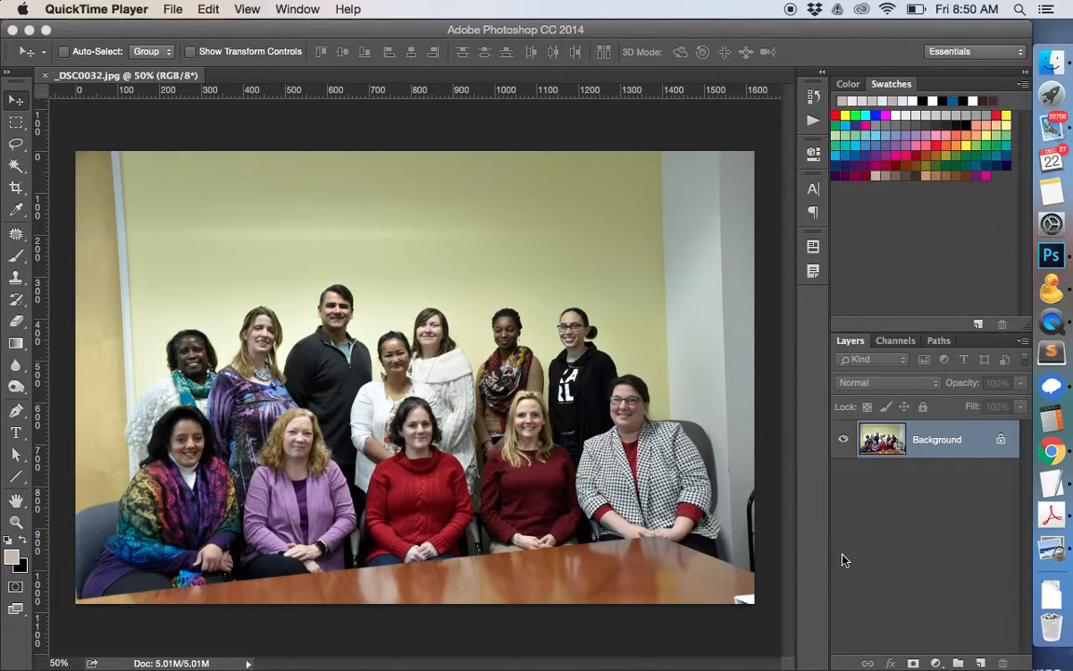
Duplicate the Background layer as "Background copy" and hide the original Background layer.
right_click(972, 450)
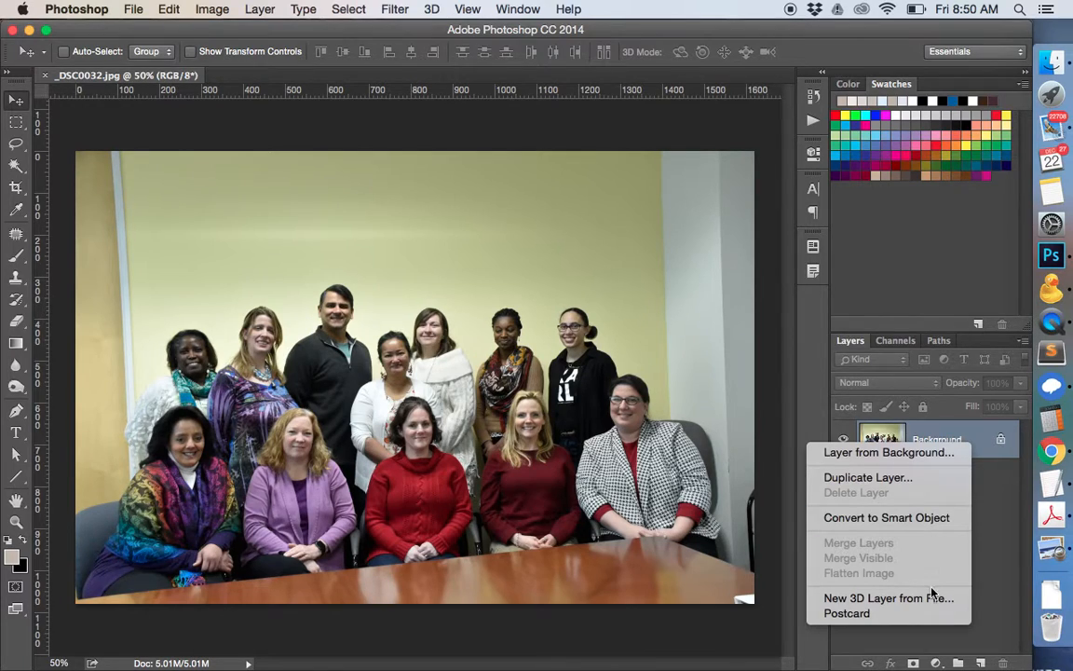
left_click(902, 478)
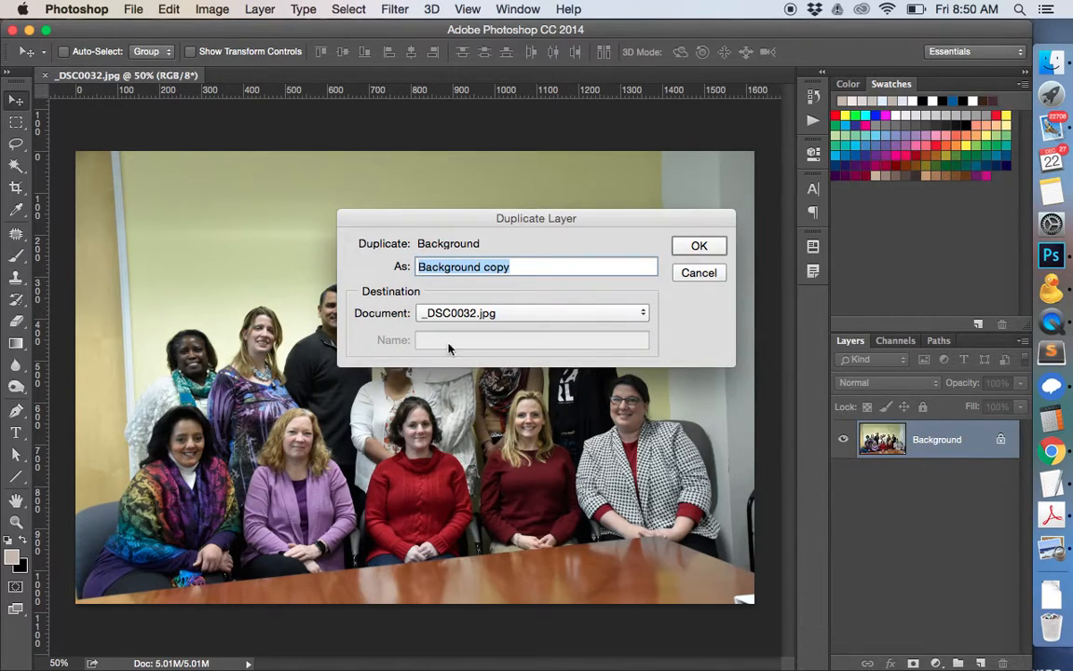
left_click(685, 249)
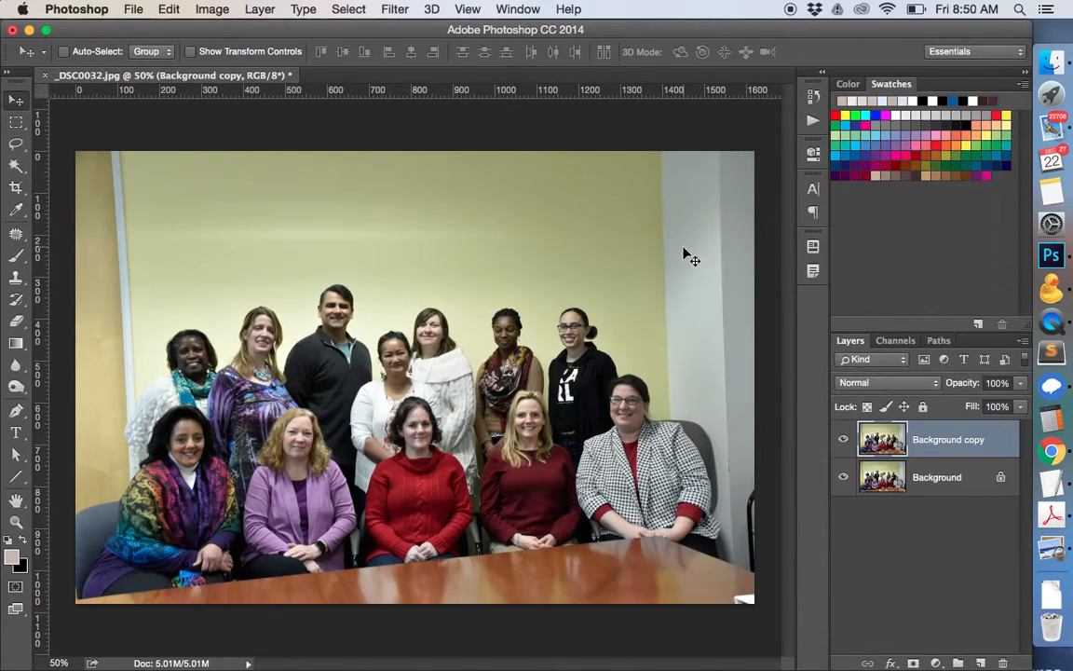
left_click(844, 478)
Choose the Spot Healing Brush Tool, fit the photo to the window, and set the brush size to 138 px.
left_click(20, 238)
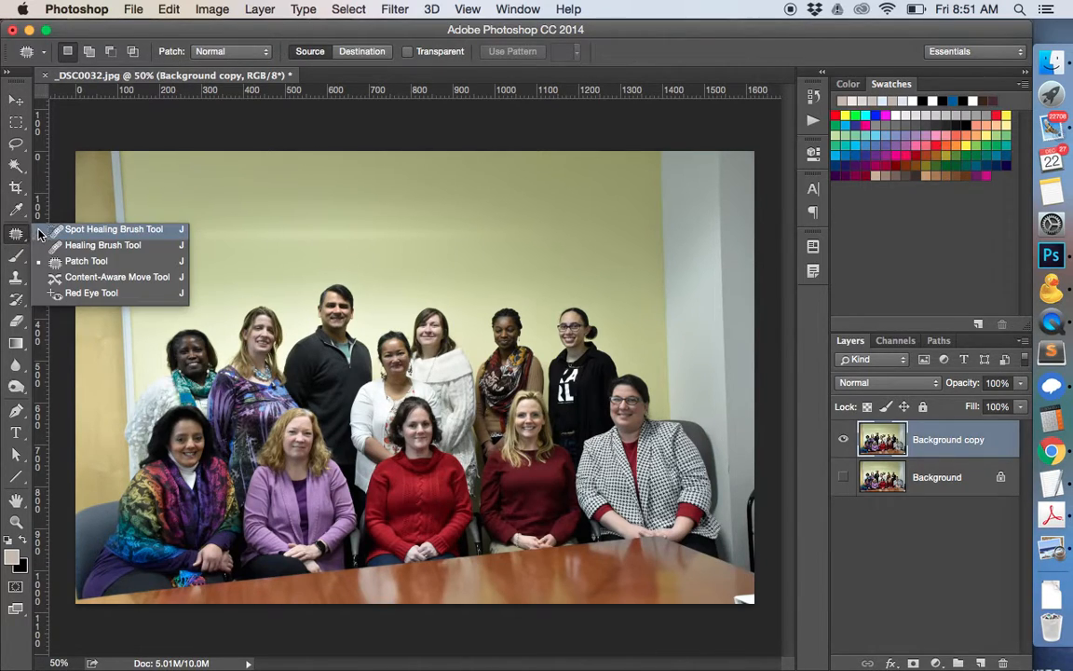
left_click(109, 232)
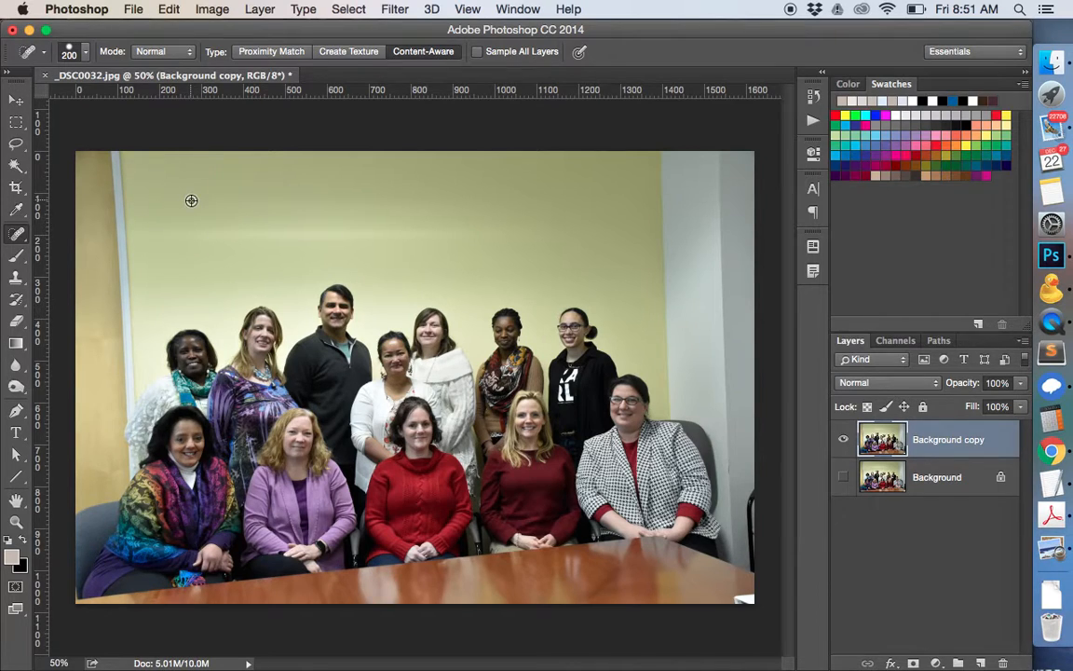
key("super+minus")
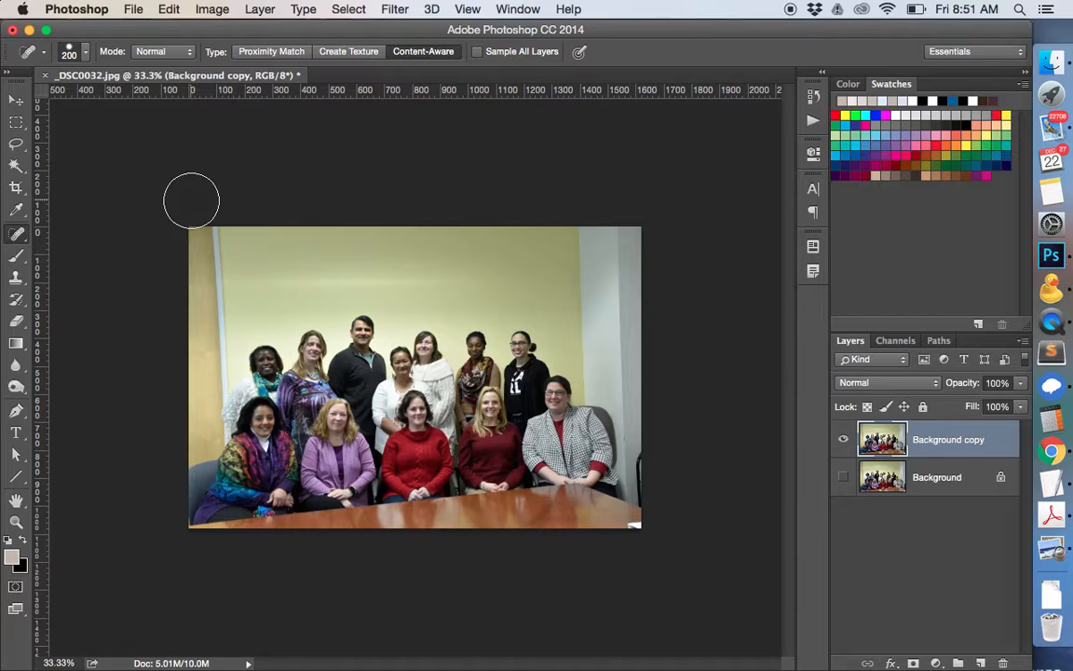
key("super+0")
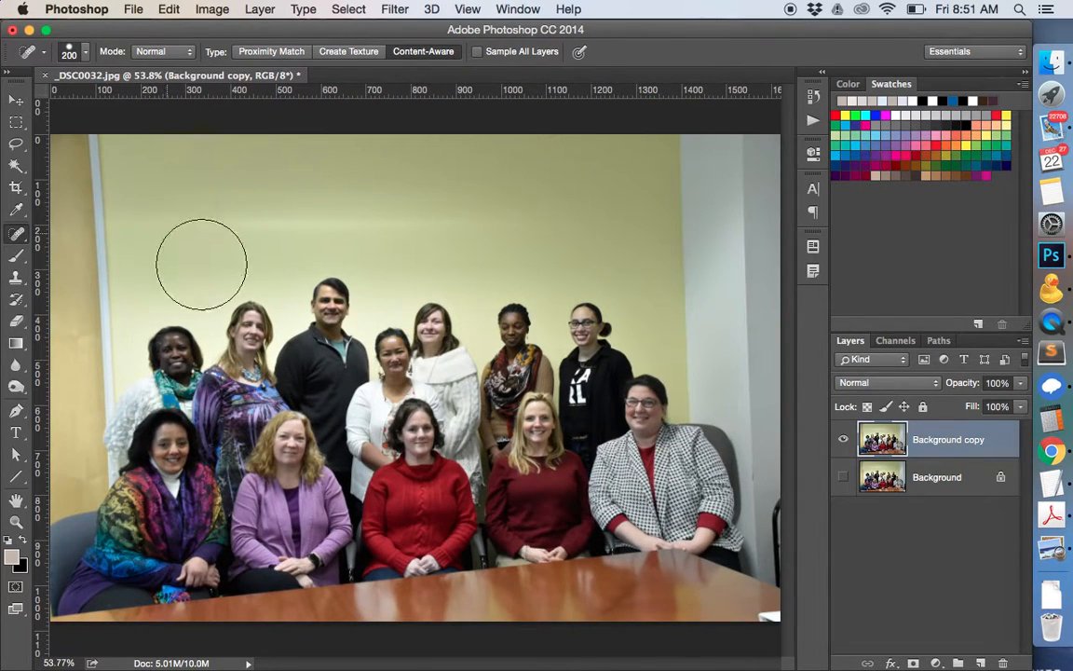
left_click(85, 52)
left_click_drag(110, 101, 129, 102)
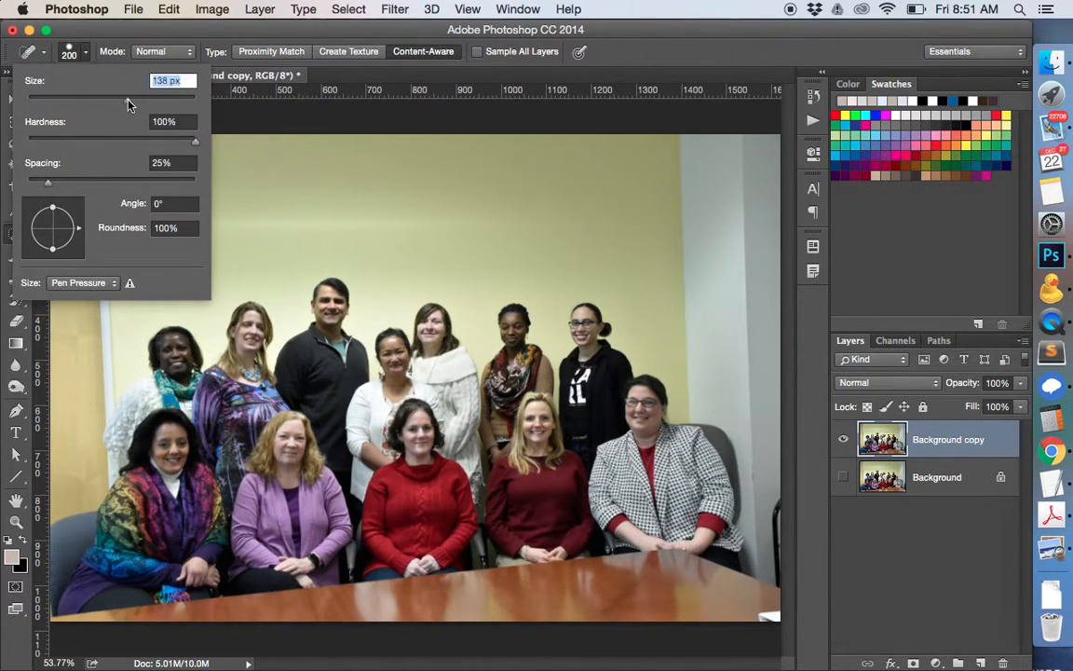
left_click(247, 84)
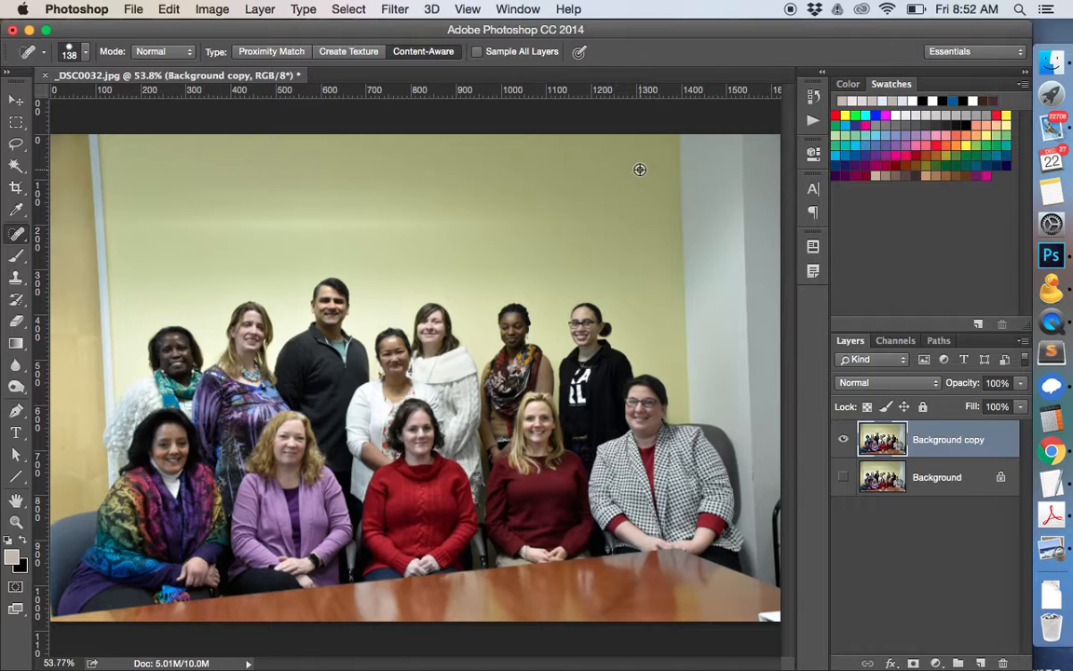
Try to sample the yellow wall near its upper-right corner as the source for the Spot Healing Brush.
left_click(640, 169, "alt")
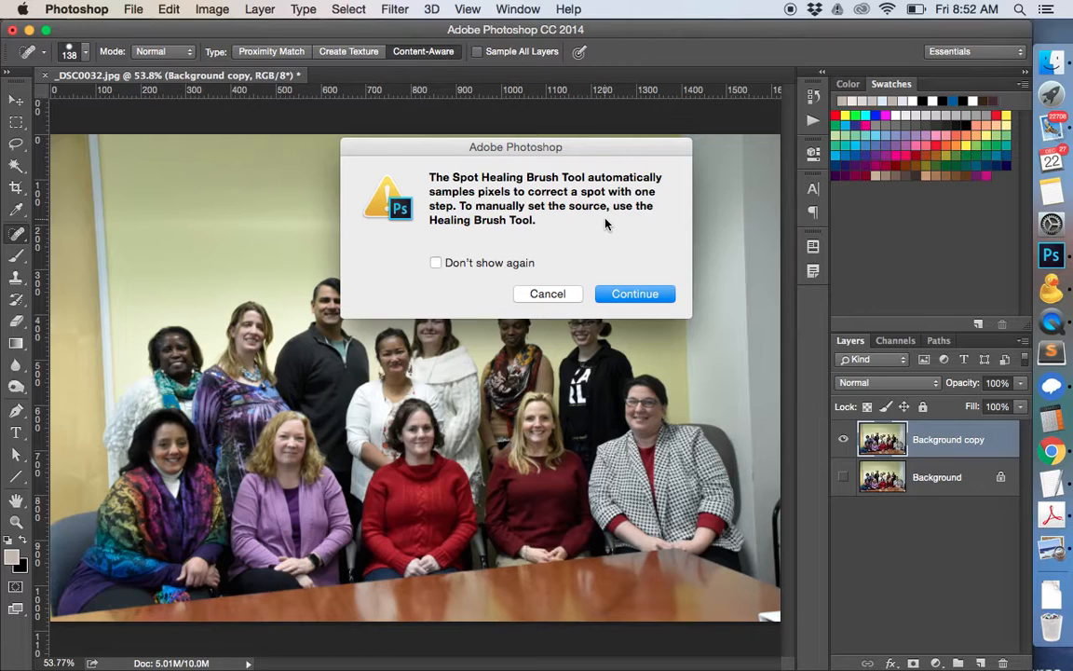
left_click(622, 296)
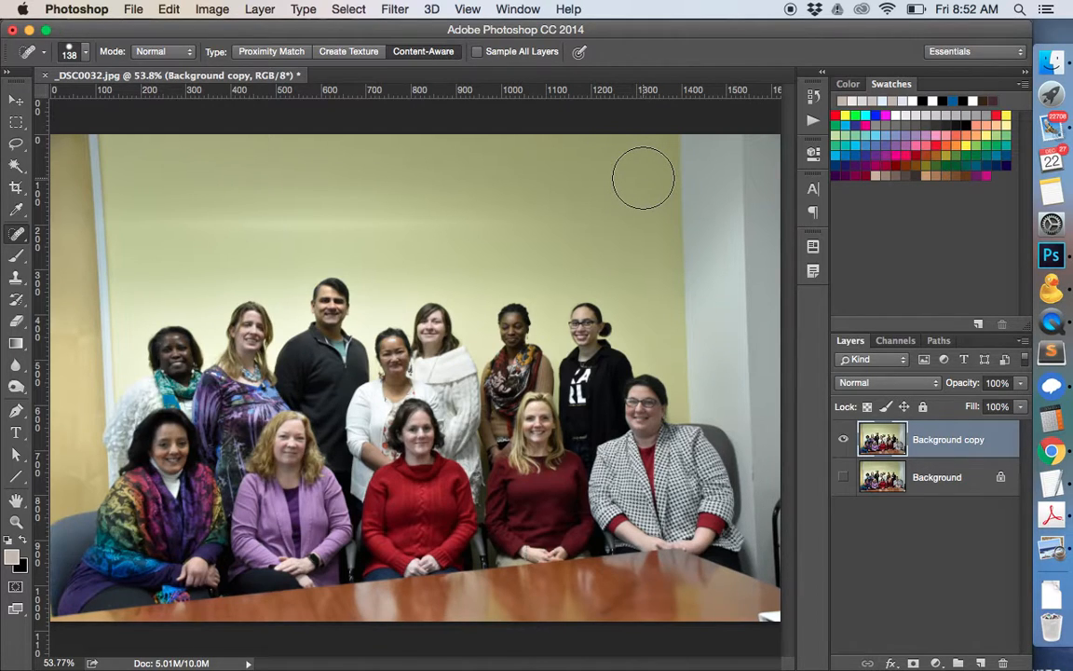
left_click(643, 178, "alt")
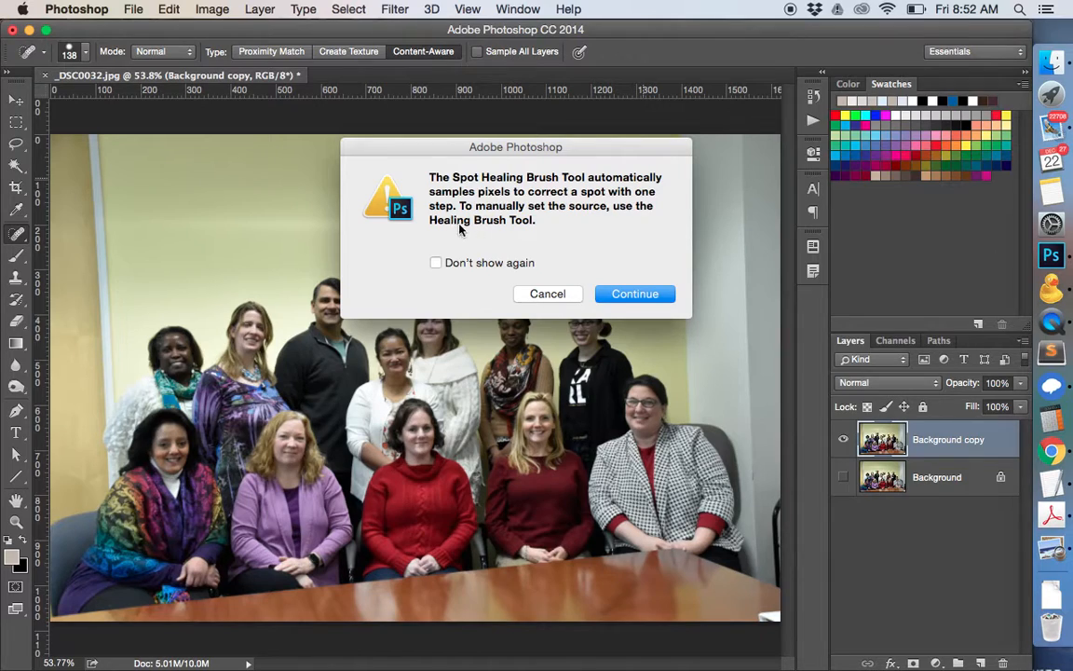
left_click(641, 296)
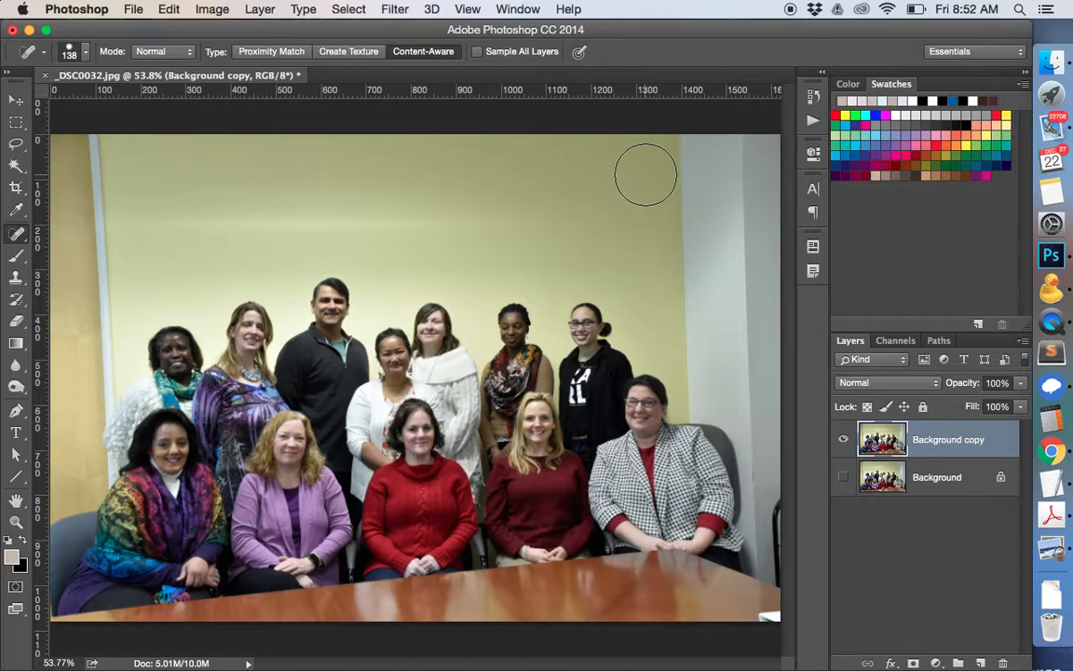
Brush over the boundary between the yellow and gray walls in the photo's upper-right area with the Spot Healing Brush.
left_click_drag(646, 174, 748, 170)
left_click_drag(673, 158, 762, 156)
left_click(710, 187)
left_click_drag(680, 189, 729, 194)
left_click_drag(620, 167, 743, 167)
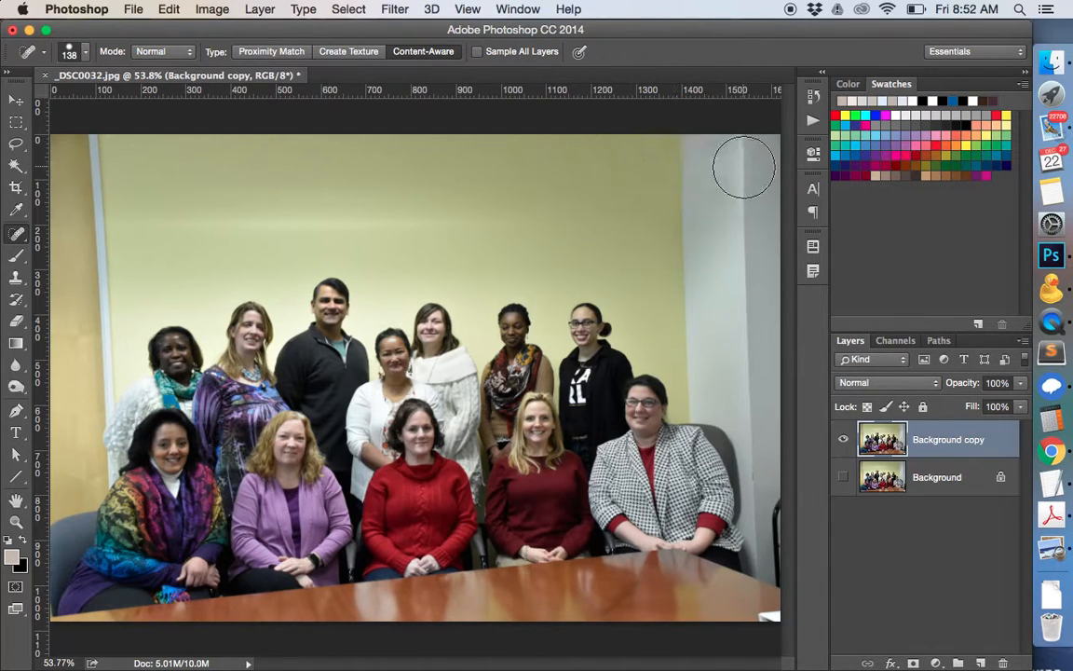
left_click(647, 176)
left_click(690, 173)
left_click(695, 218)
left_click(617, 233)
Switch to the Healing Brush Tool and set its brush size to 162 px.
left_click(43, 53)
left_click(41, 57)
left_click(42, 58)
left_click(42, 56)
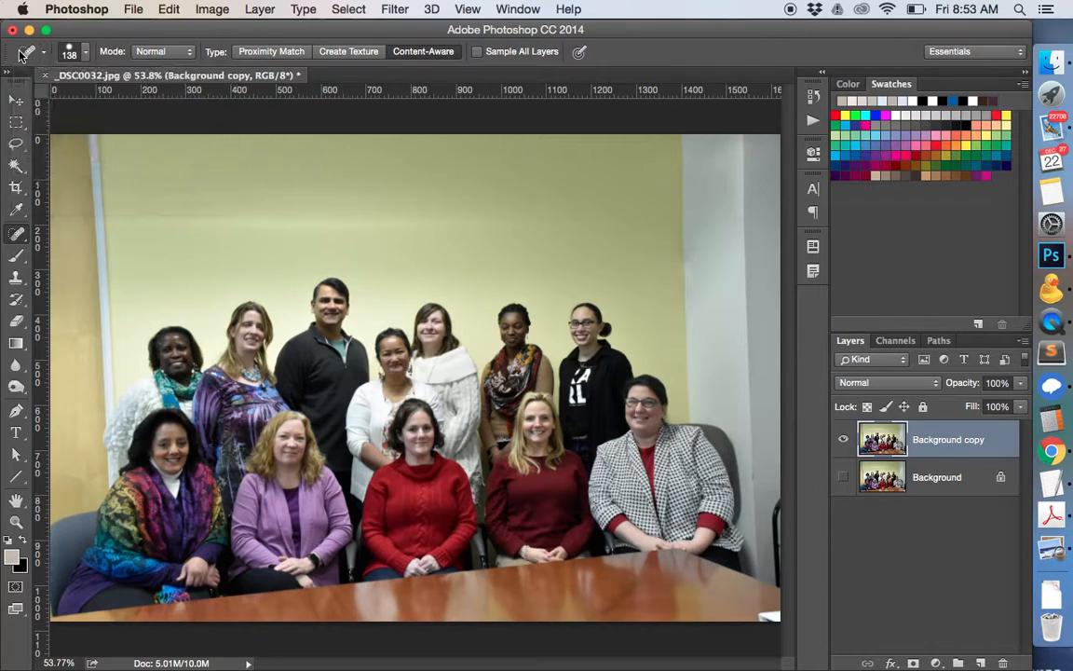
left_click(15, 233)
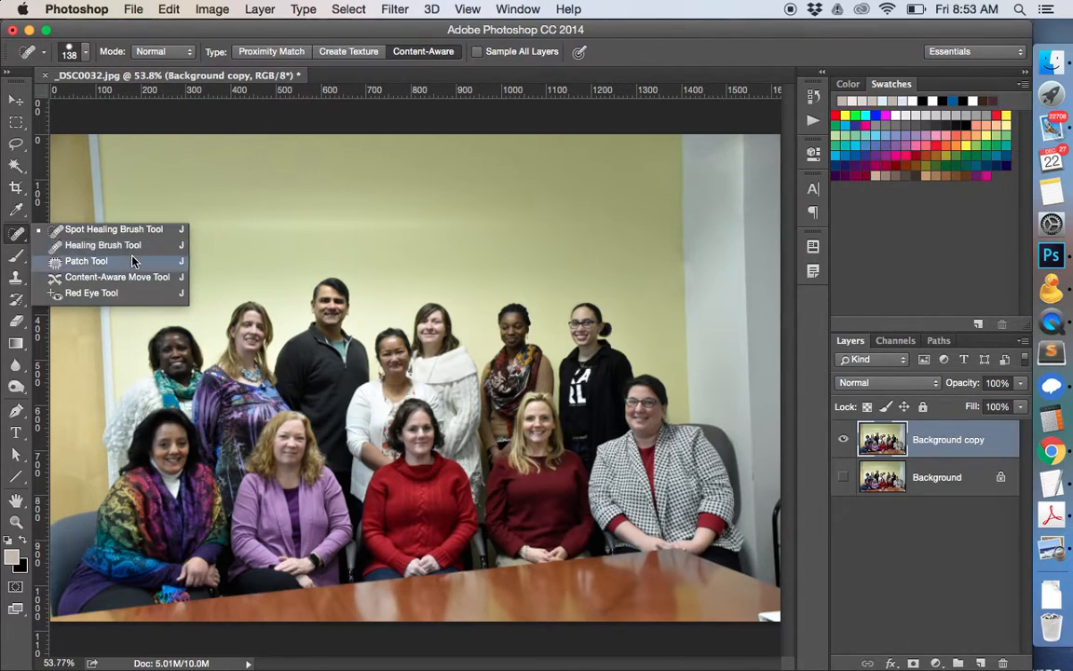
left_click(134, 244)
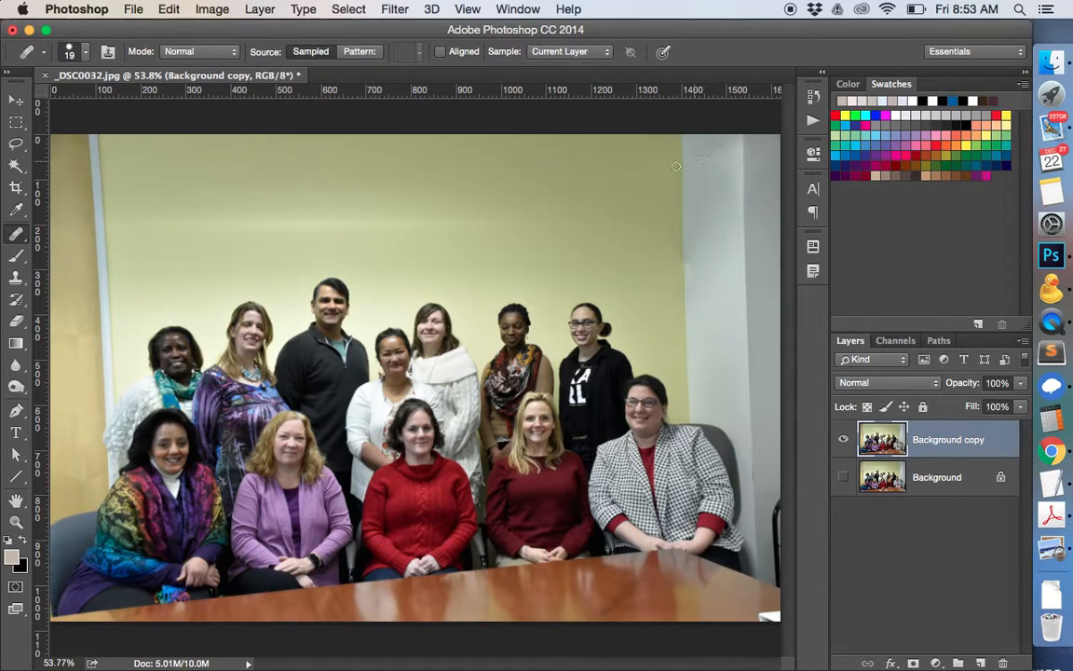
left_click(87, 53)
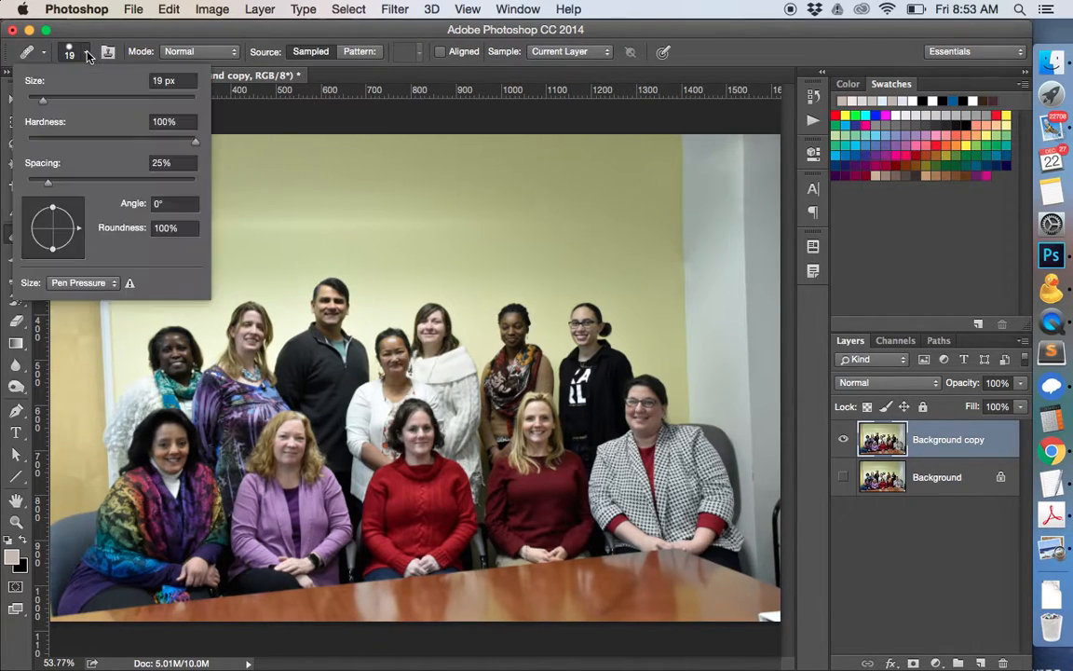
left_click(106, 98)
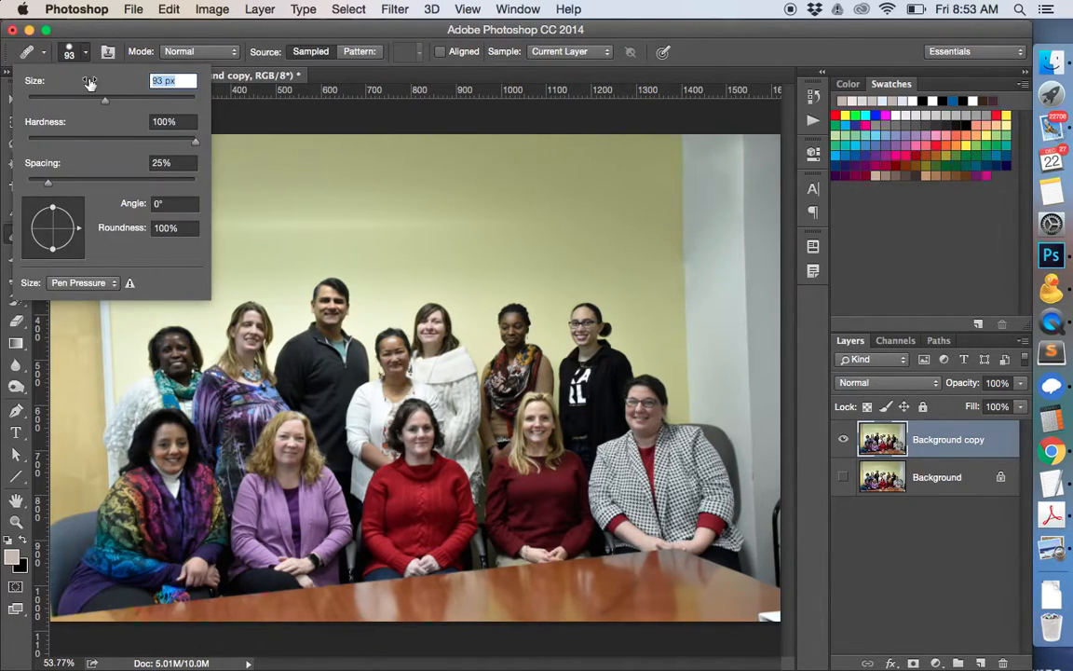
left_click(137, 98)
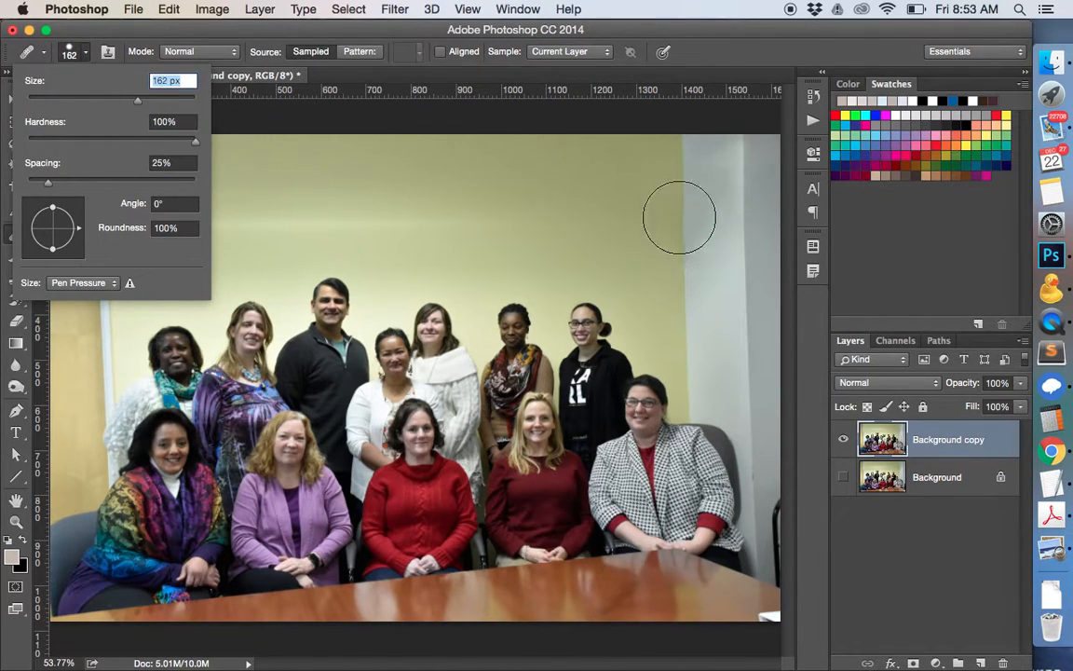
left_click(624, 77)
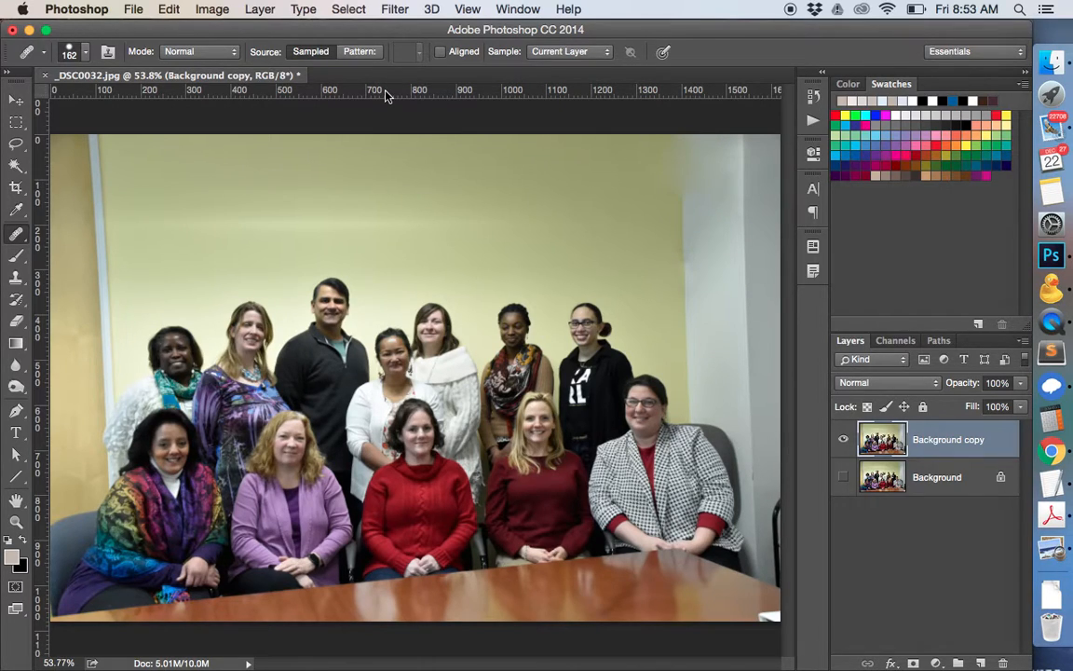
left_click(86, 53)
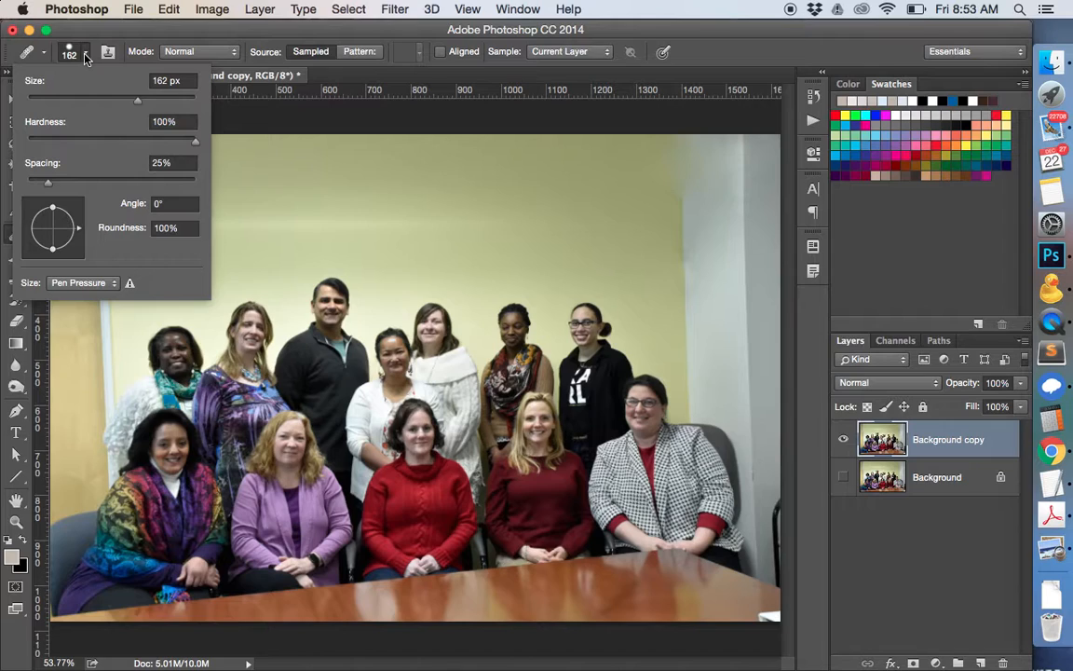
left_click(85, 56)
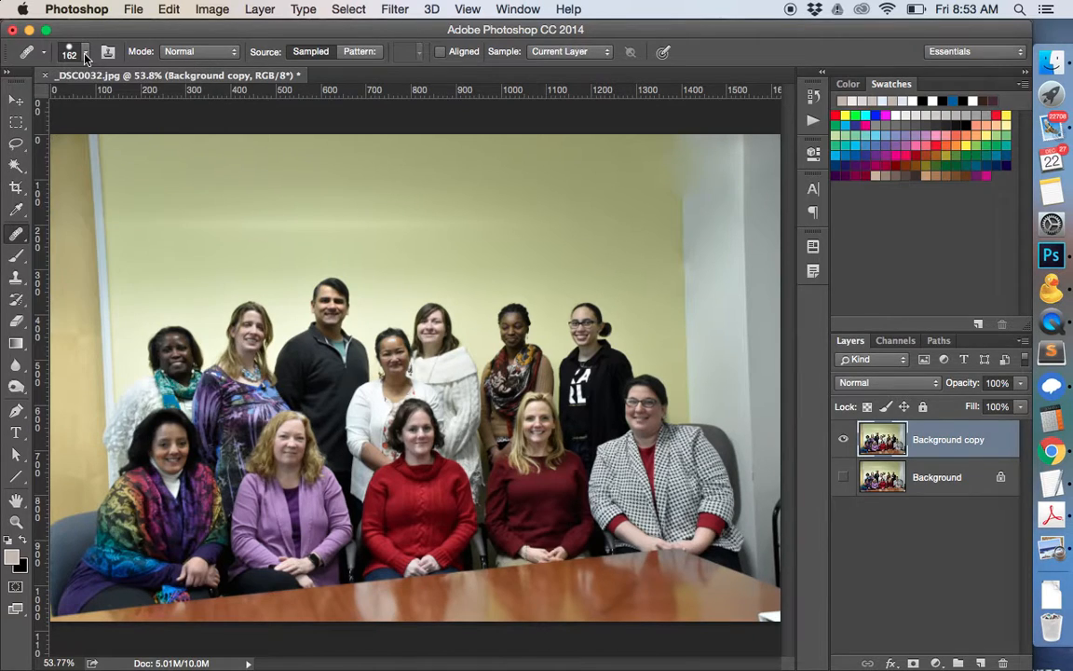
Heal the upper part of the gray wall on the photo's right side using sampled yellow wall texture.
left_click(687, 193)
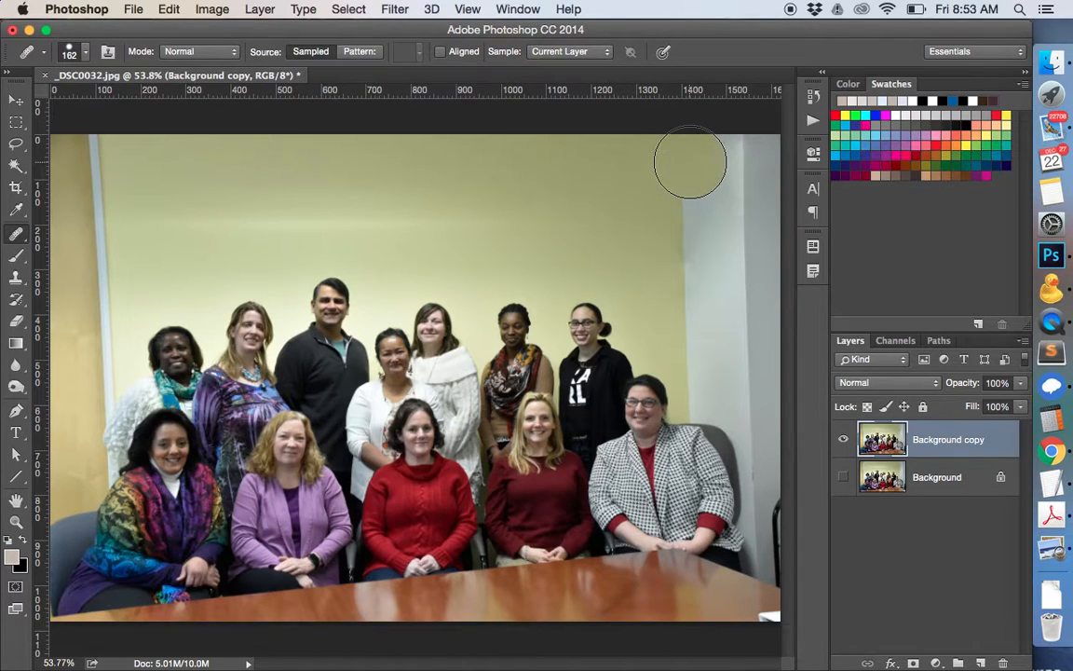
left_click(644, 315)
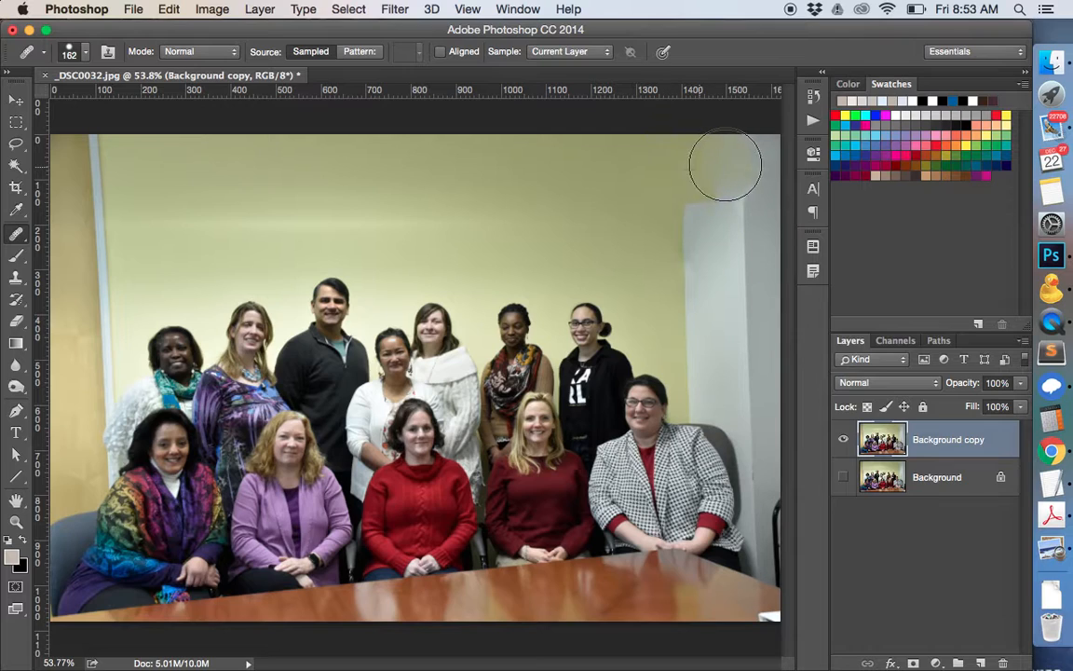
left_click(486, 188)
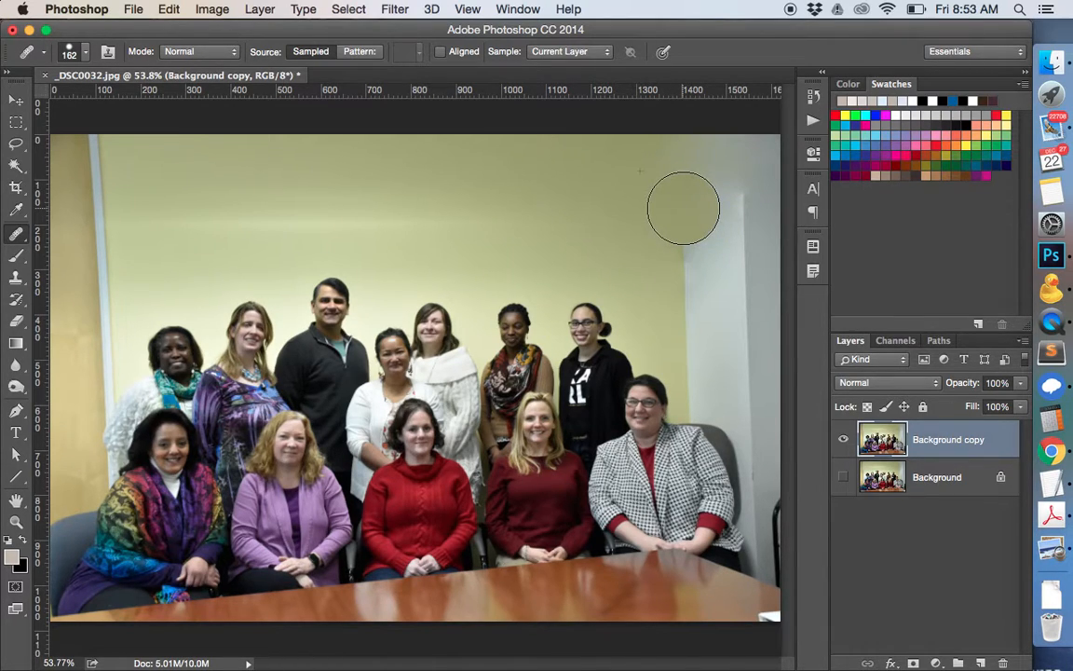
left_click(714, 216)
left_click(748, 331)
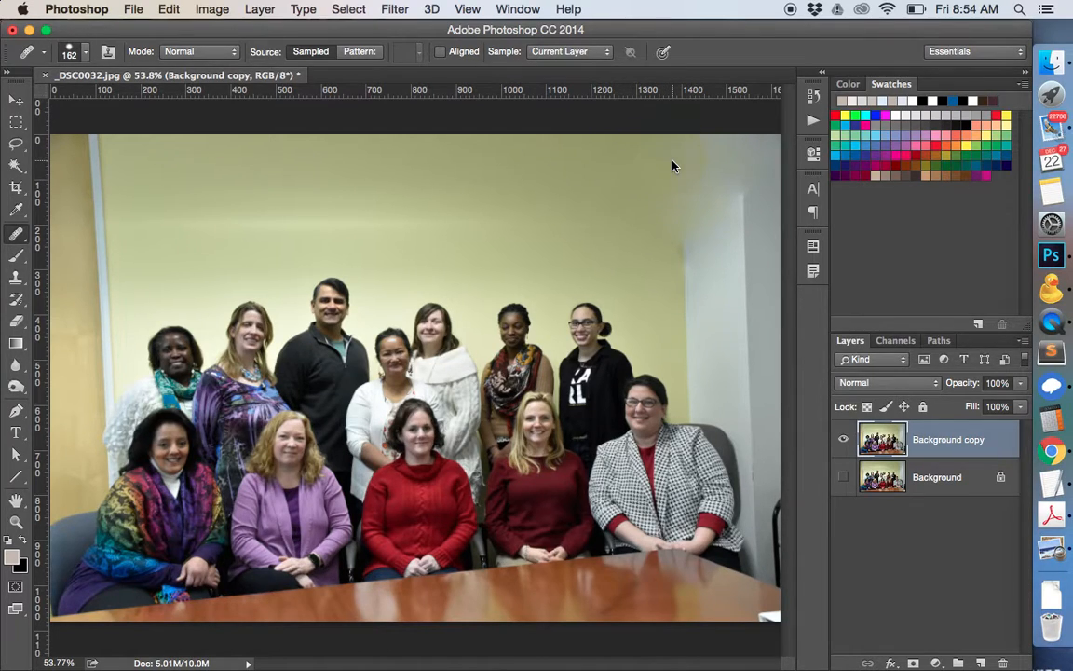
Resample the yellow wall and blend the remaining vertical edge and corner line in the upper gray wall.
left_click(727, 387, "alt")
left_click(612, 250)
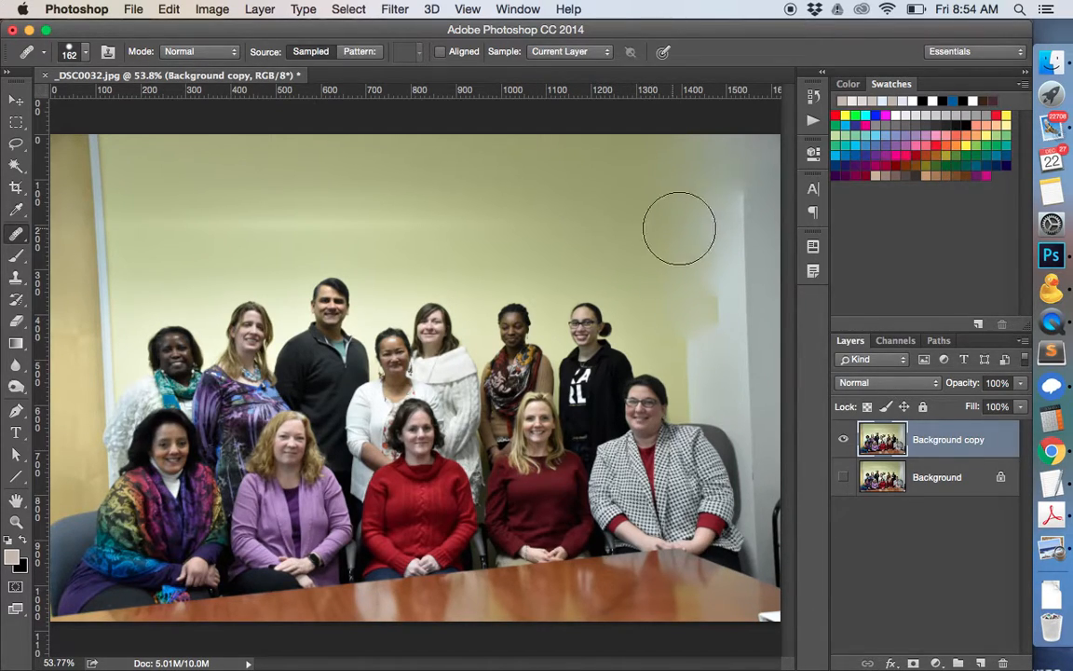
left_click(580, 182)
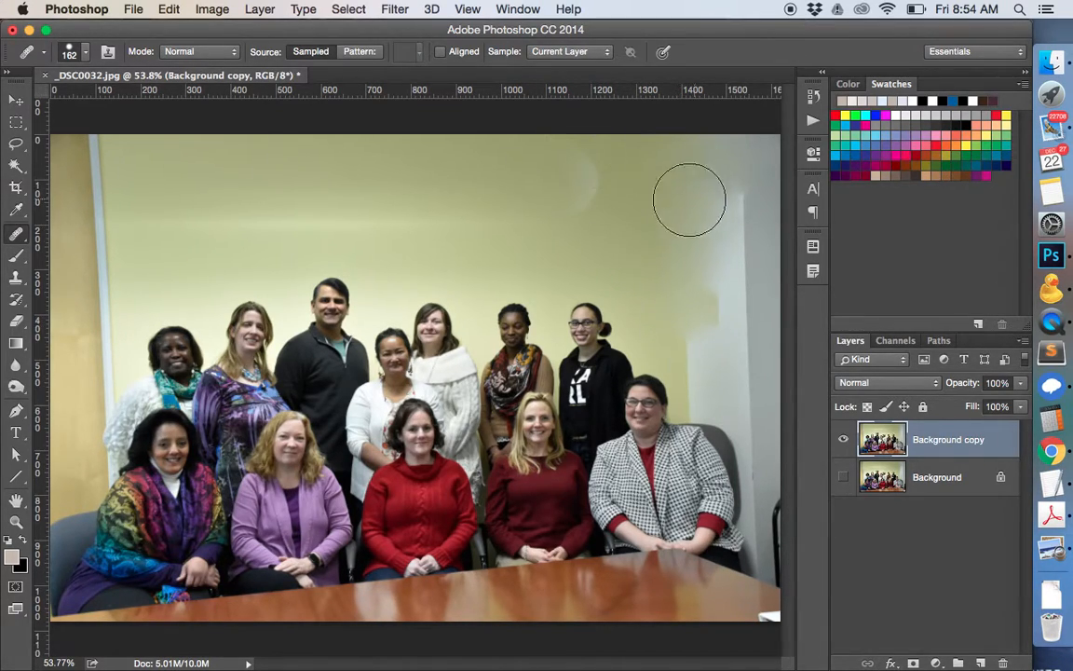
left_click_drag(696, 197, 726, 214)
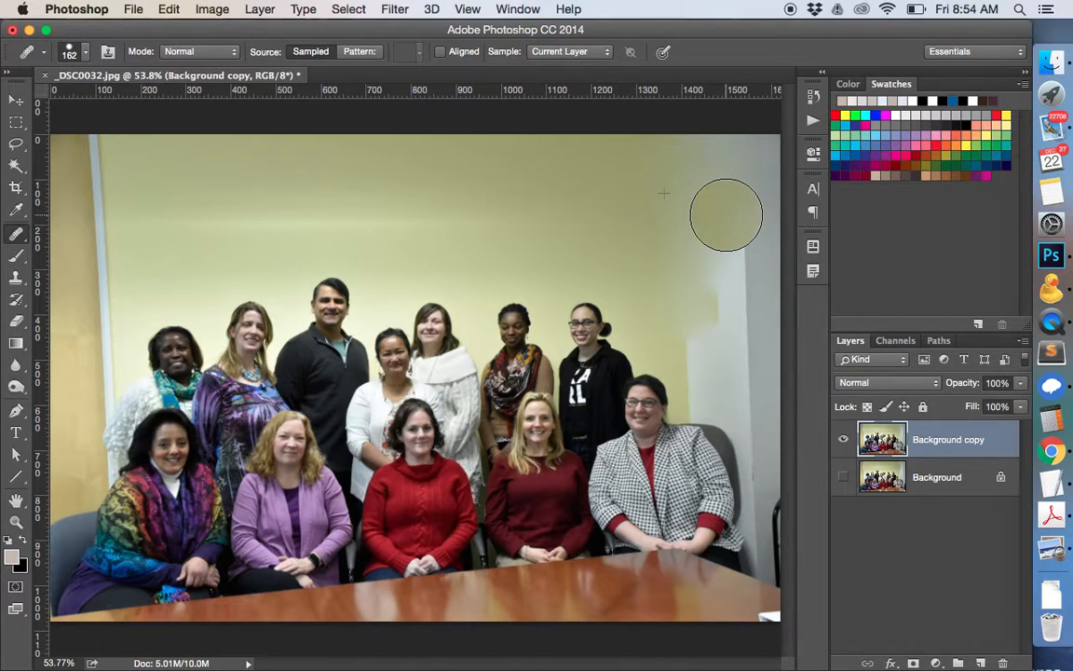
left_click(507, 182, "alt")
mouse_move(737, 193)
left_mouse_down()
mouse_move(691, 198)
mouse_move(723, 234)
mouse_move(736, 204)
left_mouse_up()
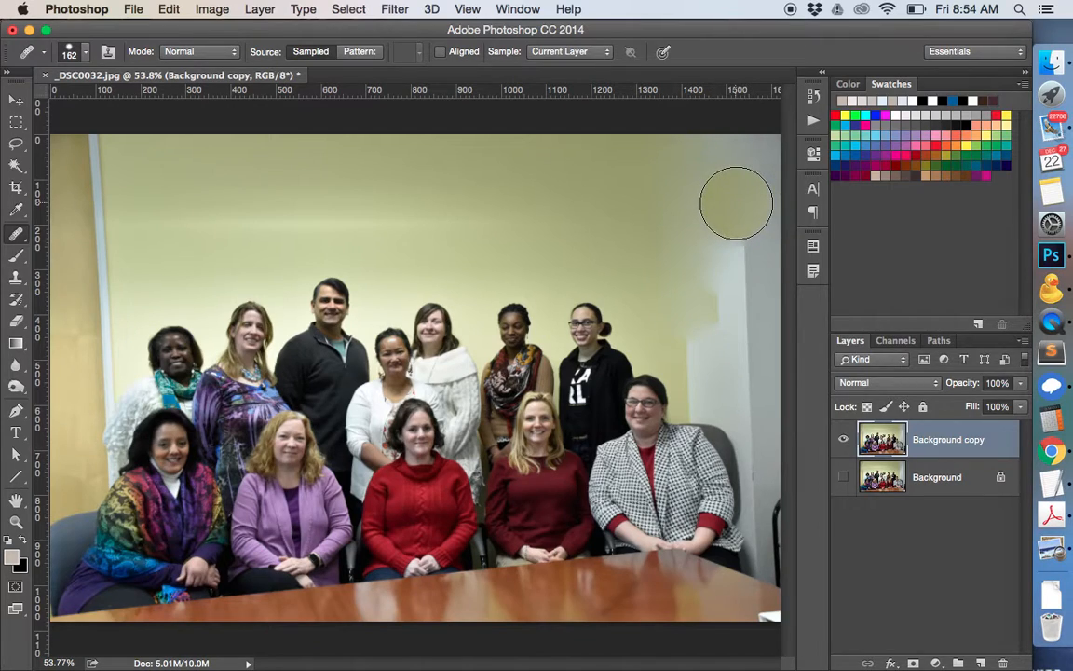
mouse_move(669, 209)
left_mouse_down()
mouse_move(750, 202)
mouse_move(660, 206)
mouse_move(748, 207)
left_mouse_up()
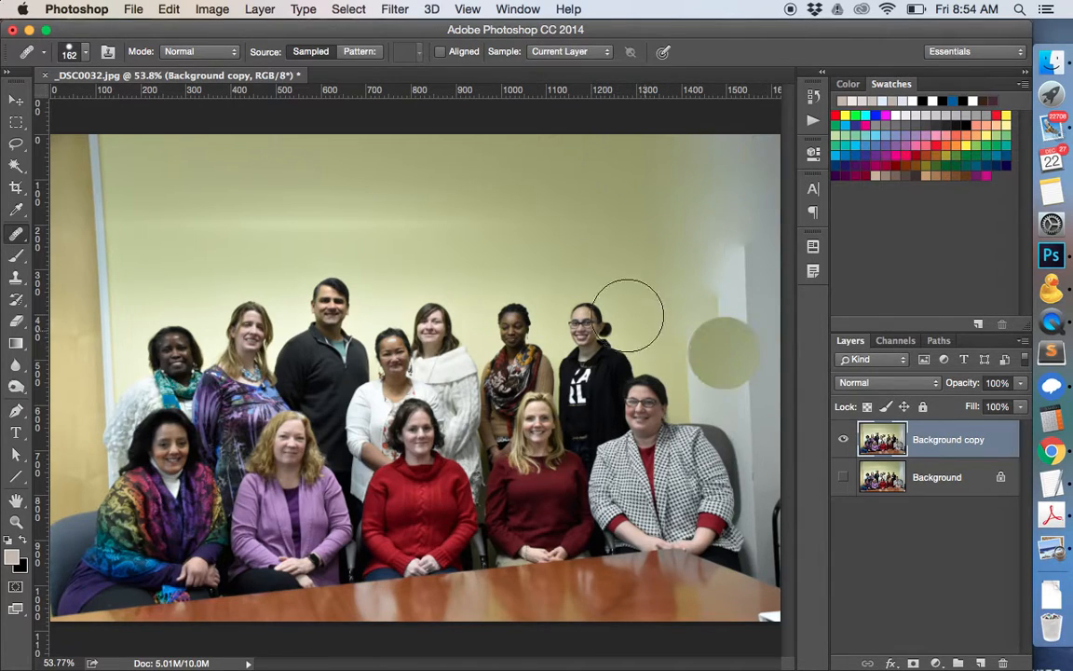
Heal the middle and upper gray wall along the photo's right edge with the 162 px Healing Brush using sampled yellow wall texture.
mouse_move(647, 247)
left_mouse_down()
mouse_move(752, 239)
mouse_move(691, 267)
mouse_move(785, 270)
left_mouse_up()
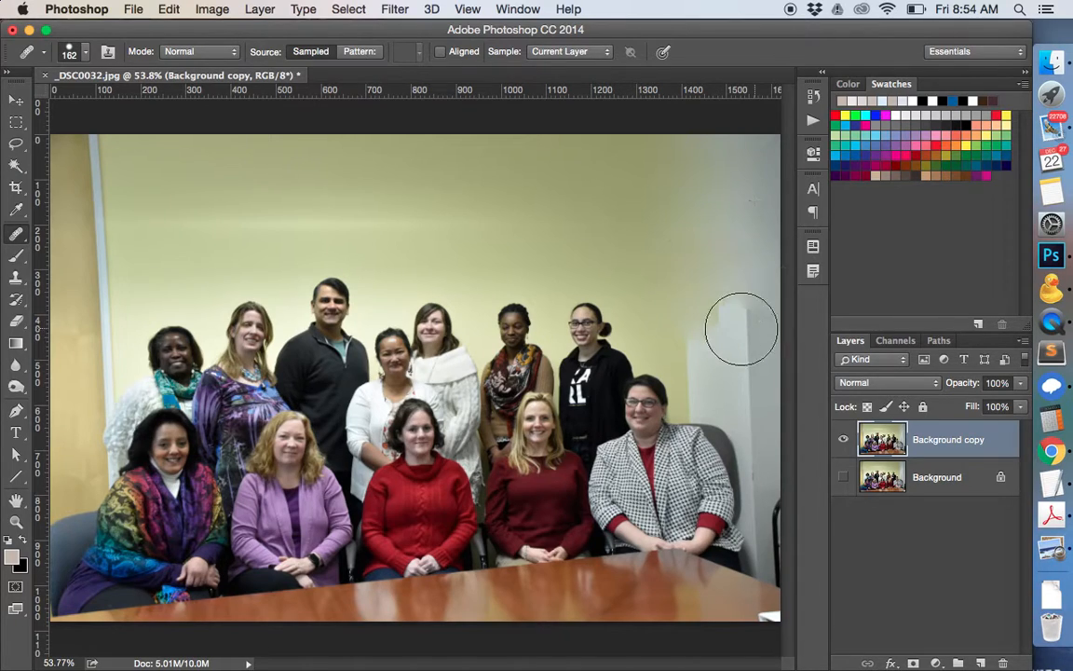
left_click_drag(685, 301, 783, 306)
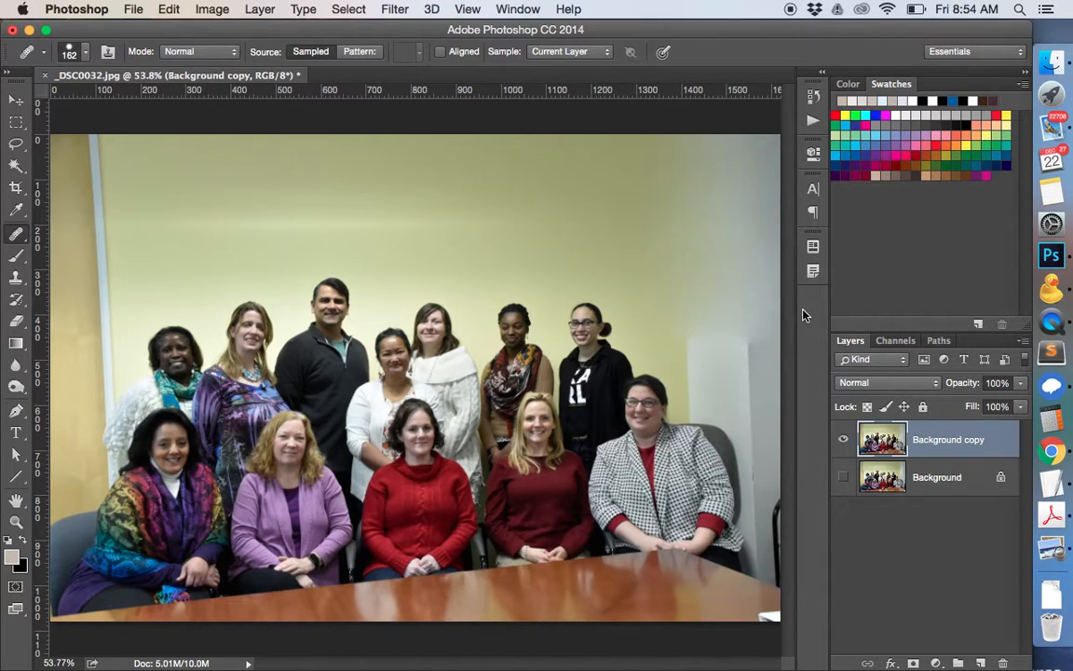
left_click_drag(697, 335, 792, 343)
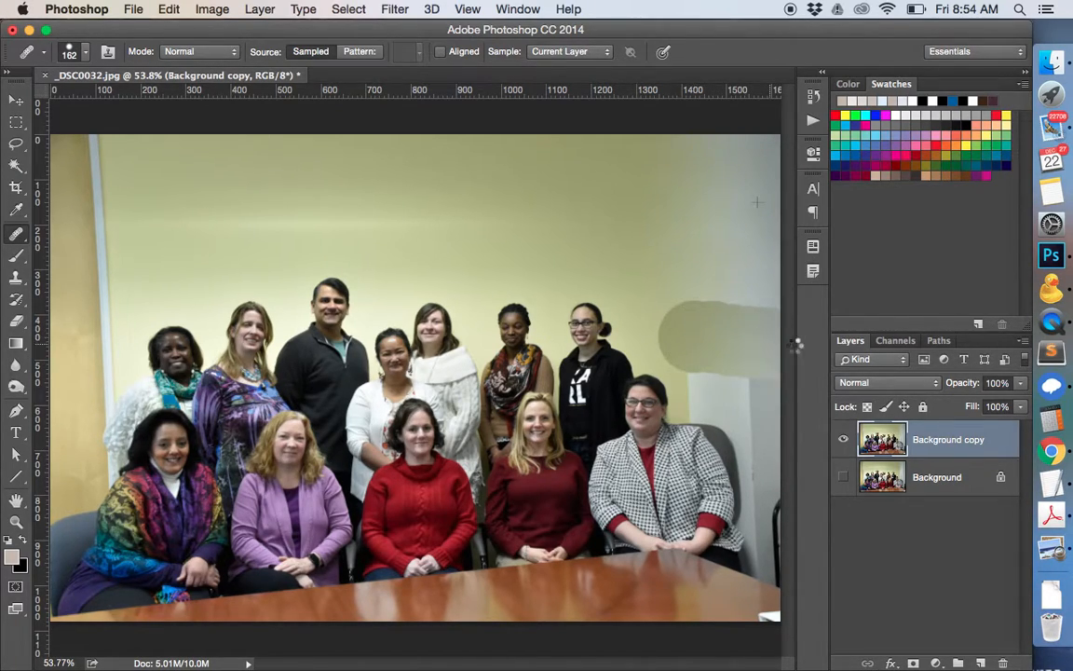
mouse_move(699, 362)
left_mouse_down()
mouse_move(748, 365)
mouse_move(788, 384)
left_mouse_up()
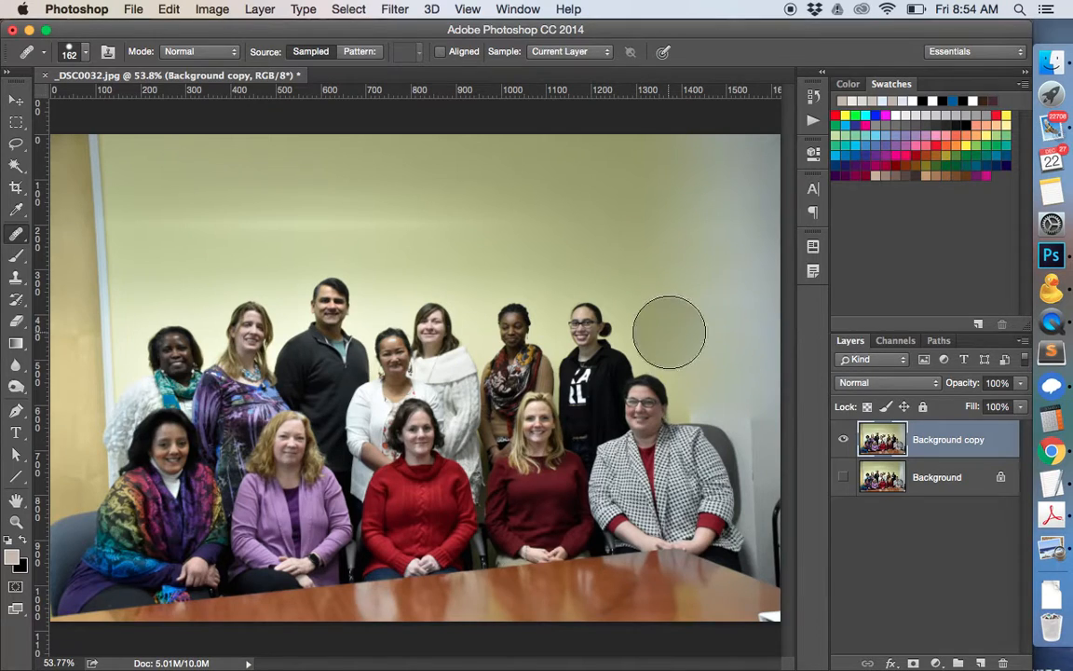
left_click_drag(671, 319, 767, 319)
left_click_drag(610, 254, 712, 277)
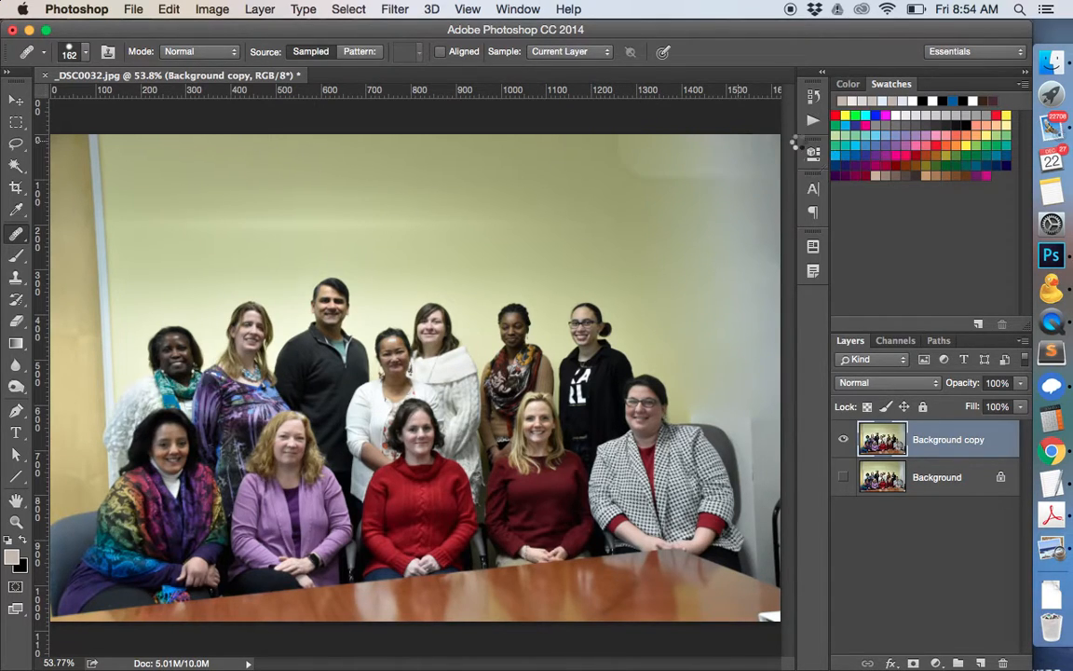
Set the Healing Brush size to 48 px and heal the wall just above the gray chair beside the woman in the houndstooth jacket.
left_click(86, 54)
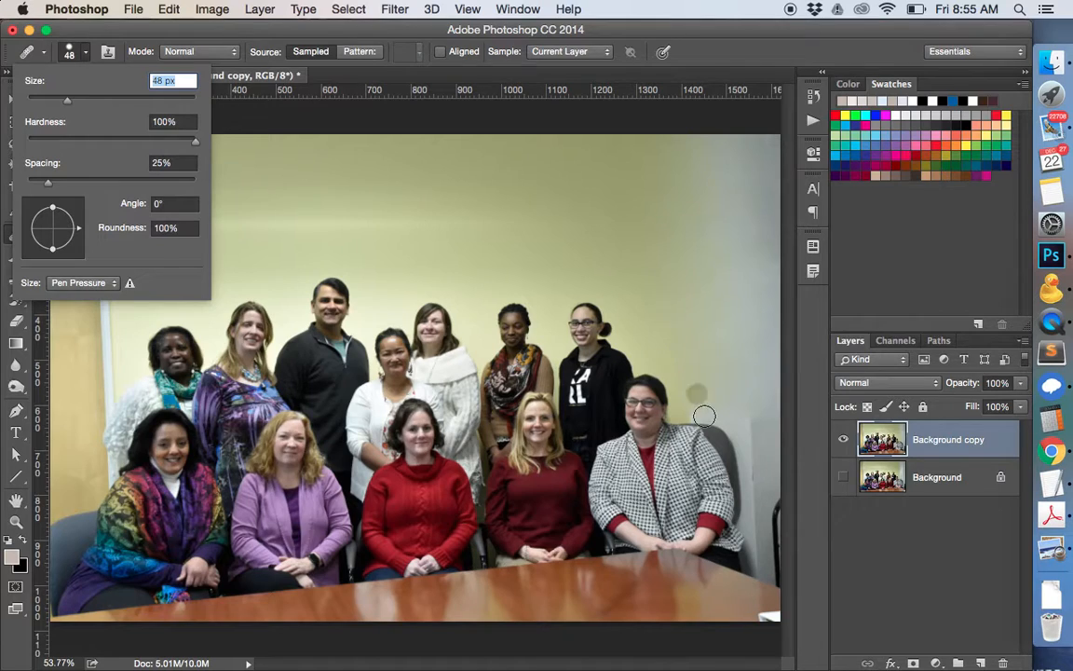
key("Return")
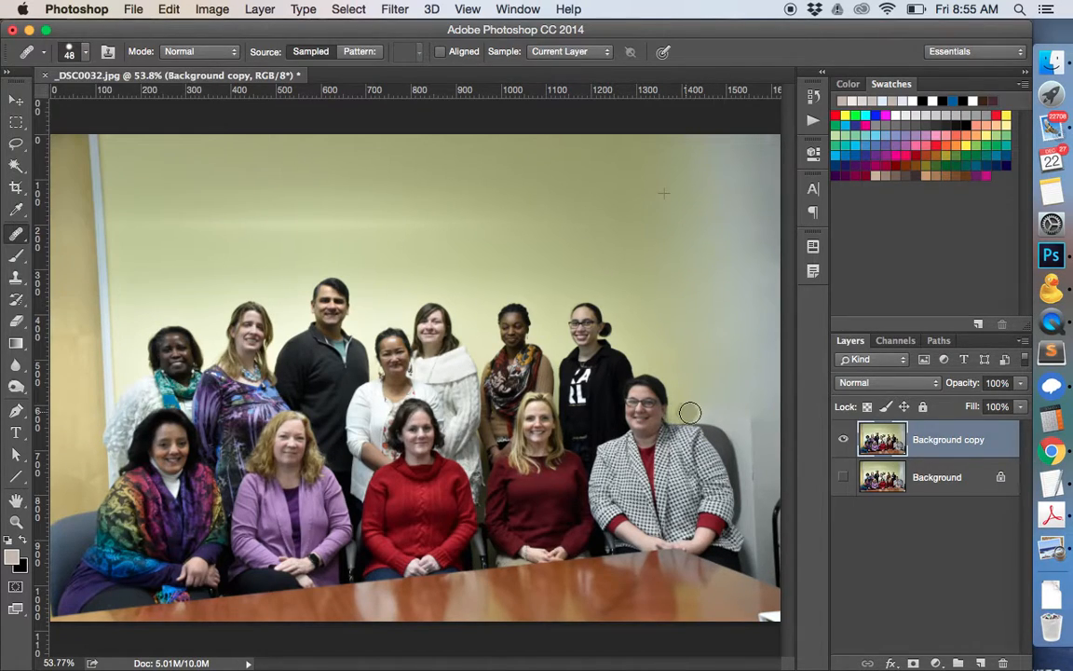
left_click_drag(729, 408, 710, 407)
Heal the remaining yellow-to-gray wall boundary just above the chair back, beside the seated woman's head, at 200% zoom.
key("super+equal")
key("super+equal")
key("super+equal")
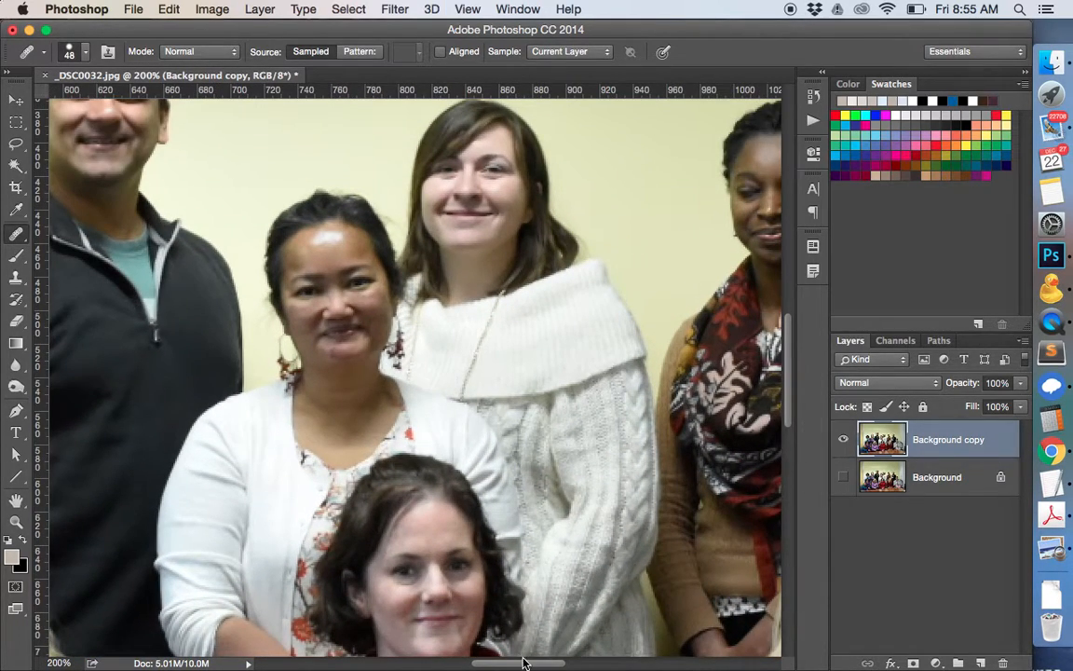
left_click_drag(523, 664, 650, 665)
left_click(401, 570)
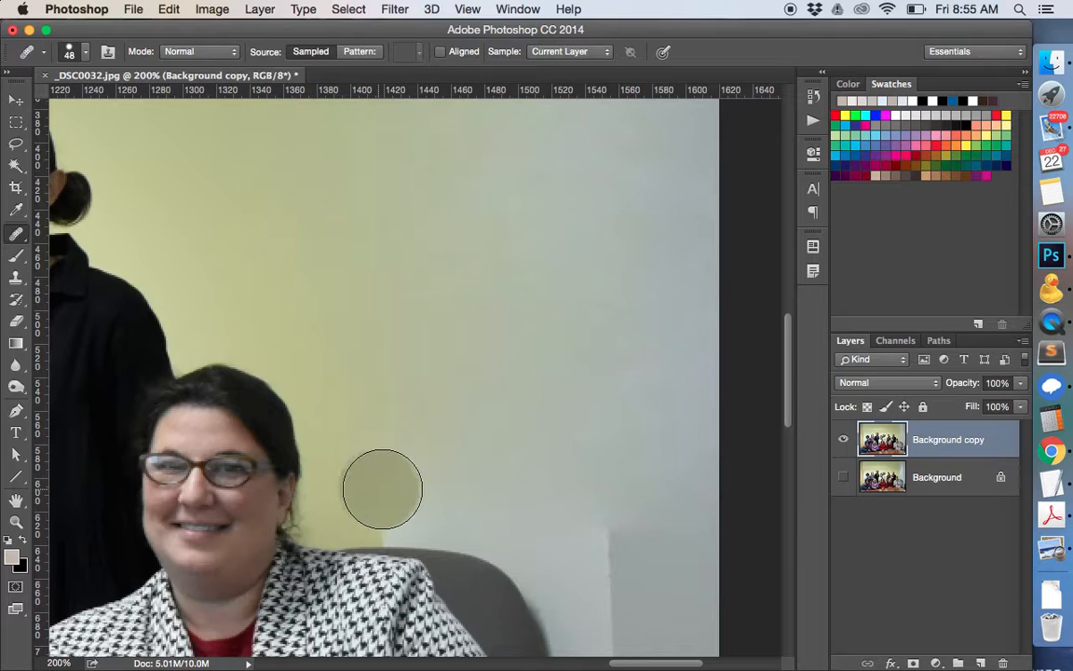
mouse_move(382, 498)
left_mouse_down()
mouse_move(434, 495)
mouse_move(376, 505)
left_mouse_up()
left_click(377, 505)
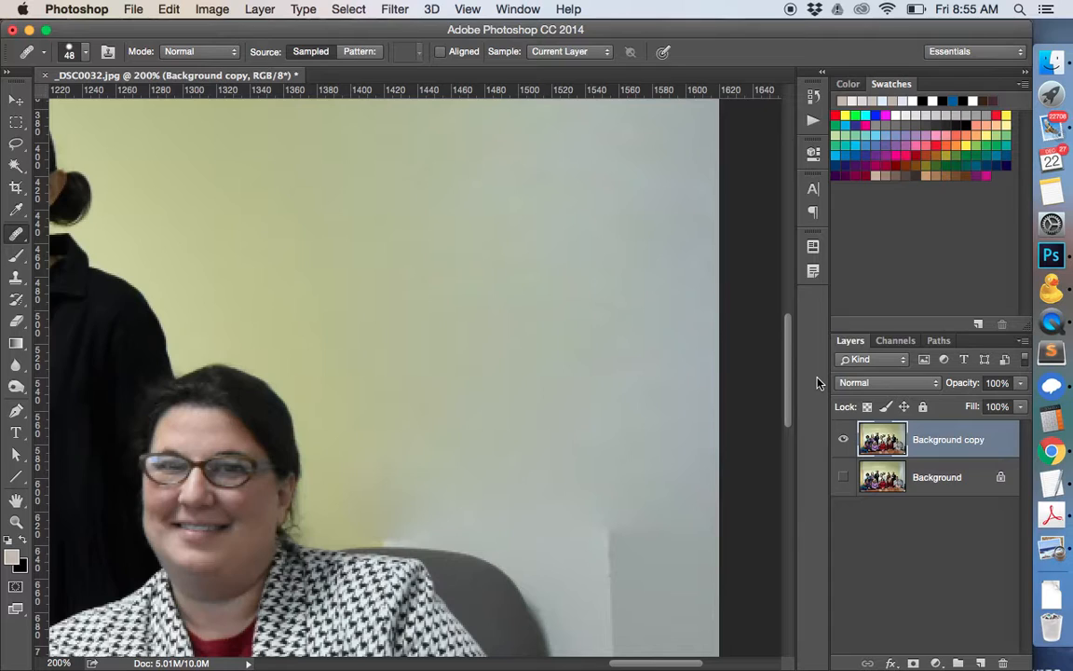
Heal over the upper end of the vertical corner line in the gray wall beyond the gray chair's back.
left_click(575, 498)
mouse_move(508, 495)
left_mouse_down()
mouse_move(633, 513)
mouse_move(585, 527)
mouse_move(683, 546)
left_mouse_up()
left_click(655, 536)
left_click(688, 567)
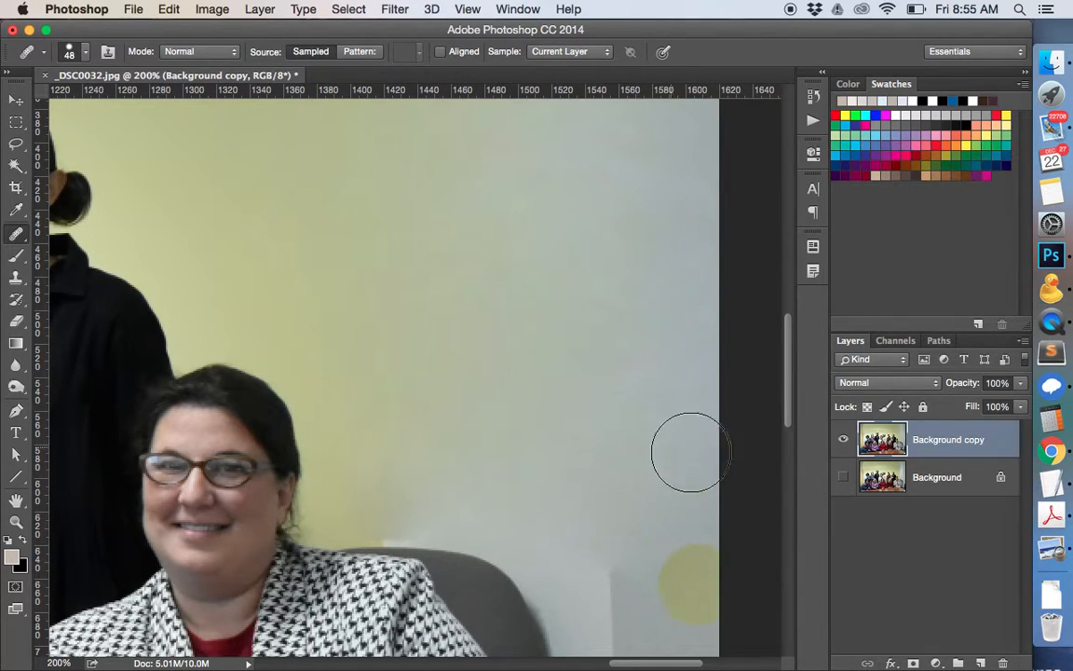
left_click(688, 448)
scroll(692, 452, "down", 3)
scroll(692, 452, "down", 4)
left_click_drag(605, 354, 666, 366)
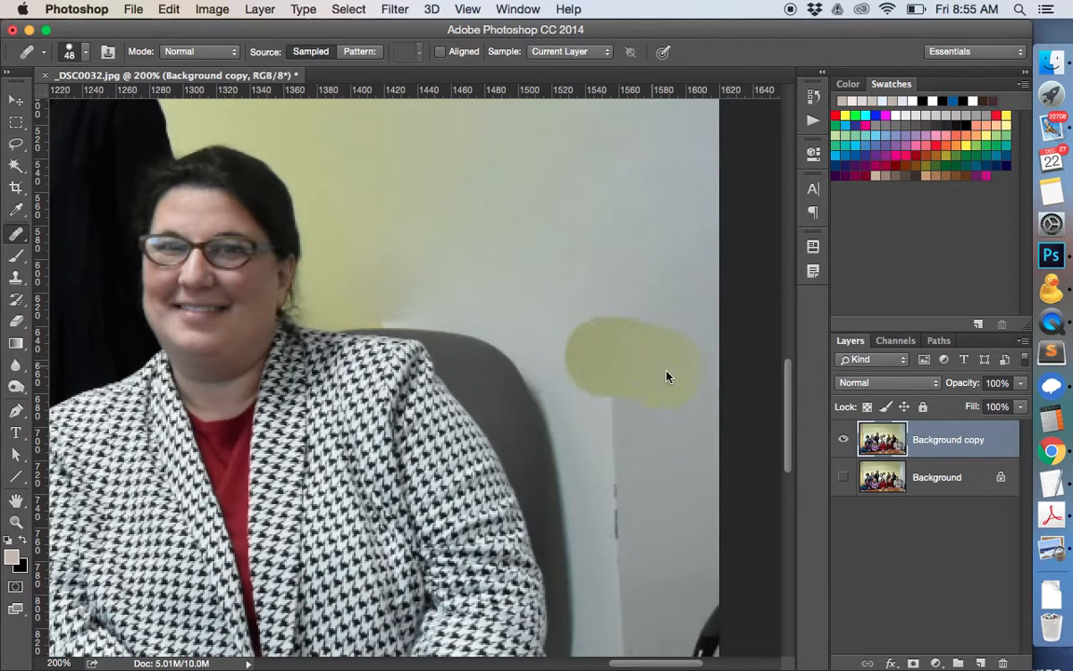
Remove the dark vertical corner line beside the gray chair by healing downward along it to about the woman's elbow level.
left_click(612, 395)
left_click(612, 444)
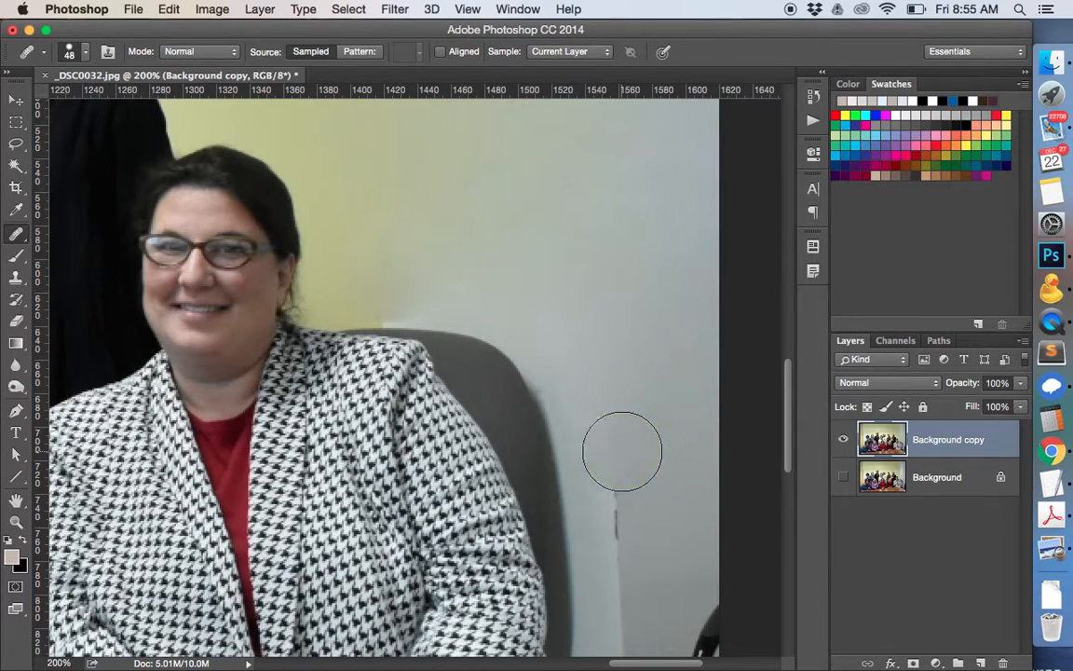
left_click(617, 510)
left_click(625, 562)
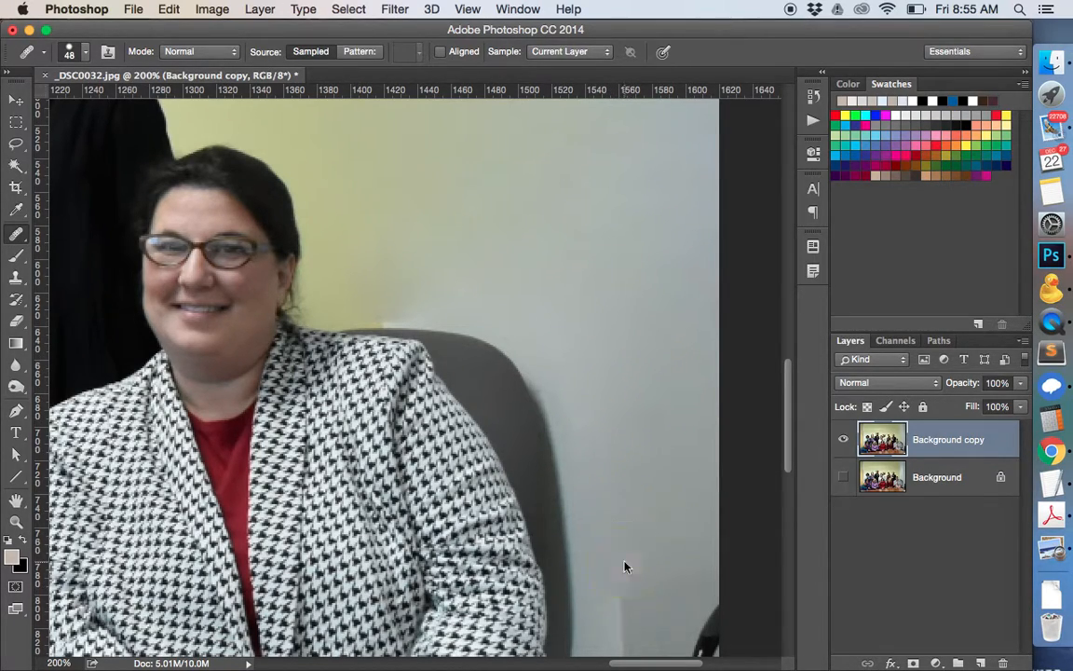
Heal the lower part of the wall's corner line between the houndstooth jacket and the black chair, down to the table edge.
scroll(655, 453, "down", 5)
left_click(652, 453)
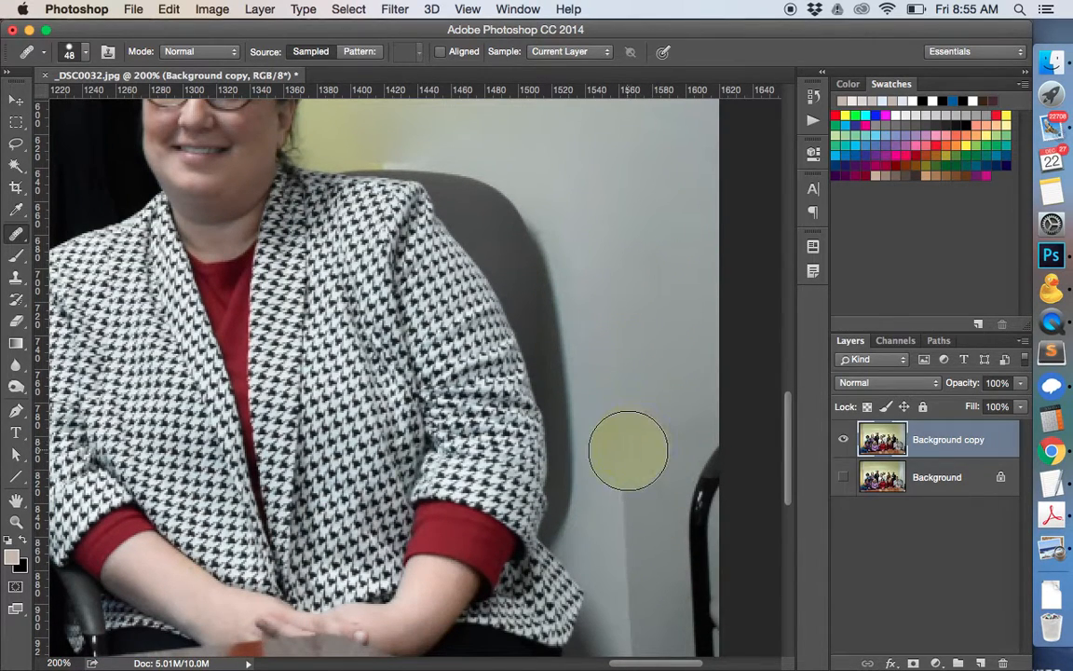
left_click_drag(628, 451, 623, 538)
left_click(624, 611)
scroll(620, 607, "down", 6)
left_click(621, 565)
left_click(642, 495)
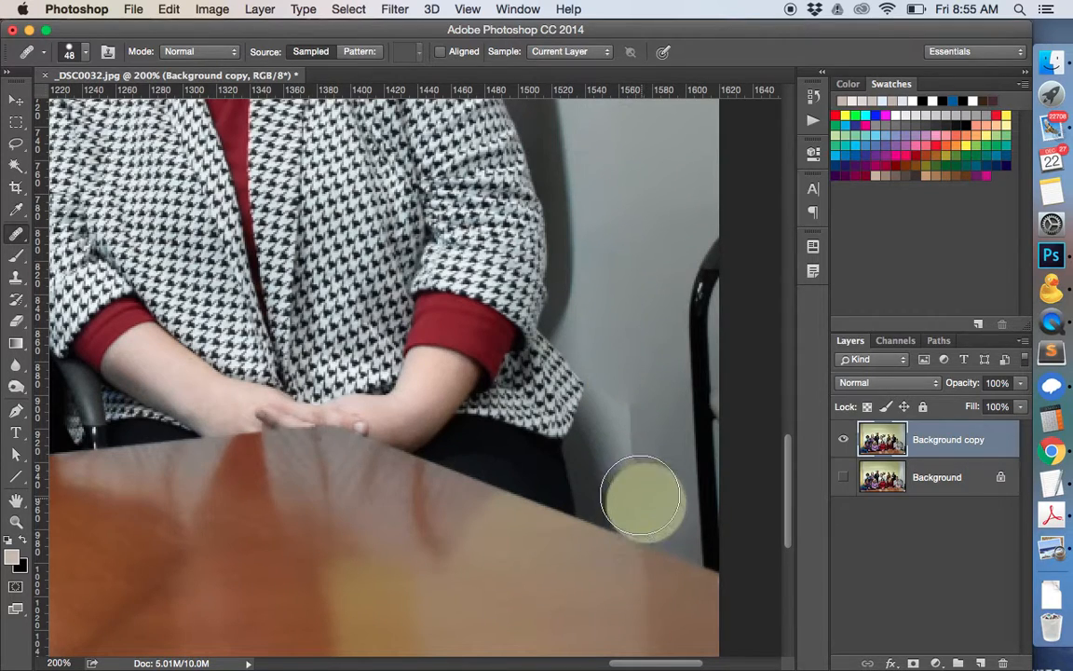
left_click_drag(640, 495, 628, 376)
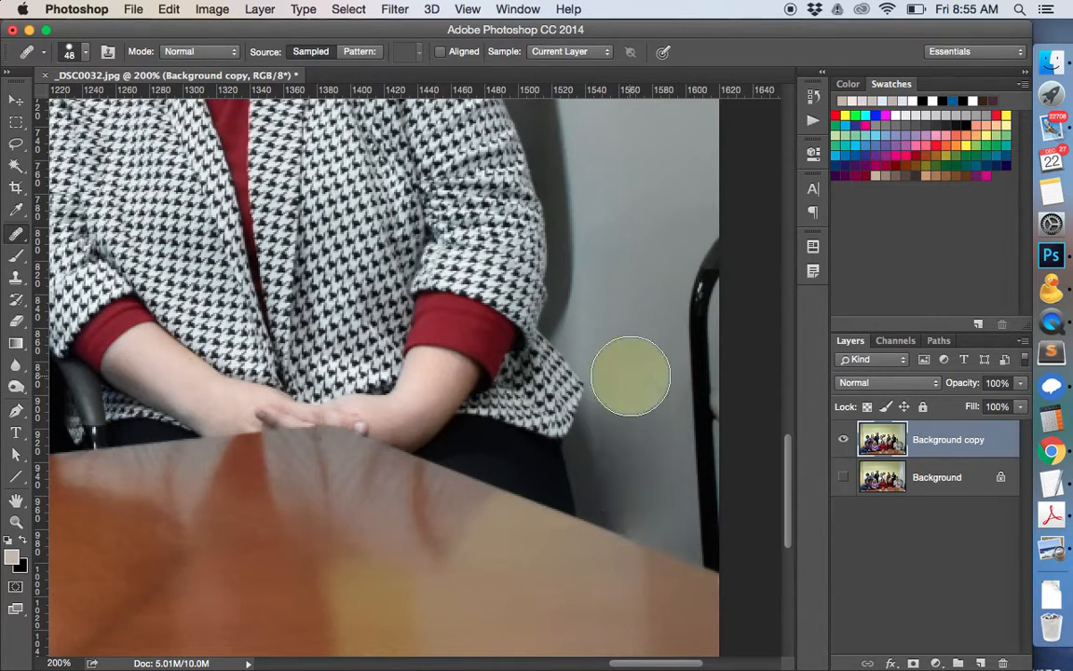
Clean up the dark smudge on the wall beside the black chair frame, just above the table.
left_click(652, 490)
left_click(656, 503)
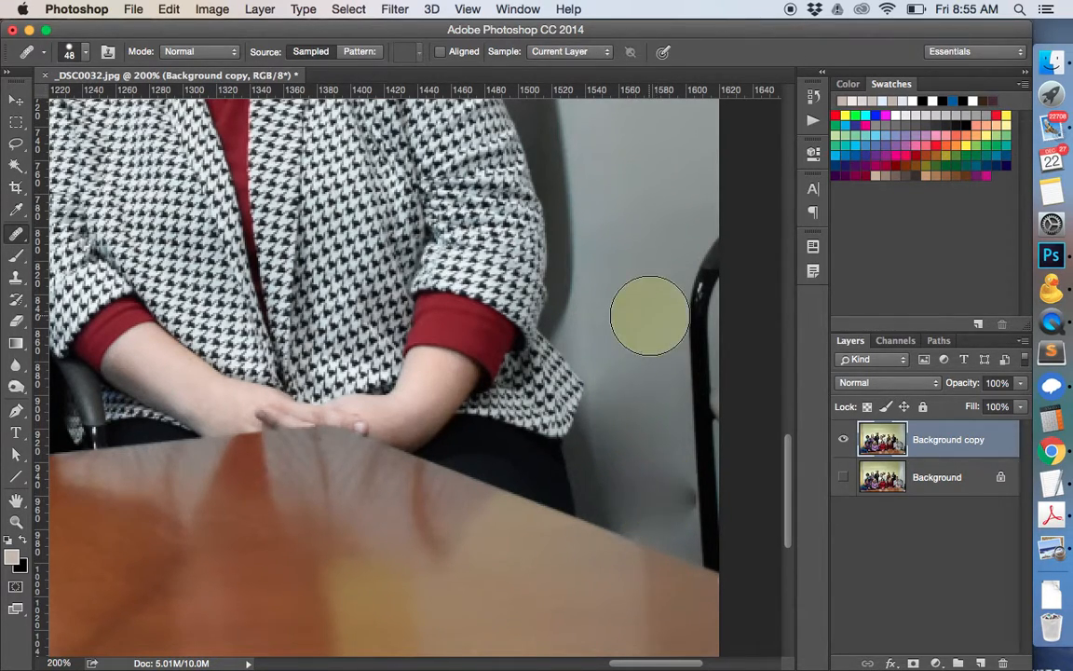
left_click(692, 496)
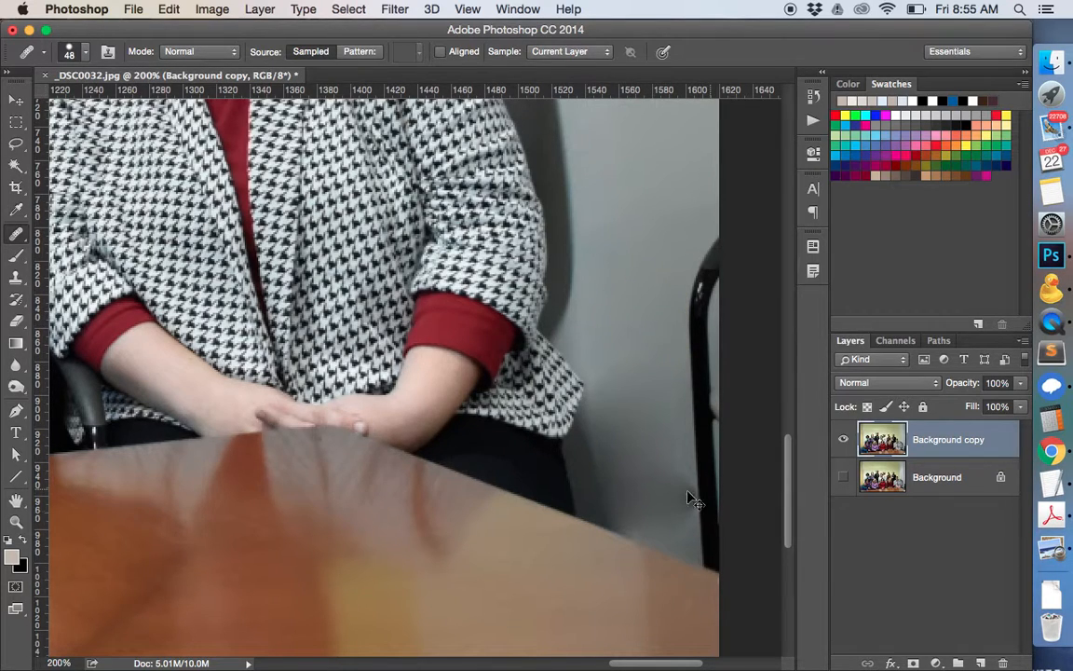
Blend the uneven gray wall patch between the jacket's lower edge and the black chair with repeated healing dabs.
left_click(613, 334)
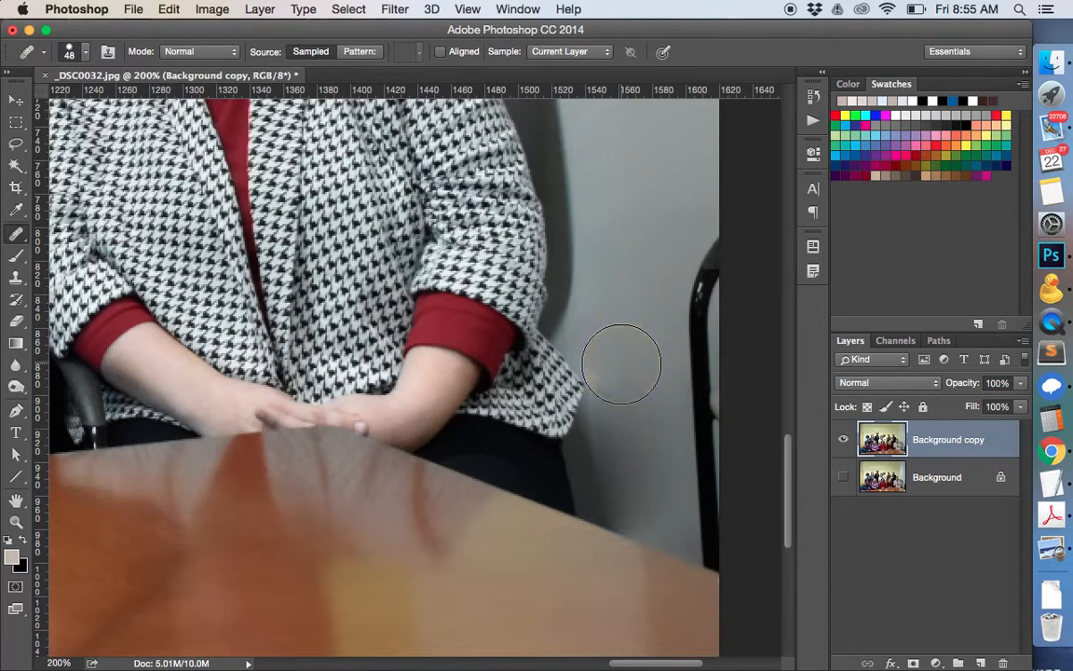
left_click(626, 415)
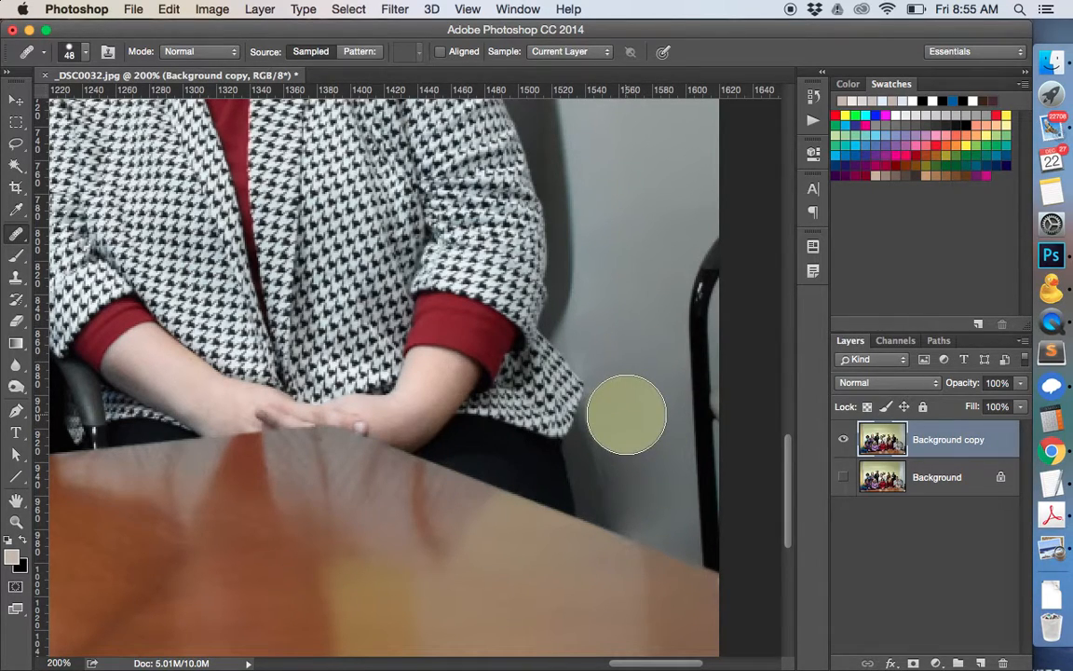
left_click(632, 429)
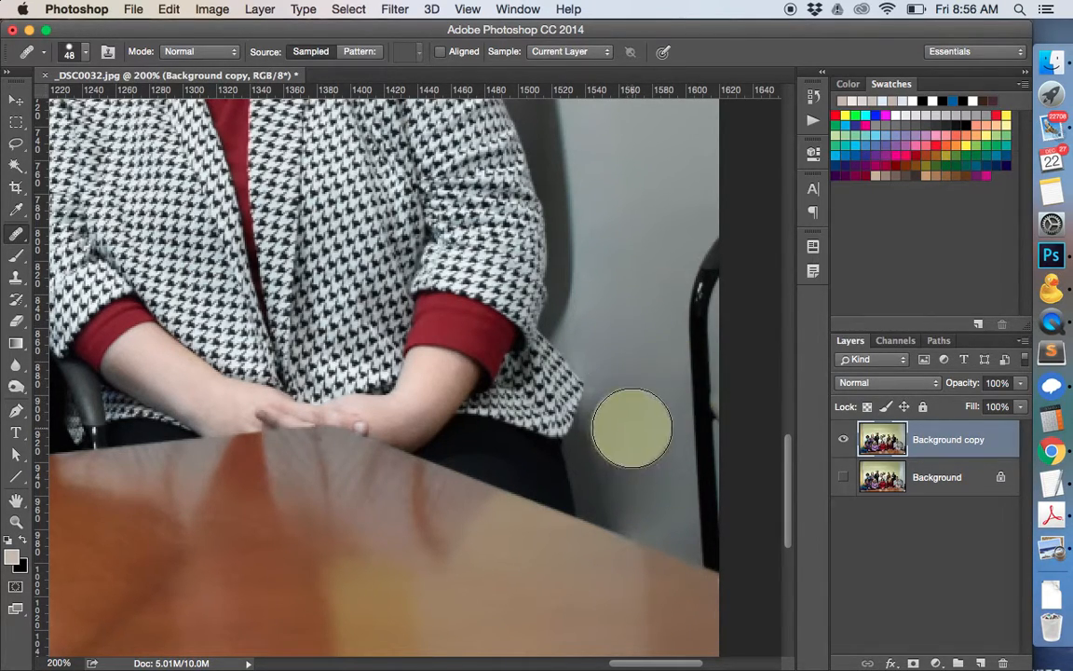
left_click(633, 258)
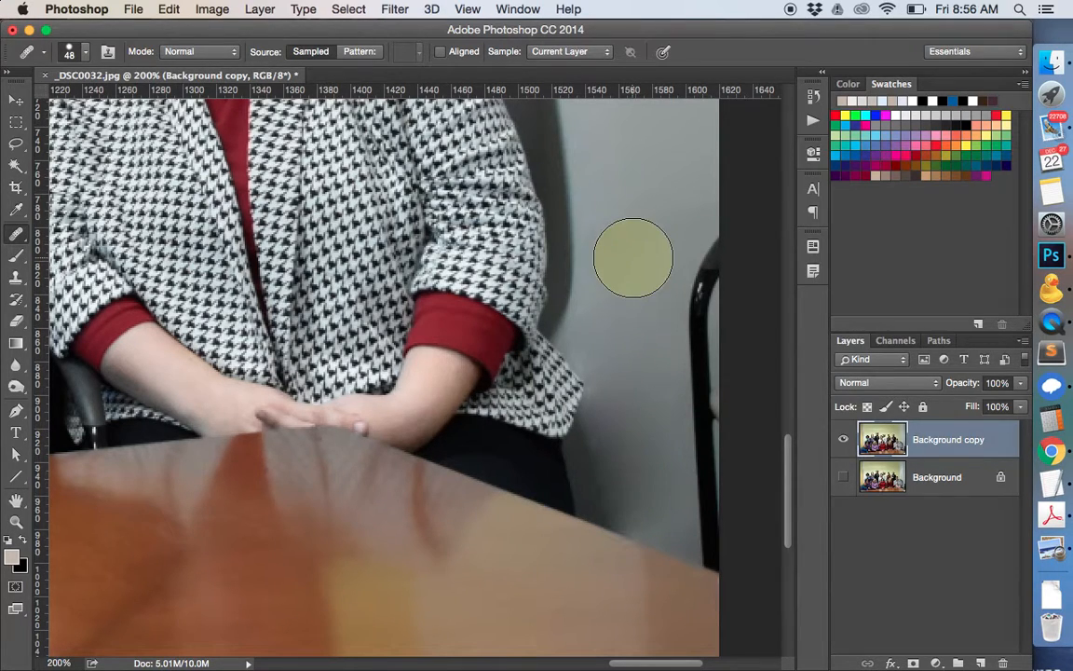
left_click(602, 336)
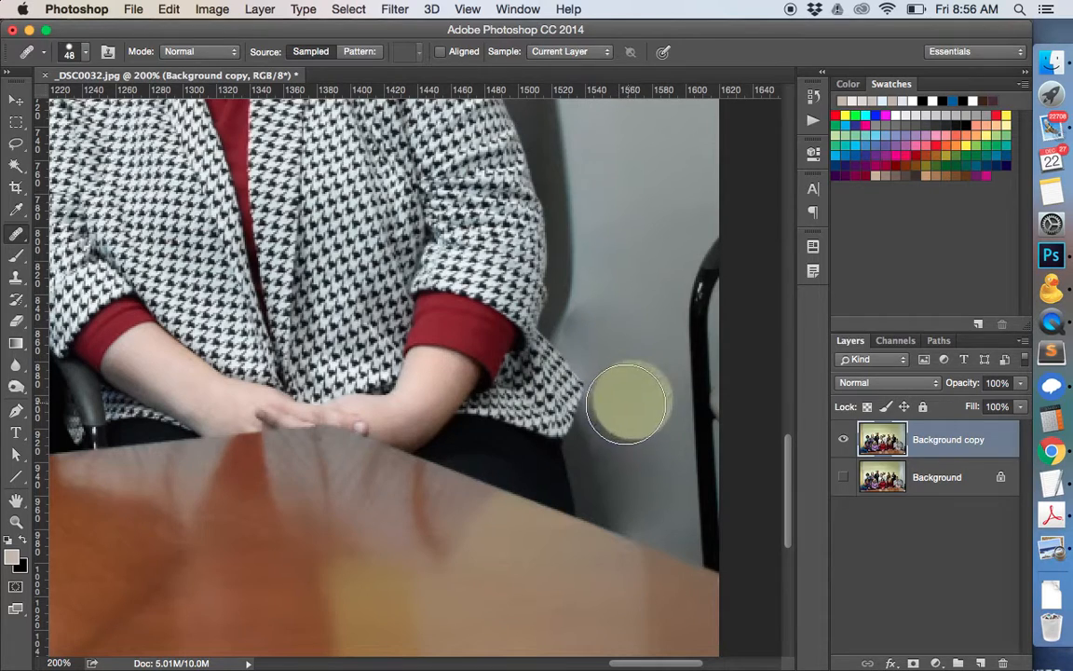
left_click(629, 406)
left_click(647, 373)
left_click(664, 246)
left_click(699, 196)
left_click(616, 367)
left_click(604, 328)
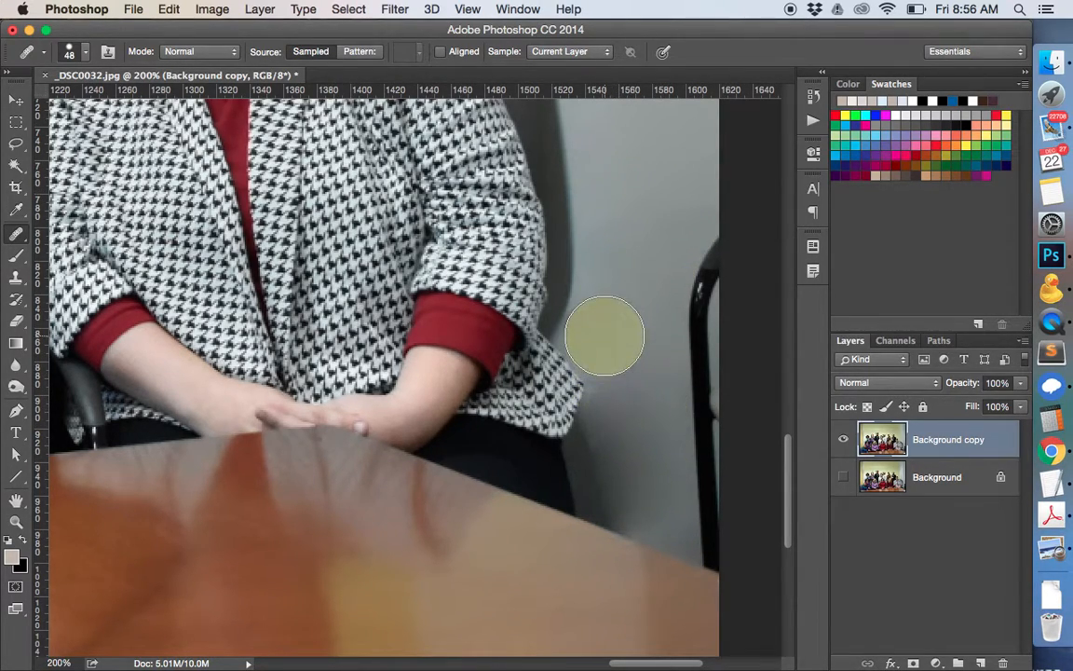
Smooth the gray wall beside the jacket sleeve, above the black chair's armrest, with further healing dabs.
left_click(626, 191)
left_click(629, 240)
left_click_drag(629, 240, 611, 322)
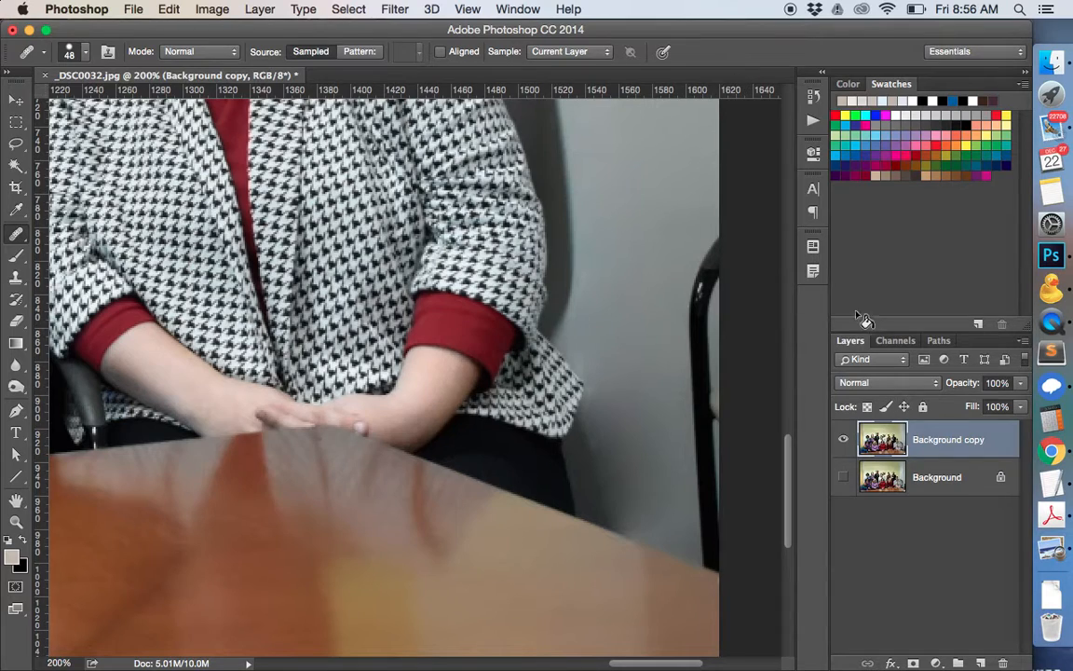
left_click(629, 324)
left_click(596, 215)
left_click(578, 209)
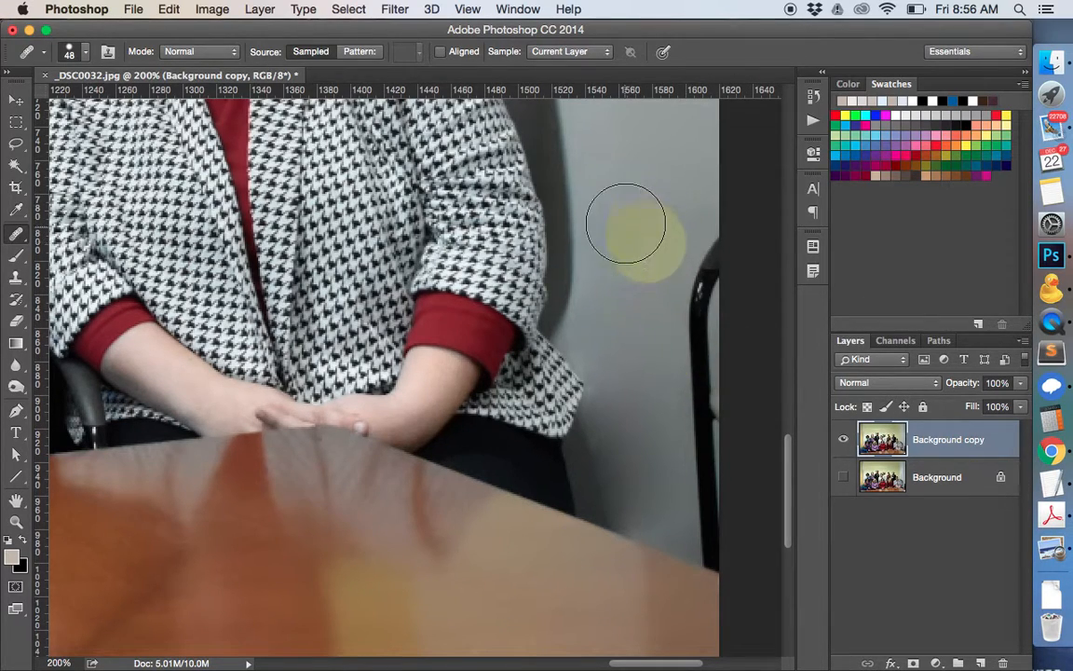
left_click(621, 231)
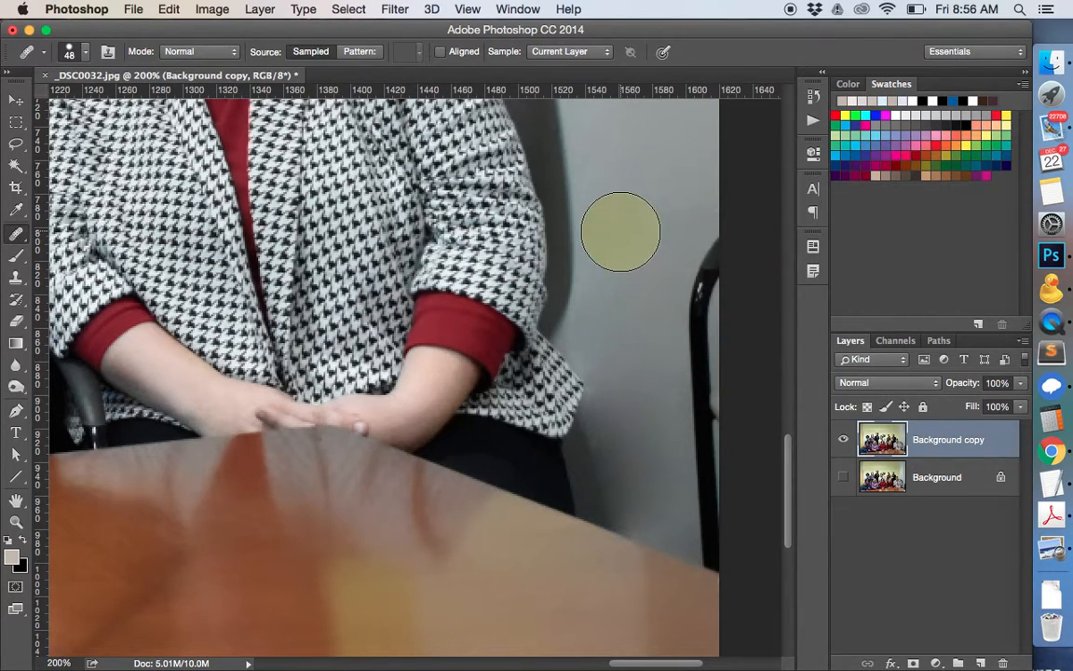
key("super+0")
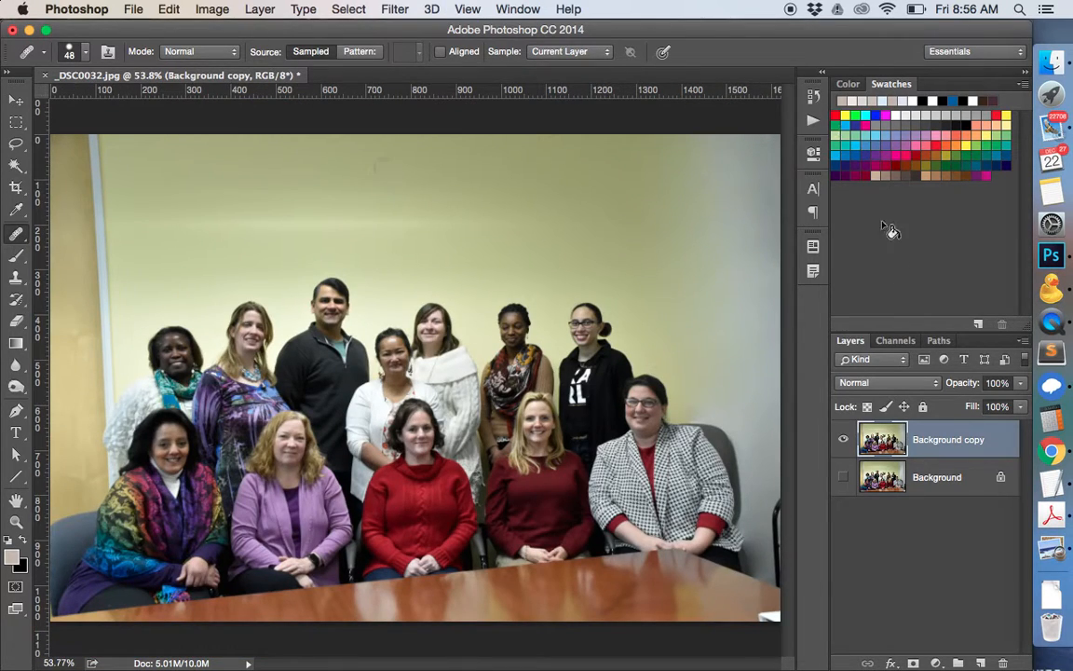
left_click(729, 389)
left_click(733, 281)
left_click(719, 239)
left_click(85, 54)
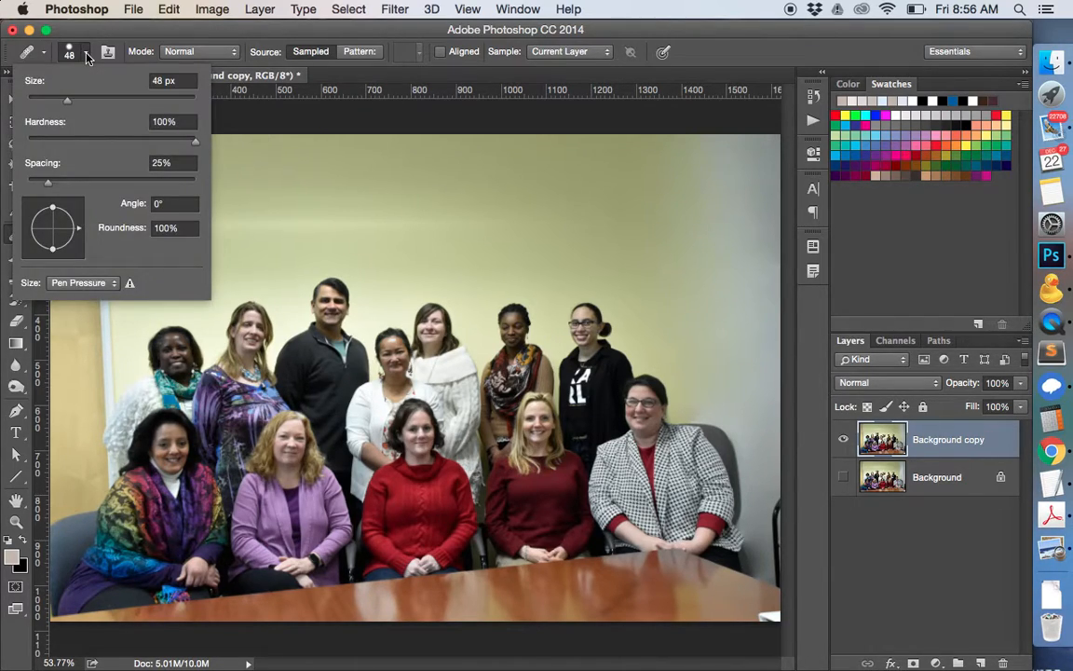
left_click(86, 56)
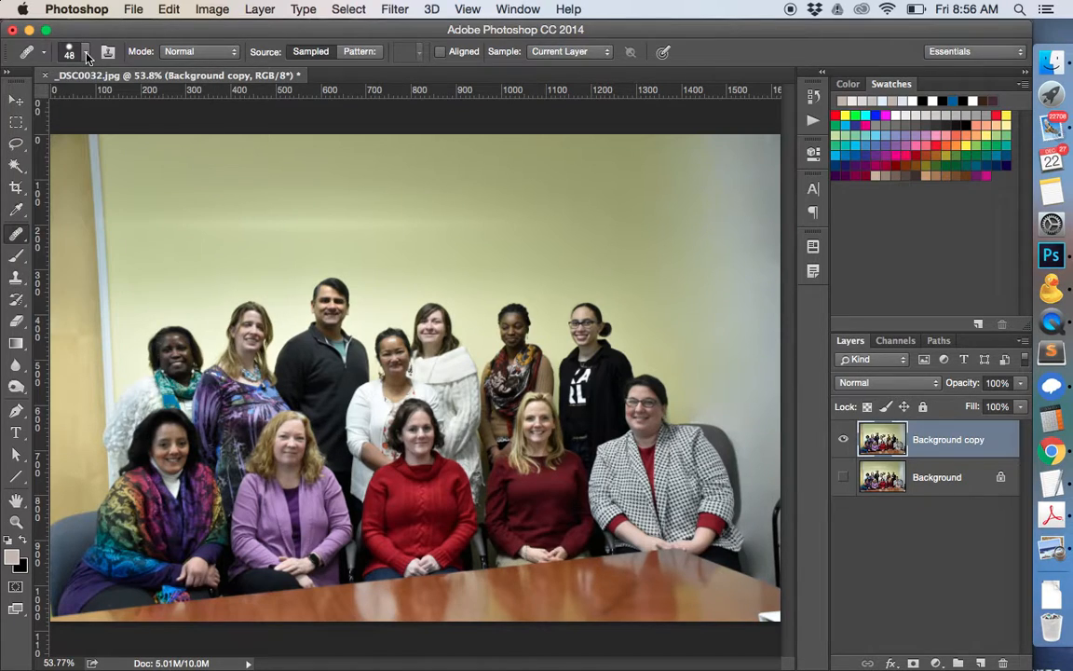
Set the Healing Brush's blending mode to Color.
left_click(228, 56)
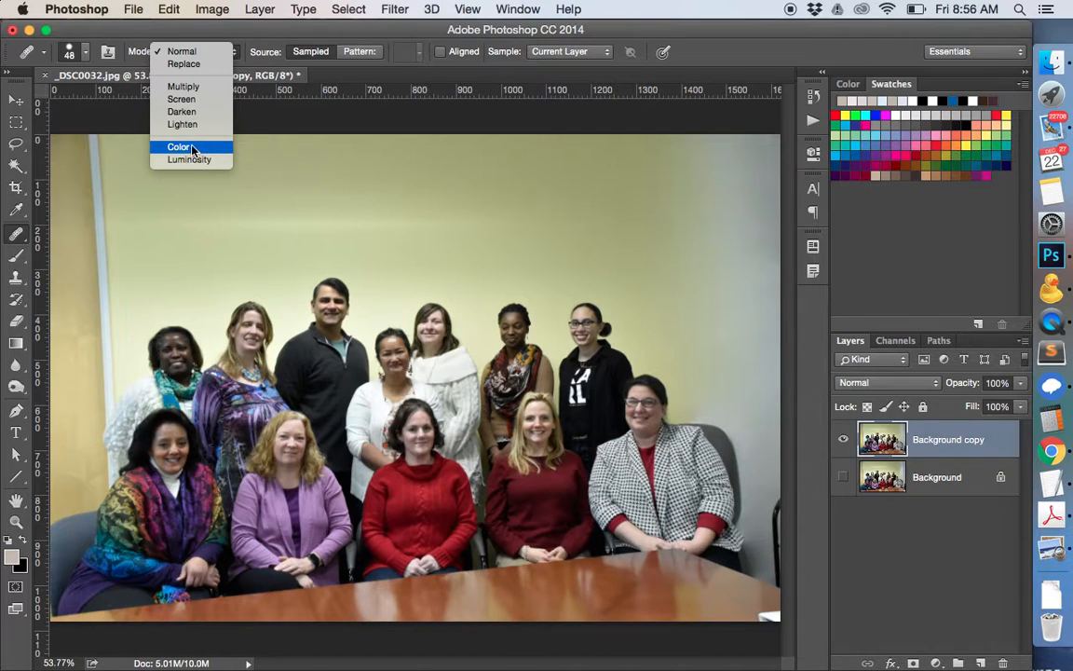
left_click(120, 34)
left_click(195, 57)
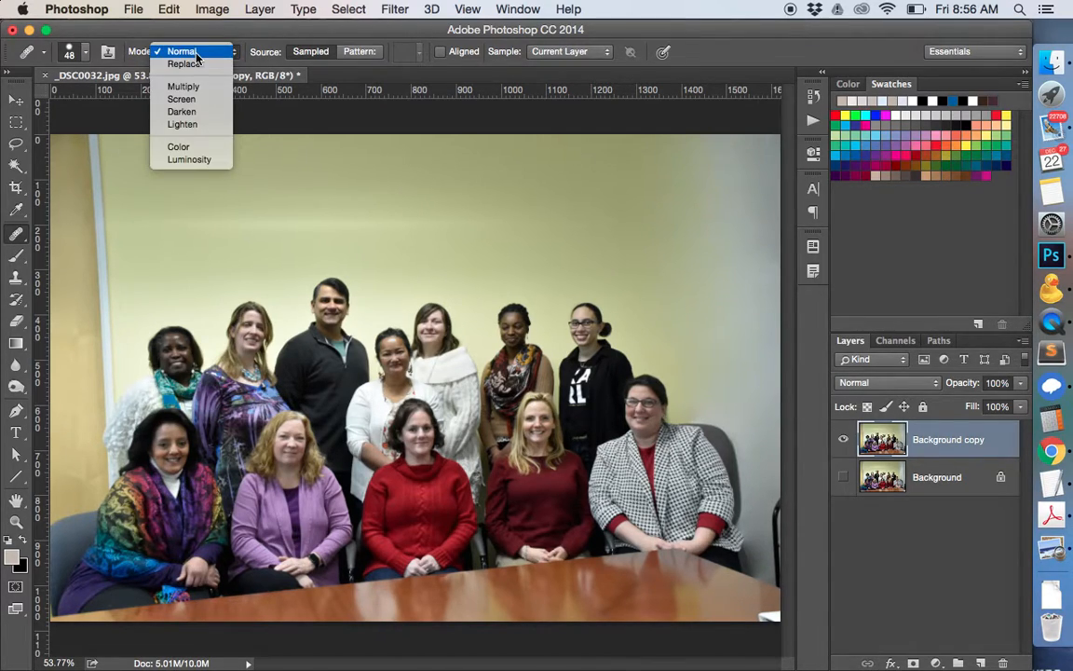
left_click(199, 148)
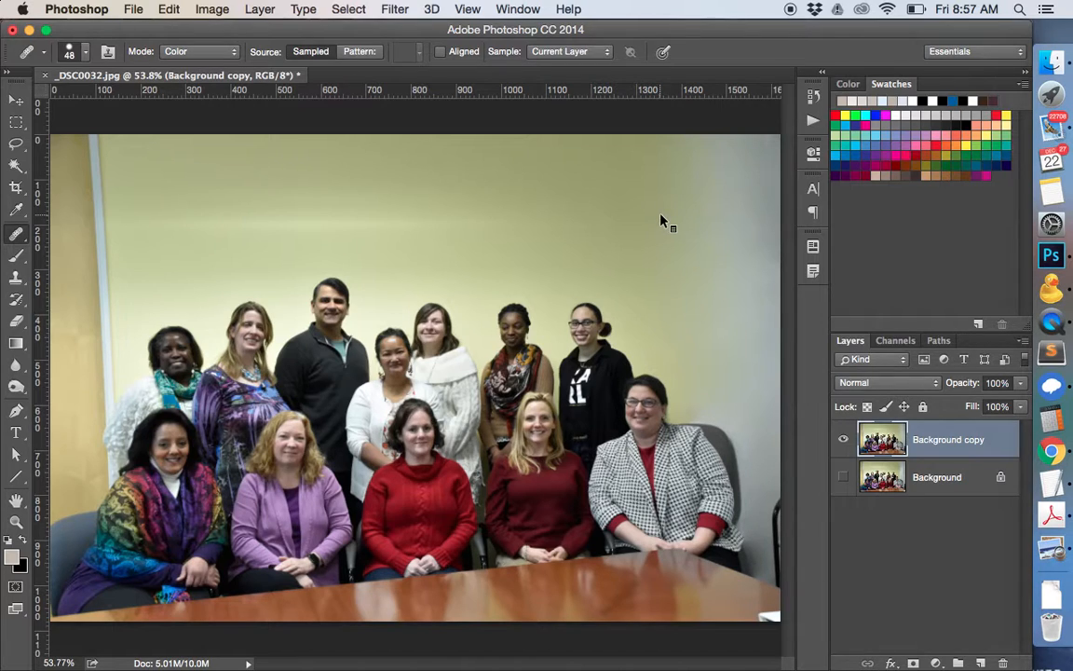
key("super+equal")
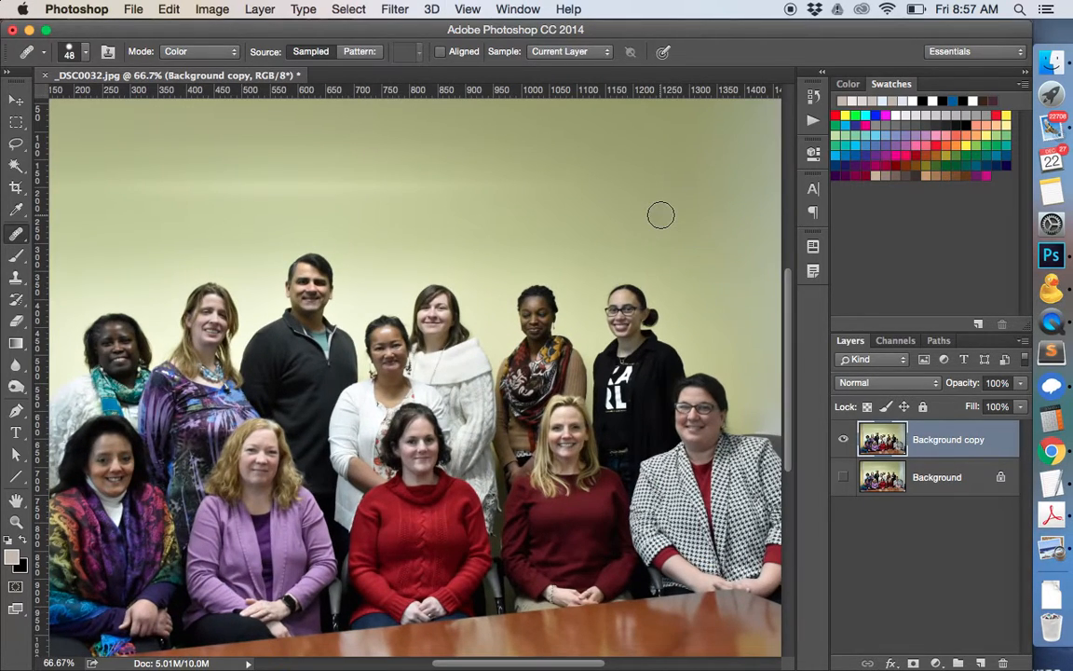
Enlarge the Healing Brush to 164 px for the gray wall in the photo's upper right.
scroll(576, 665, "right", 10)
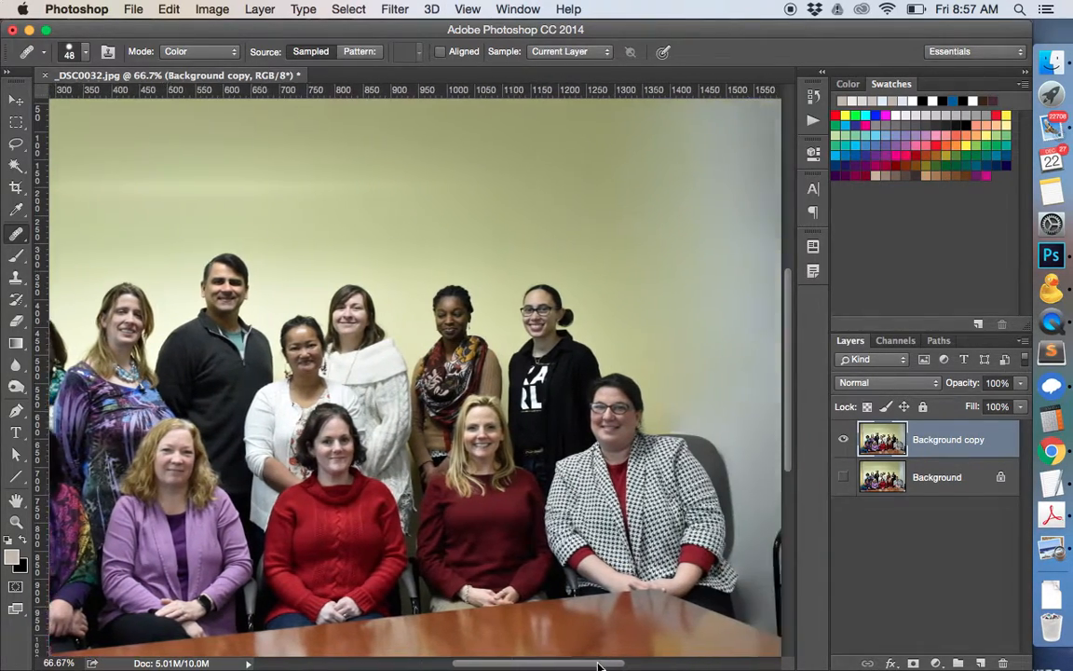
left_click_drag(789, 393, 789, 354)
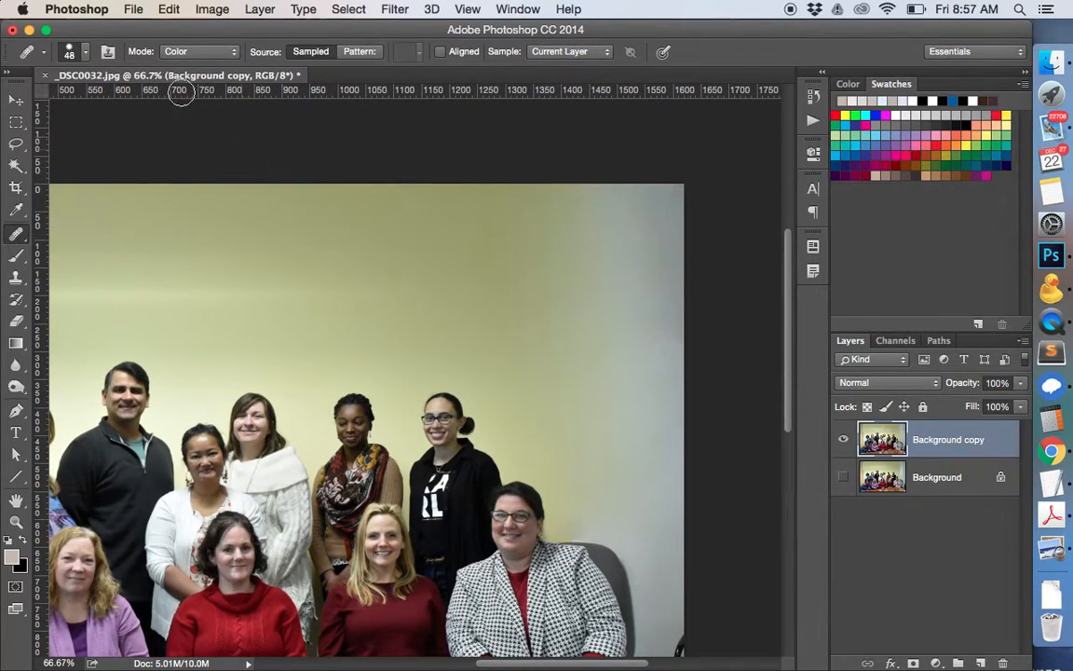
left_click(83, 55)
left_click(112, 99)
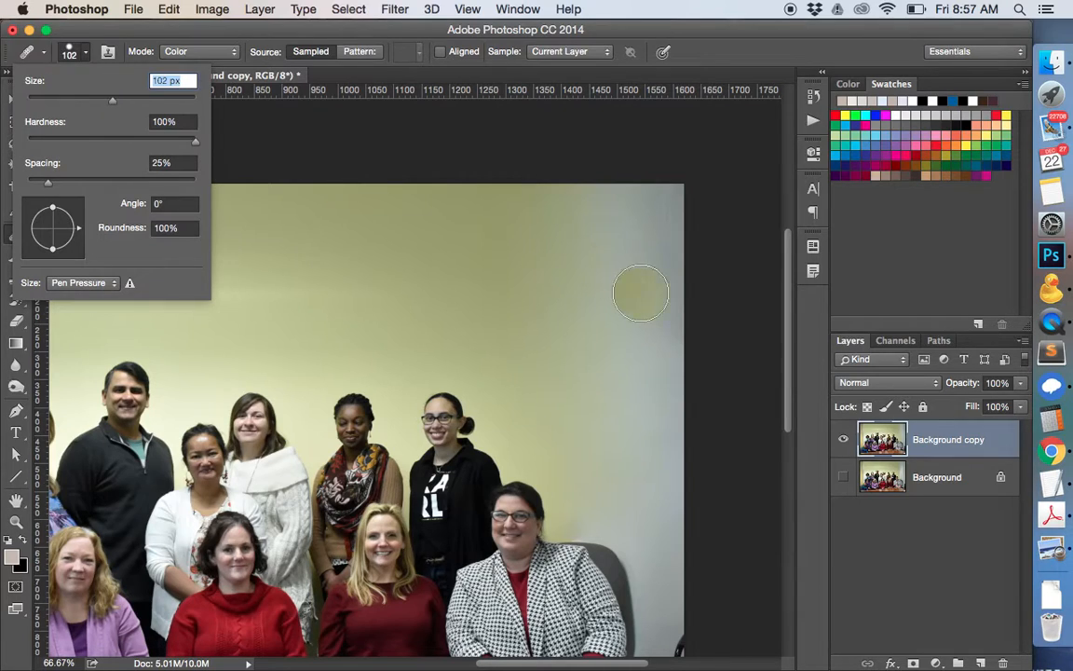
left_click_drag(112, 100, 138, 99)
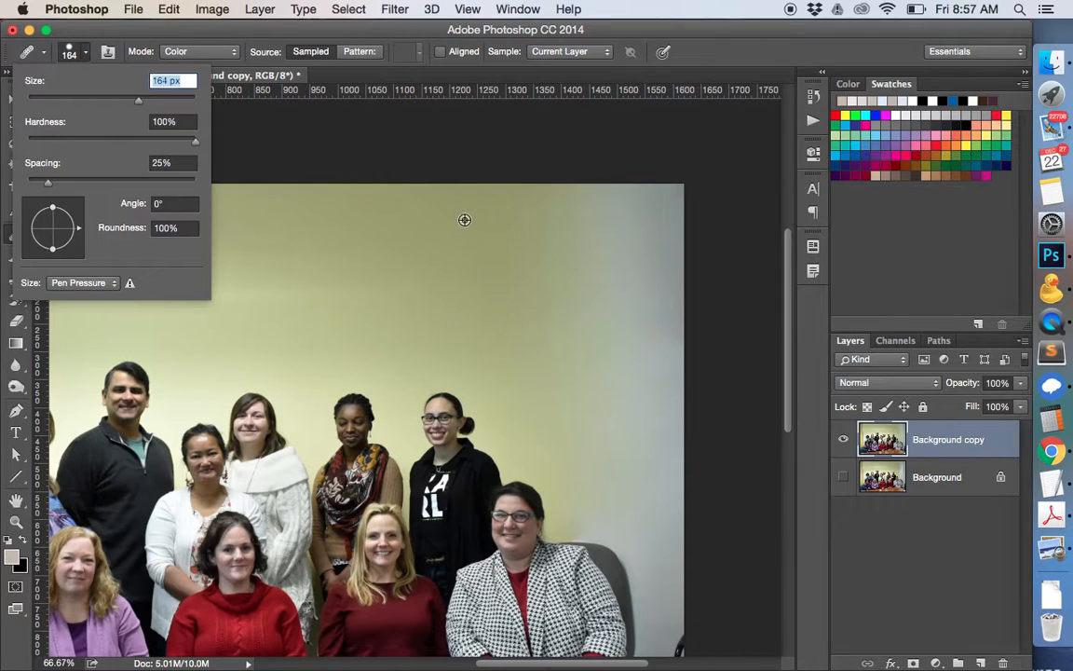
Tint the upper gray wall along the photo's right edge with healing dabs sampled from the adjacent yellow wall.
left_click(479, 240)
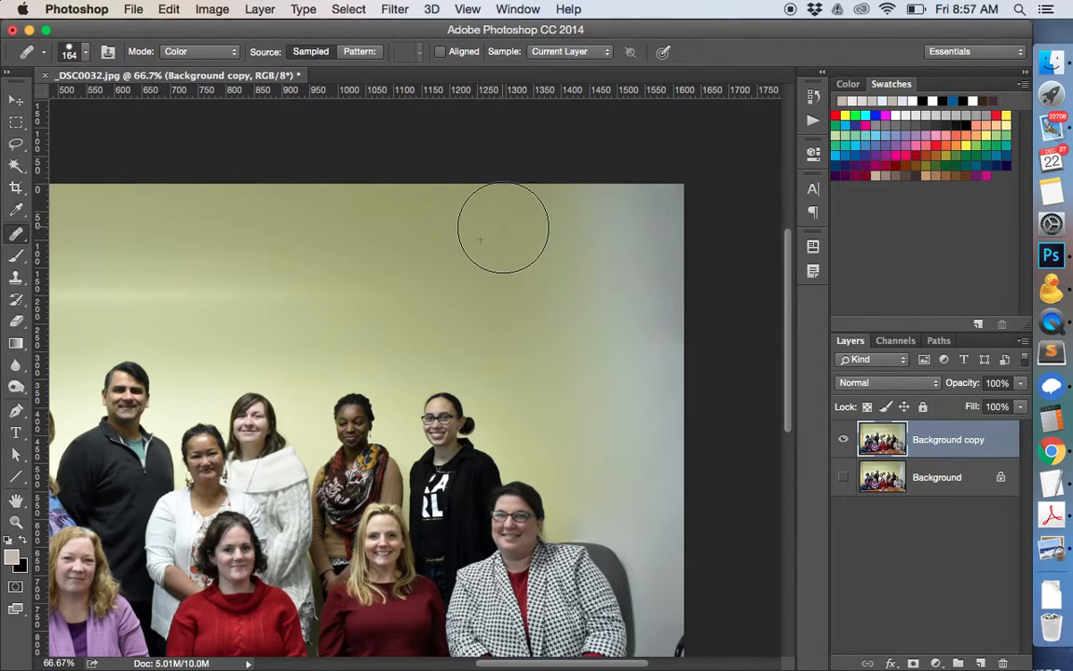
left_click(539, 270)
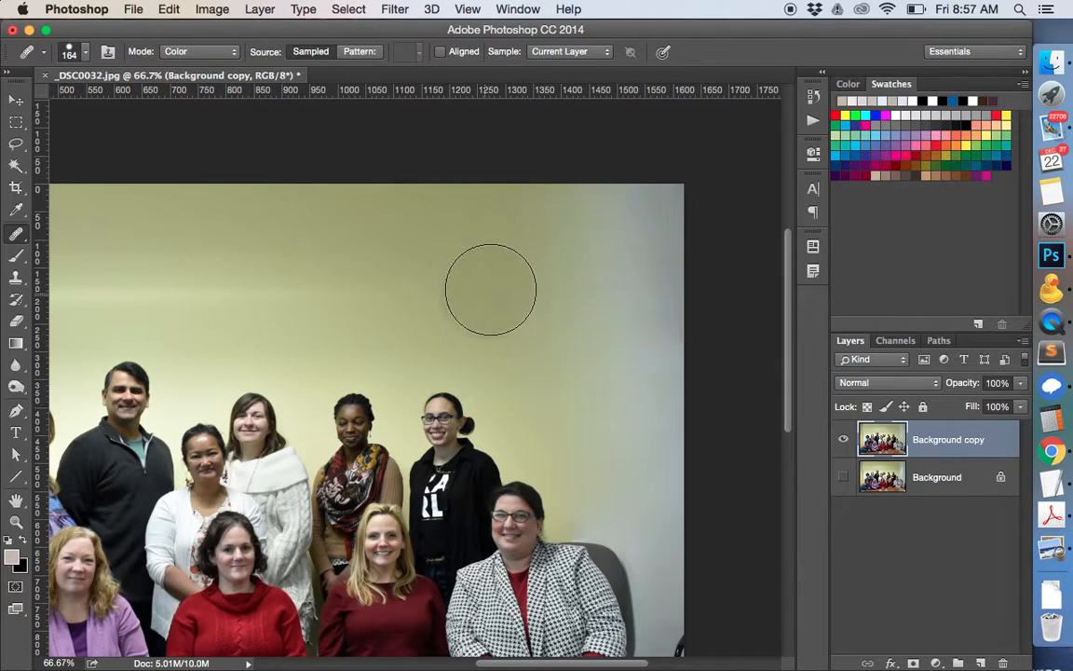
left_click(653, 267)
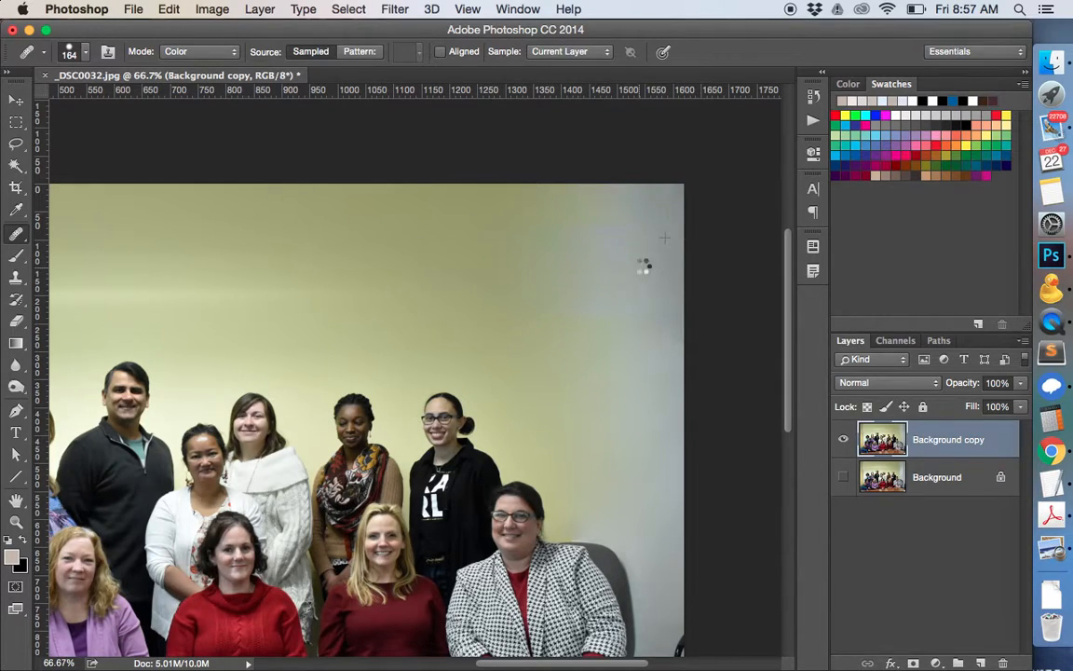
left_click(475, 289, "alt")
left_click(503, 299)
left_click(623, 286)
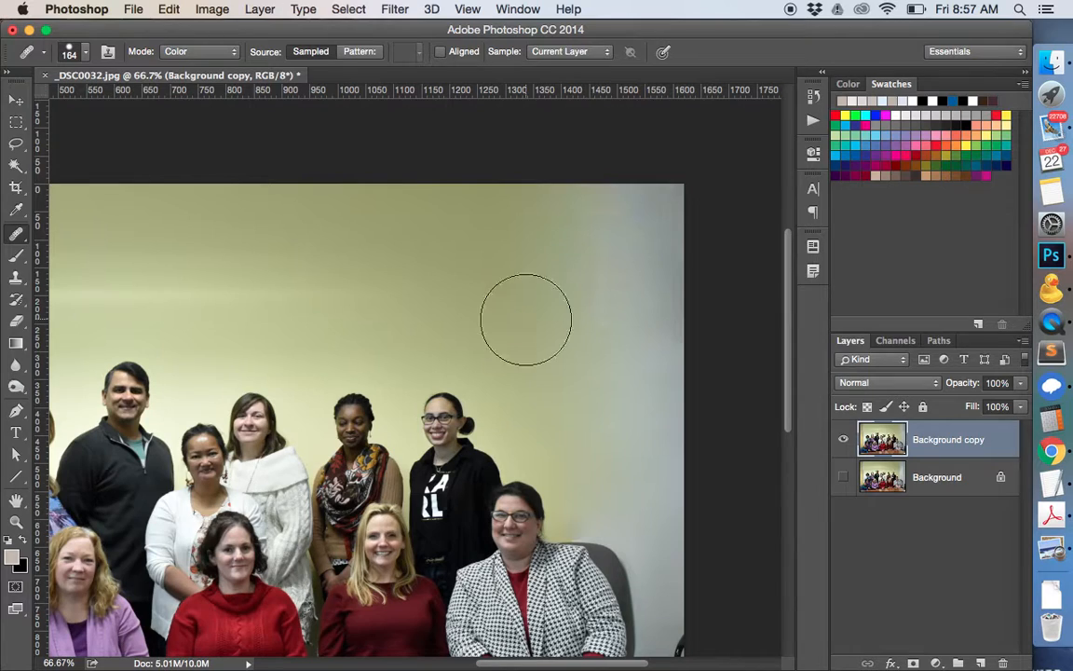
left_click(663, 327)
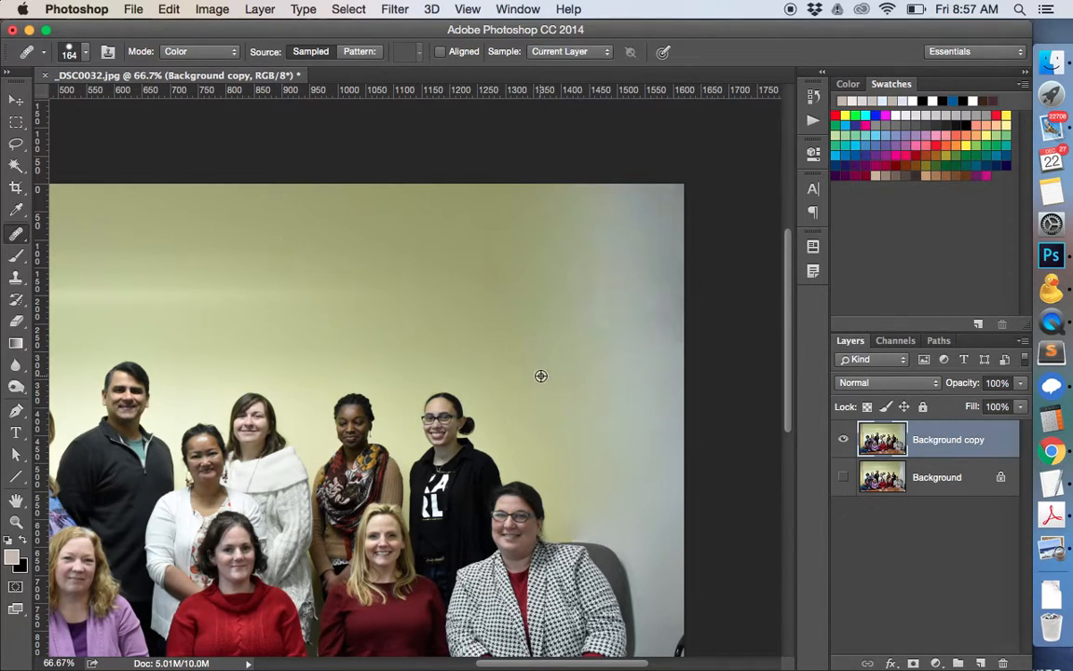
Recolor the gray wall from above the houndstooth jacket's chair up to the photo's top right corner using yellow wall samples.
left_click(635, 381)
left_click(561, 413)
left_click(548, 297)
left_click(667, 293)
left_click(513, 232)
left_click(610, 212)
Dab sampled wall color over the yellow-to-gray transition and the light band on the yellow wall above the group.
left_click(534, 302)
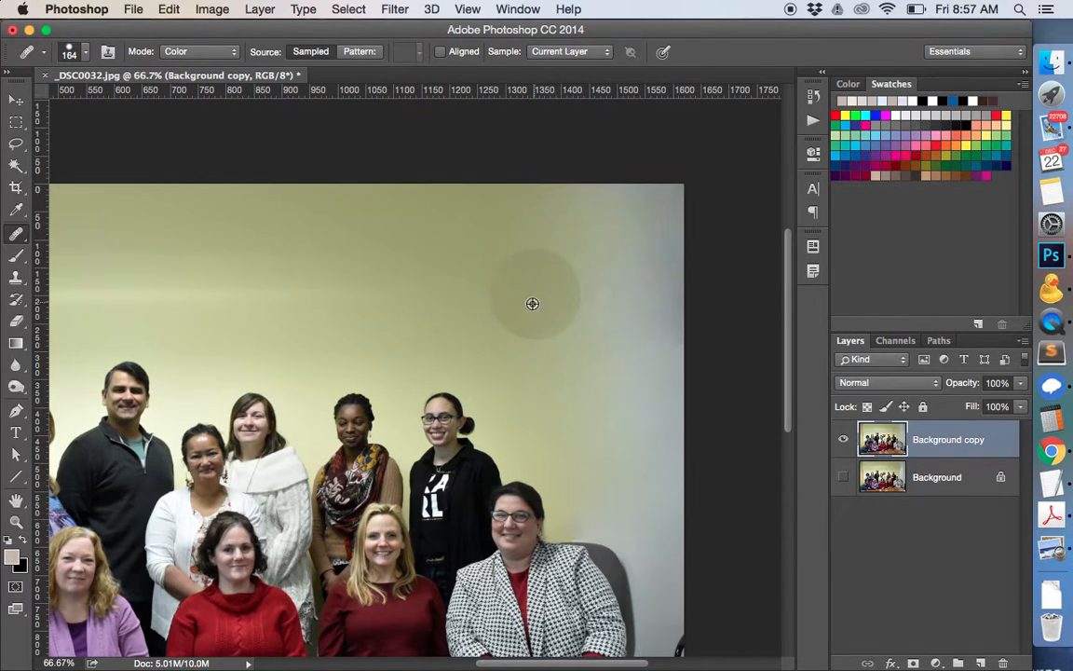
left_click(597, 305)
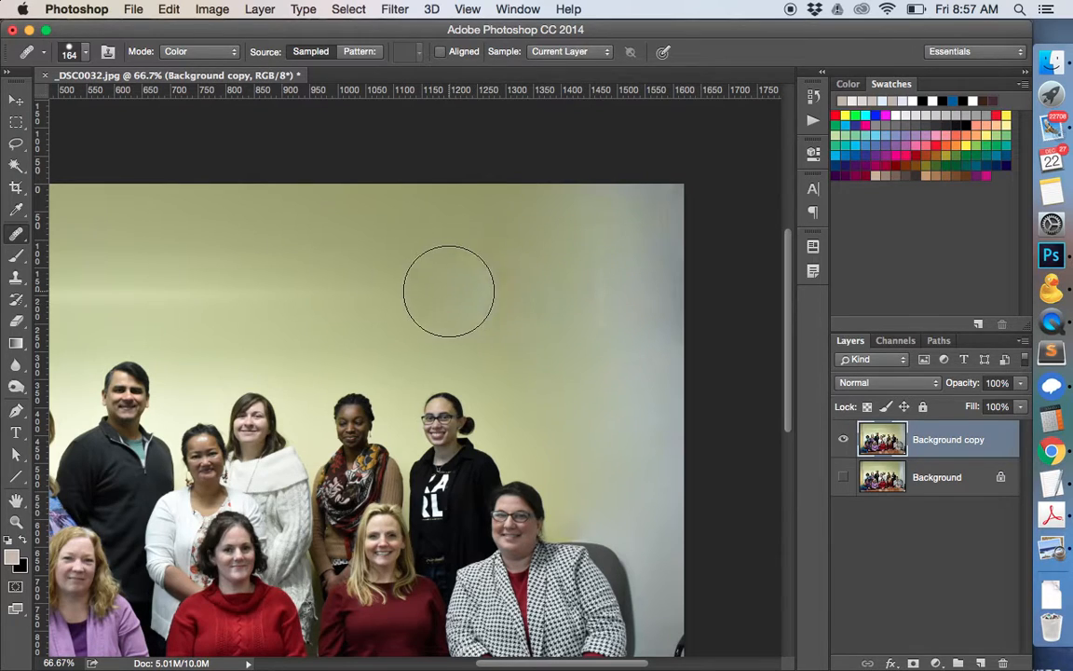
left_click(602, 233)
left_click(331, 300)
left_click(268, 295)
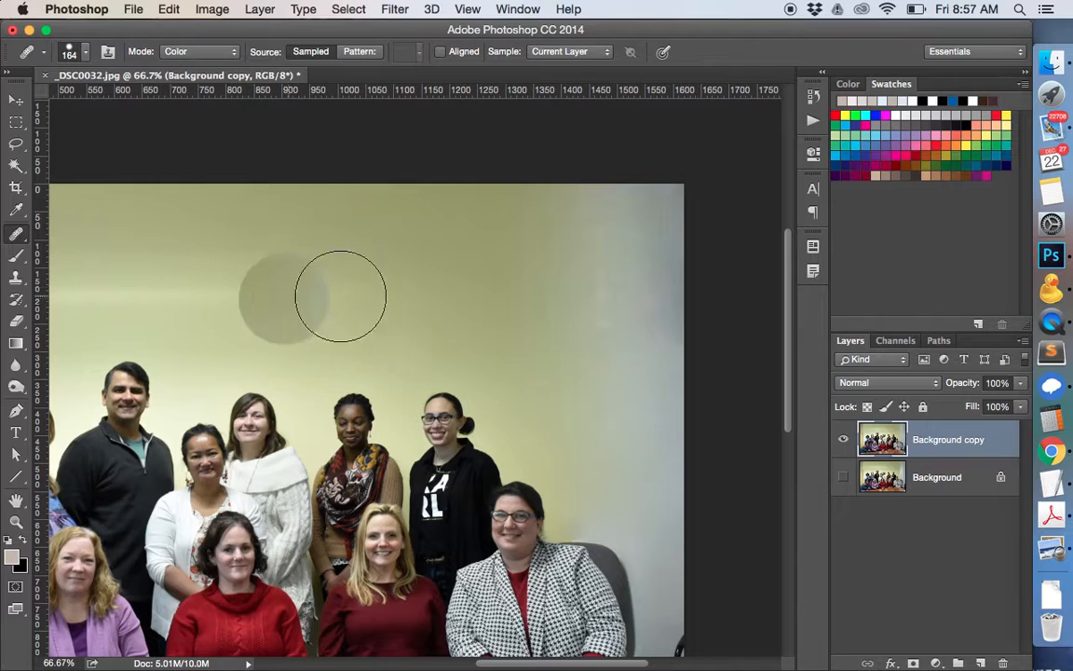
Tint the gray wall close to the photo's upper right edge with a large yellow healing dab and an edge stroke.
key("super+plus")
key("super+plus")
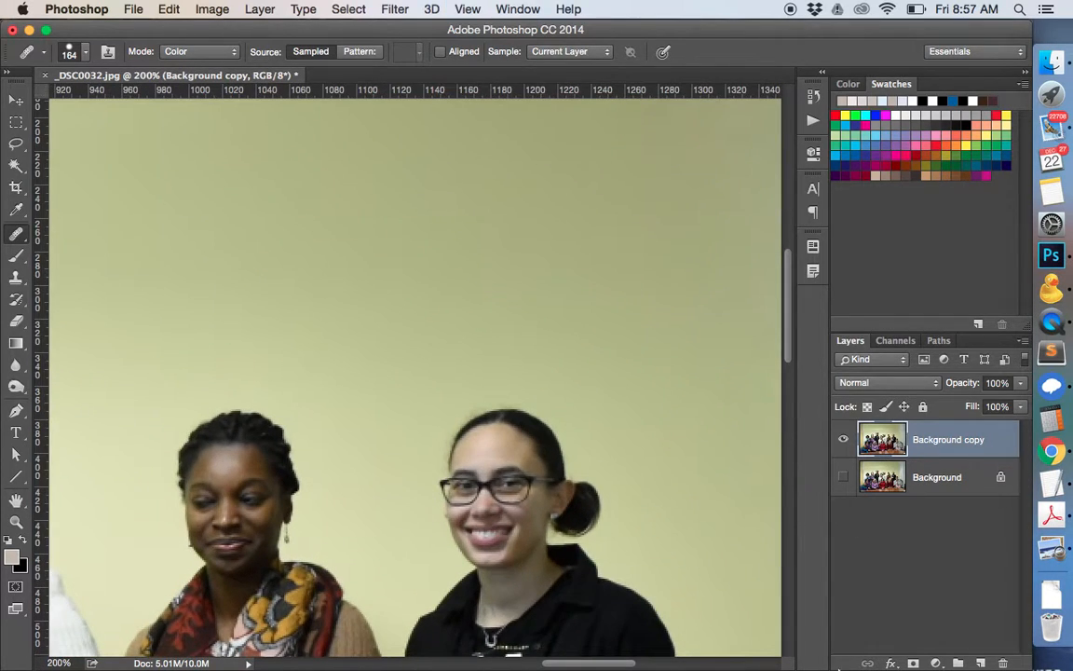
left_click_drag(594, 665, 655, 666)
left_click(678, 323)
mouse_move(791, 291)
left_mouse_down()
mouse_move(781, 191)
mouse_move(781, 211)
left_mouse_up()
left_click(583, 390)
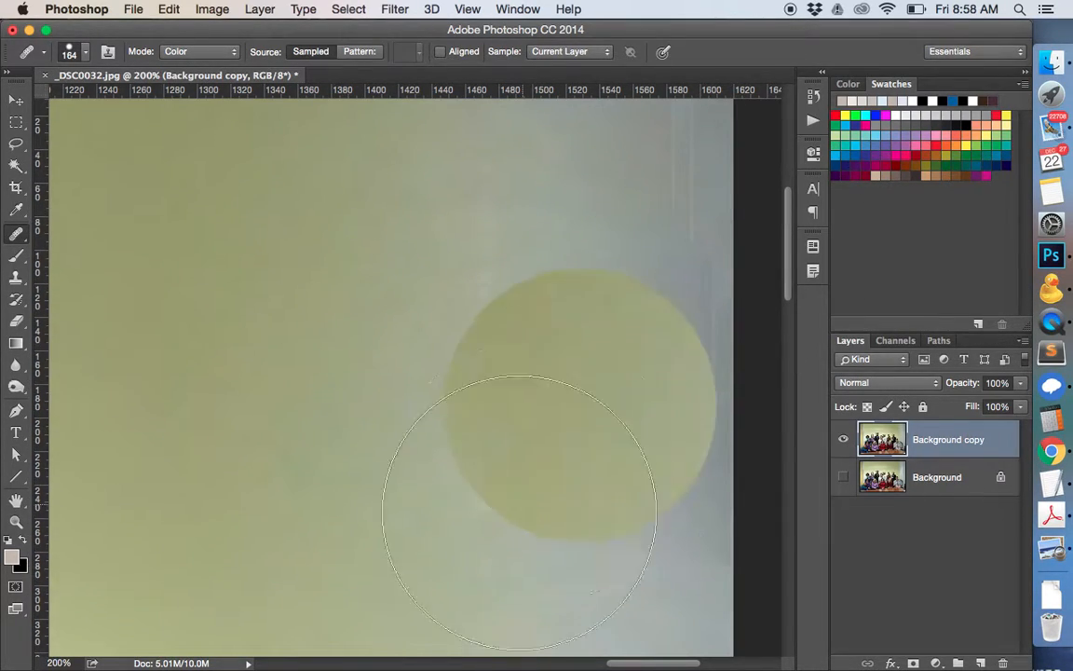
left_click_drag(703, 566, 764, 564)
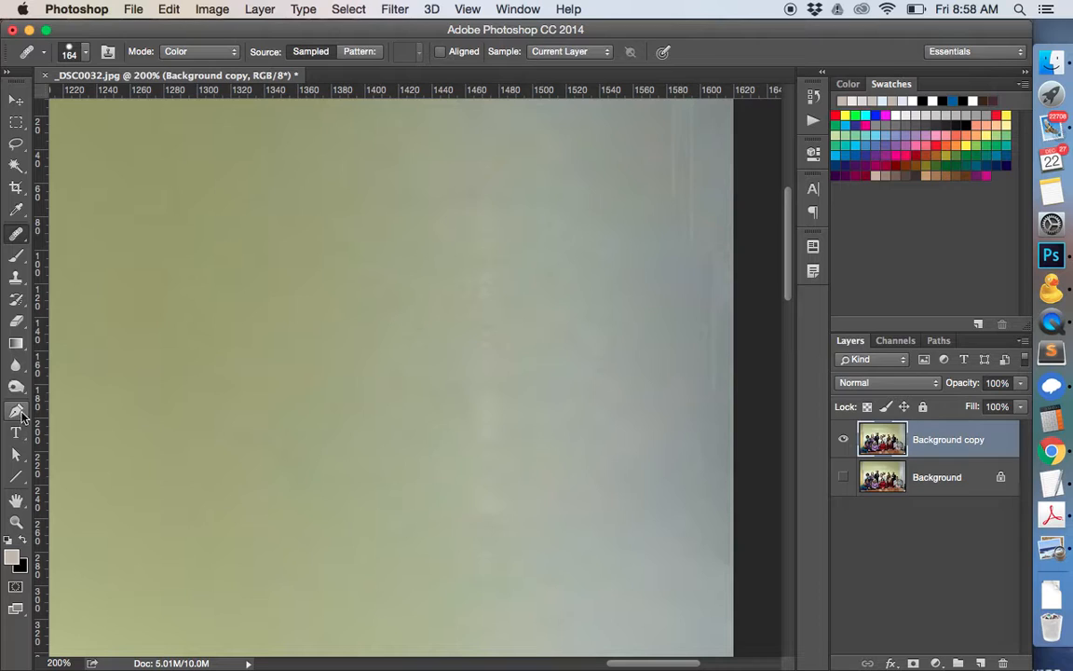
Blend the yellow-to-gray transition near the photo's upper right corner with repeated dabs sampled from the yellow side.
left_click(223, 329)
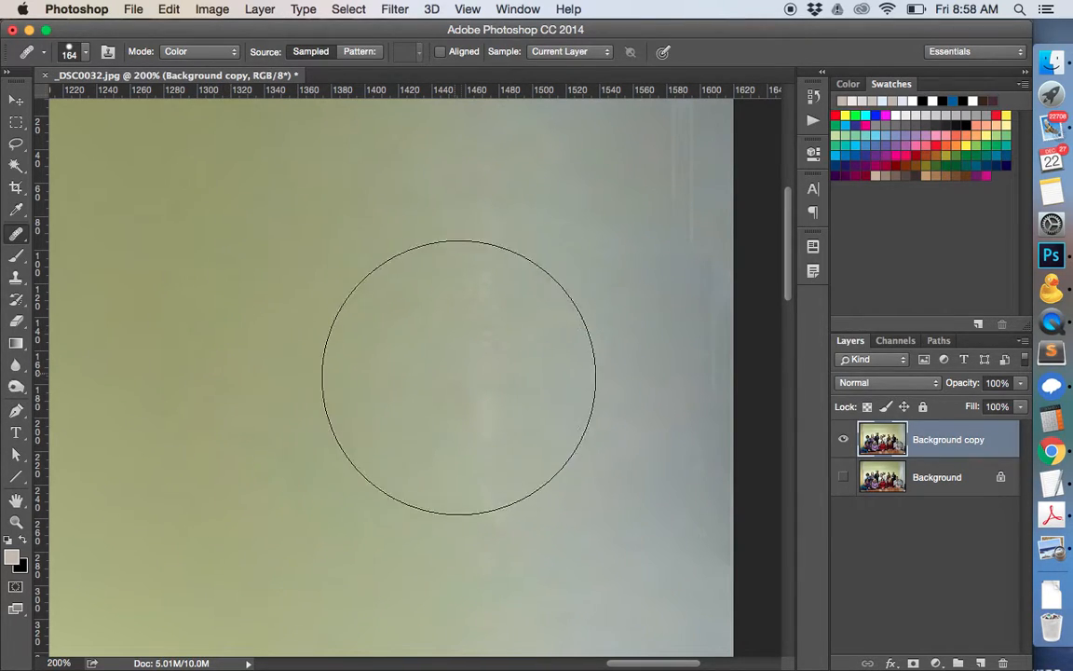
left_click(490, 373)
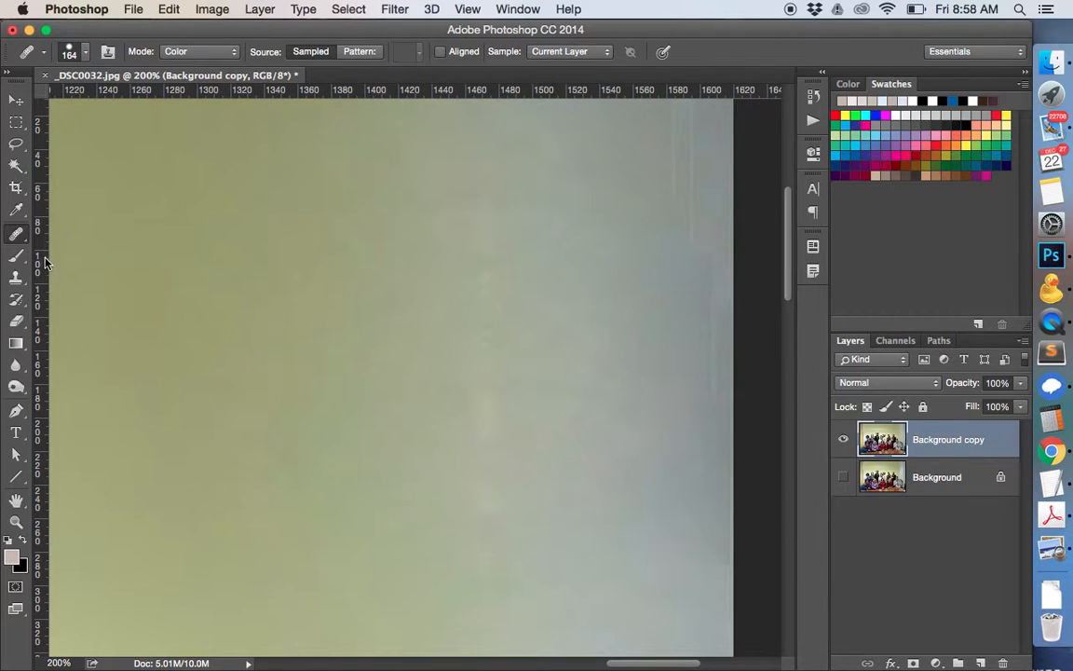
left_click(469, 264)
left_click(182, 340)
left_click(491, 469)
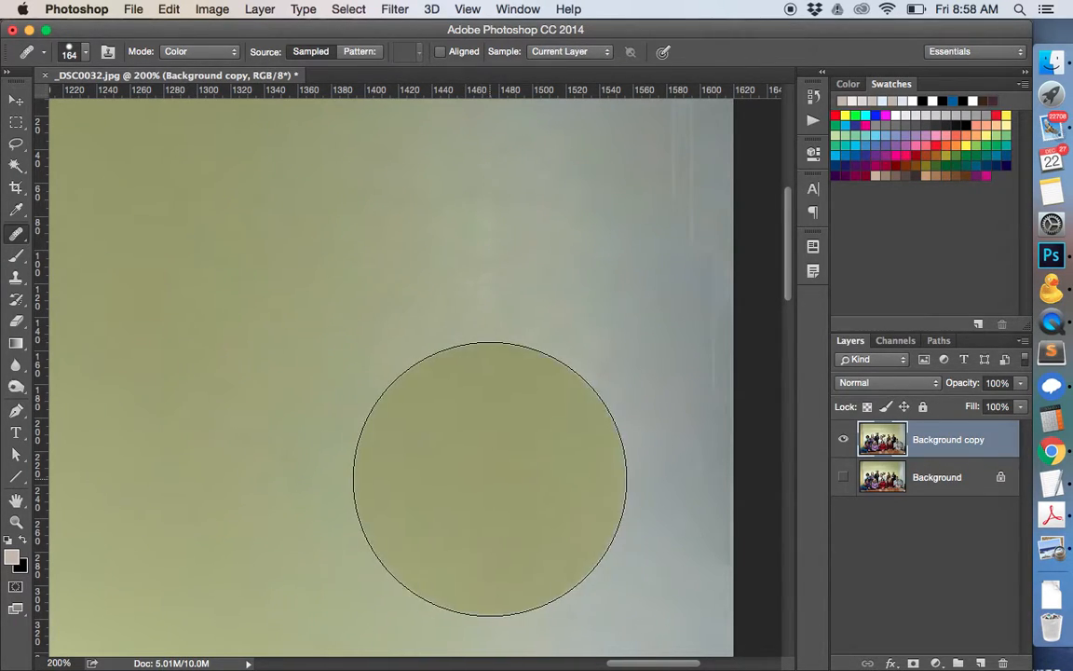
left_click(302, 299)
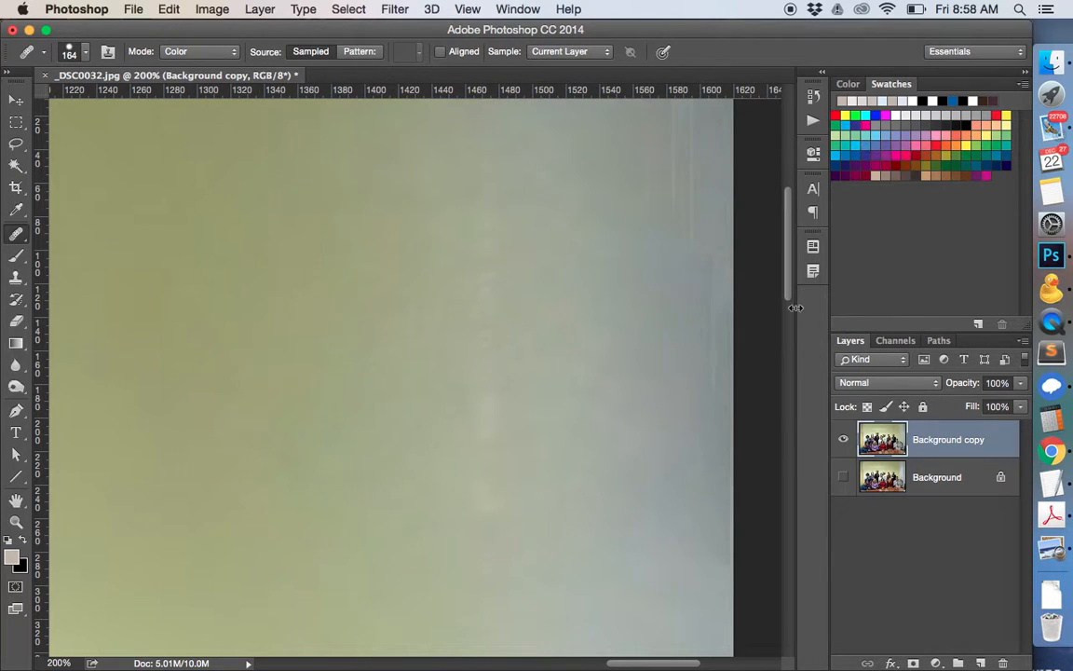
Add further healing dabs to the bluish wall area at the photo's upper right edge and the transition beside it.
left_click(591, 448)
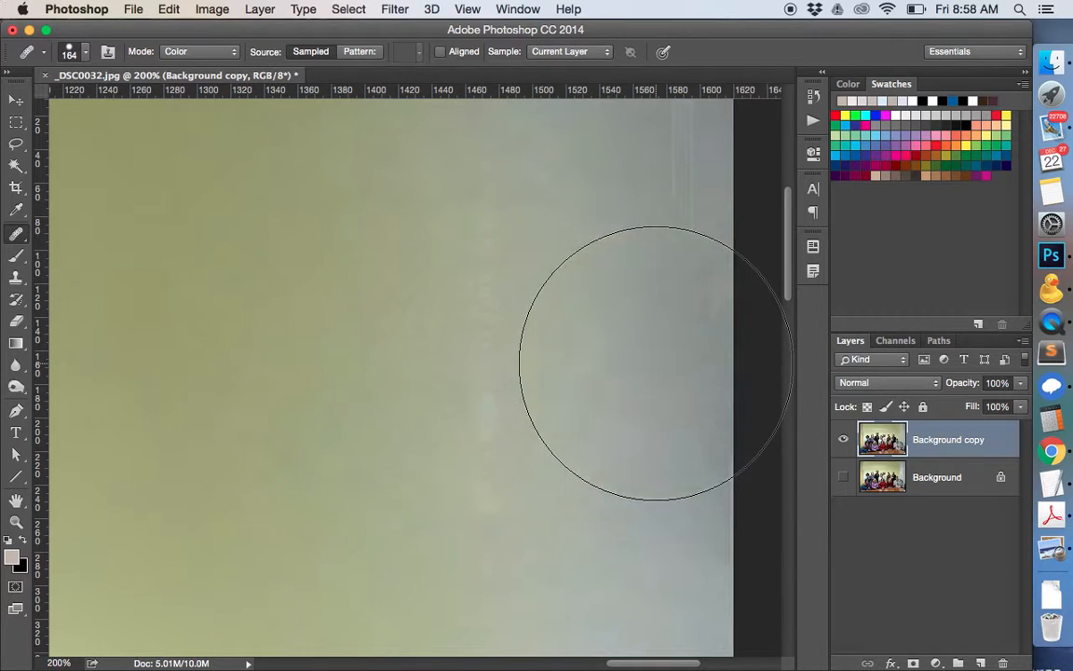
left_click(650, 232)
left_click(489, 452)
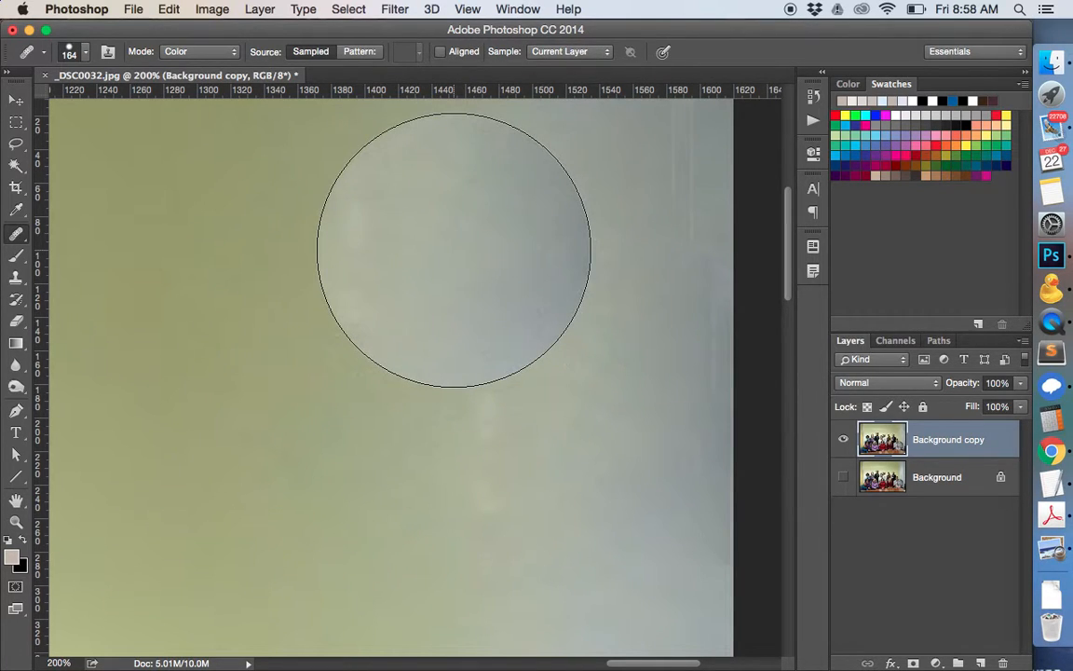
left_click(454, 249)
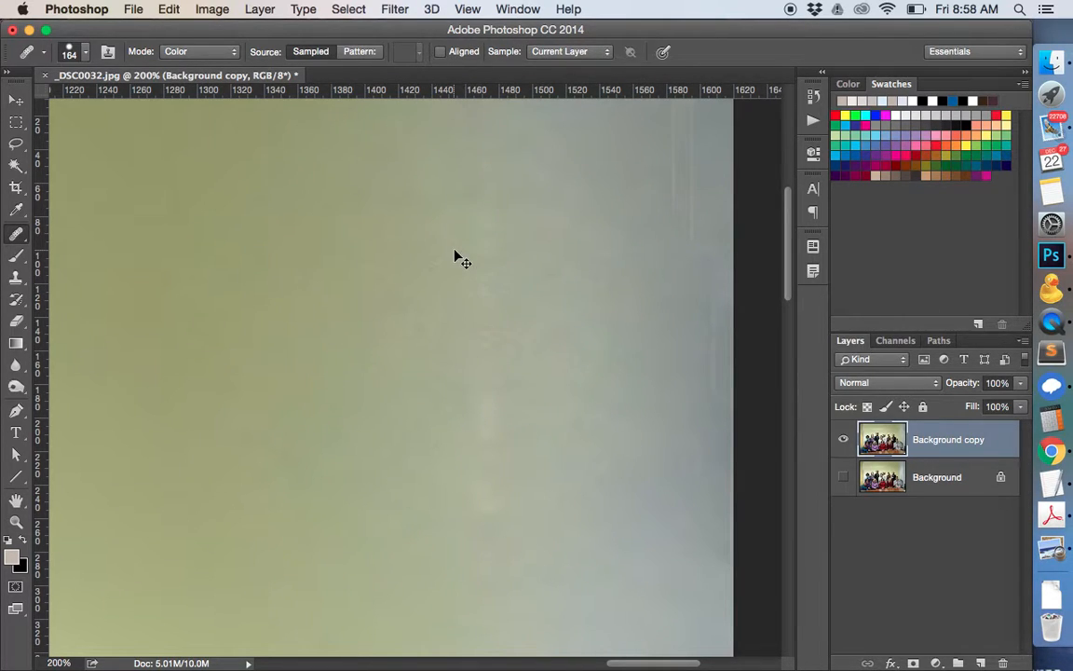
Paint sampled yellow over the wall above the rightmost chair and up along the photo's right edge.
key("super+0")
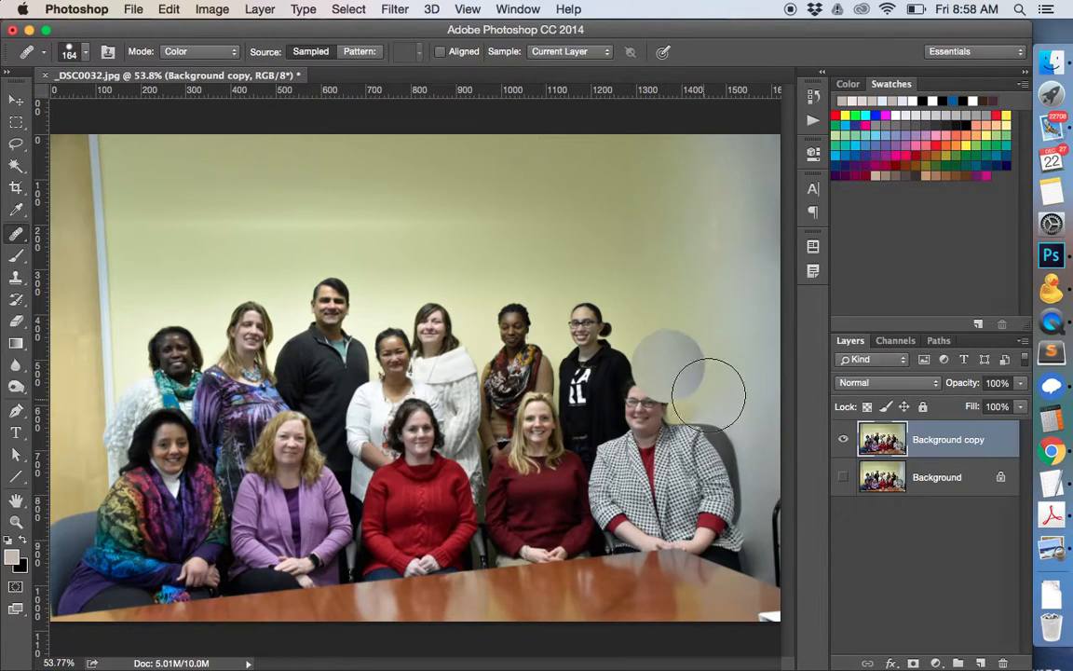
left_click(676, 315, "alt")
left_click_drag(684, 316, 710, 387)
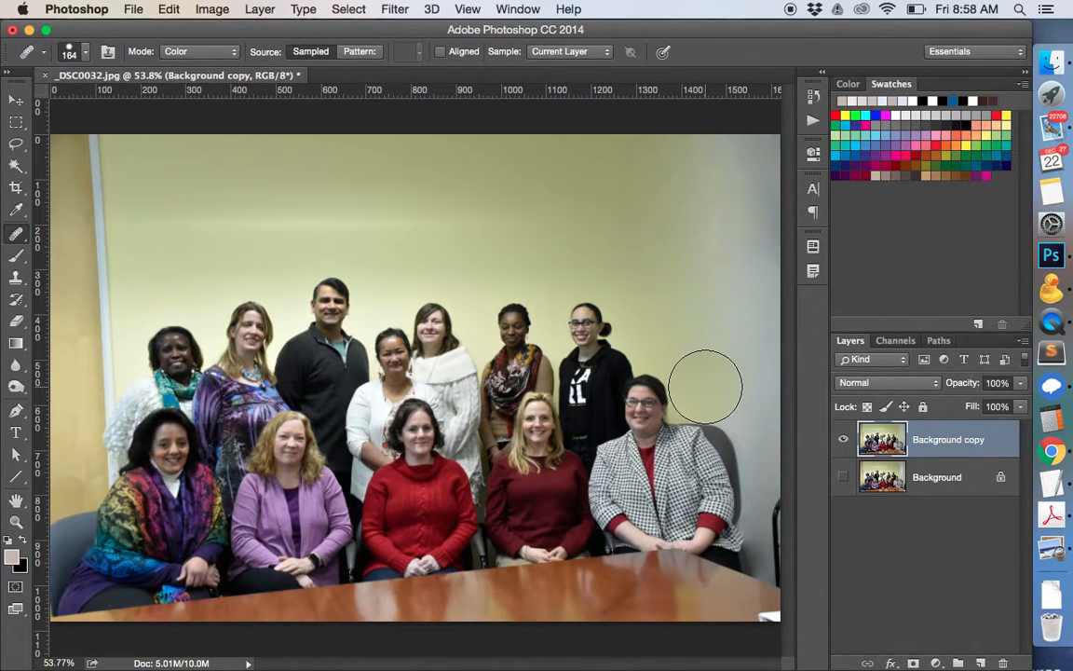
left_click_drag(705, 387, 760, 317)
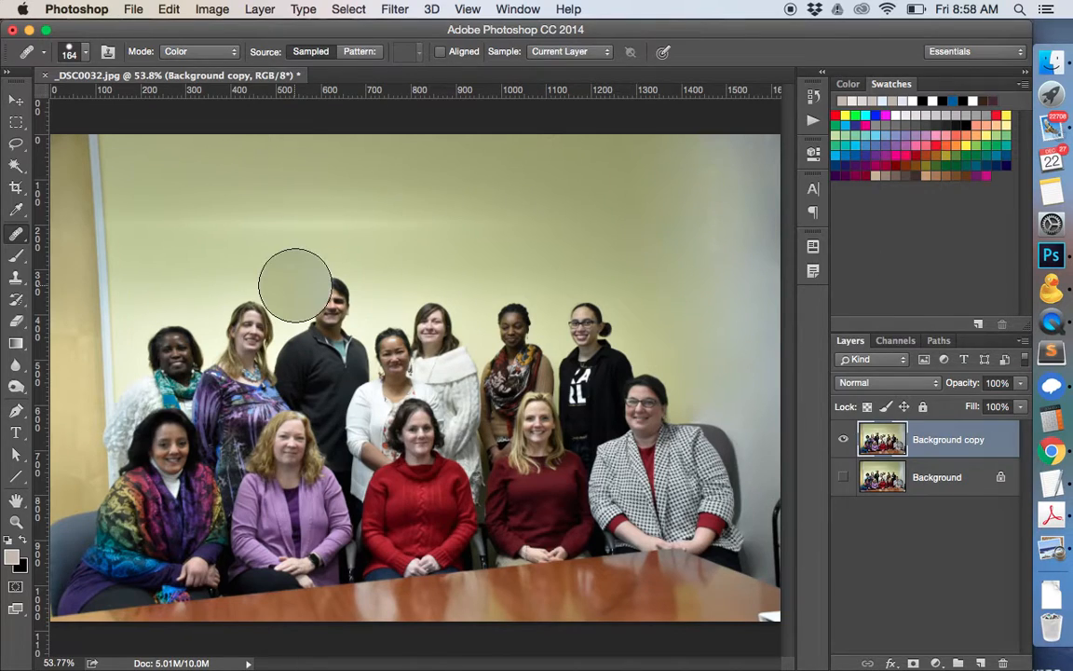
Dab sampled wall color over the yellow wall above the back row and beside the pale strip on the photo's left.
left_click(202, 254)
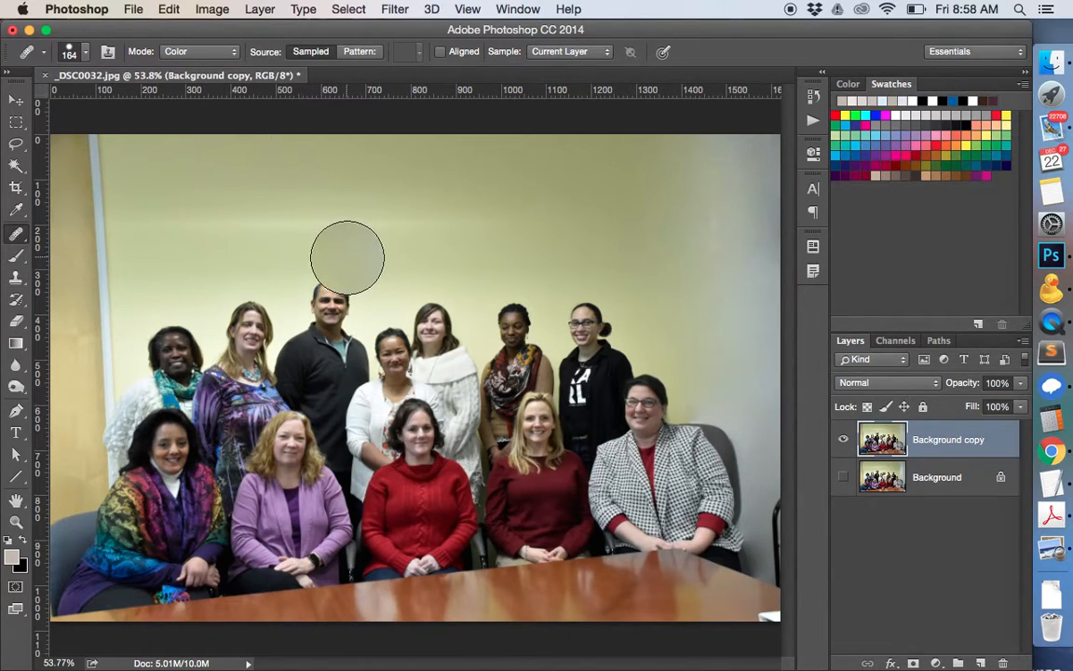
left_click(346, 258)
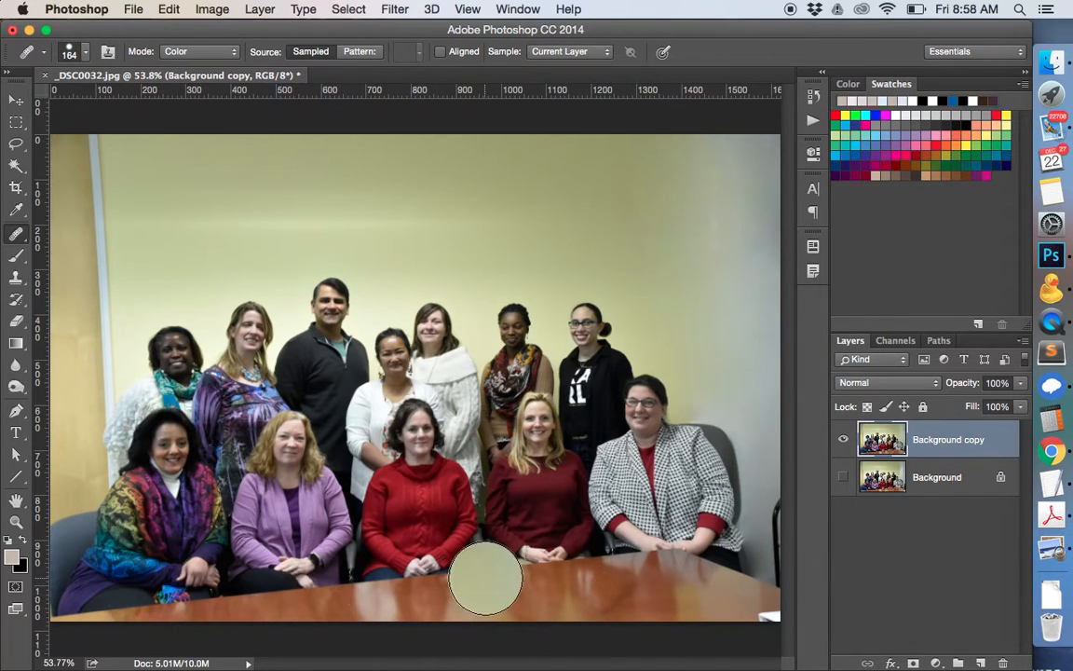
key("super+plus")
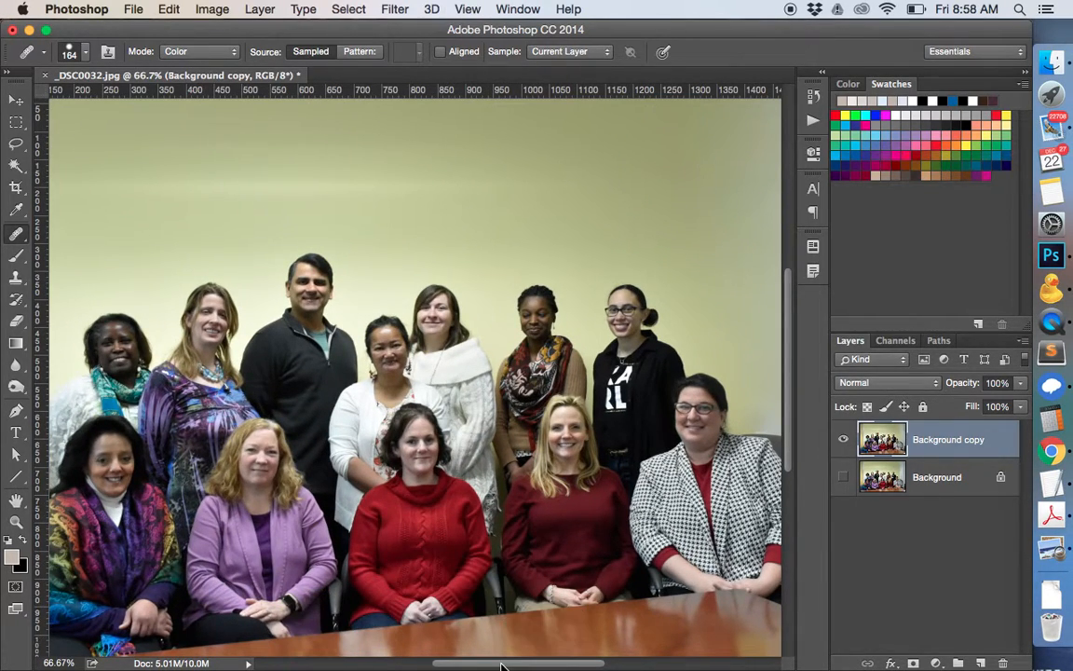
scroll(489, 668, "left", 5)
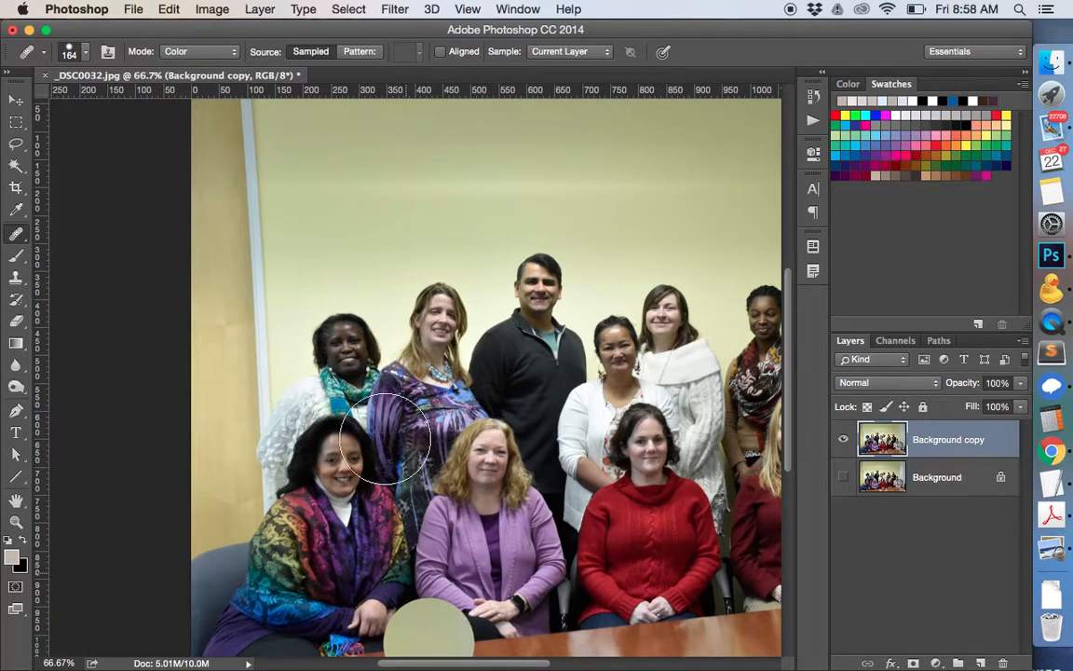
scroll(419, 635, "up", 3)
left_click_drag(390, 348, 383, 278)
left_click(316, 232)
left_click(228, 200)
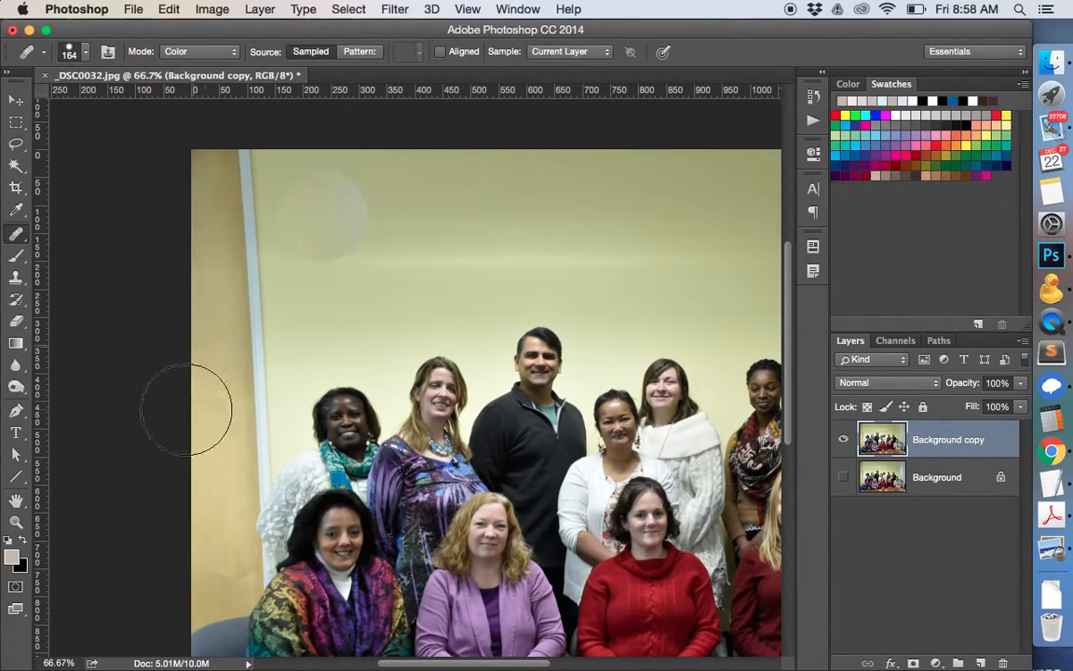
Reset the foreground and background colors to default black and white, and dab the yellow wall beside the left pale strip.
left_click(9, 541)
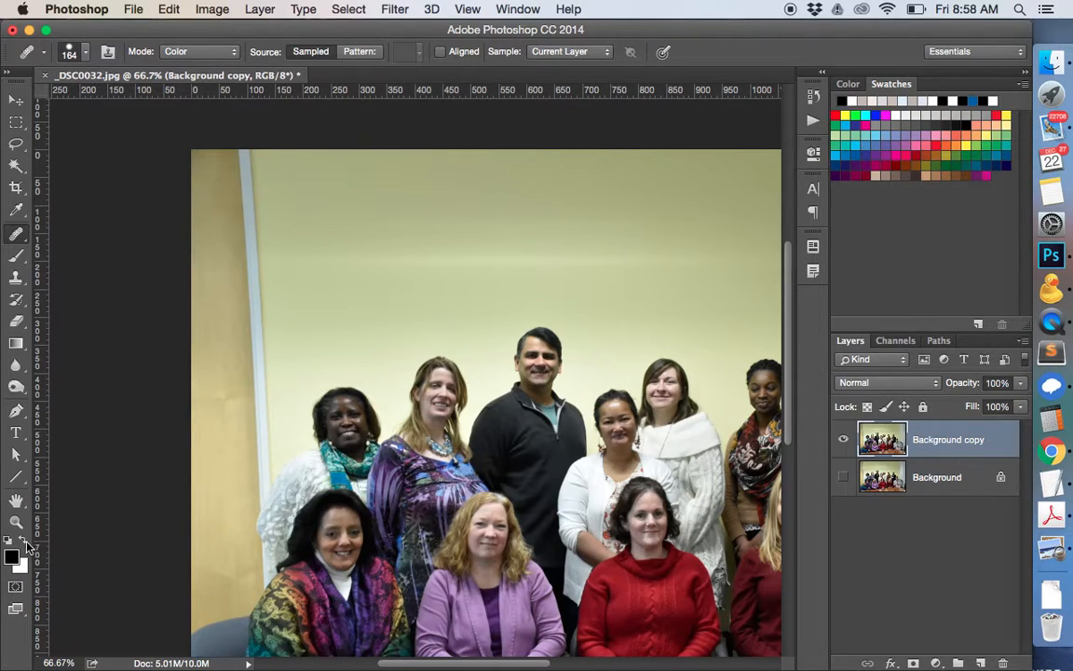
left_click(323, 211)
left_click(305, 277)
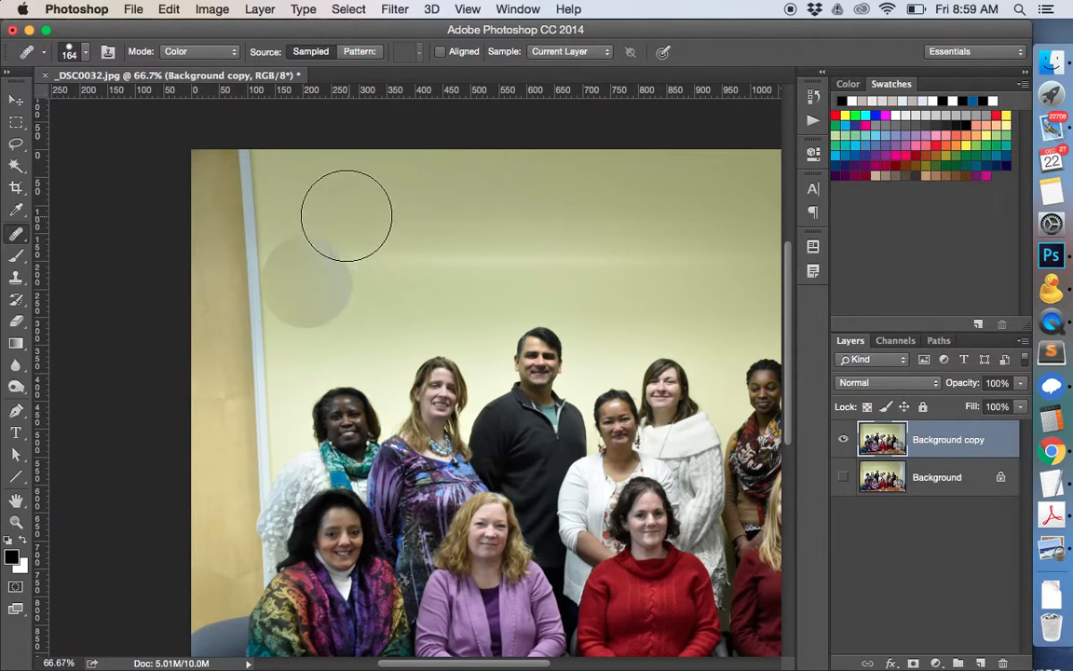
Set the Healing Brush's blending mode to Normal and heal over the upper part of the left pale strip with yellow wall.
left_click(220, 51)
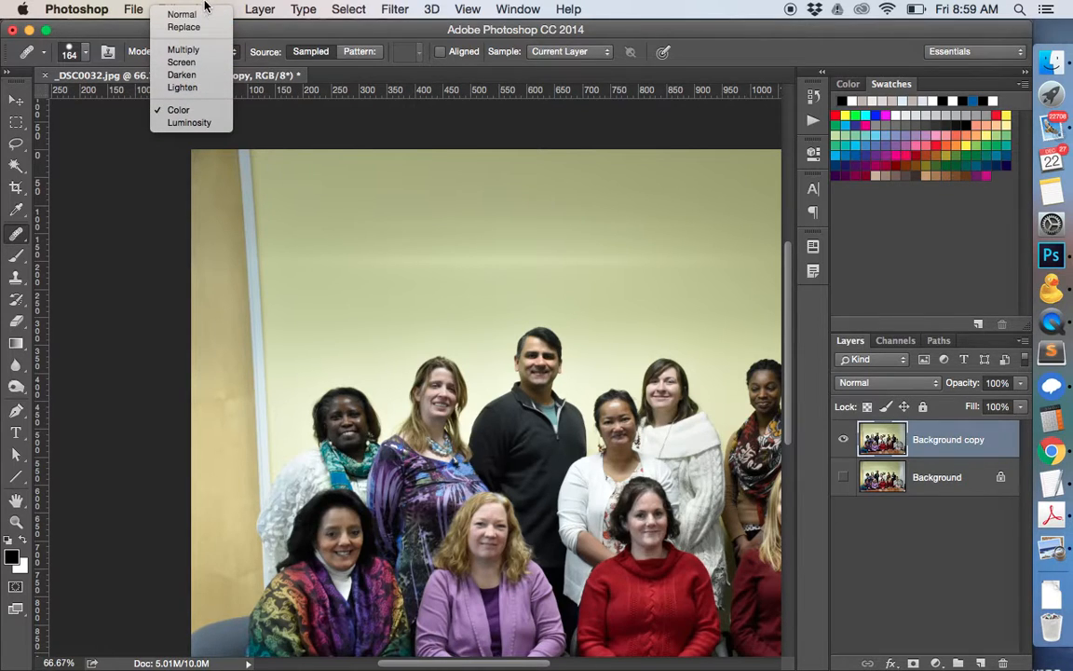
left_click(204, 16)
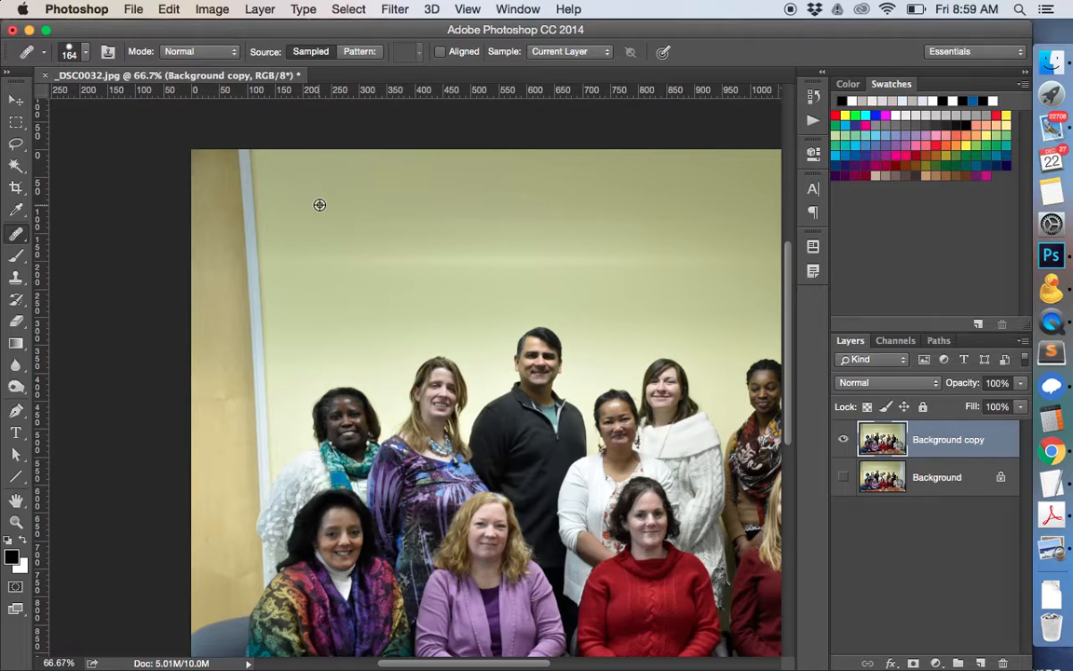
left_click_drag(288, 198, 184, 184)
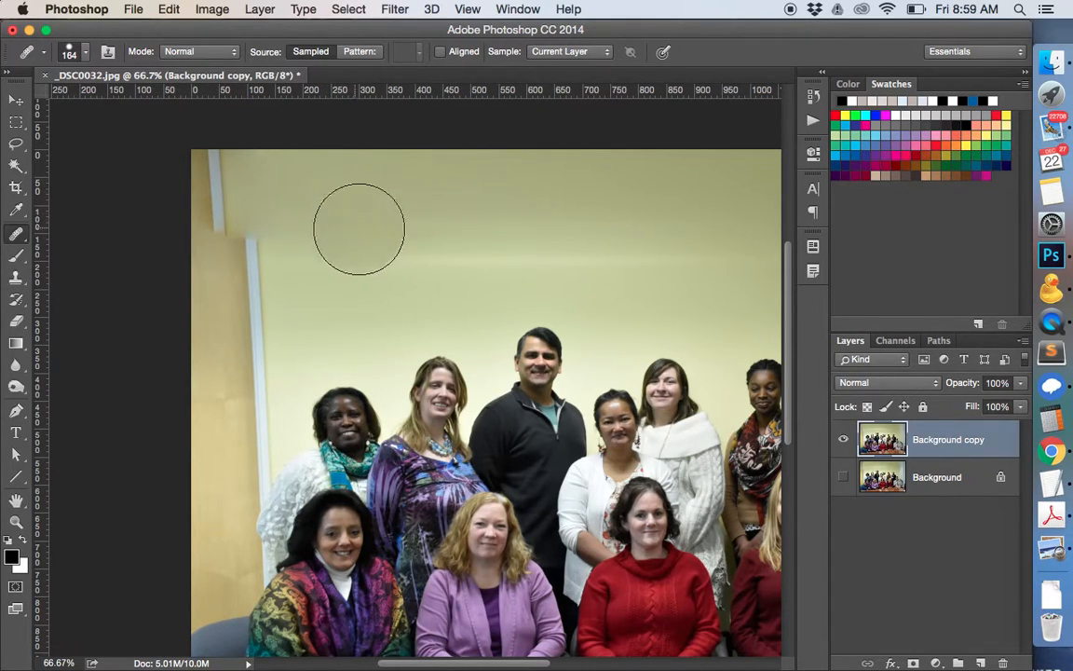
Heal away the short pale strip in the photo's upper-left corner and the top of the longer strip below it with sampled yellow wall.
mouse_move(388, 232)
left_mouse_down()
mouse_move(278, 251)
mouse_move(248, 203)
mouse_move(246, 211)
mouse_move(254, 196)
mouse_move(369, 278)
mouse_move(384, 246)
mouse_move(316, 203)
left_mouse_up()
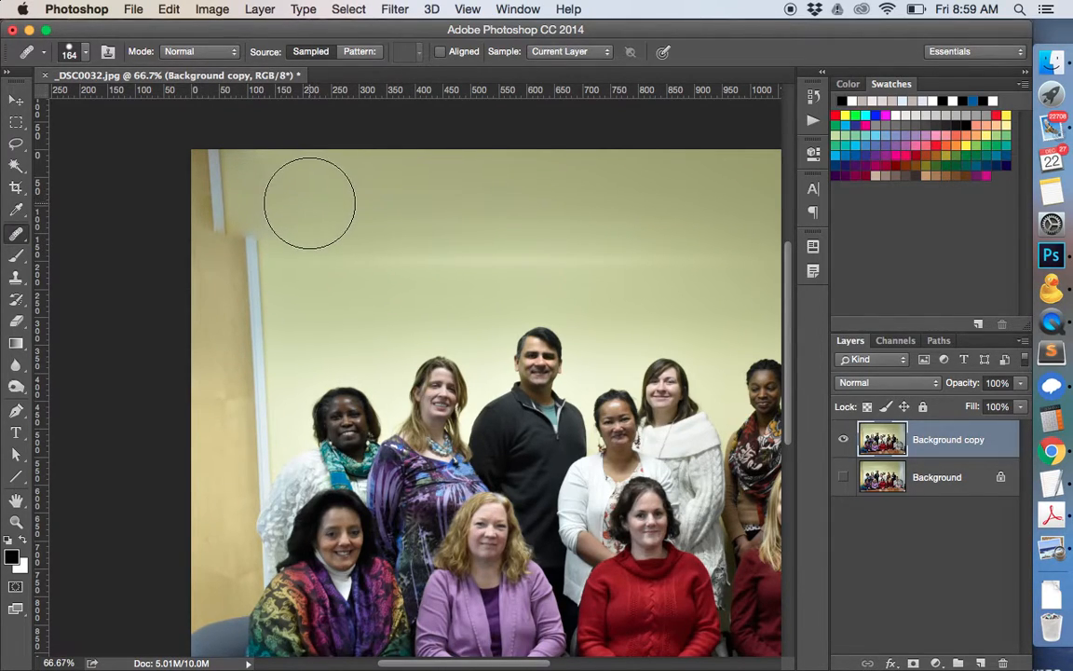
left_click_drag(290, 196, 200, 198)
left_click_drag(292, 204, 180, 179)
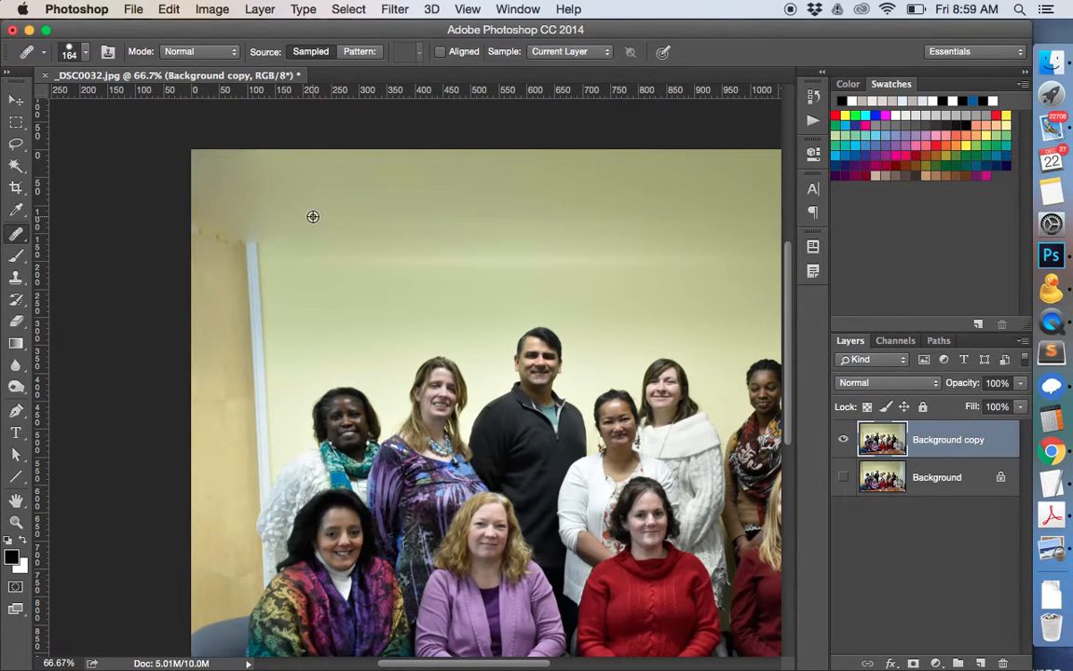
left_click_drag(284, 231, 189, 226)
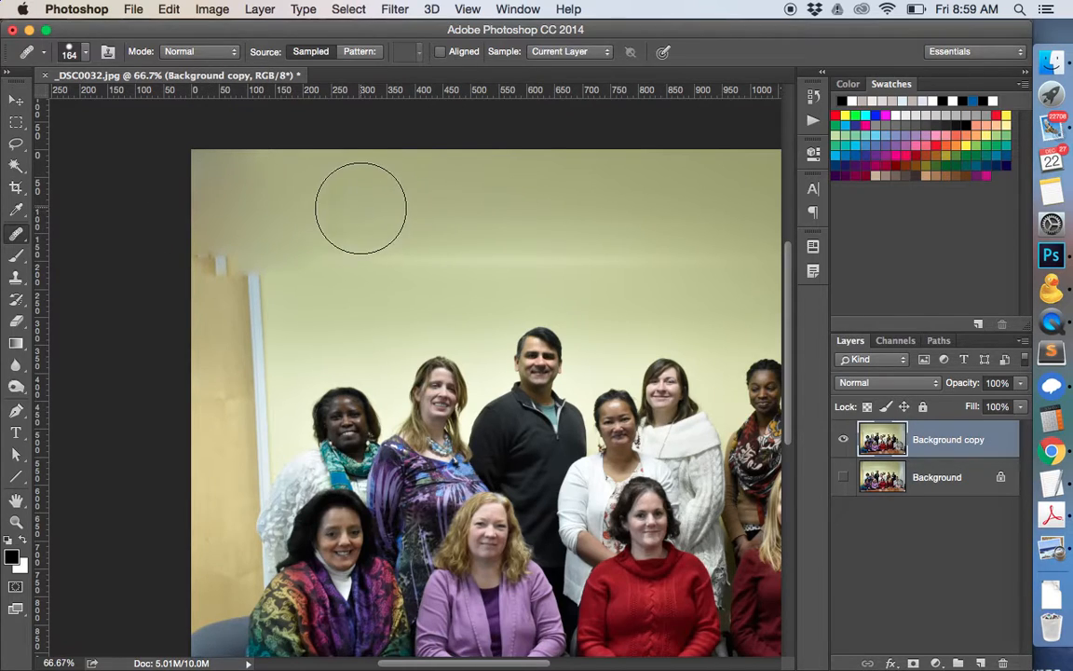
left_click(354, 223, "alt")
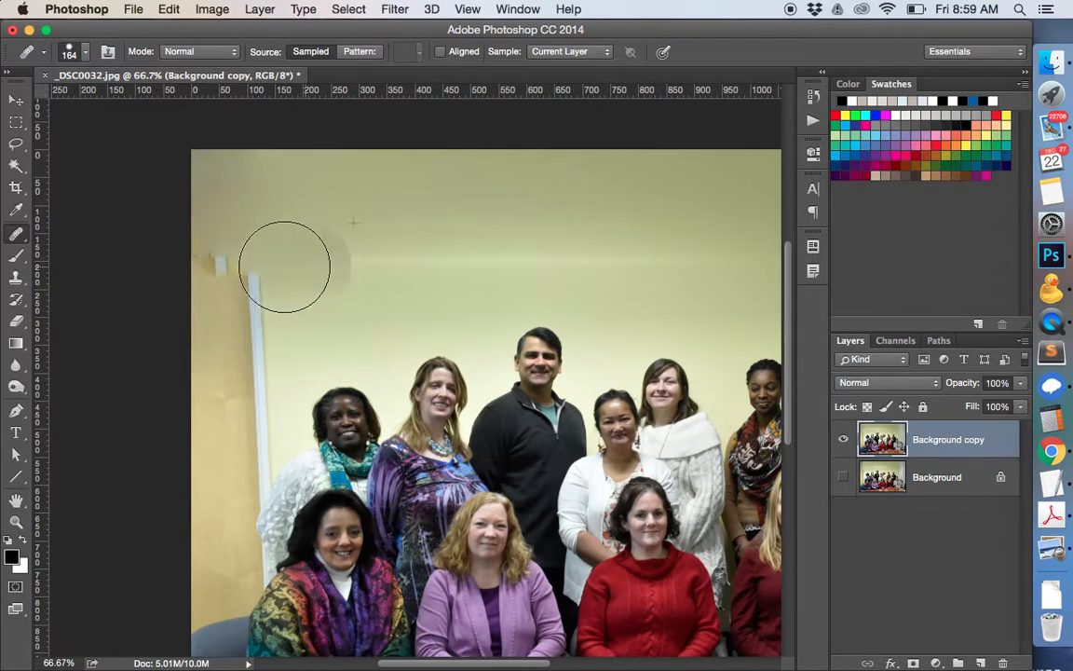
left_click(415, 267)
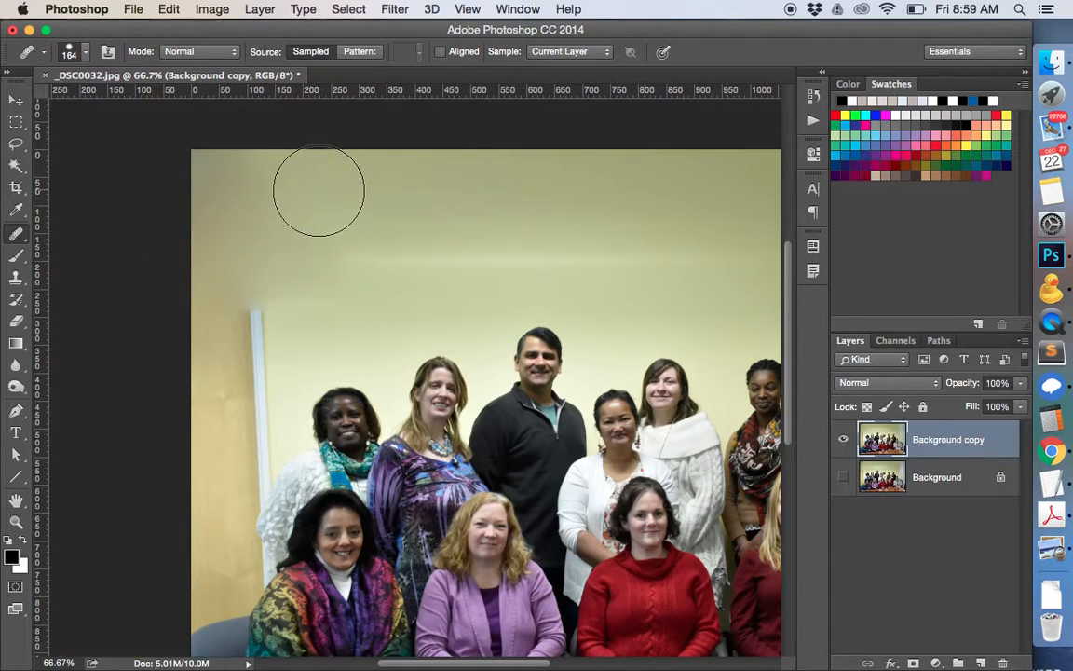
left_click(279, 298)
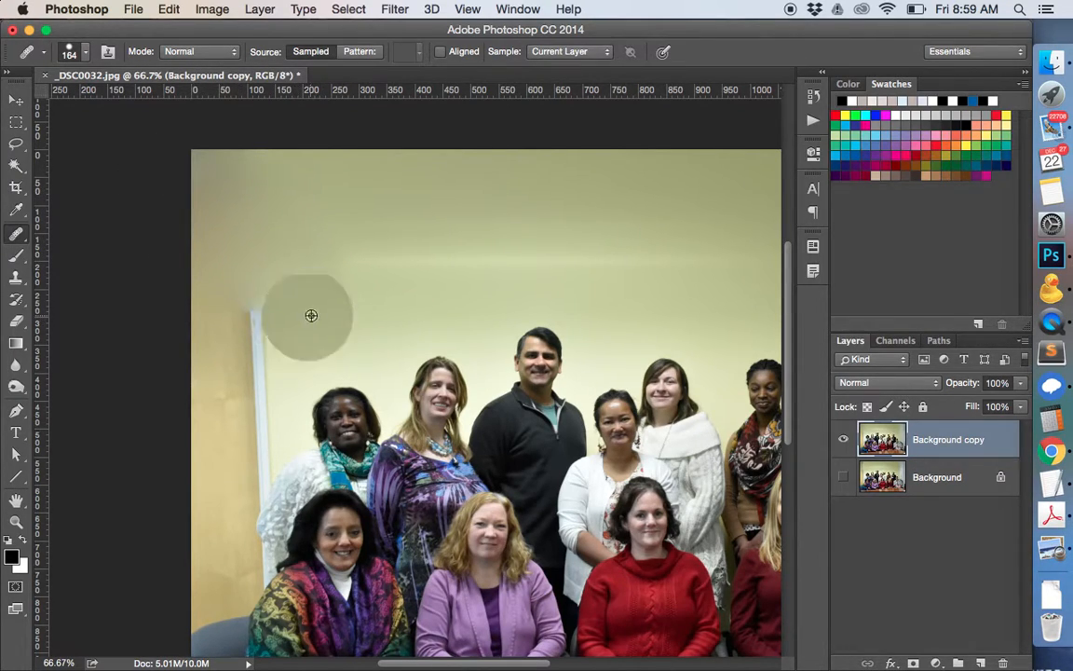
Extend the healing across the left wall and pale strip, down to just above the head of the woman in the teal scarf.
left_click(214, 324)
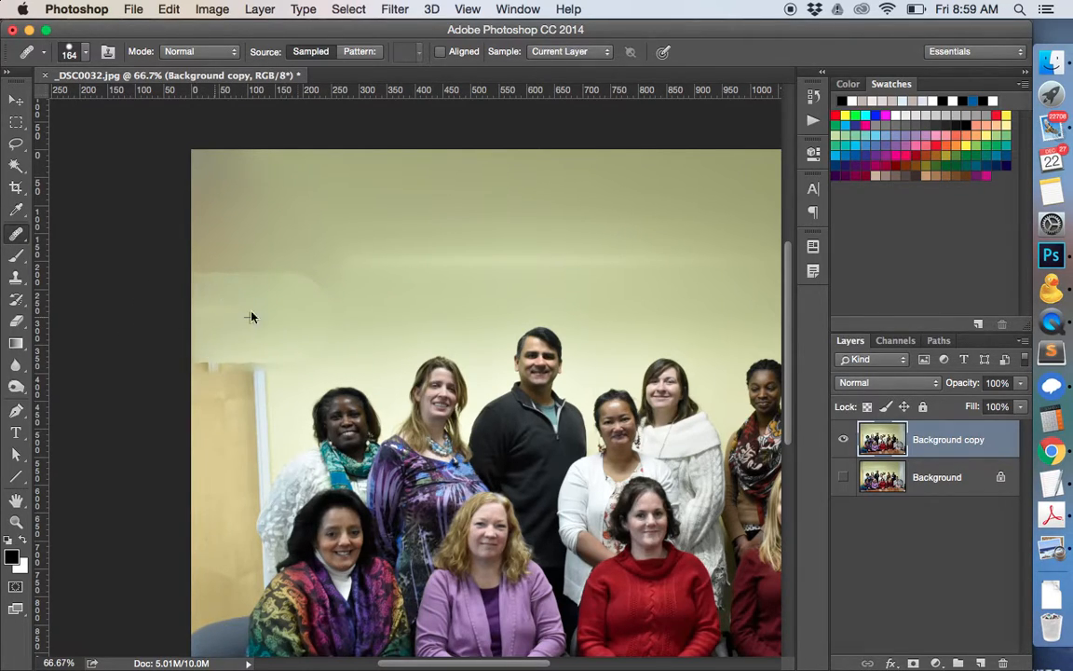
left_click(215, 316)
mouse_move(257, 280)
left_mouse_down()
mouse_move(271, 293)
mouse_move(167, 293)
left_mouse_up()
left_click(322, 261)
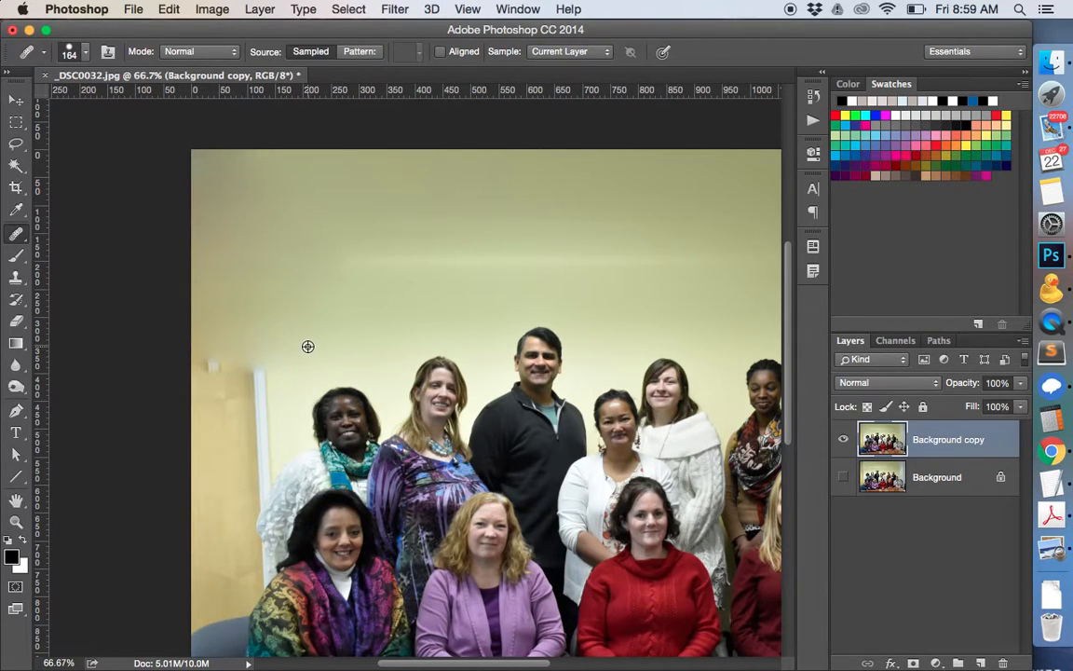
left_click_drag(285, 355, 172, 348)
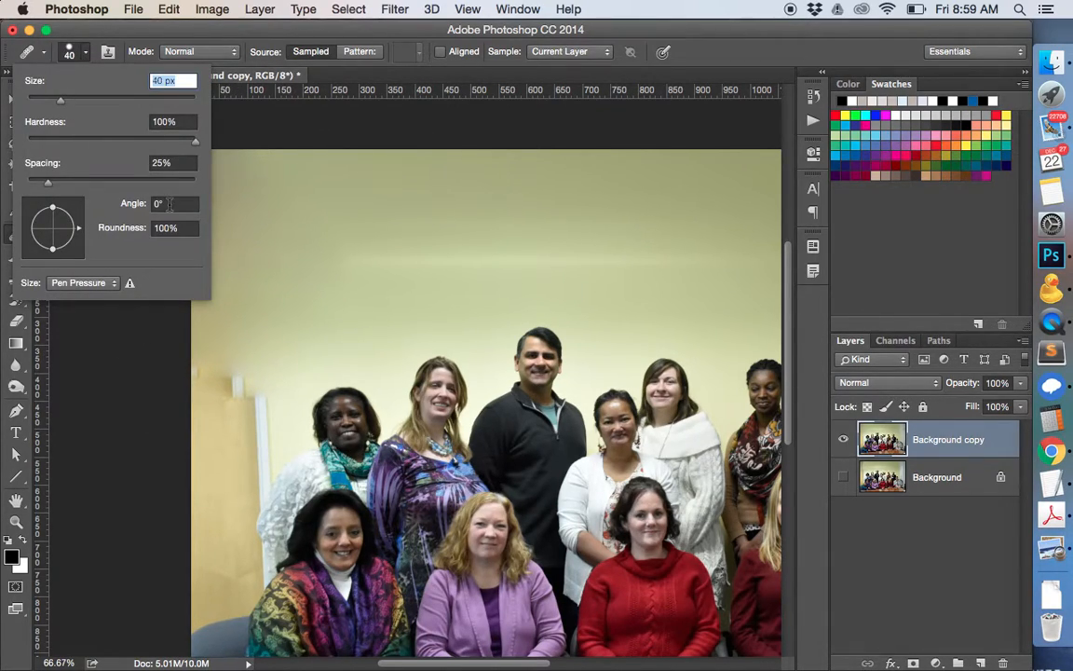
Set the Healing Brush size to 58 px and heal the pale strip and left wall beside the teal-scarf woman's head.
left_click(74, 100)
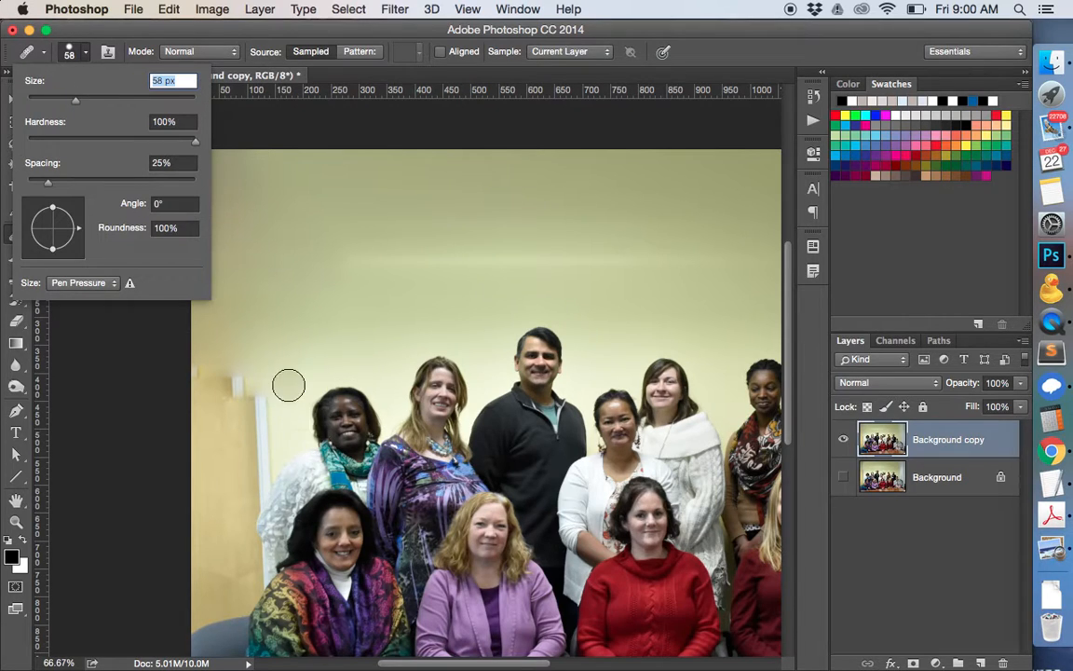
key("Return")
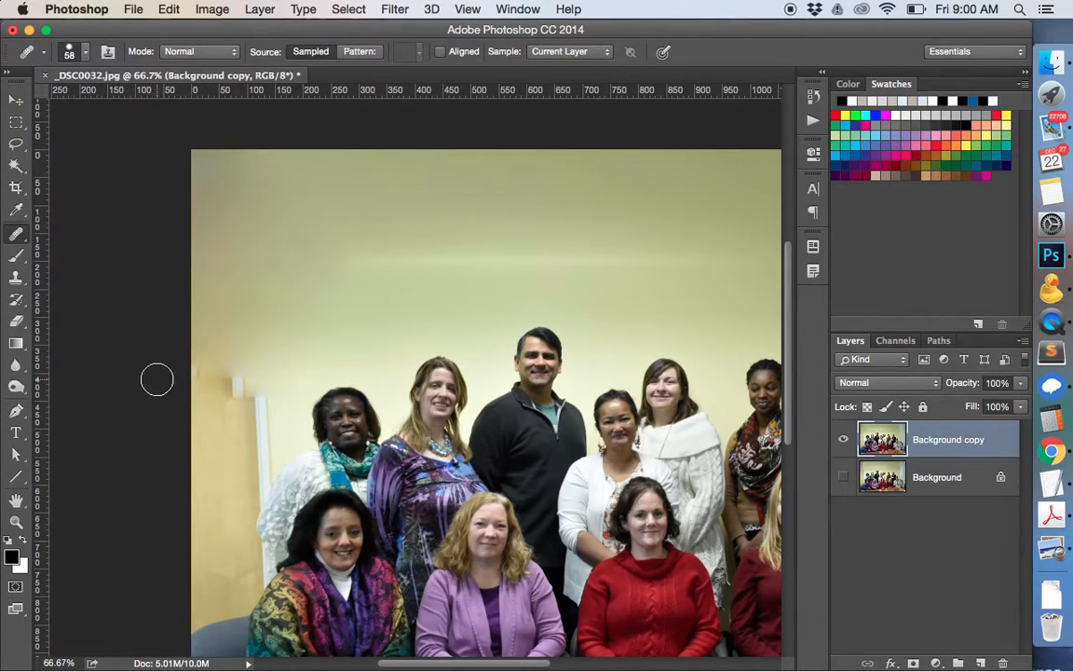
mouse_move(280, 381)
left_mouse_down()
mouse_move(177, 378)
mouse_move(259, 377)
mouse_move(198, 377)
left_mouse_up()
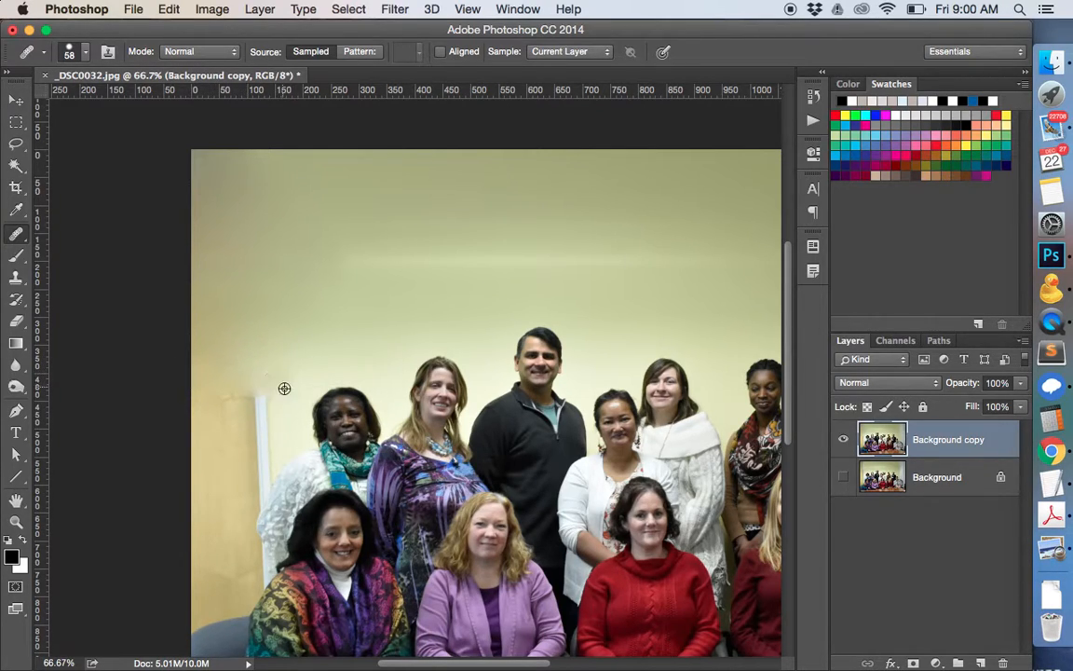
left_click_drag(275, 406, 183, 397)
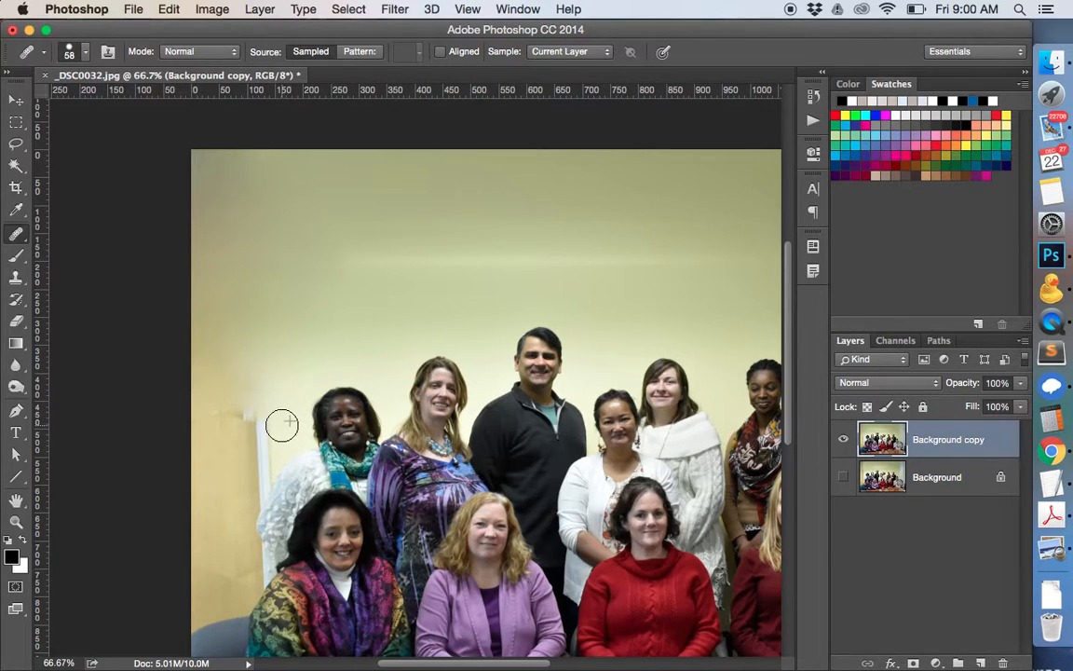
left_click_drag(205, 425, 228, 426)
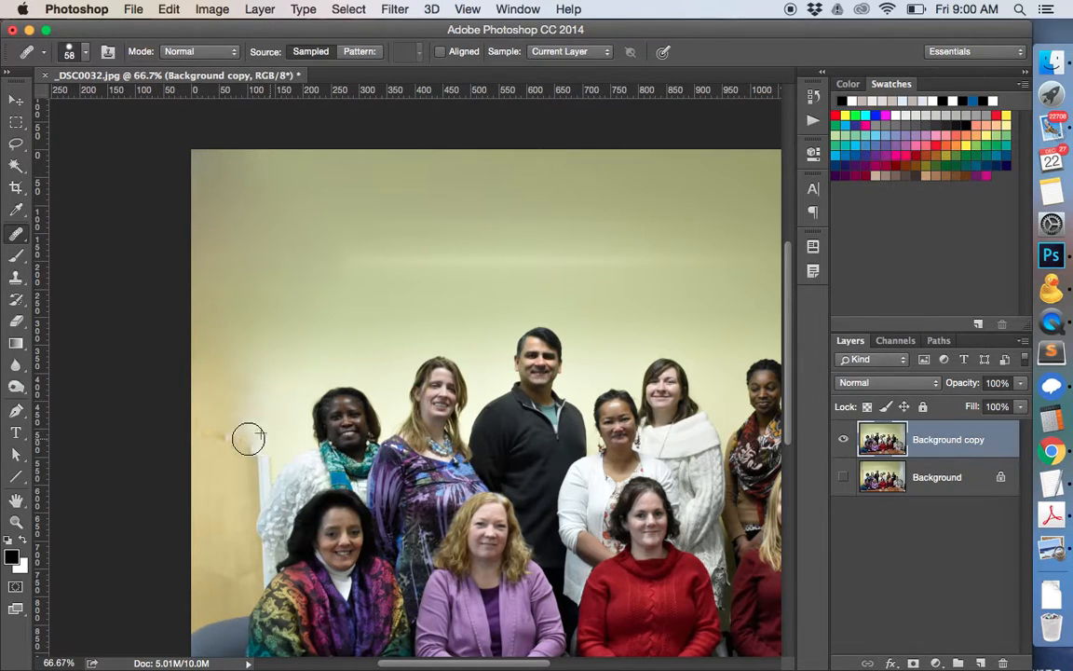
Heal the left wall and pale strip down to the white sweater's shoulder, smoothing the blotches left by earlier strokes.
left_click_drag(277, 451, 213, 468)
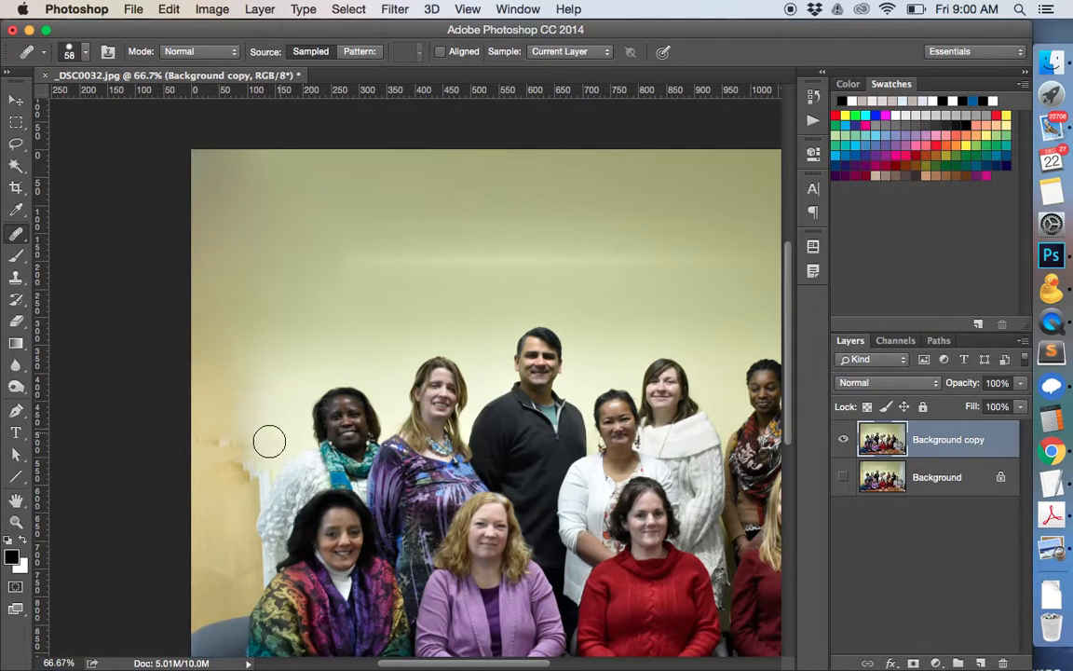
left_click_drag(192, 448, 275, 429)
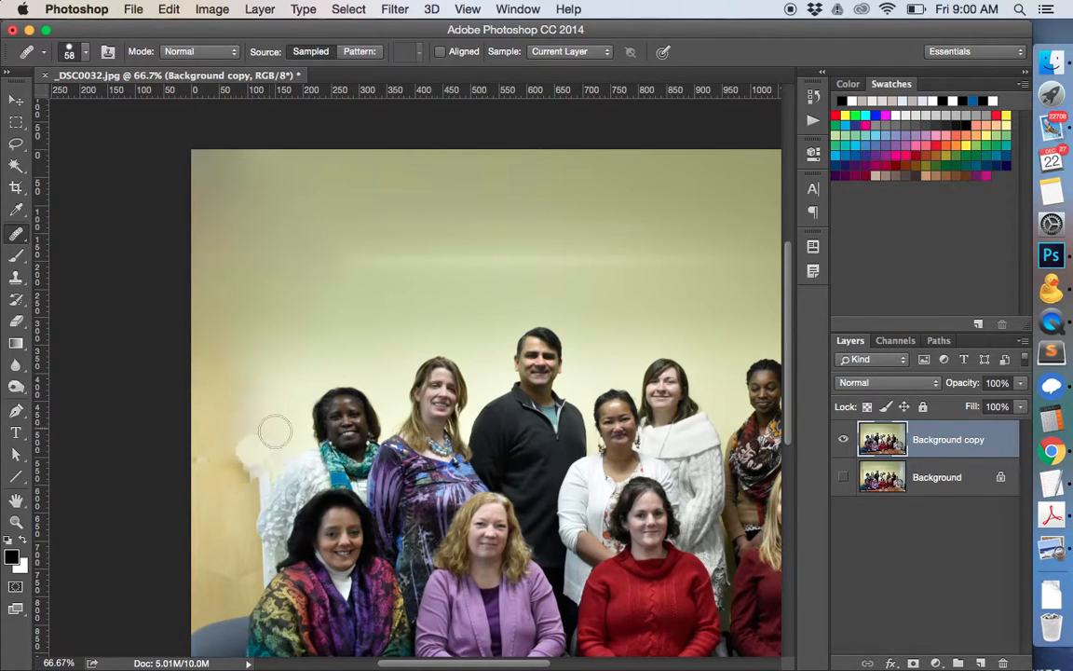
left_click_drag(181, 466, 277, 433)
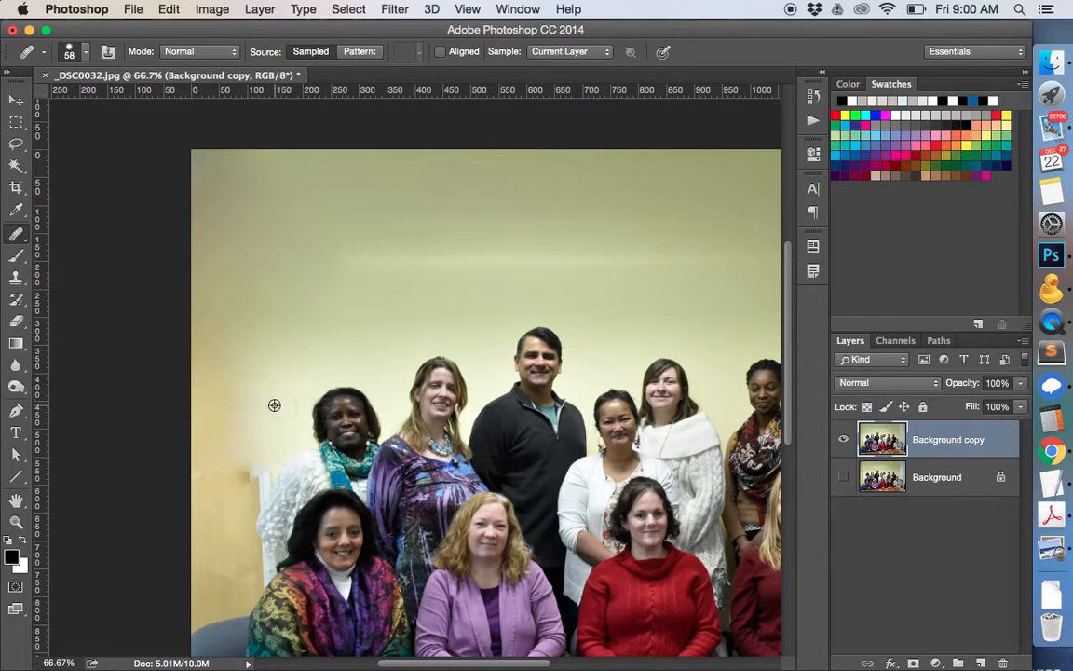
left_click_drag(214, 406, 298, 352)
Sample the light wall above the white sweater's shoulder and heal over the exposed end of the pale strip beside it.
key("super+equal")
key("super+equal")
left_click_drag(422, 666, 362, 665)
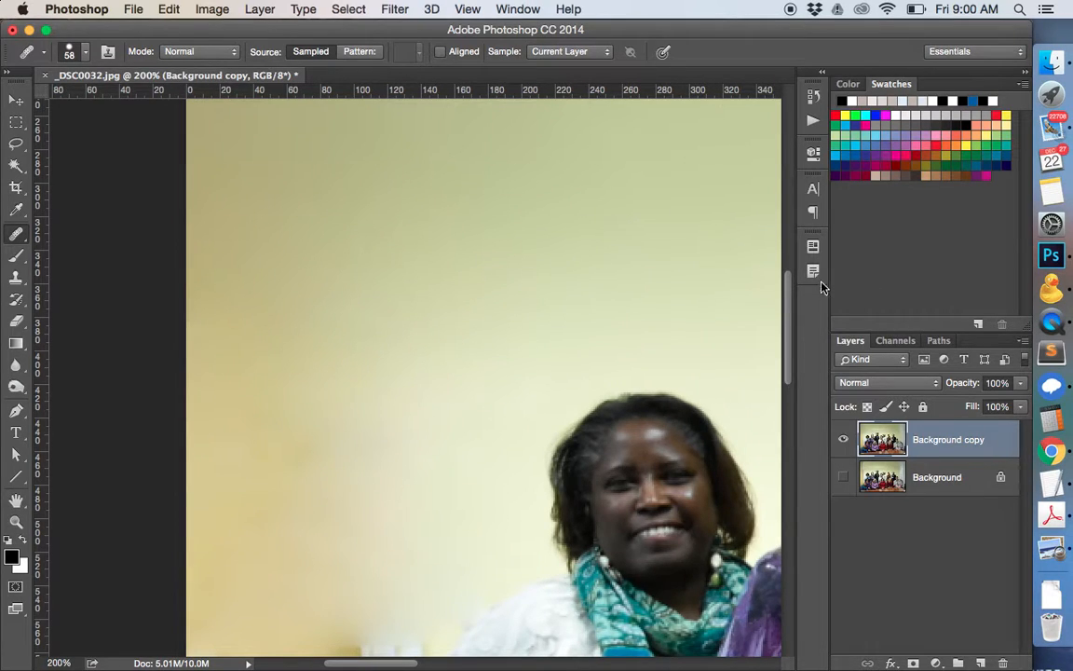
left_click_drag(790, 304, 787, 363)
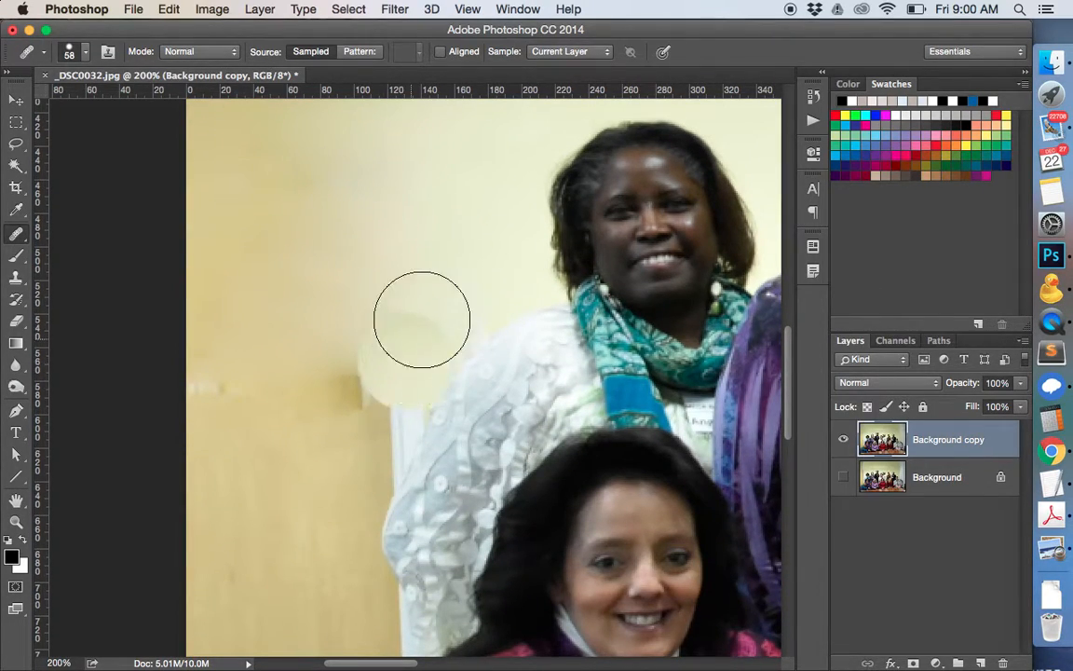
left_click(453, 288, "alt")
left_click_drag(413, 338, 364, 427)
left_click(363, 427)
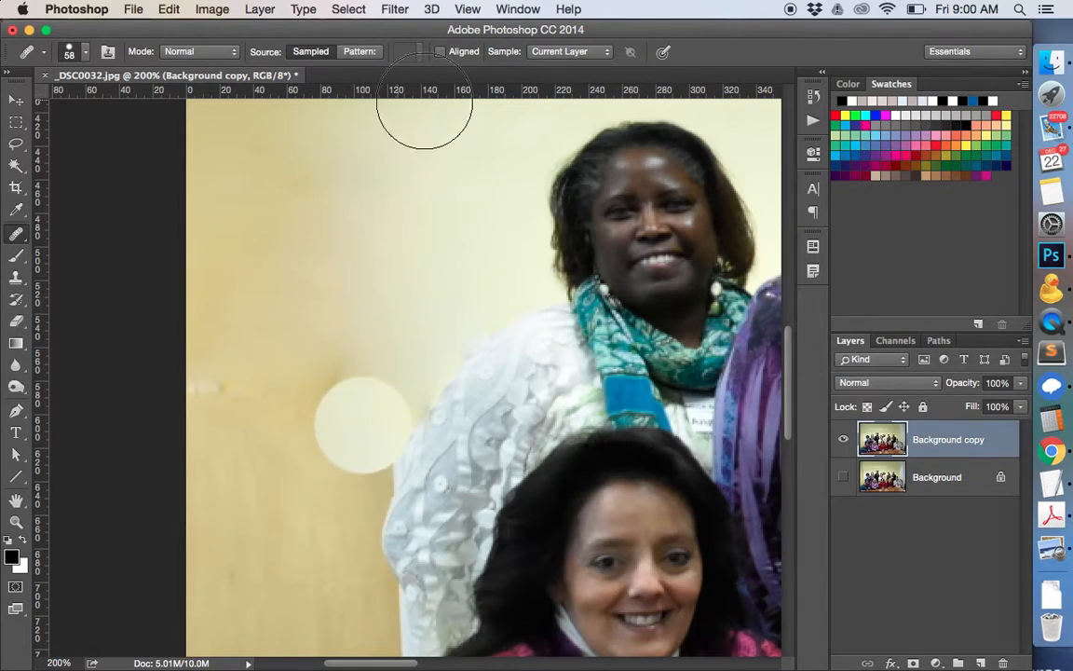
Resample the light wall beside the teal-scarf woman's head and blend the healed patch along the white sweater's outer edge.
left_click(441, 245, "alt")
mouse_move(466, 261)
left_mouse_down()
mouse_move(426, 329)
mouse_move(424, 303)
mouse_move(368, 414)
left_mouse_up()
left_click(499, 185, "alt")
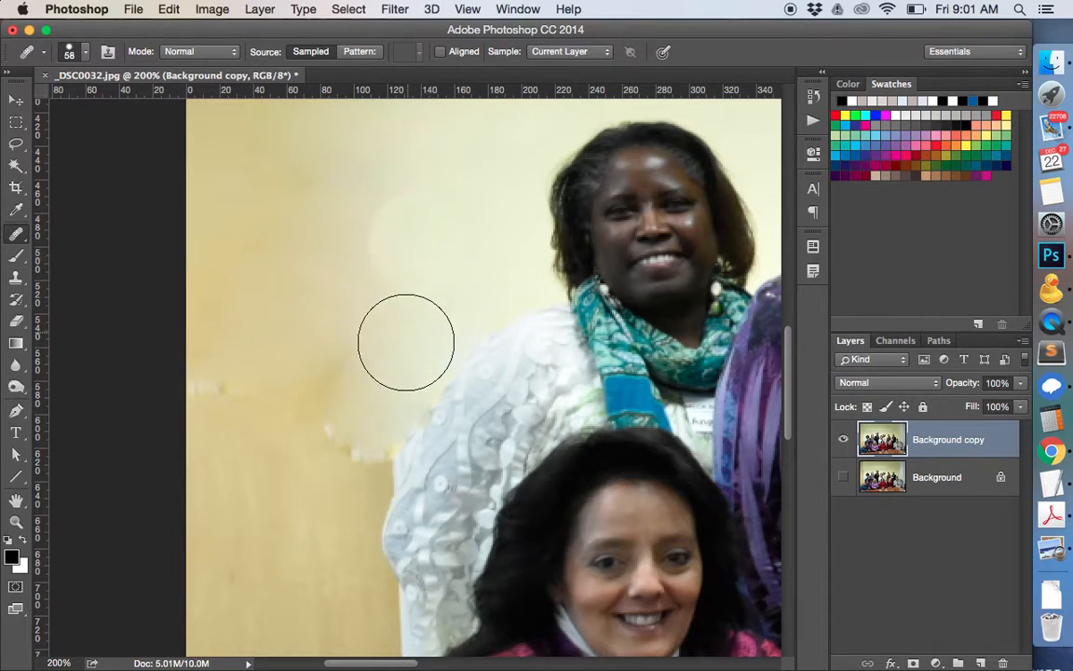
left_click_drag(403, 364, 355, 445)
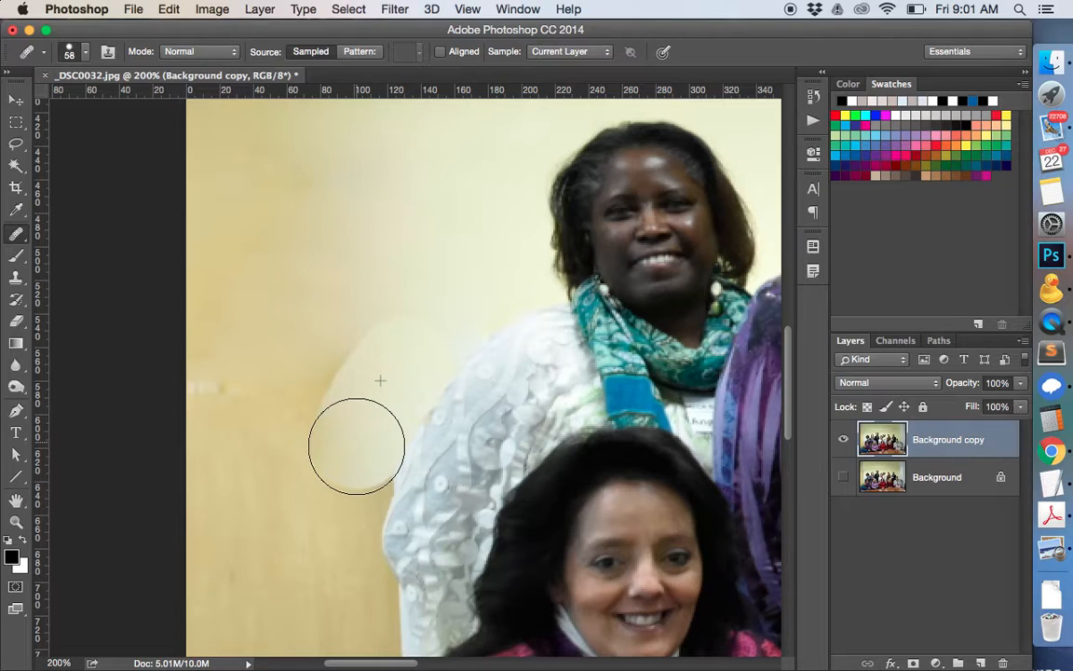
Heal the horizontal seam and light spots across the tan wall between the photo's left edge and the white sweater.
mouse_move(373, 352)
left_mouse_down()
mouse_move(395, 305)
mouse_move(279, 373)
left_mouse_up()
left_click_drag(357, 163, 385, 193)
left_click_drag(339, 251, 218, 438)
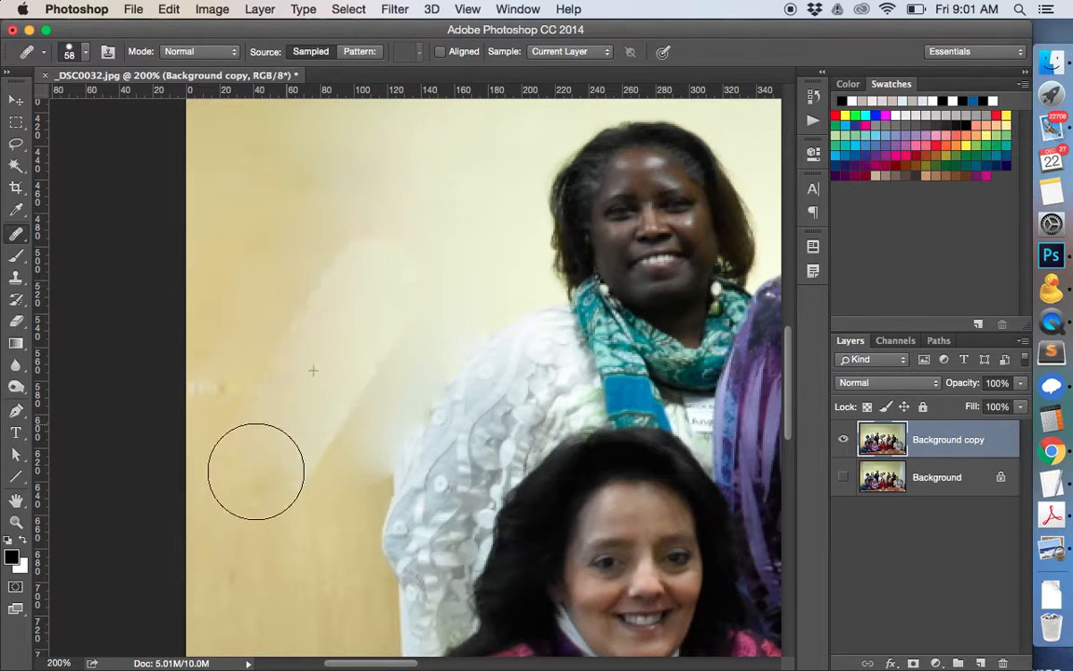
mouse_move(395, 259)
left_mouse_down()
mouse_move(265, 357)
mouse_move(215, 376)
left_mouse_up()
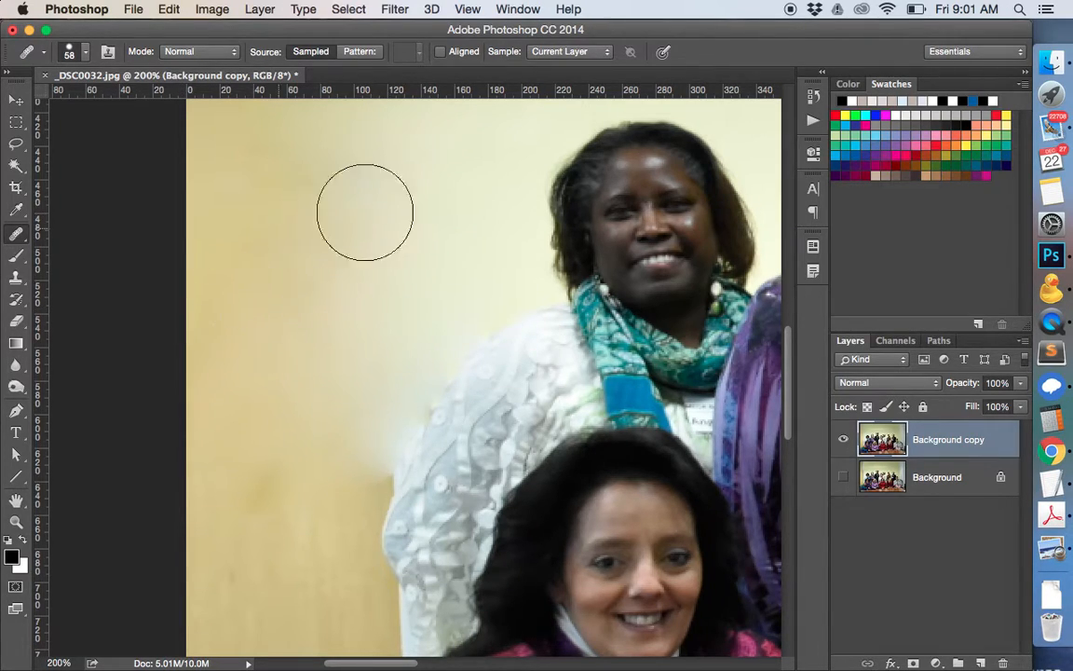
Heal diagonally down the tan wall beside the white sweater to soften the transition from the light wall.
left_click(312, 412)
scroll(380, 305, "down", 2)
mouse_move(376, 307)
left_mouse_down()
mouse_move(352, 293)
mouse_move(379, 270)
left_mouse_up()
left_click_drag(340, 321, 266, 461)
left_click(240, 467)
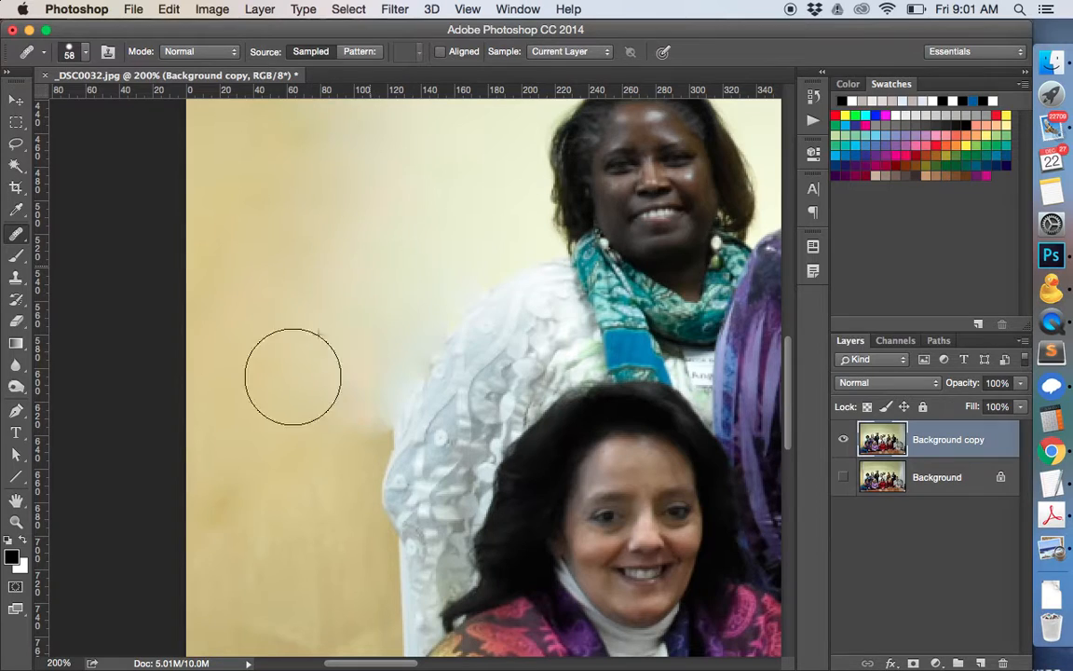
Dab sampled wall tones over the tan wall beside the white sweater's sleeve to even out its color.
left_click(263, 273)
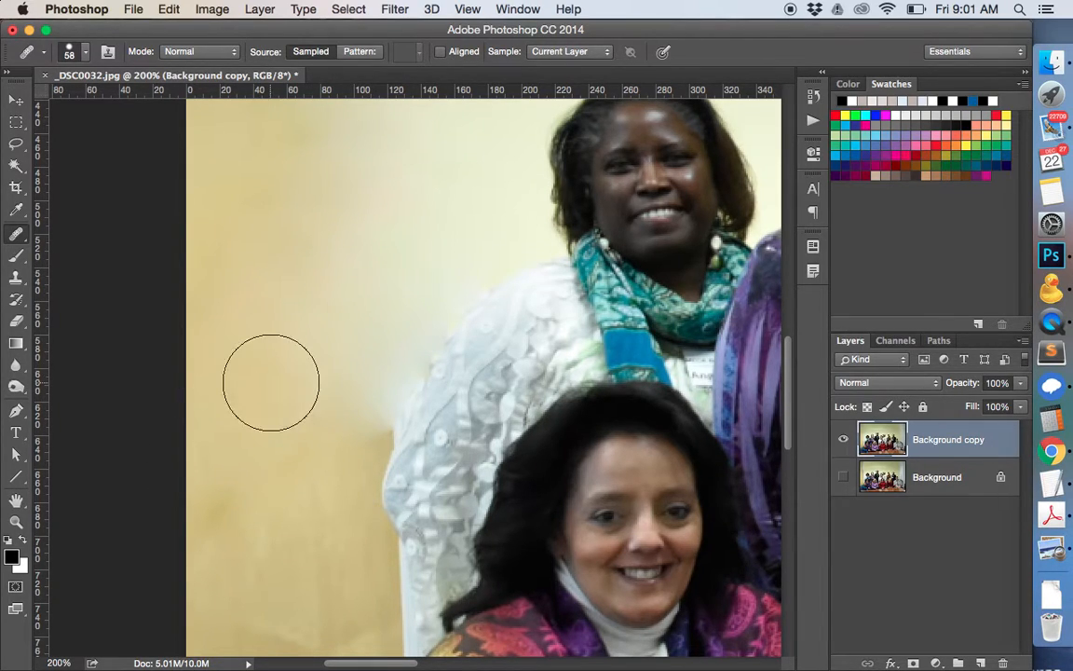
left_click(358, 317)
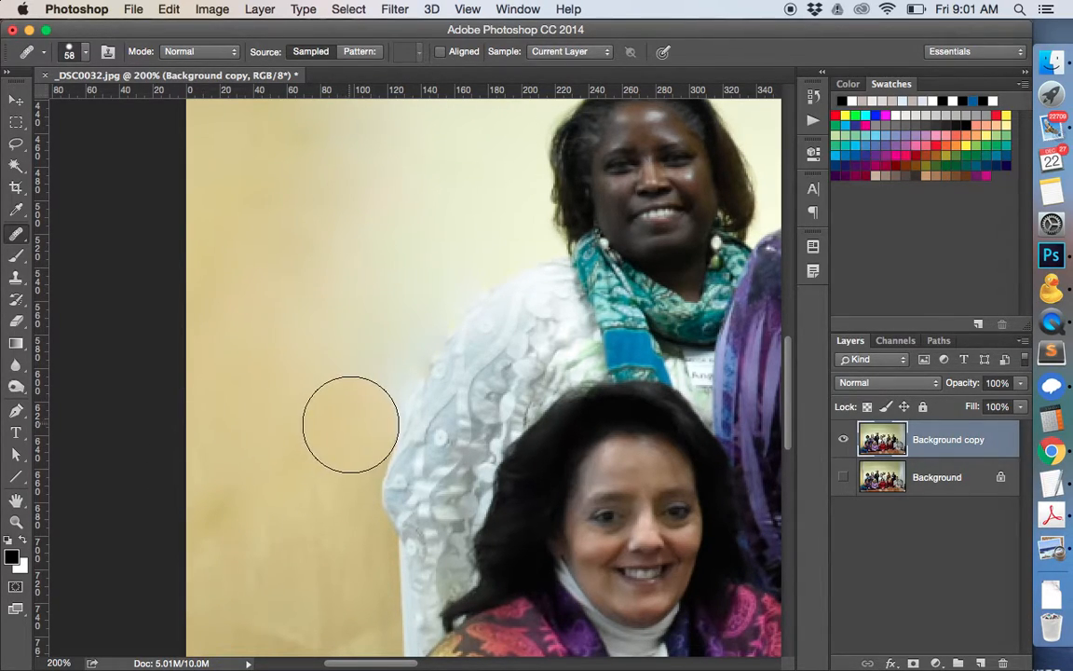
left_click(352, 426)
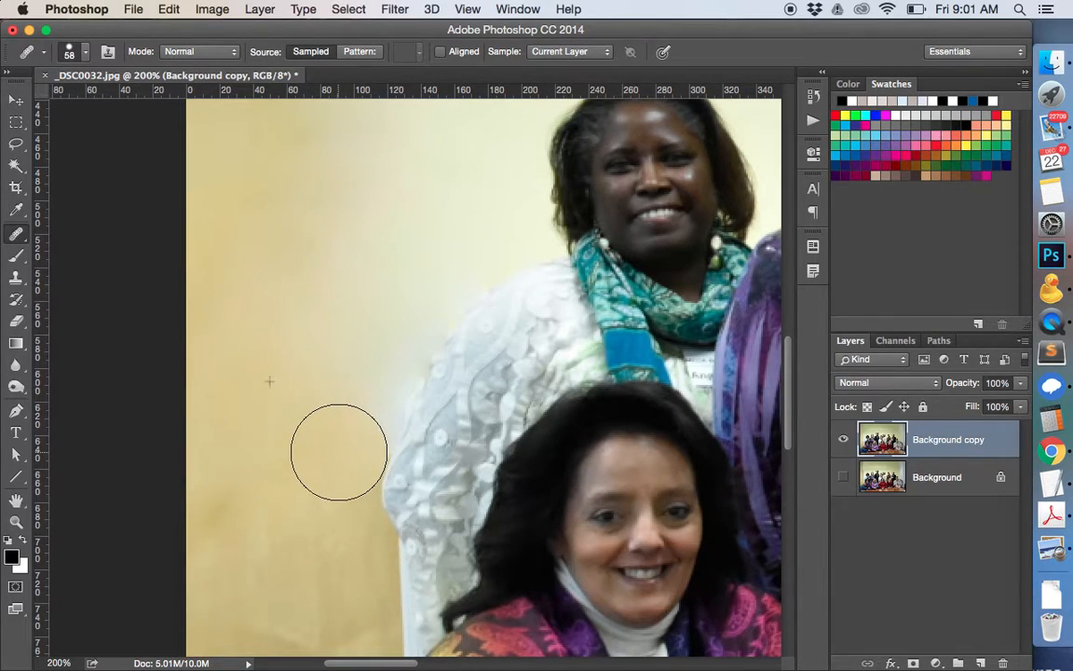
left_click(344, 115)
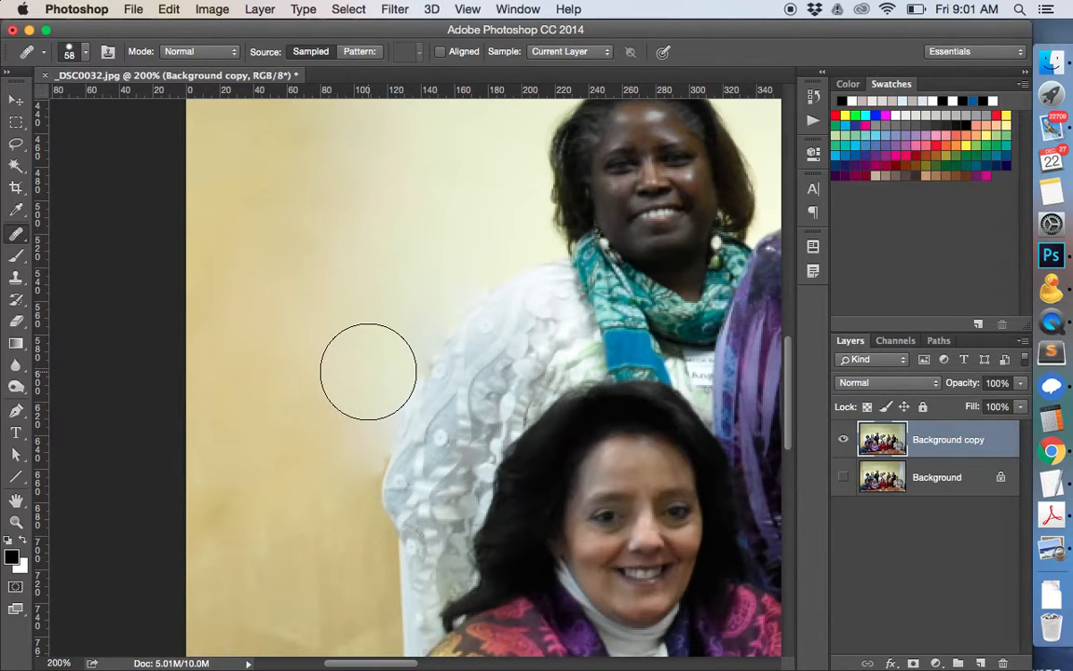
left_click(249, 527)
left_click(319, 399)
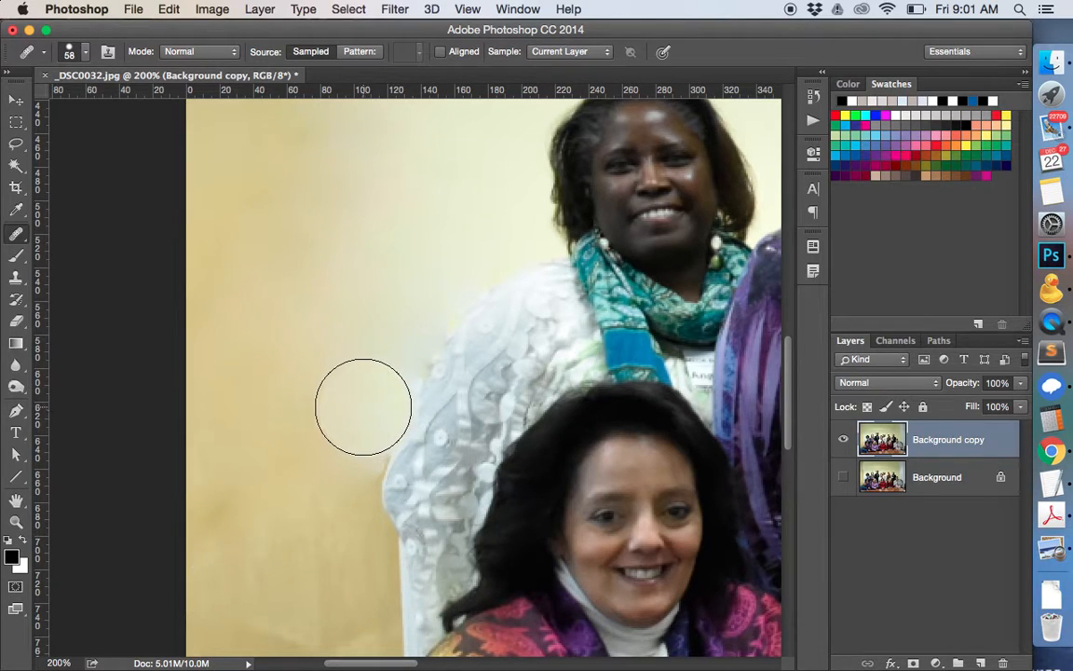
Resample the light wall above the white sweater and heal over the tan wall toward the photo's left edge.
left_click(311, 397, "alt")
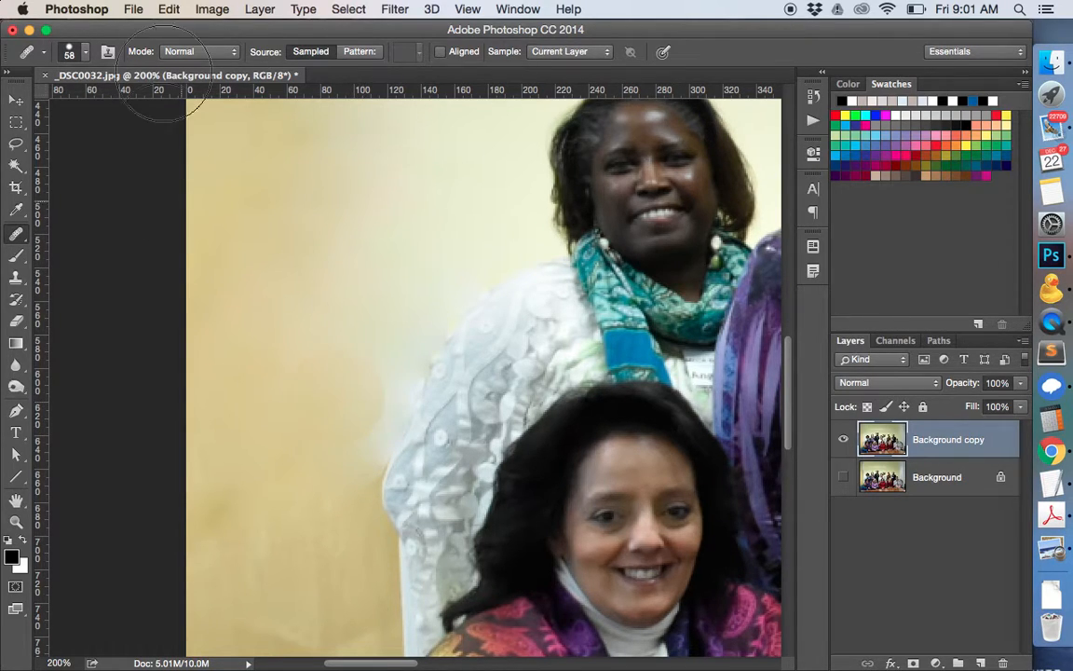
left_click(424, 219)
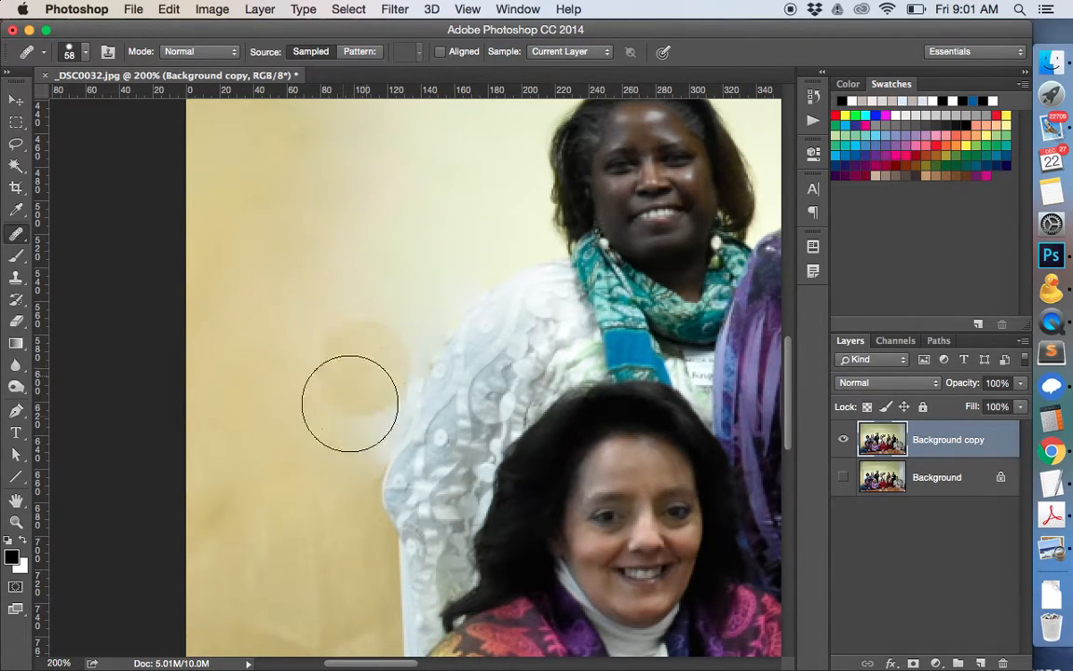
left_click(383, 228)
left_click(398, 227, "alt")
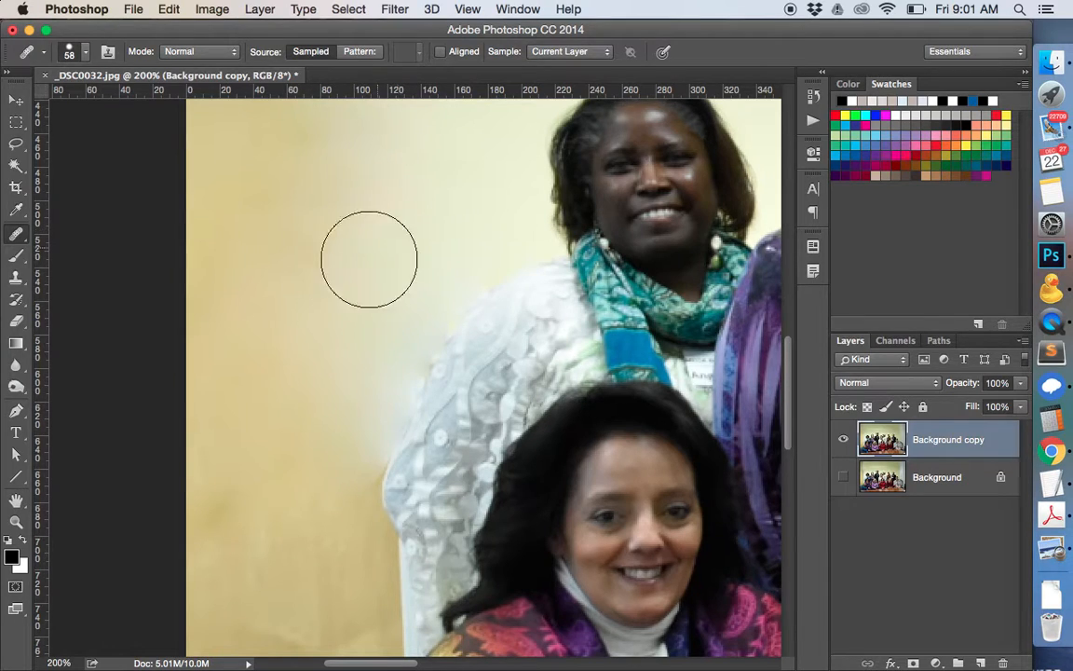
mouse_move(336, 316)
left_mouse_down()
mouse_move(342, 276)
mouse_move(297, 333)
mouse_move(273, 282)
left_mouse_up()
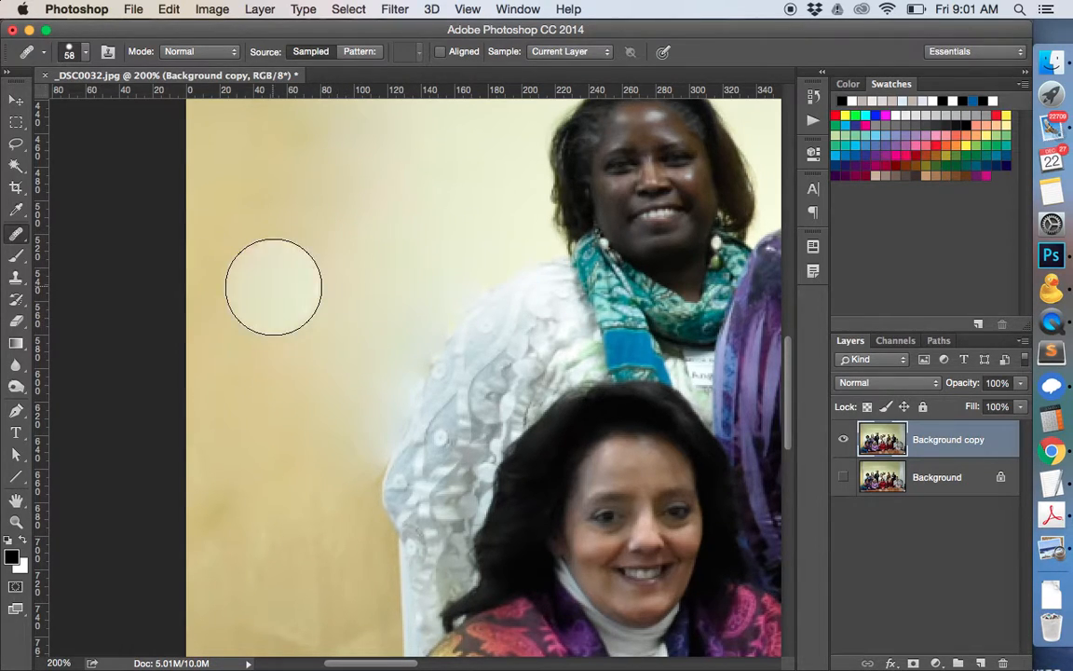
mouse_move(311, 323)
left_mouse_down()
mouse_move(274, 327)
mouse_move(317, 292)
mouse_move(333, 352)
mouse_move(253, 292)
mouse_move(300, 217)
mouse_move(328, 201)
left_mouse_up()
left_click_drag(210, 197, 220, 199)
left_click(231, 265)
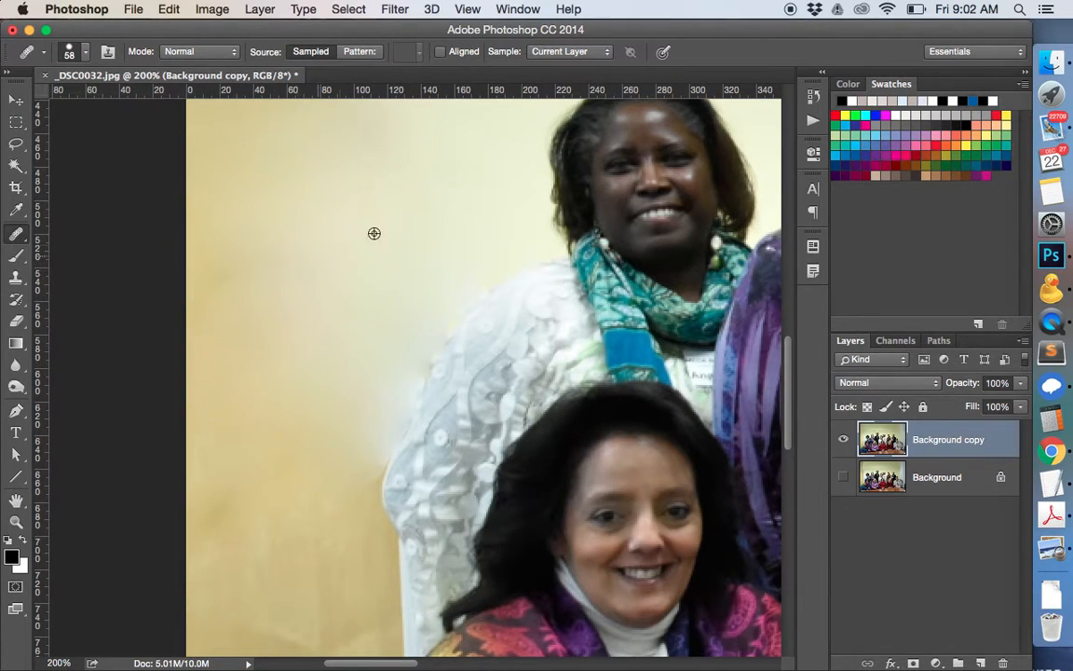
Try to heal the pale wall above the white sweater's shoulder with a sampled light wall tone.
left_click(462, 197, "alt")
mouse_move(357, 275)
left_mouse_down()
mouse_move(314, 305)
mouse_move(363, 240)
mouse_move(394, 240)
mouse_move(386, 304)
mouse_move(350, 316)
mouse_move(360, 272)
mouse_move(399, 253)
mouse_move(369, 257)
left_mouse_up()
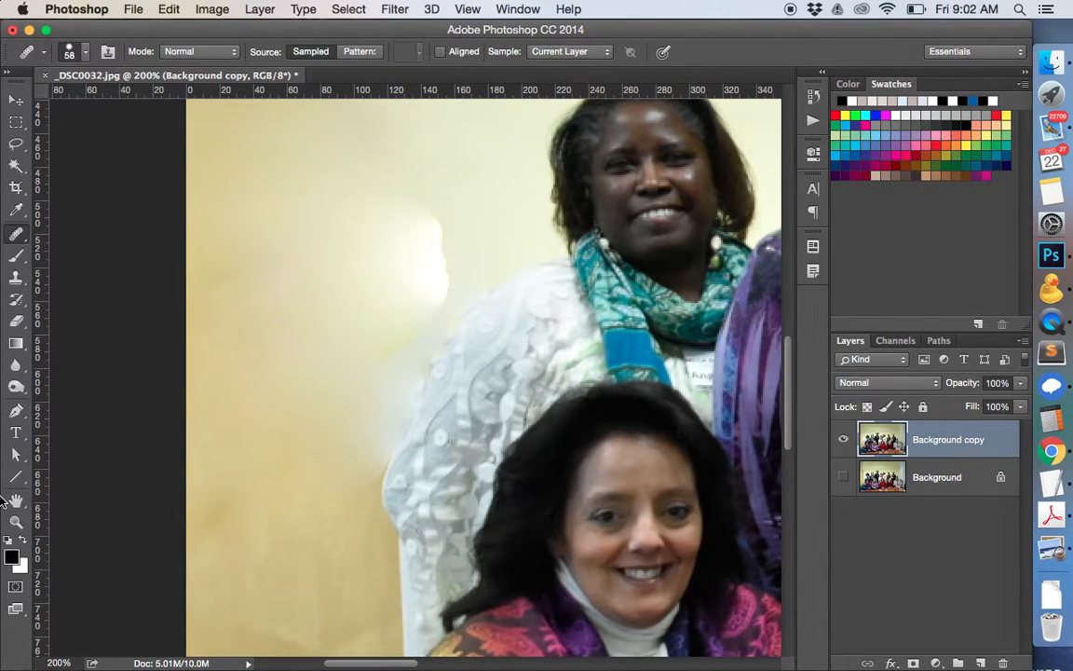
scroll(280, 549, "down", 3)
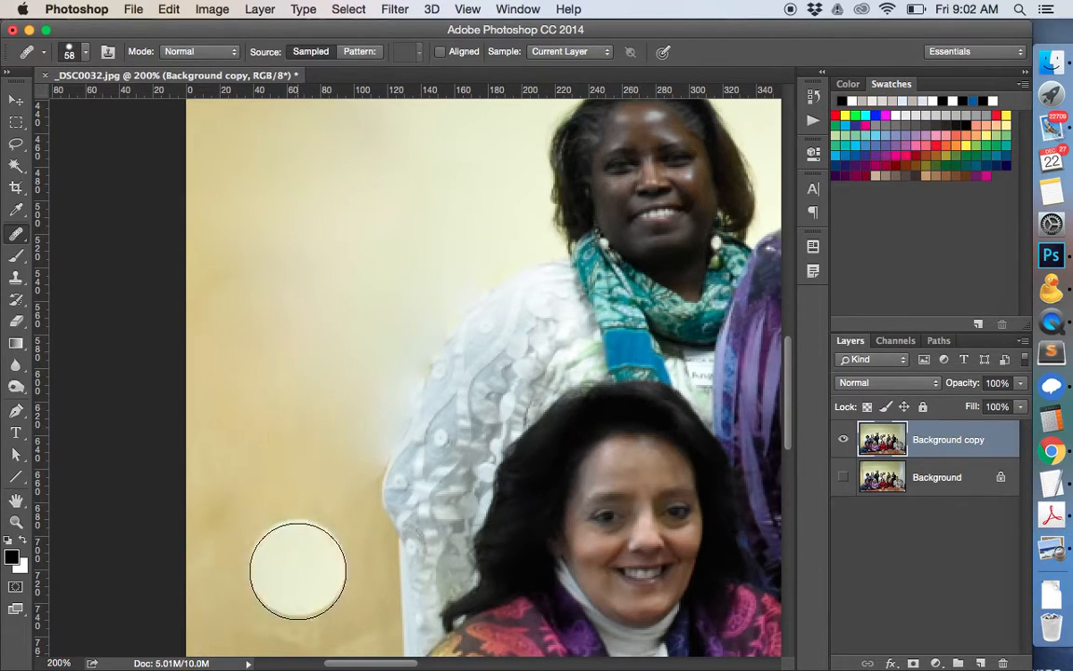
Sample the lower tan wall and heal over the uneven patches above the blue chair beside the patterned shawl.
scroll(268, 550, "down", 4)
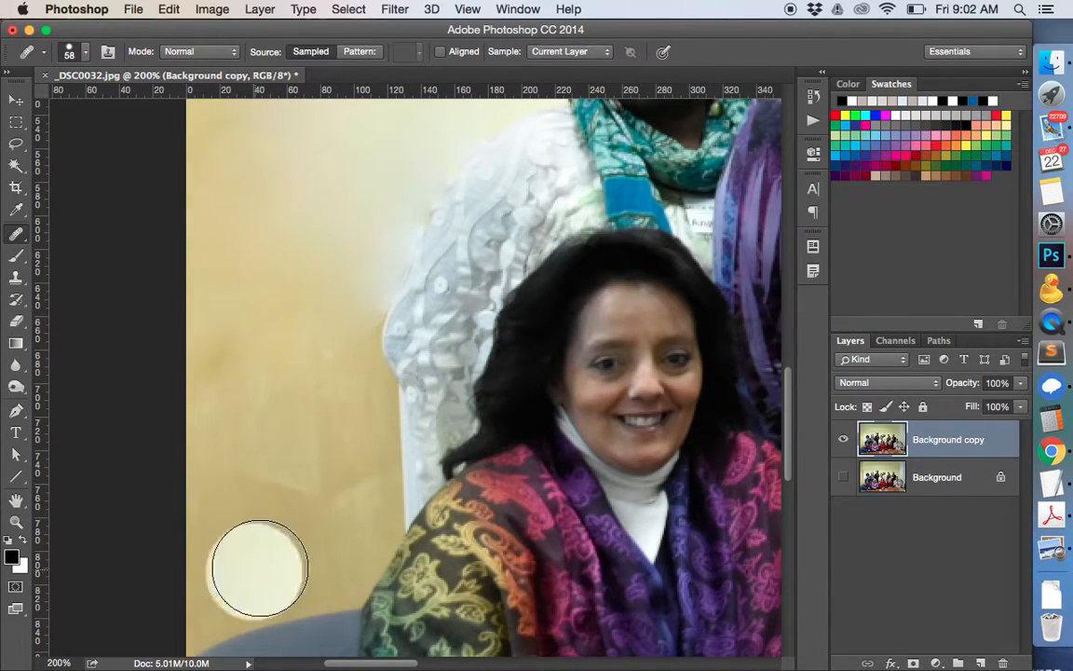
left_click(263, 564)
mouse_move(283, 544)
left_mouse_down()
mouse_move(302, 515)
mouse_move(289, 456)
mouse_move(307, 445)
mouse_move(260, 417)
left_mouse_up()
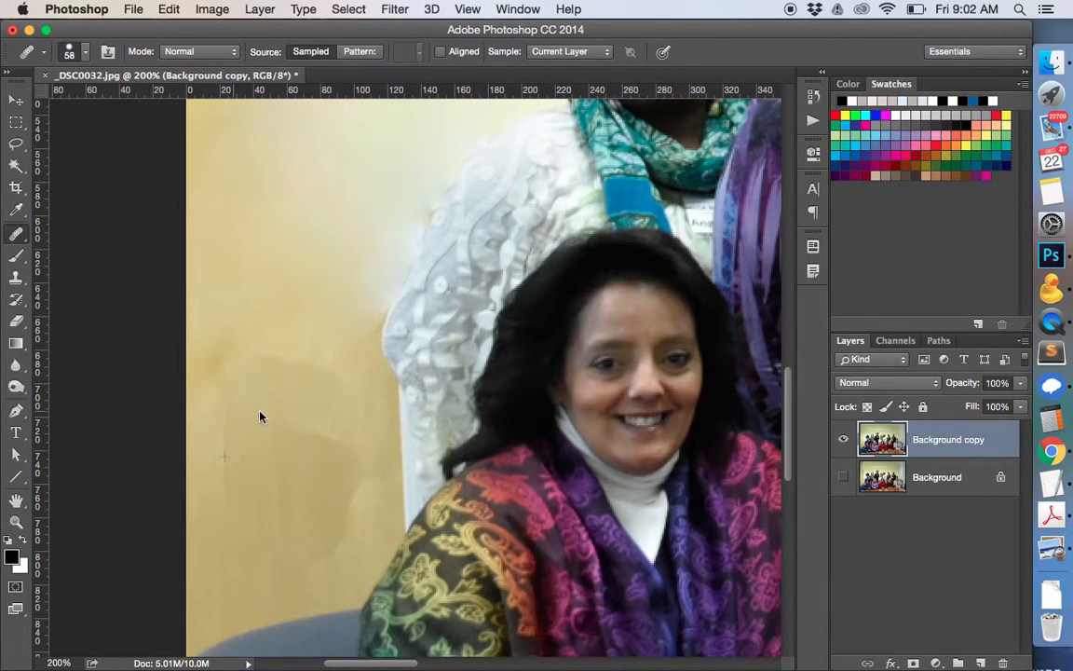
mouse_move(240, 484)
left_mouse_down()
mouse_move(235, 403)
mouse_move(319, 372)
mouse_move(302, 436)
mouse_move(314, 522)
left_mouse_up()
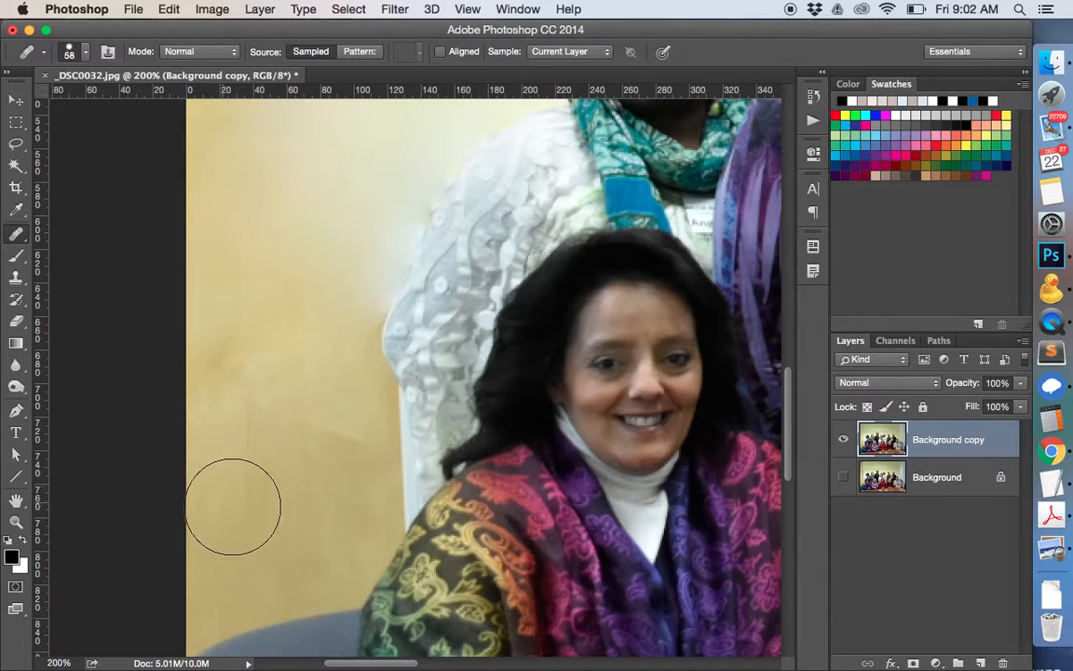
Try to heal the pale diagonal streak on the tan wall beside the white sweater with the 58 px brush.
left_click(223, 379, "alt")
left_click(429, 535)
key("ctrl+z")
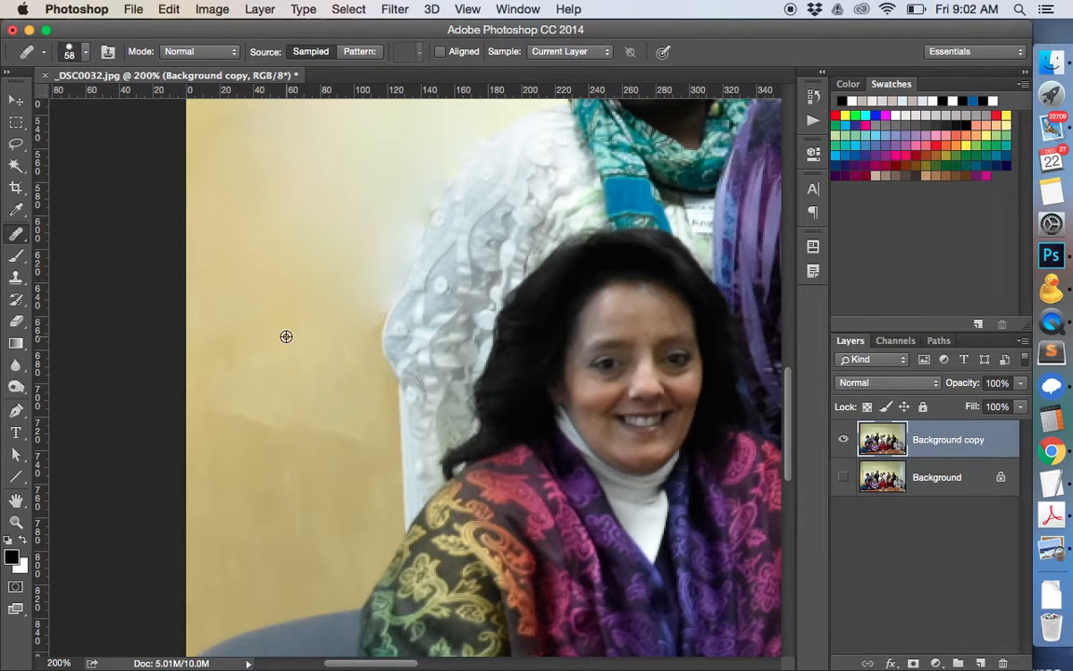
mouse_move(236, 390)
left_mouse_down()
mouse_move(255, 413)
mouse_move(255, 400)
mouse_move(240, 412)
mouse_move(218, 378)
mouse_move(282, 385)
mouse_move(324, 450)
left_mouse_up()
left_click(293, 276)
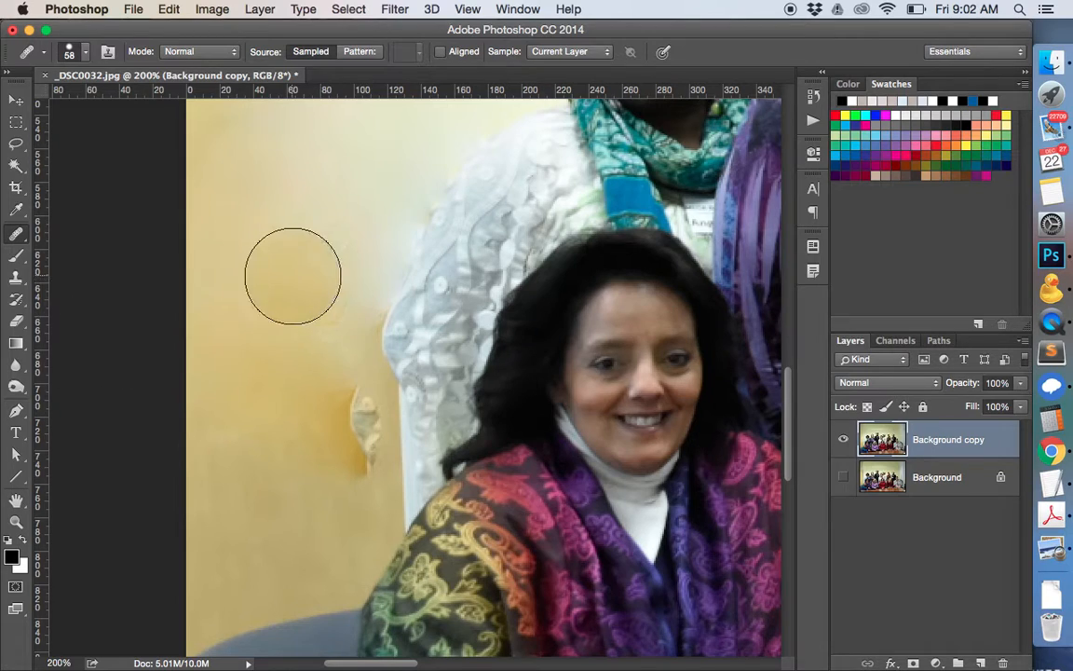
key("super+alt+z")
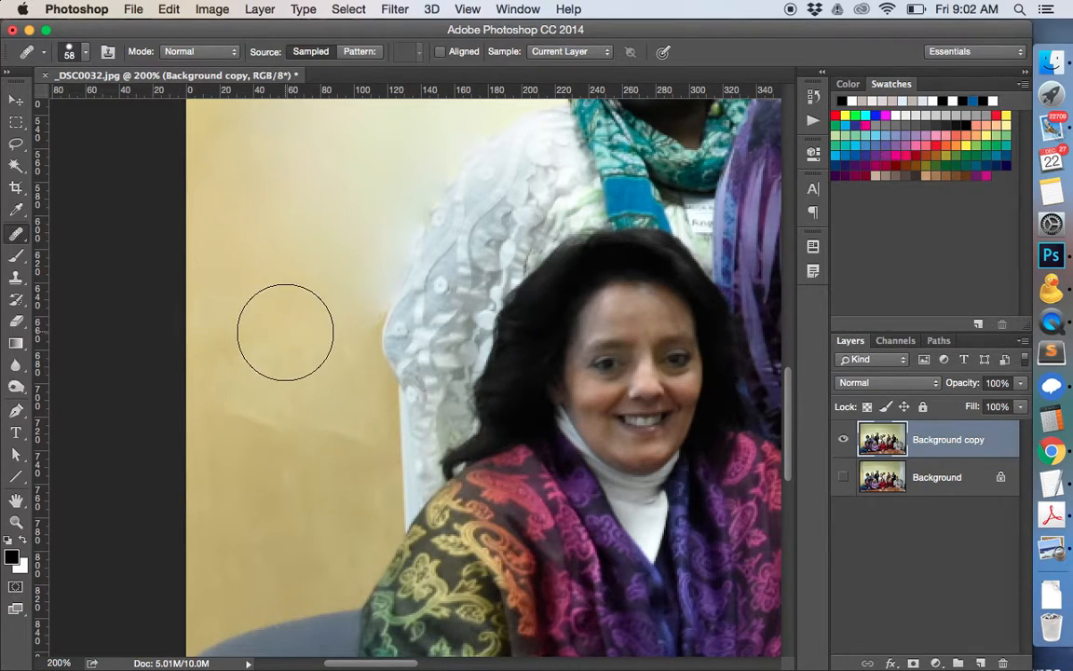
left_click(293, 353, "alt")
mouse_move(261, 416)
left_mouse_down()
mouse_move(240, 412)
mouse_move(251, 389)
mouse_move(327, 435)
left_mouse_up()
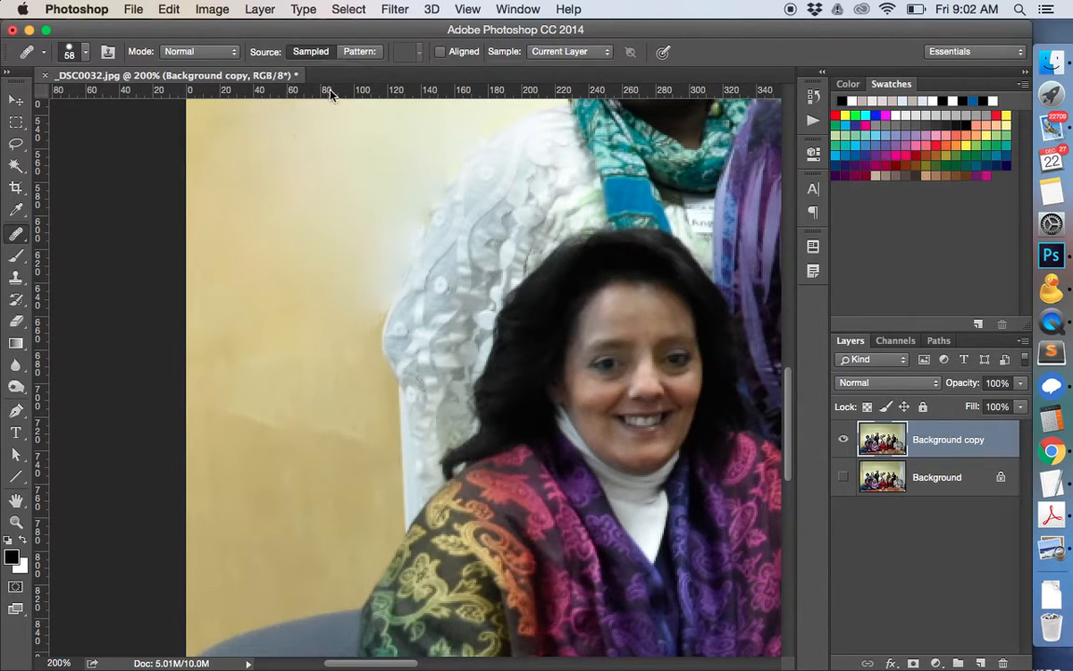
Reduce the Healing Brush size to 26 px and heal the pale diagonal streak across the tan wall beside the white sweater.
left_click(86, 56)
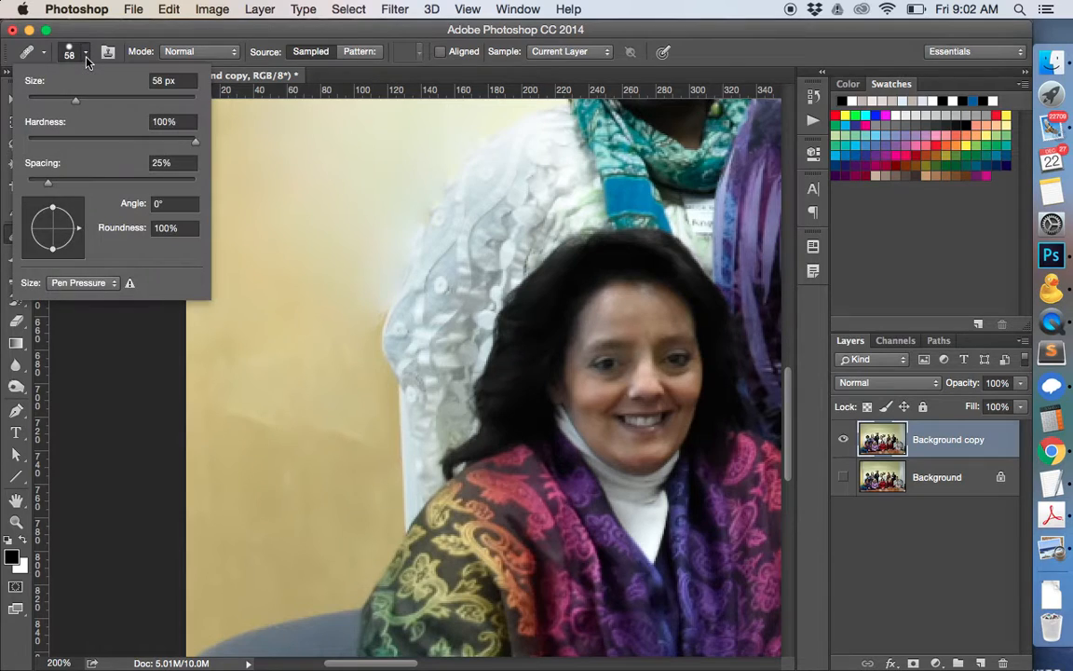
left_click(296, 377)
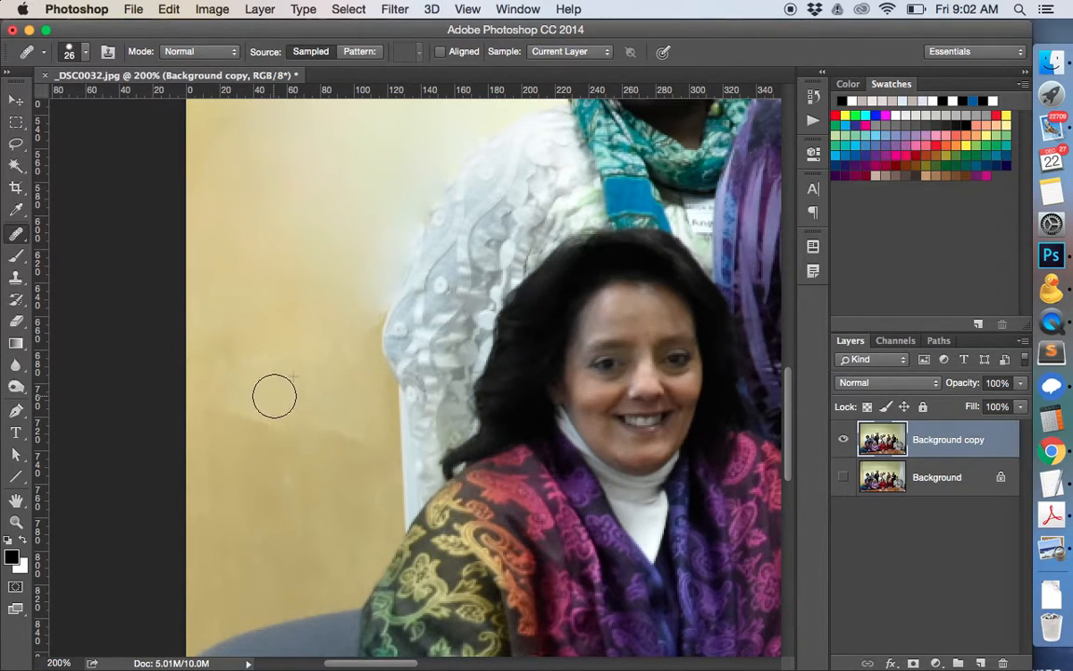
mouse_move(240, 395)
left_mouse_down()
mouse_move(271, 378)
mouse_move(244, 405)
mouse_move(239, 446)
mouse_move(291, 432)
mouse_move(335, 455)
left_mouse_up()
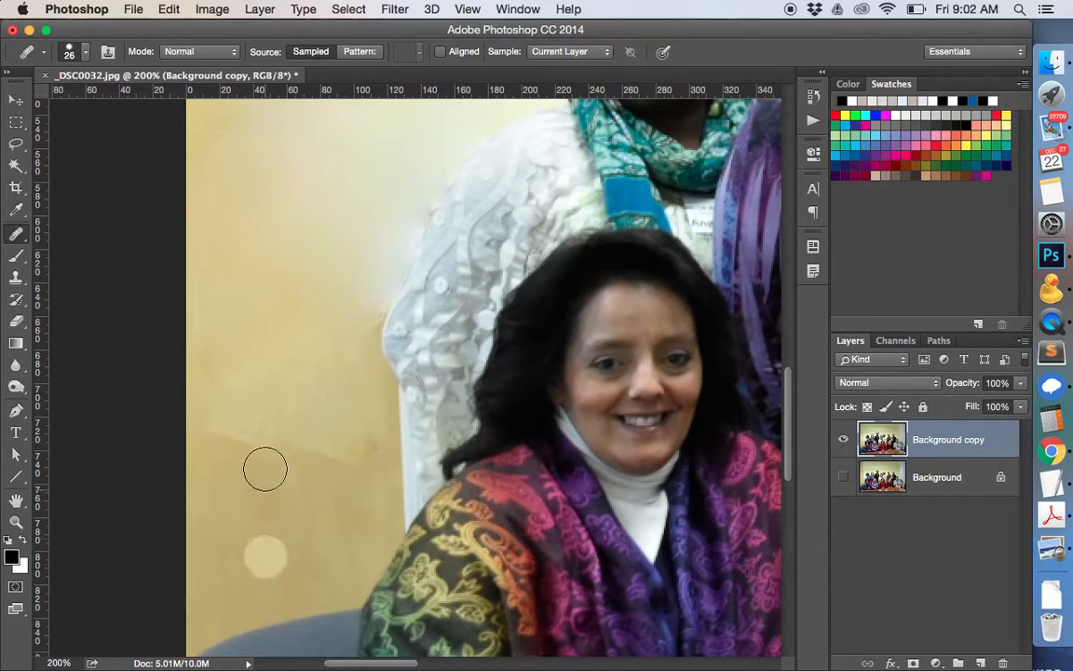
mouse_move(251, 462)
left_mouse_down()
mouse_move(247, 439)
mouse_move(248, 456)
mouse_move(304, 462)
left_mouse_up()
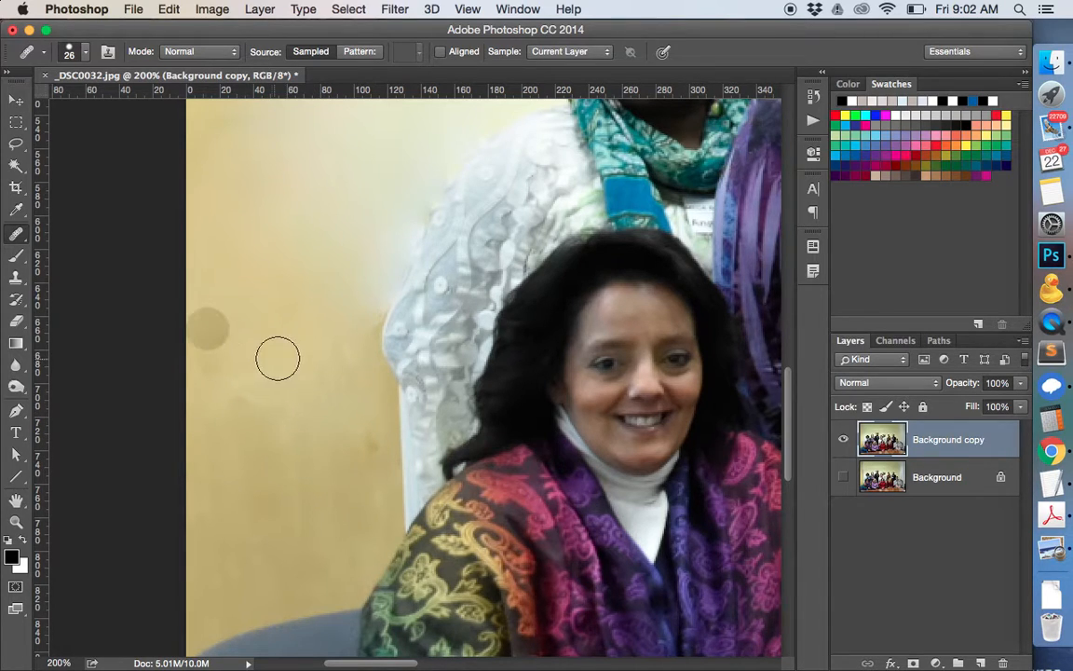
mouse_move(235, 419)
left_mouse_down()
mouse_move(235, 405)
mouse_move(361, 438)
mouse_move(350, 439)
left_mouse_up()
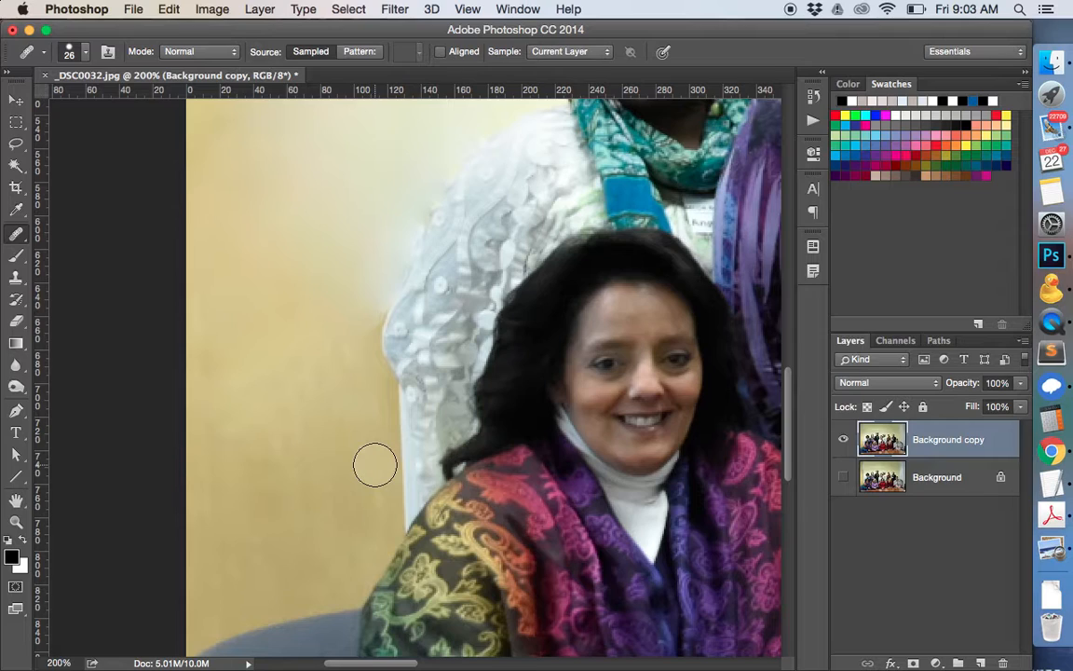
Try to heal the pale wall edge along the white sweater's shoulder using a tan wall sample.
left_click(279, 305)
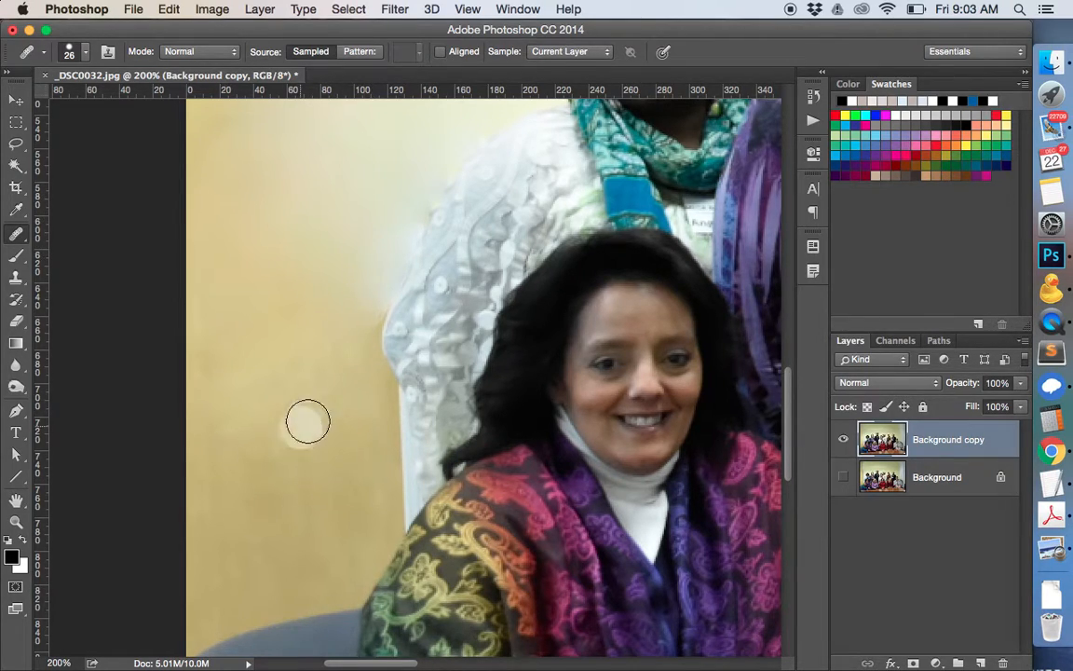
mouse_move(347, 272)
left_mouse_down()
mouse_move(366, 282)
mouse_move(340, 230)
mouse_move(319, 215)
mouse_move(352, 234)
mouse_move(287, 142)
mouse_move(393, 235)
left_mouse_up()
key("super+z")
Resample the wall and heal the transition between the tan edge and the light wall above the white sweater.
scroll(450, 132, "up", 3)
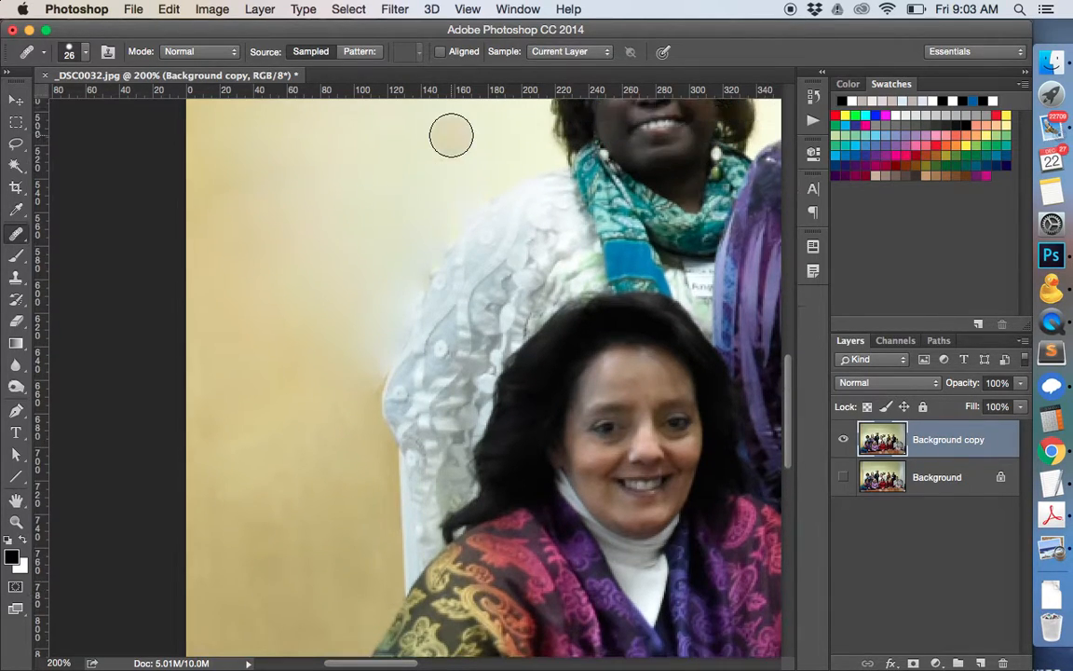
left_click(506, 134)
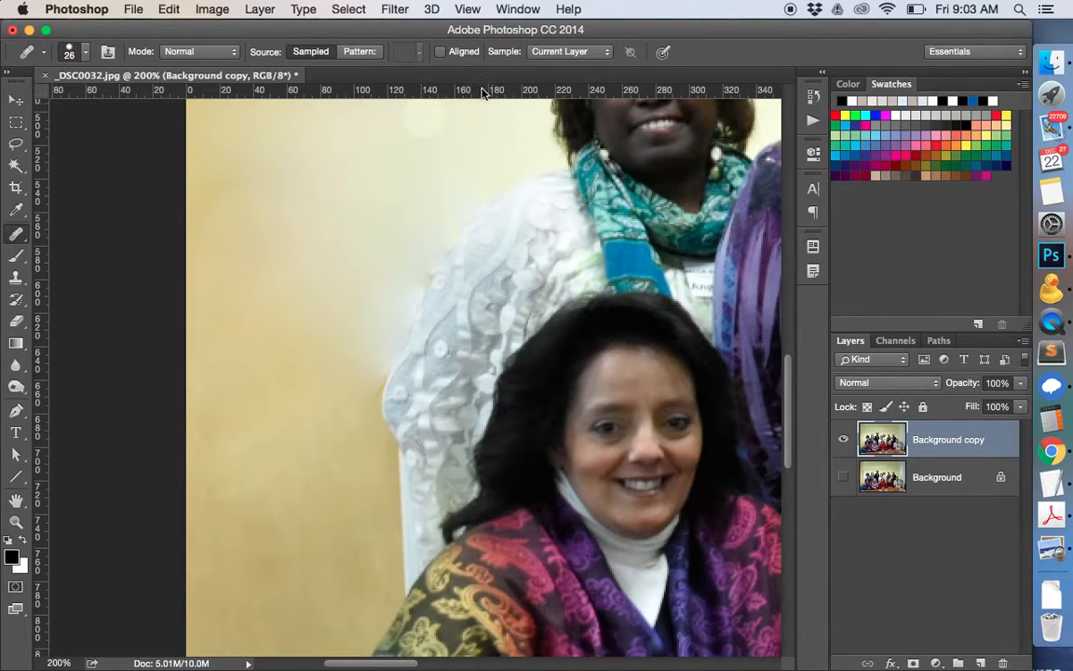
left_click(276, 184)
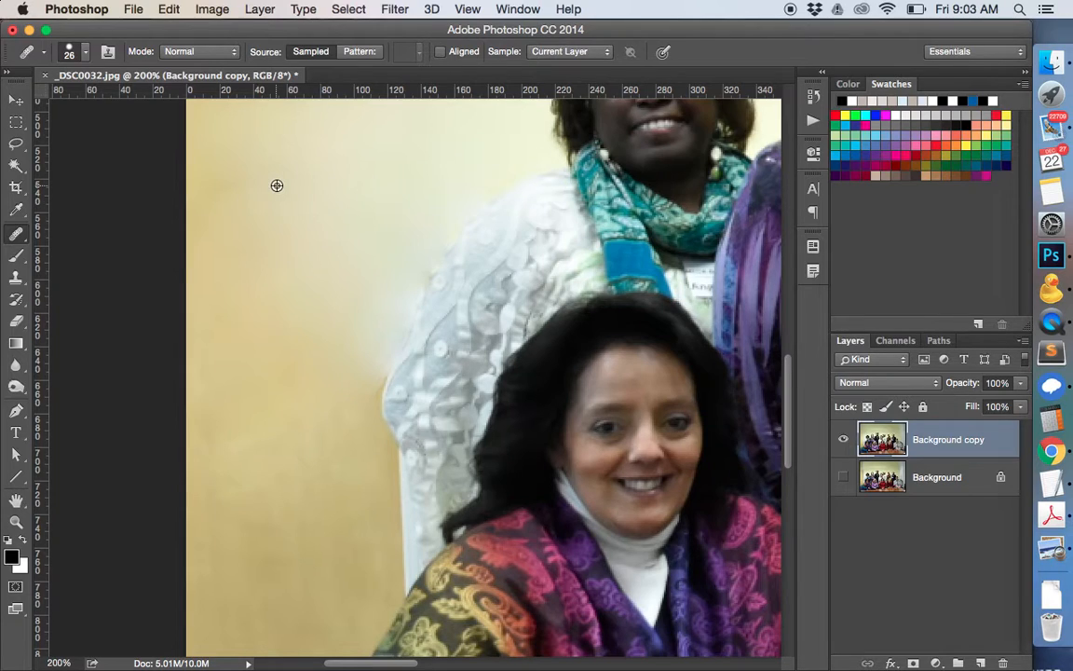
left_click_drag(256, 180, 369, 213)
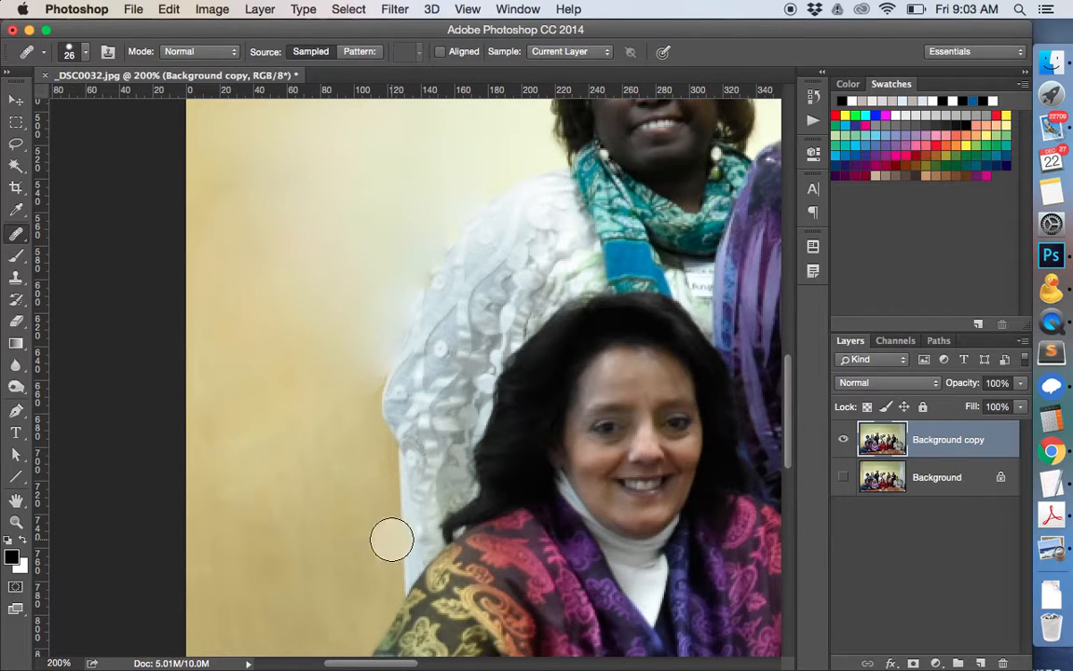
Enlarge the Healing Brush to 136 px and heal the light horizontal band across the wall above the group.
key("super+0")
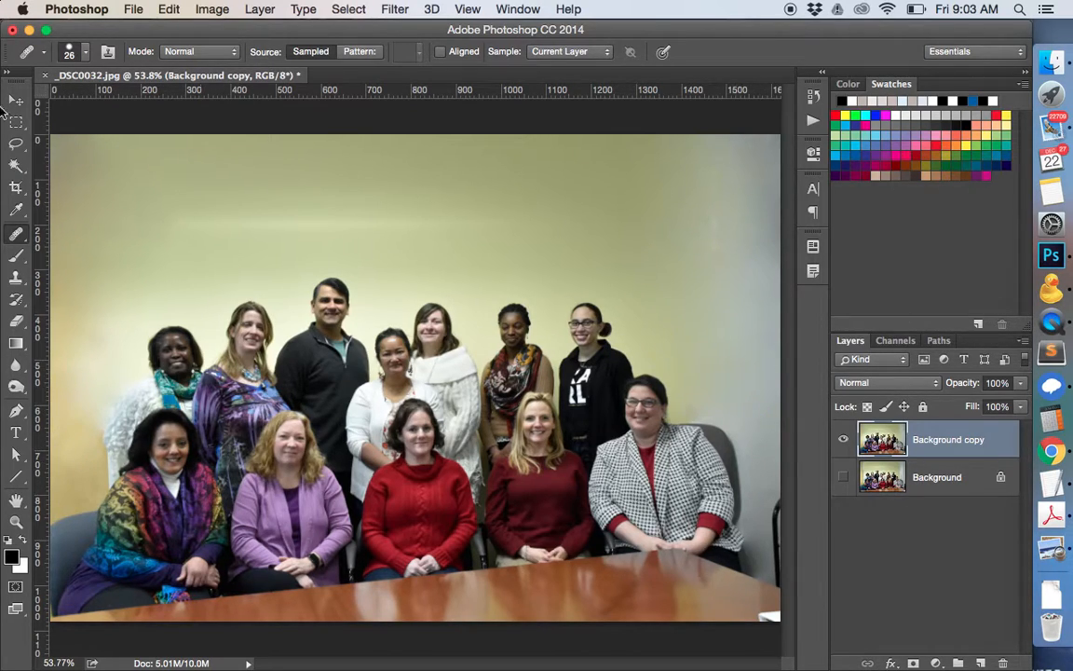
left_click(87, 51)
left_click_drag(49, 104, 122, 104)
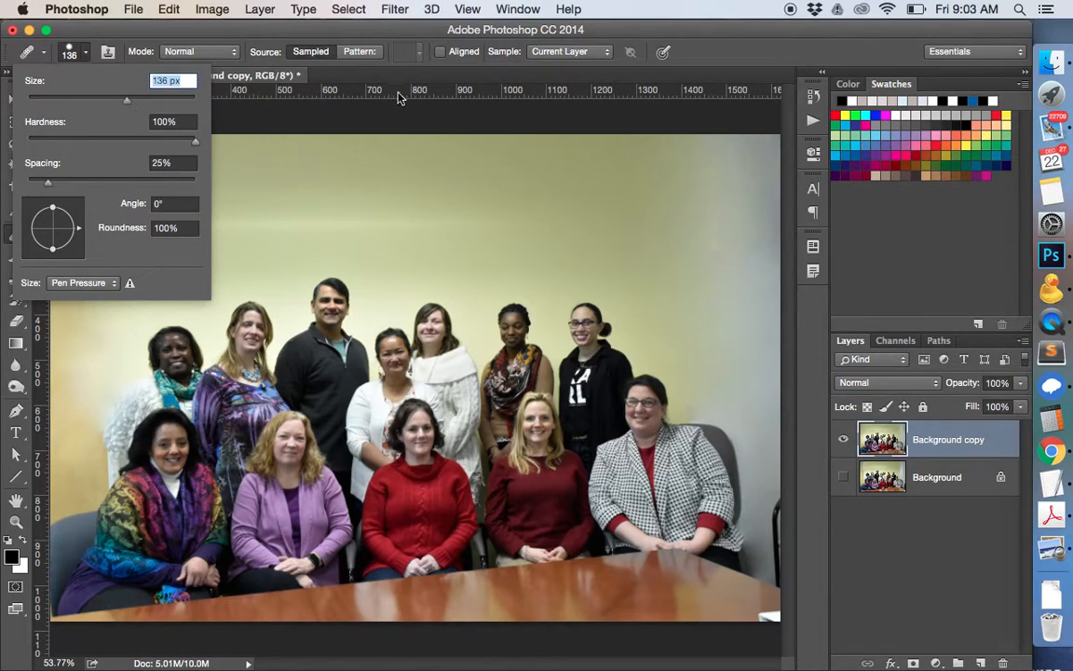
left_click(250, 82)
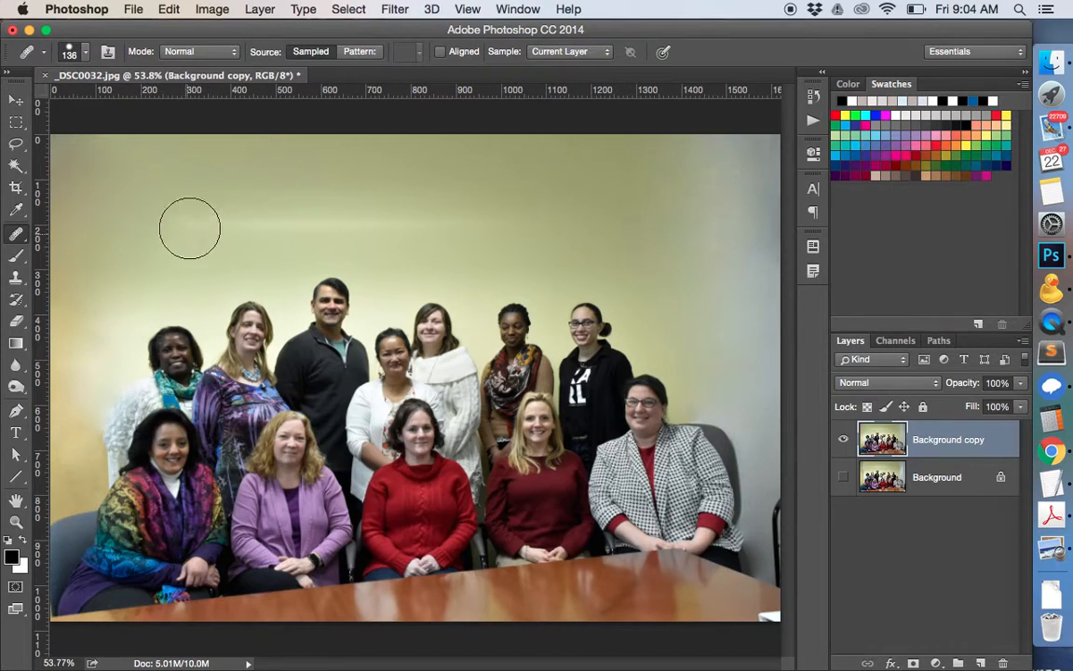
left_click(232, 164, "alt")
left_click(231, 216)
left_click(259, 190)
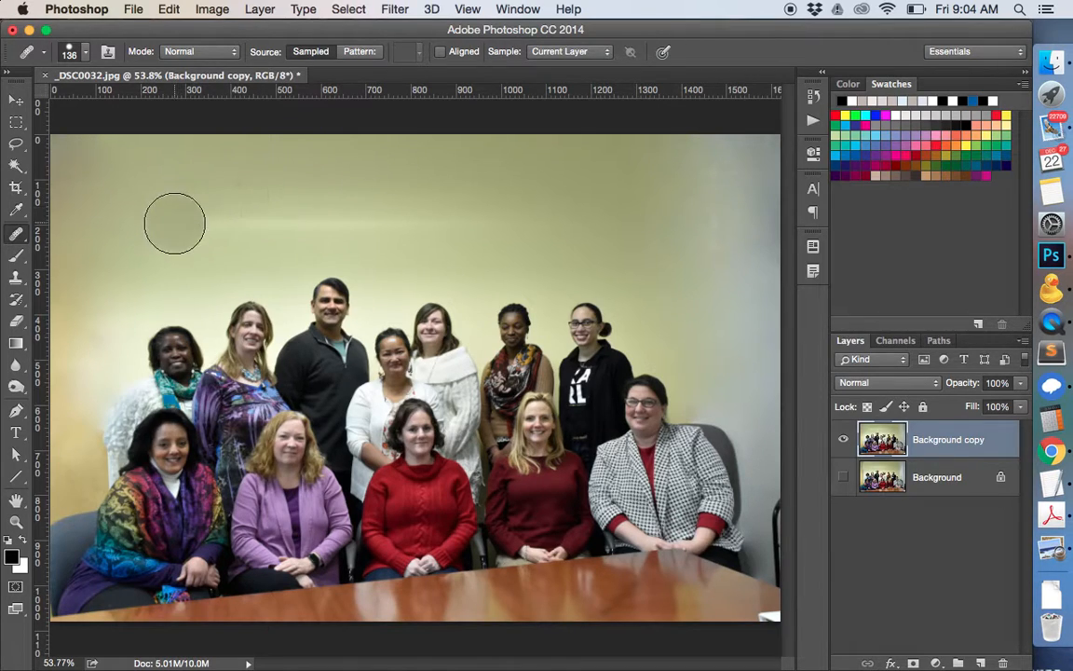
left_click(173, 181, "alt")
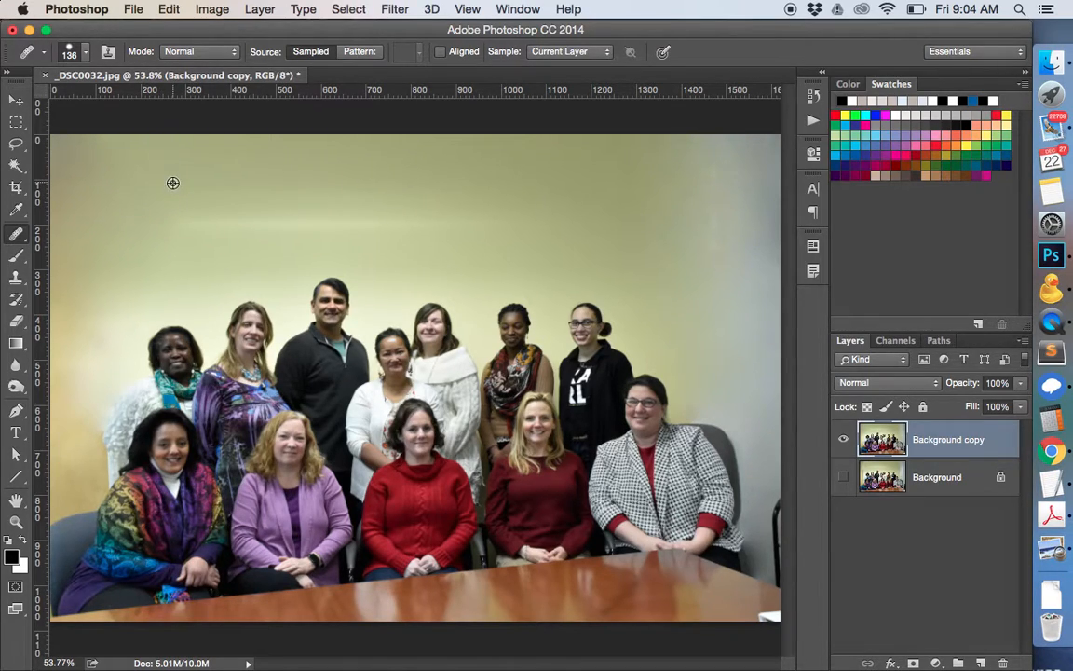
left_click_drag(179, 215, 460, 223)
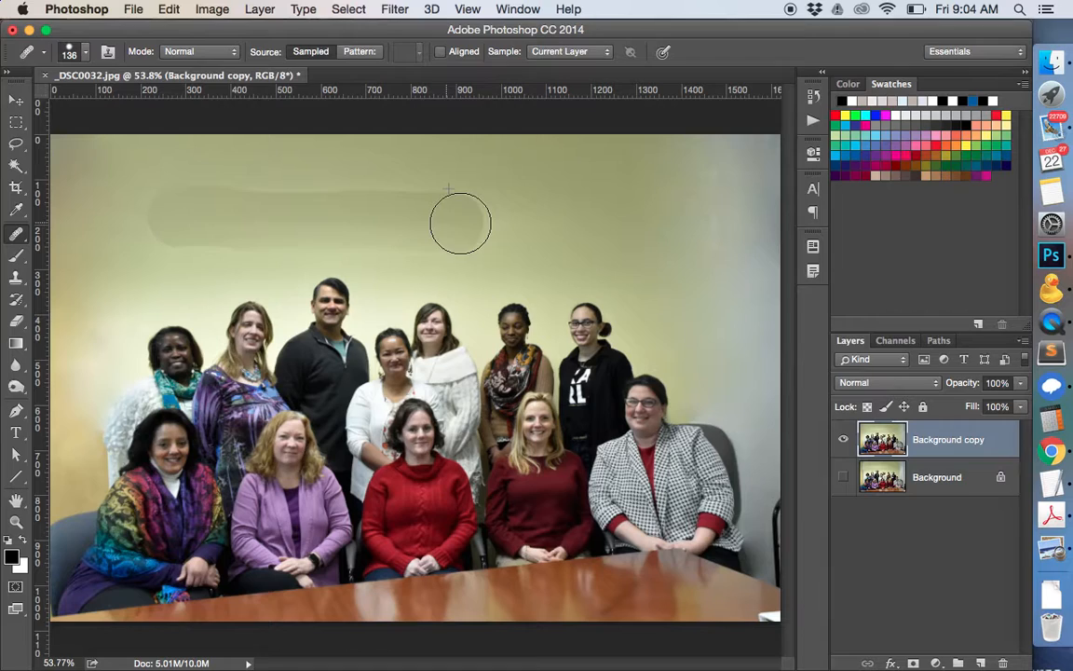
Resample the upper wall and heal along both edges of the treated horizontal band to blend it in.
left_click(194, 175, "alt")
left_click_drag(229, 192, 465, 193)
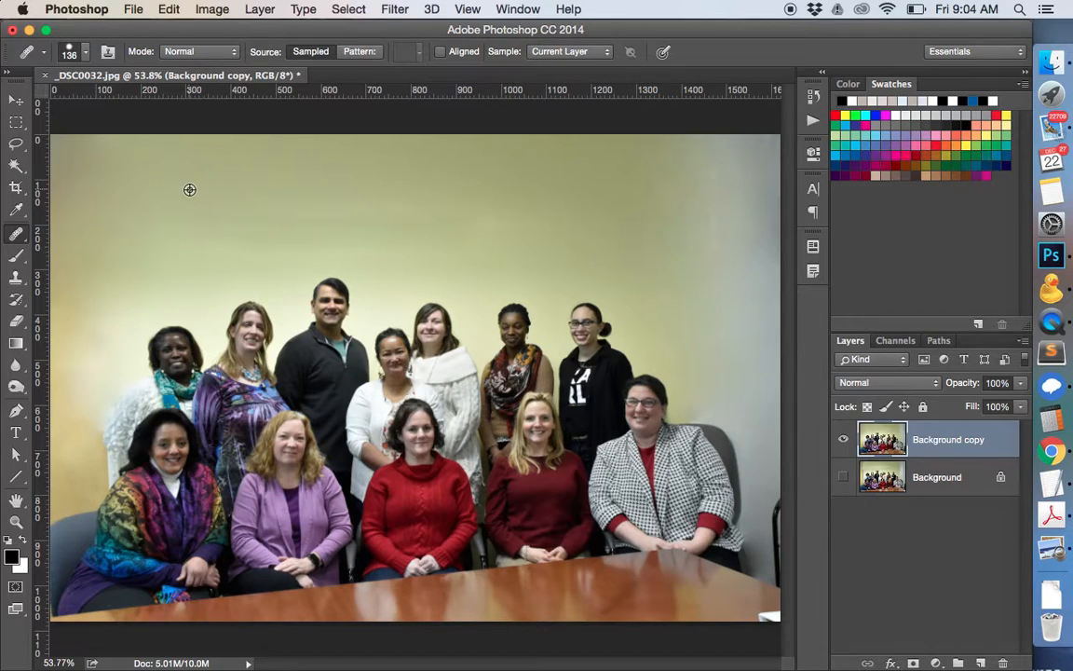
mouse_move(190, 234)
left_mouse_down()
mouse_move(435, 232)
mouse_move(527, 220)
left_mouse_up()
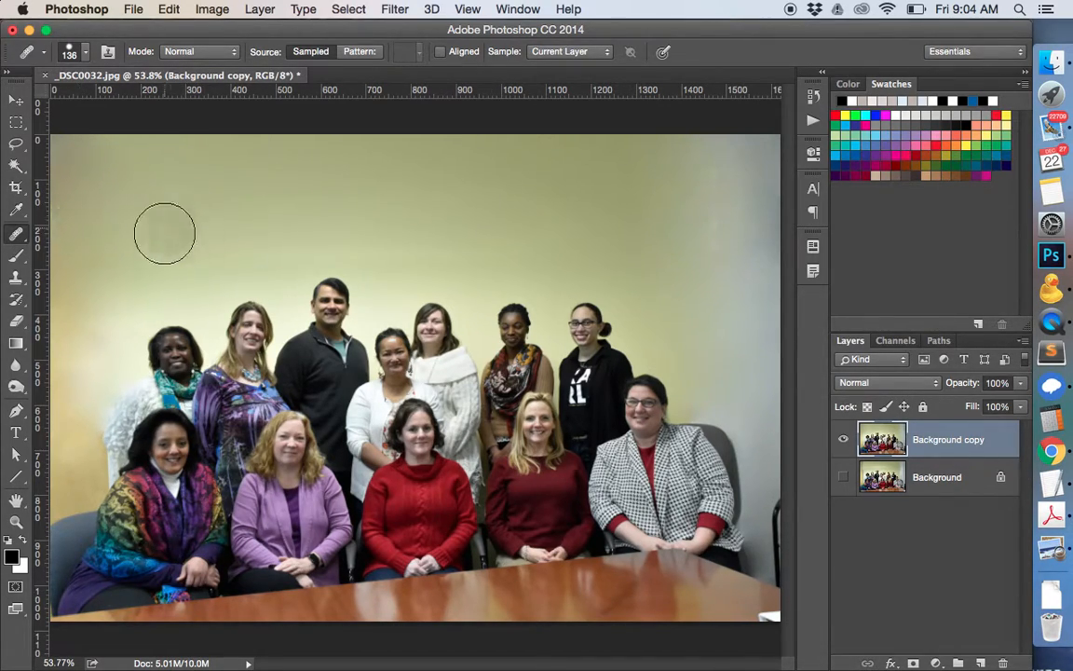
Resample the wall and even out the strip just above the head of the man in the black sweater.
left_click(200, 209, "alt")
left_click_drag(222, 249, 410, 235)
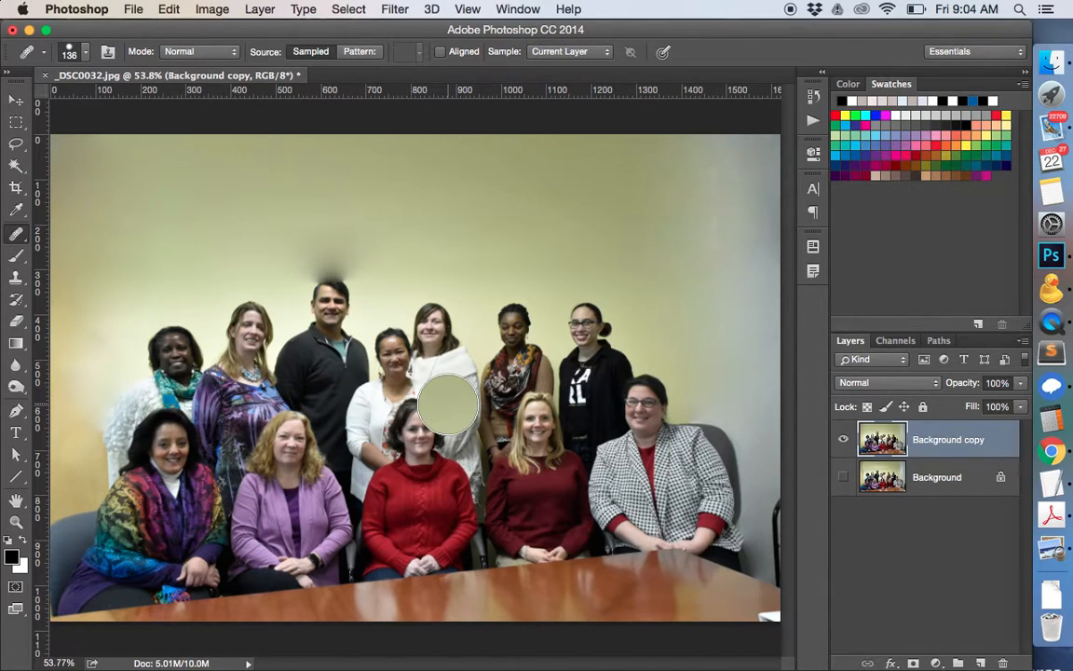
left_click(216, 221, "alt")
left_click_drag(240, 238, 427, 239)
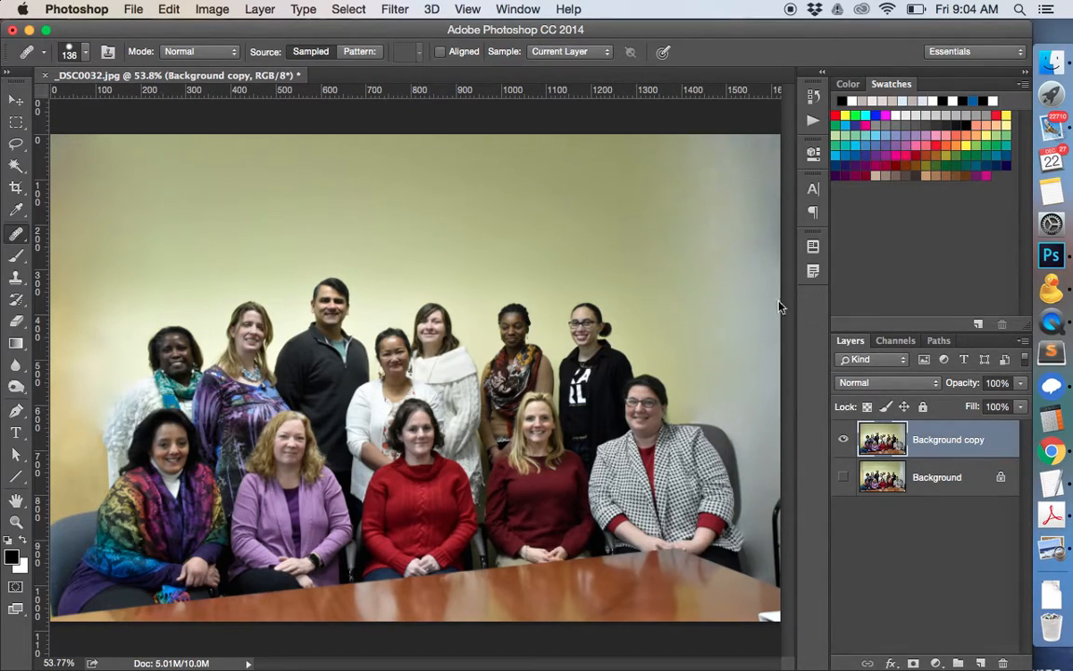
Sample nearby wall tones and heal upward along the transition from yellow wall to the gray area near the photo's right edge.
left_click(733, 302, "alt")
left_click(714, 180)
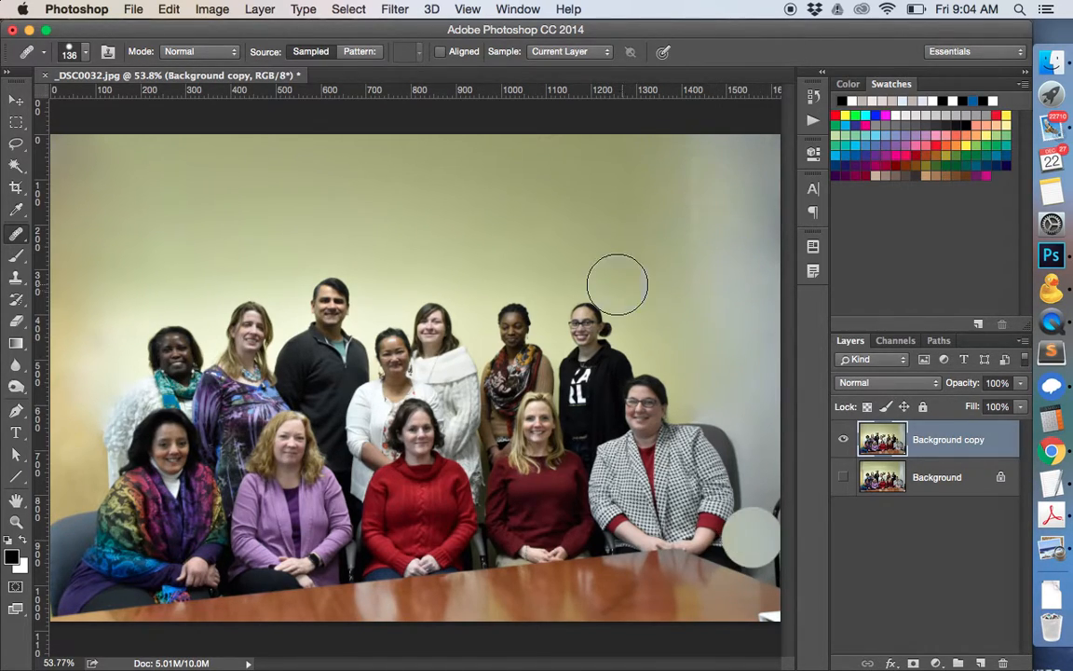
left_click(655, 287, "alt")
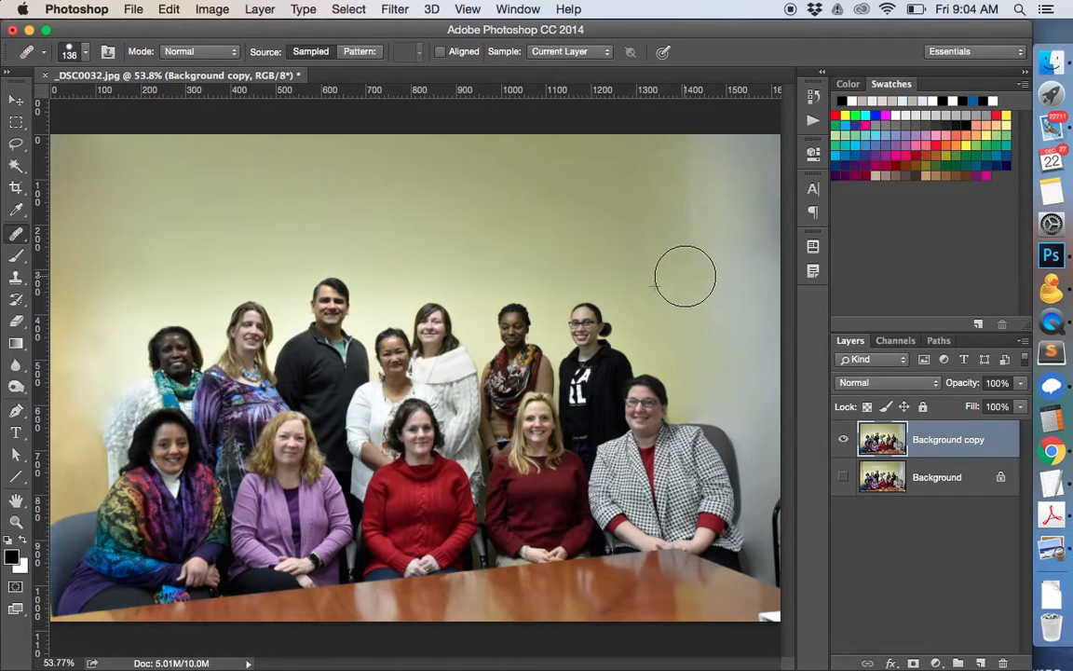
left_click(699, 172)
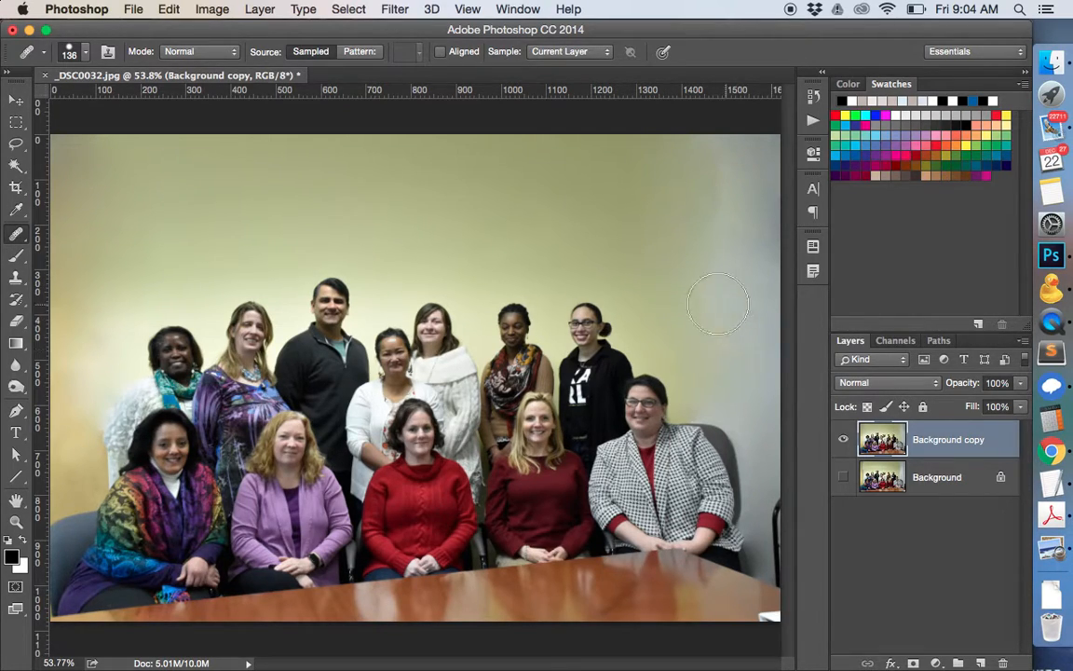
mouse_move(699, 292)
left_mouse_down()
mouse_move(697, 259)
mouse_move(726, 168)
left_mouse_up()
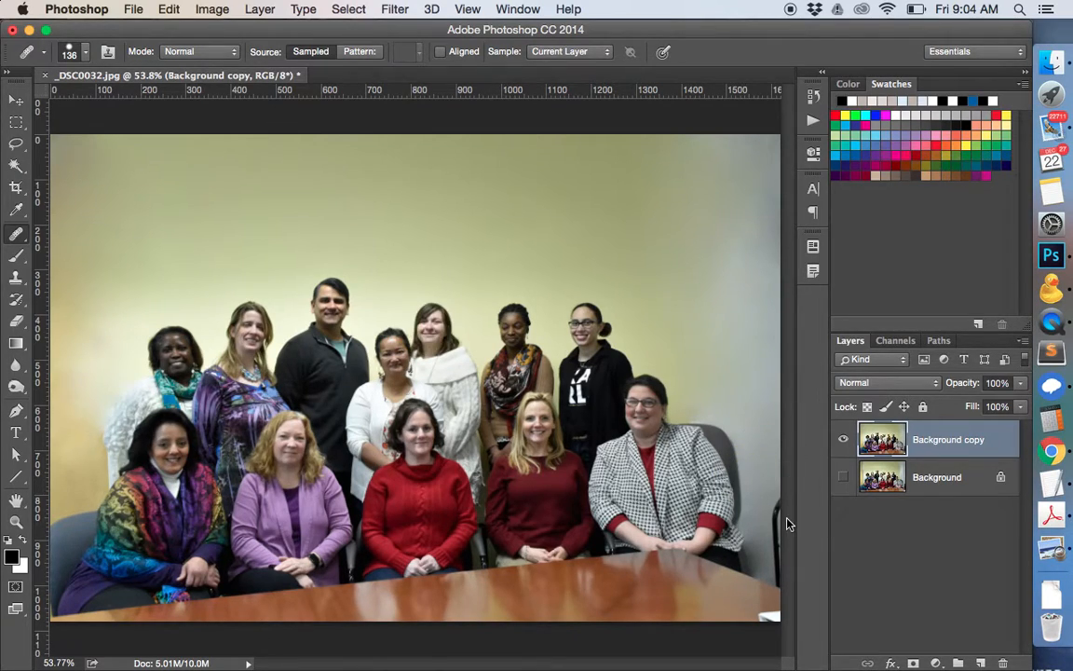
key("super+minus")
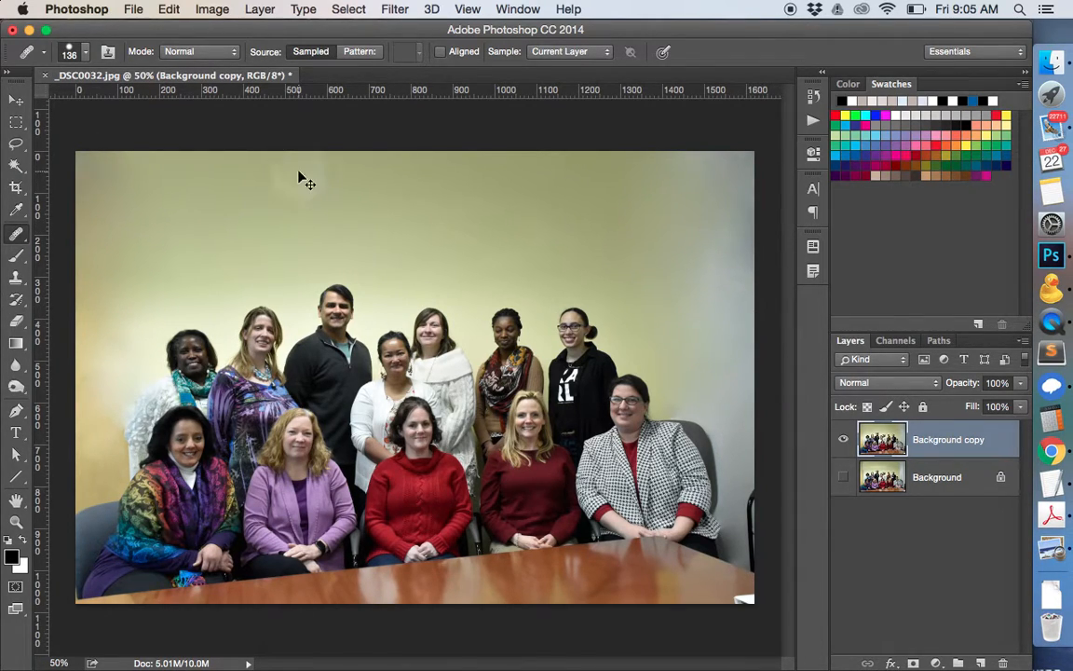
key("super+plus")
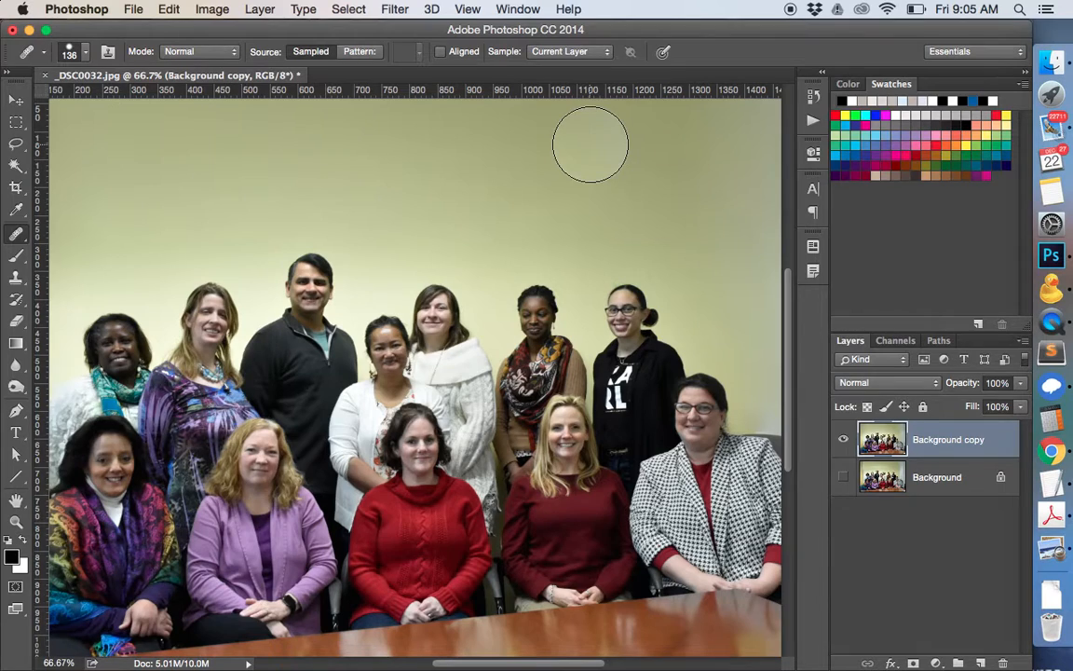
With the Patch tool, replace the gray upper-right corner of the photo with yellow wall from its left, and clear the selection.
left_click(18, 236)
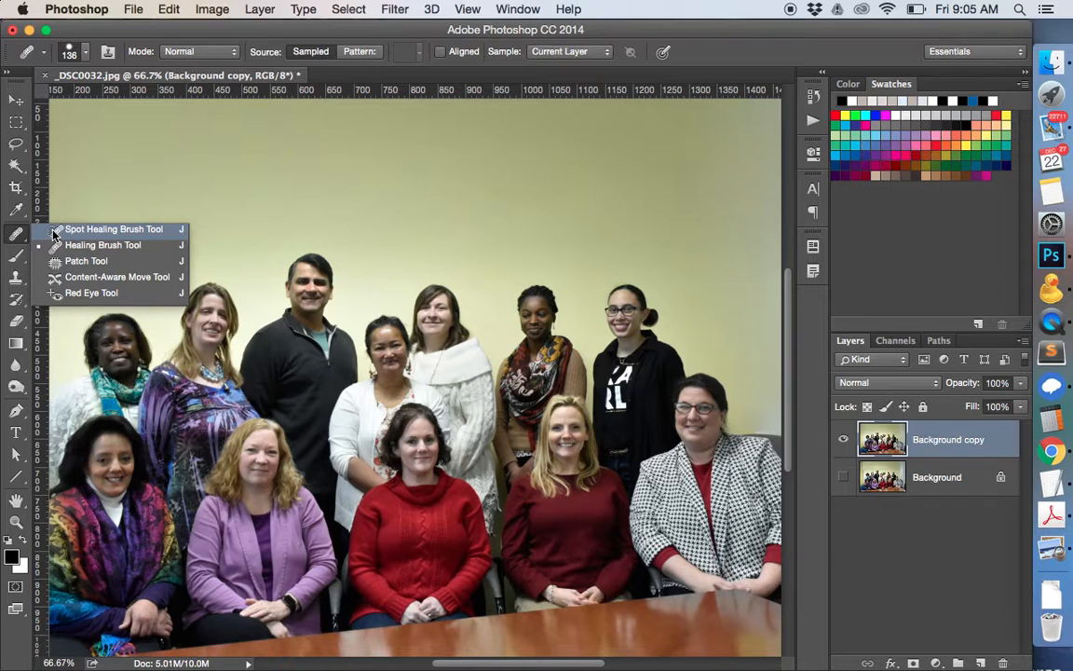
left_click(82, 262)
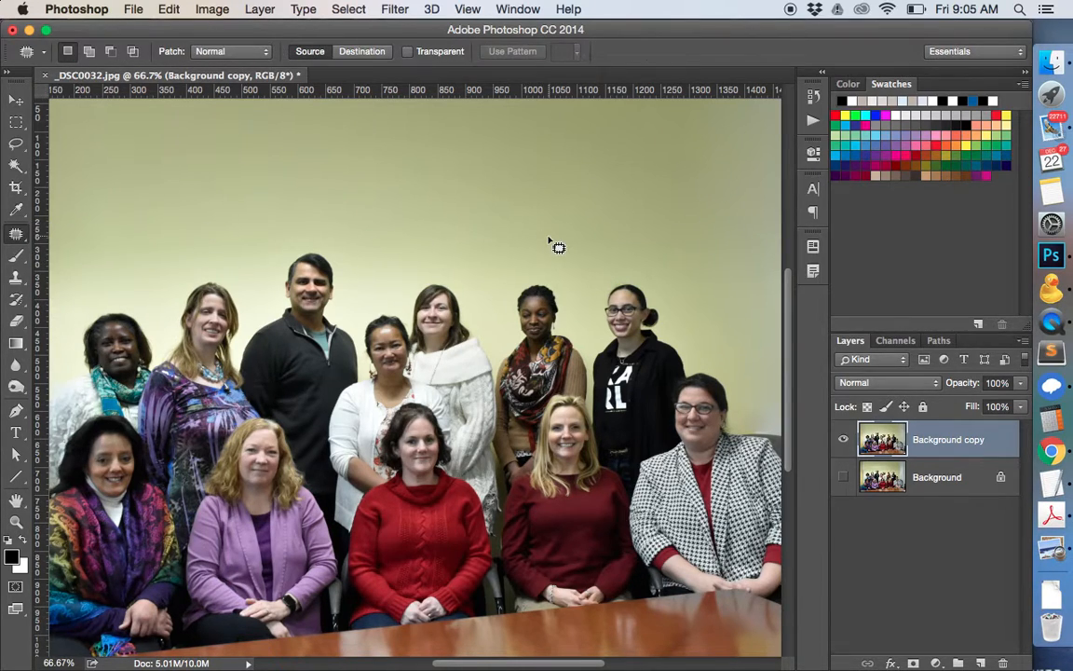
scroll(550, 244, "right", 10)
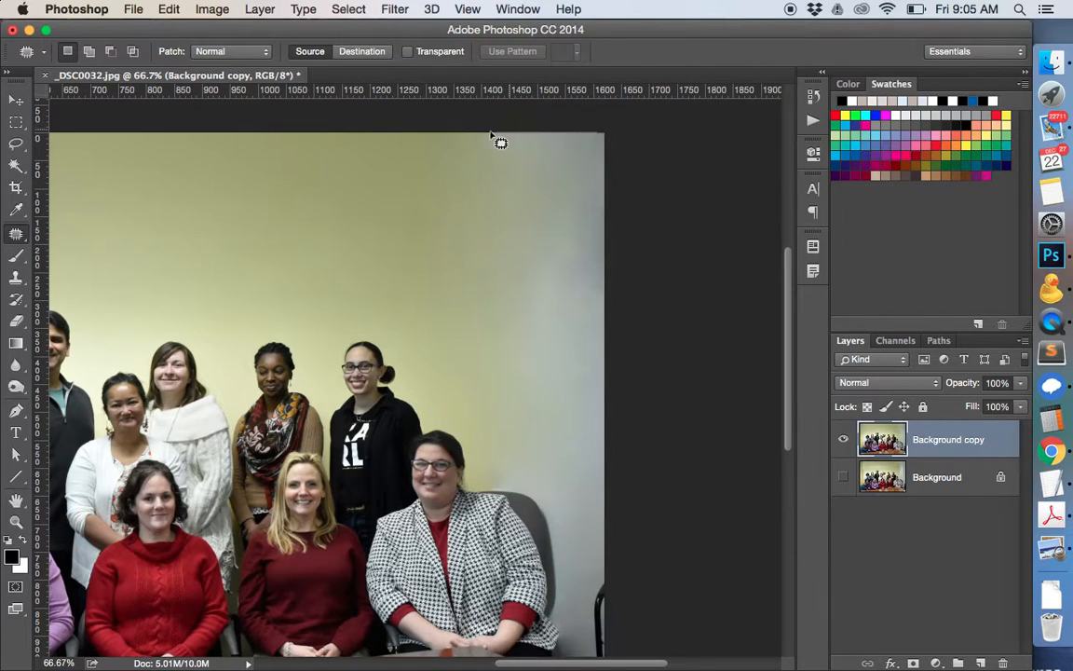
mouse_move(552, 259)
left_mouse_down()
mouse_move(598, 251)
mouse_move(627, 207)
mouse_move(628, 169)
mouse_move(592, 135)
left_mouse_up()
left_click_drag(582, 223, 411, 225)
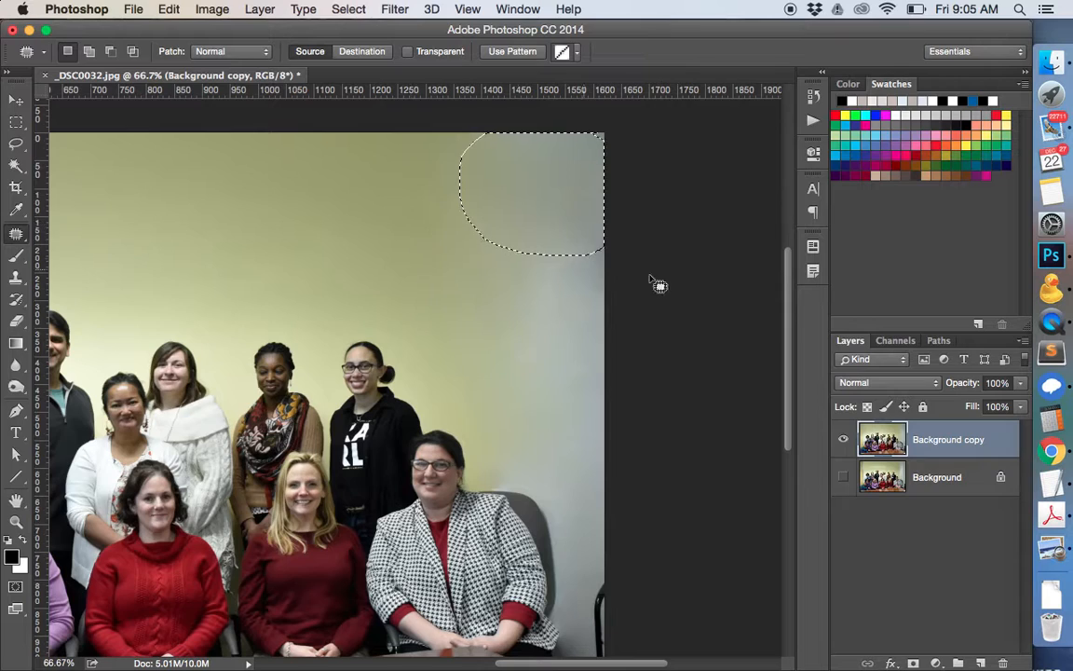
key("super+d")
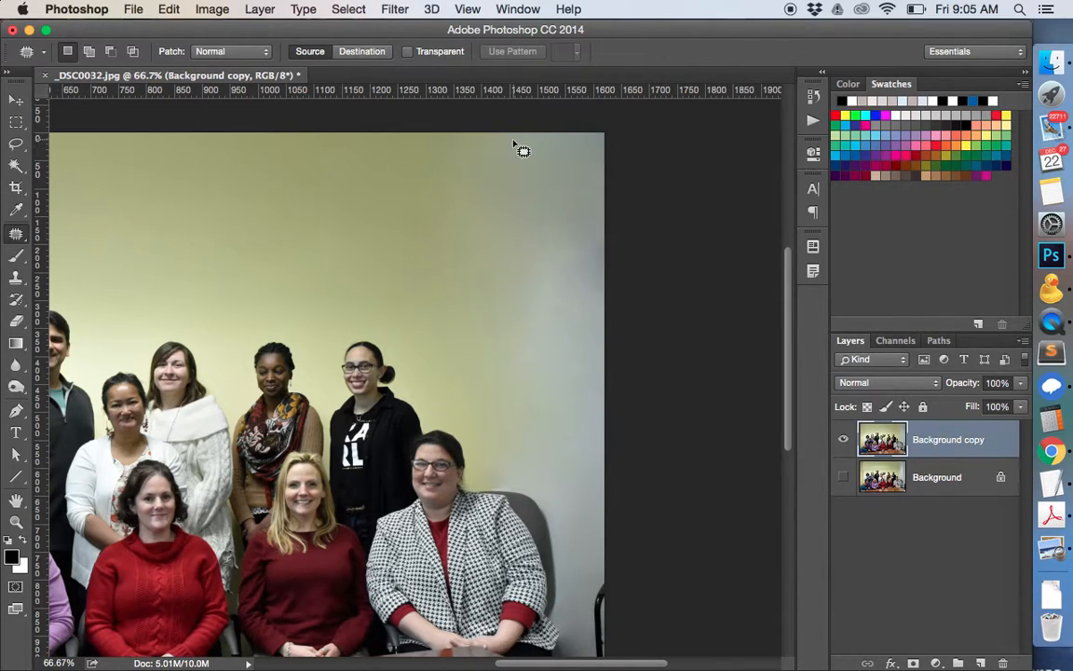
Patch the gray wall beside the photo's upper-right corner and the area below it at the right edge with yellow wall.
left_click_drag(550, 245, 511, 141)
left_click_drag(513, 227, 360, 210)
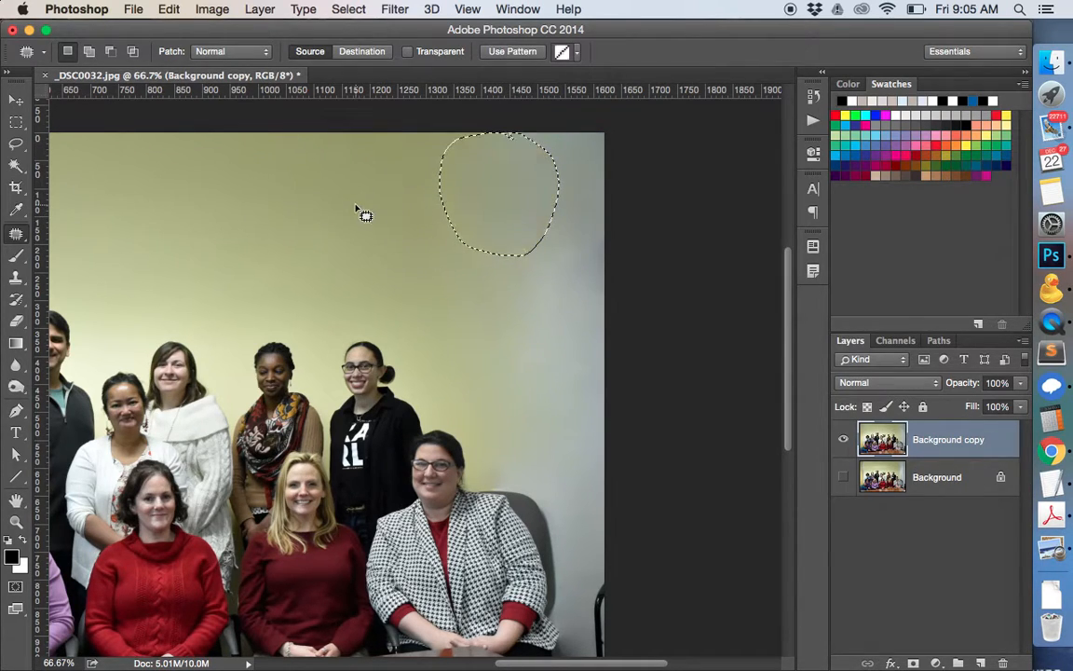
key("super+d")
key("super+d")
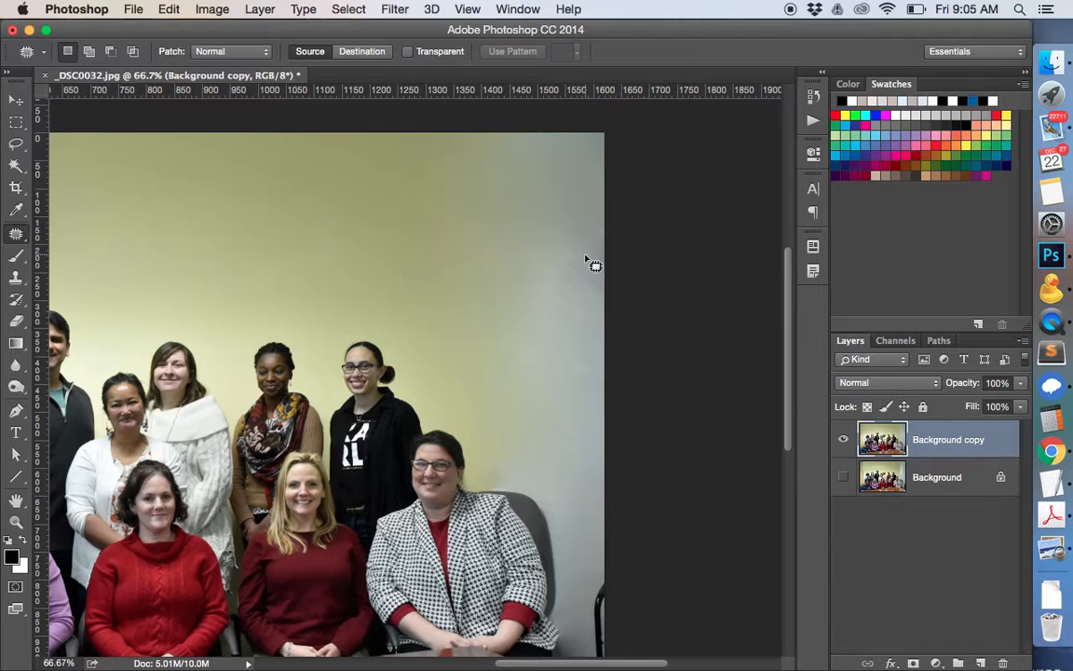
mouse_move(524, 259)
left_mouse_down()
mouse_move(476, 363)
mouse_move(503, 399)
mouse_move(572, 411)
mouse_move(610, 343)
mouse_move(617, 283)
mouse_move(580, 260)
left_mouse_up()
left_click_drag(549, 326, 391, 222)
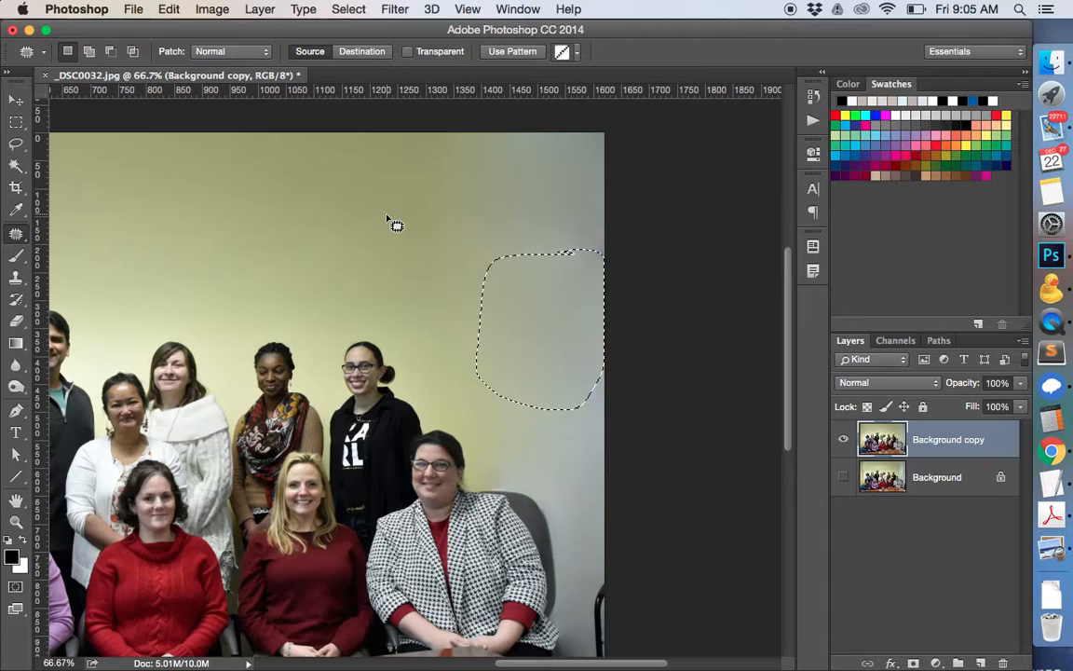
Set the patch mode to Destination, patch the selected gray area onto the yellow wall, compare with undo and redo, and deselect.
left_click(359, 53)
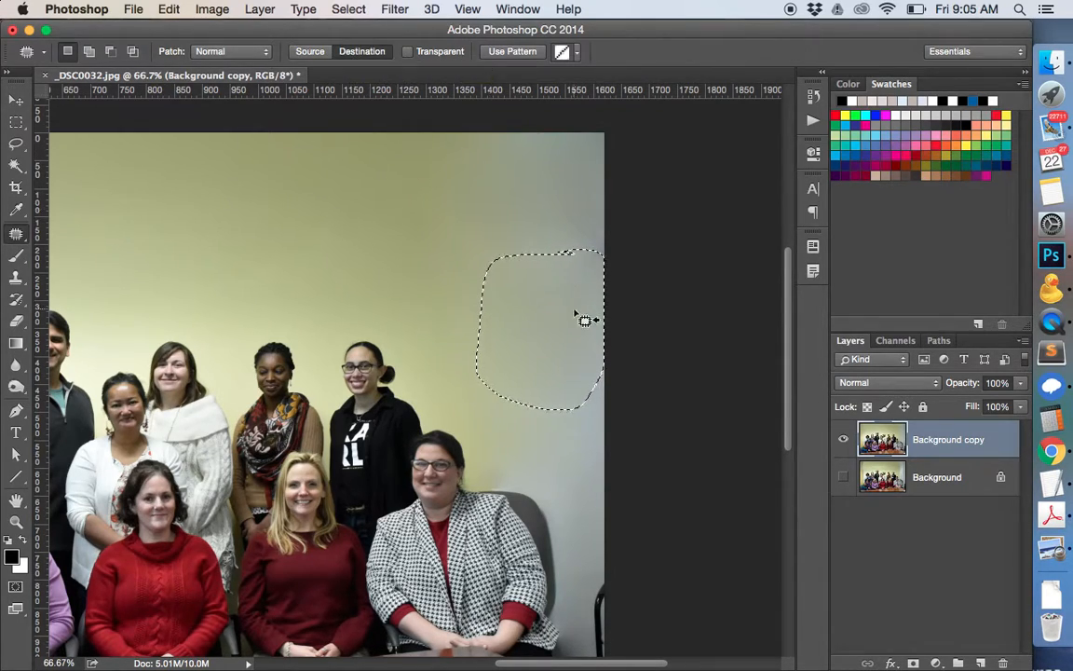
left_click_drag(562, 346, 422, 244)
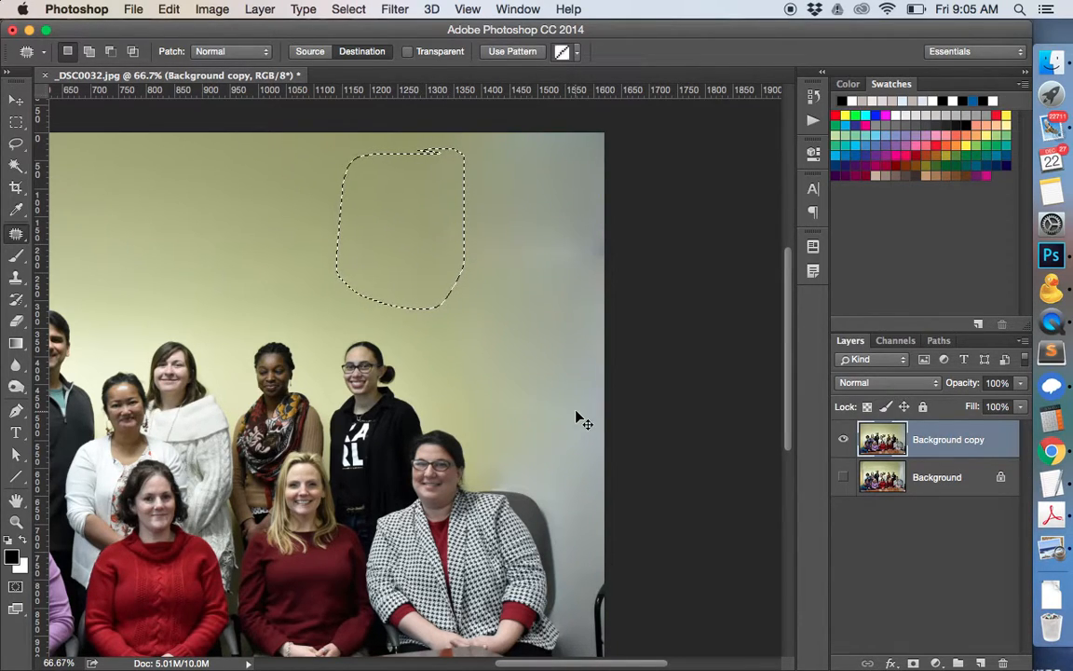
key("super+z")
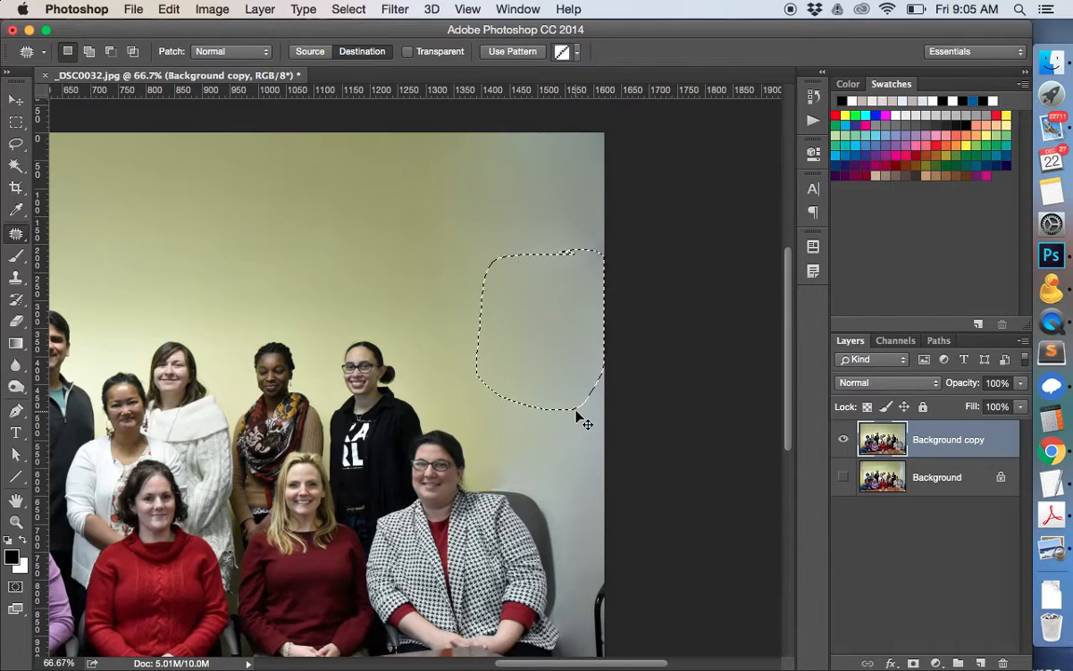
key("super+z")
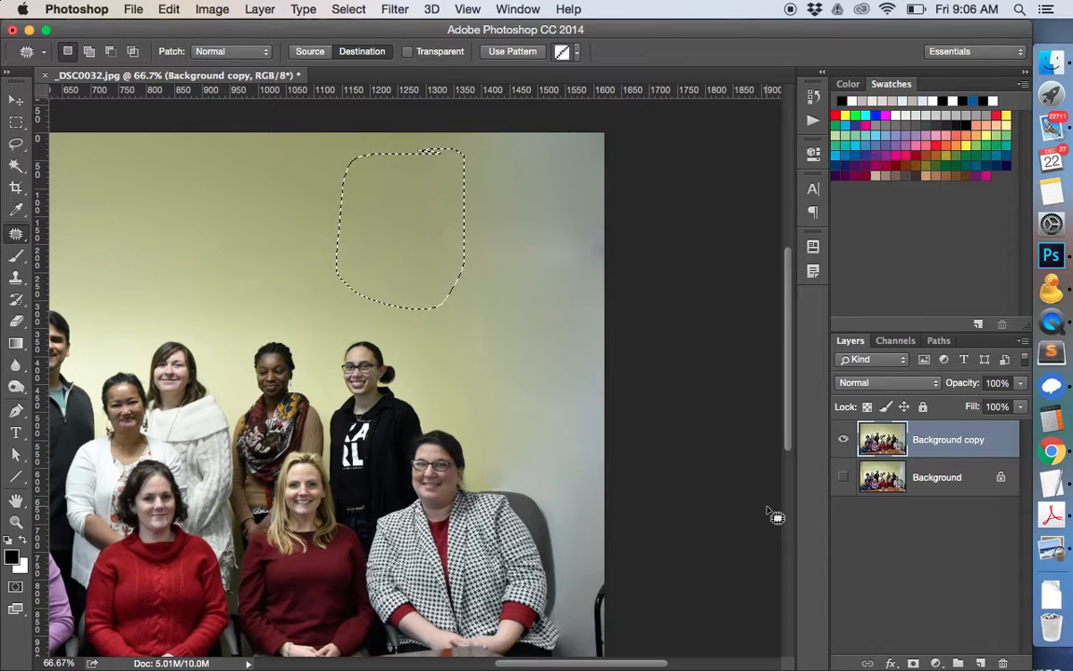
left_click(15, 102)
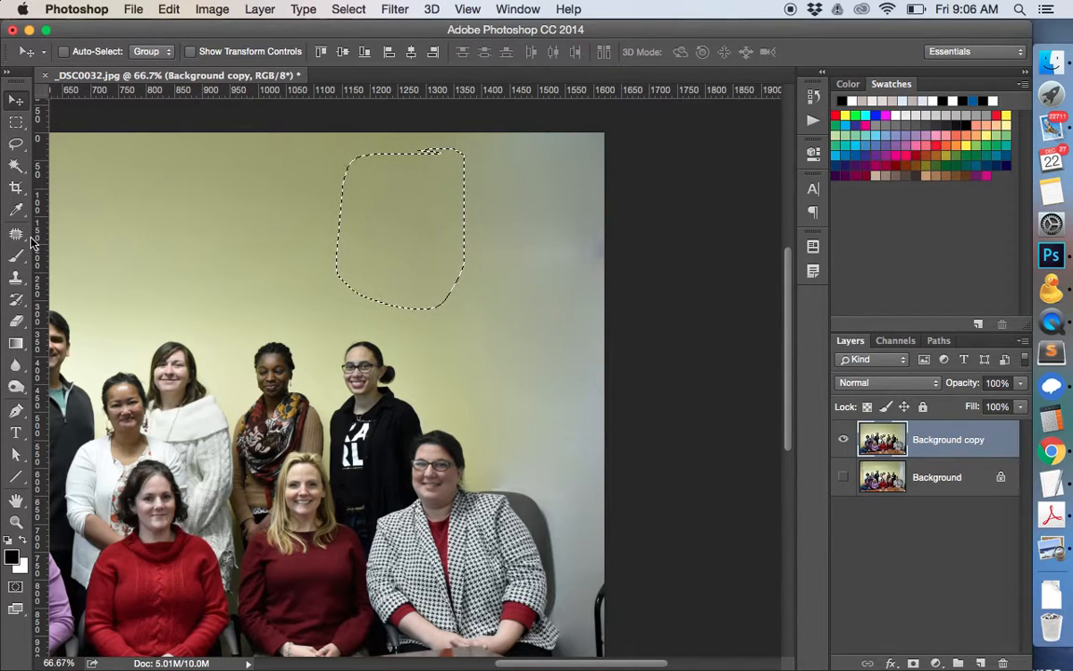
key("super+d")
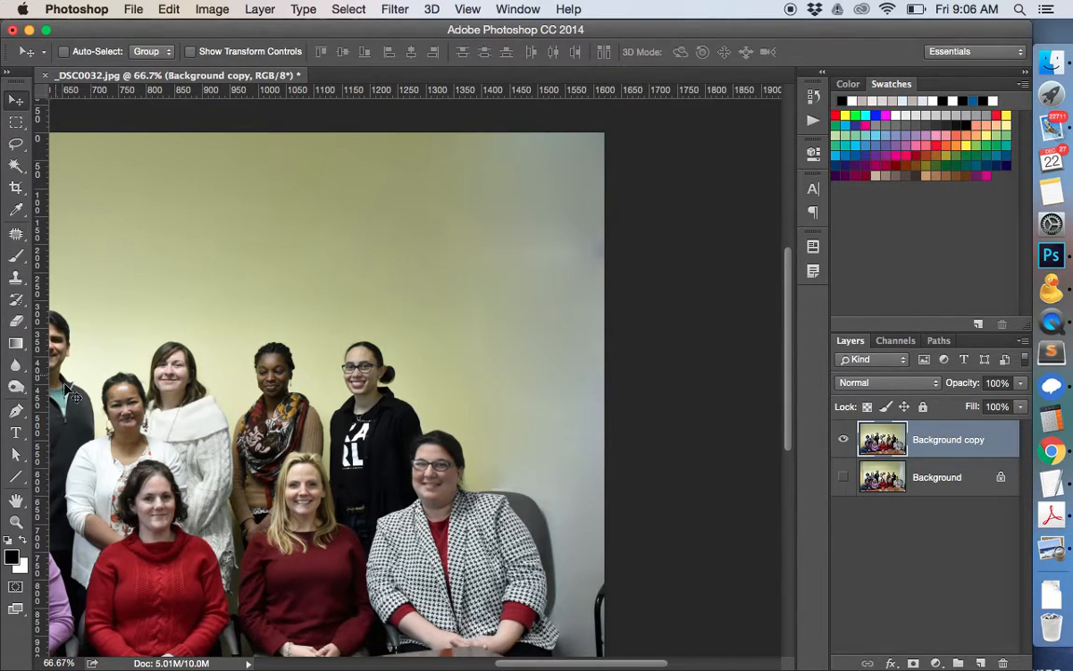
left_click(16, 258)
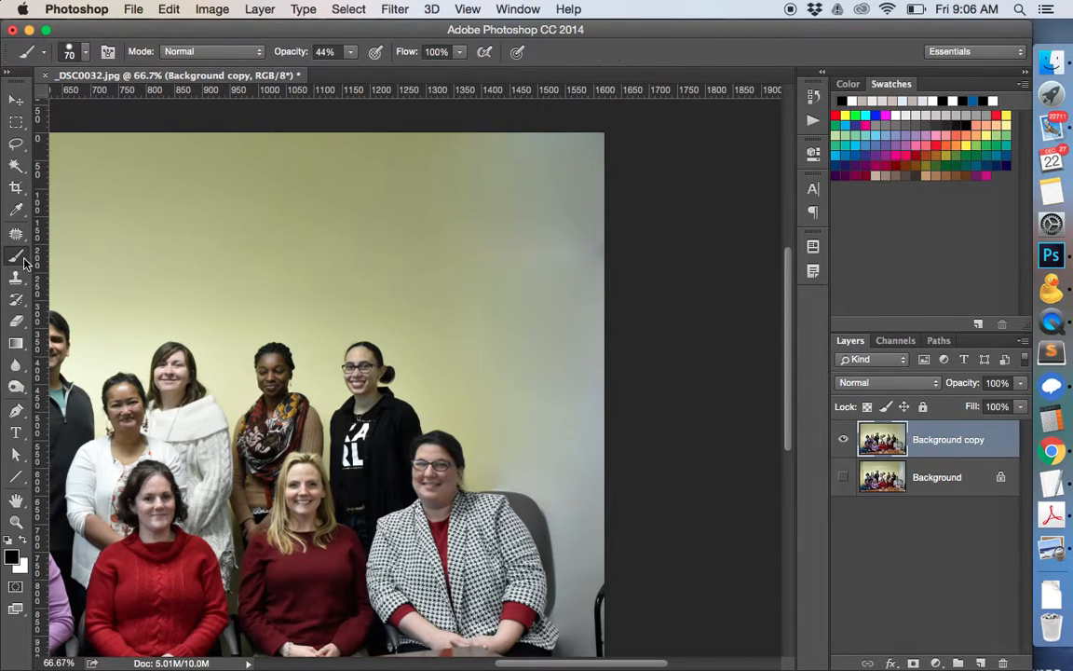
right_click(25, 263)
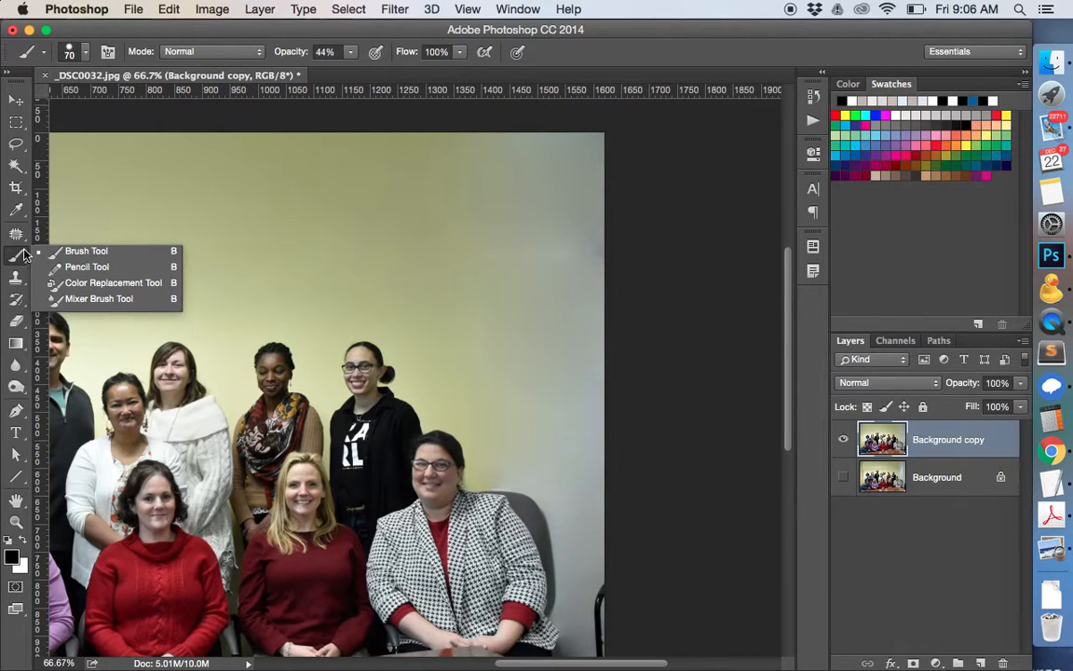
left_click(16, 234)
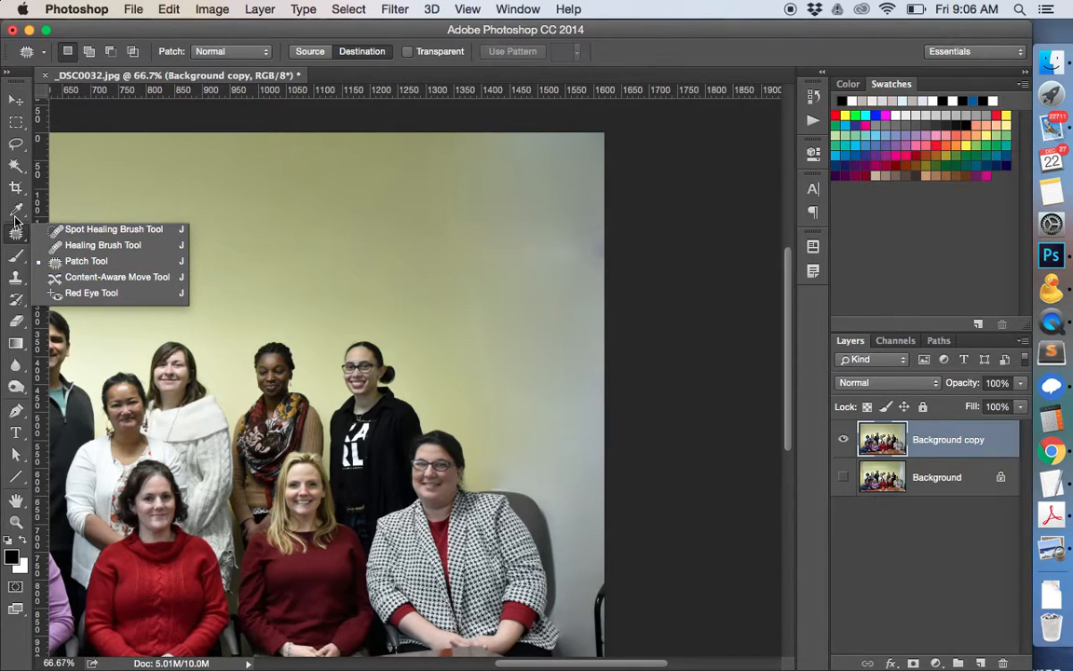
left_click(16, 166)
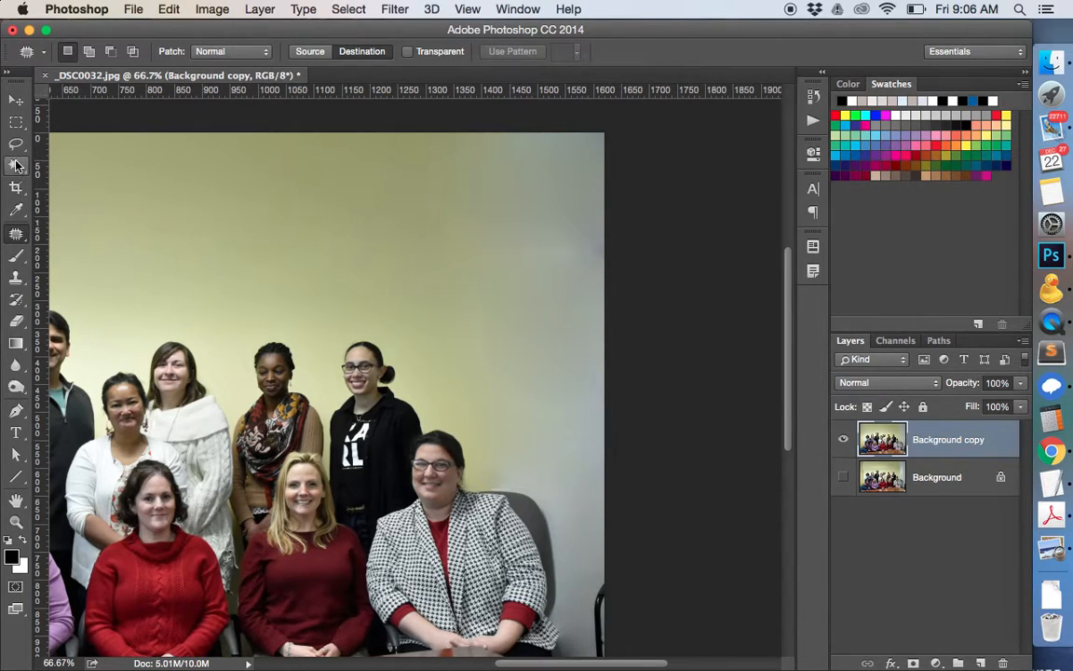
left_click(15, 166)
left_click(16, 166)
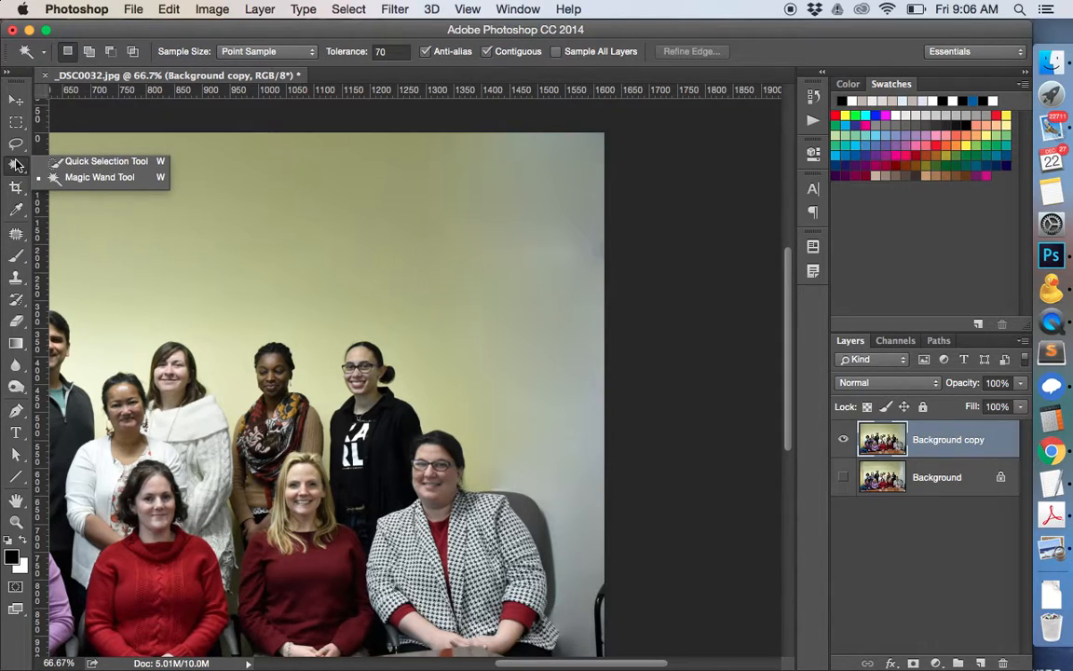
left_click(16, 165)
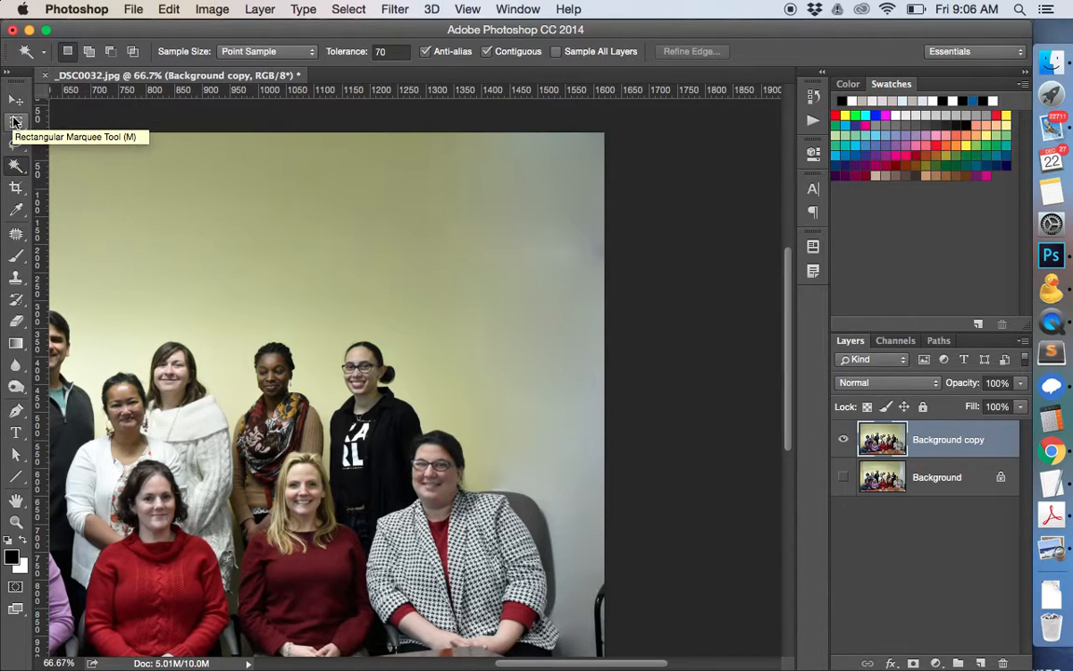
left_click(16, 124)
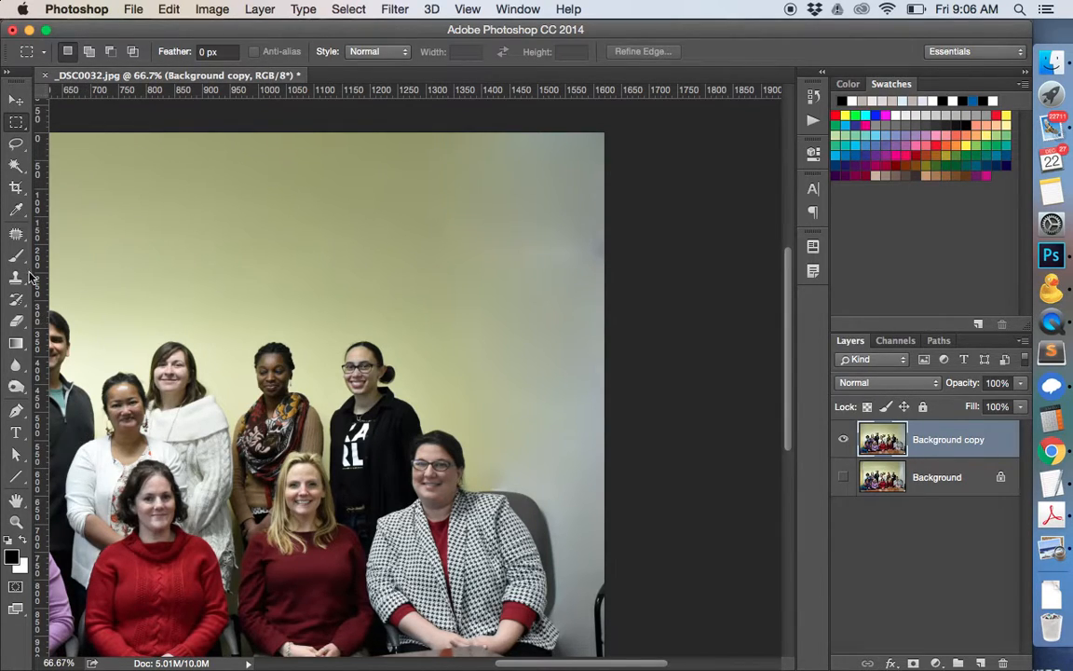
Duplicate the Background copy layer and shift the duplicate to the right so its yellow wall covers the gray right edge.
right_click(945, 450)
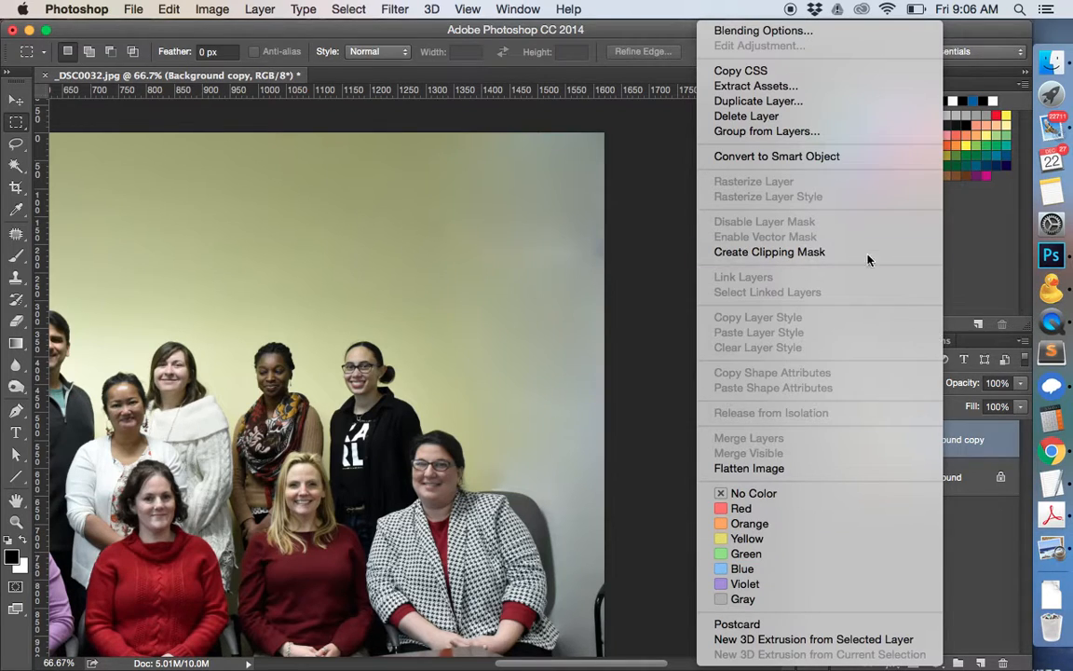
left_click(802, 101)
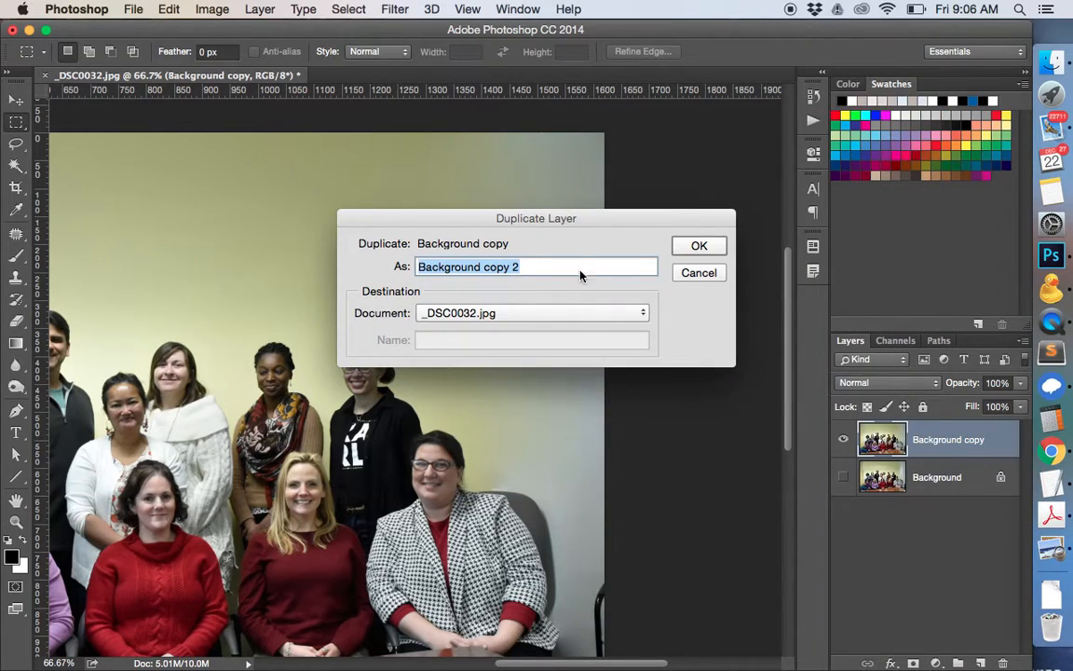
left_click(699, 246)
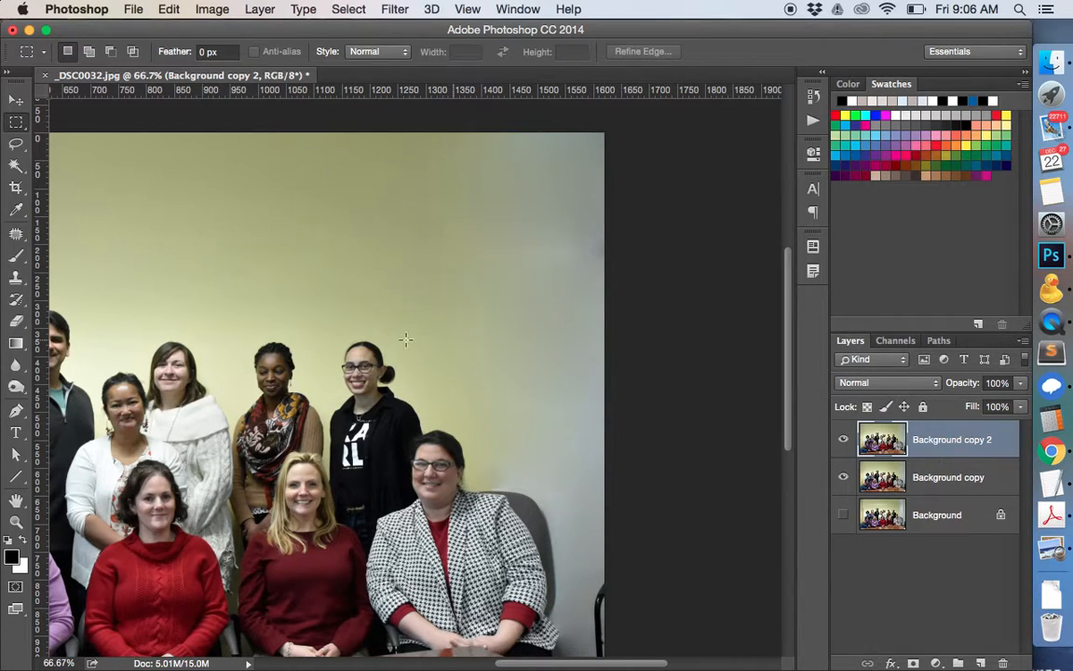
left_click(19, 102)
left_click_drag(287, 364, 392, 367)
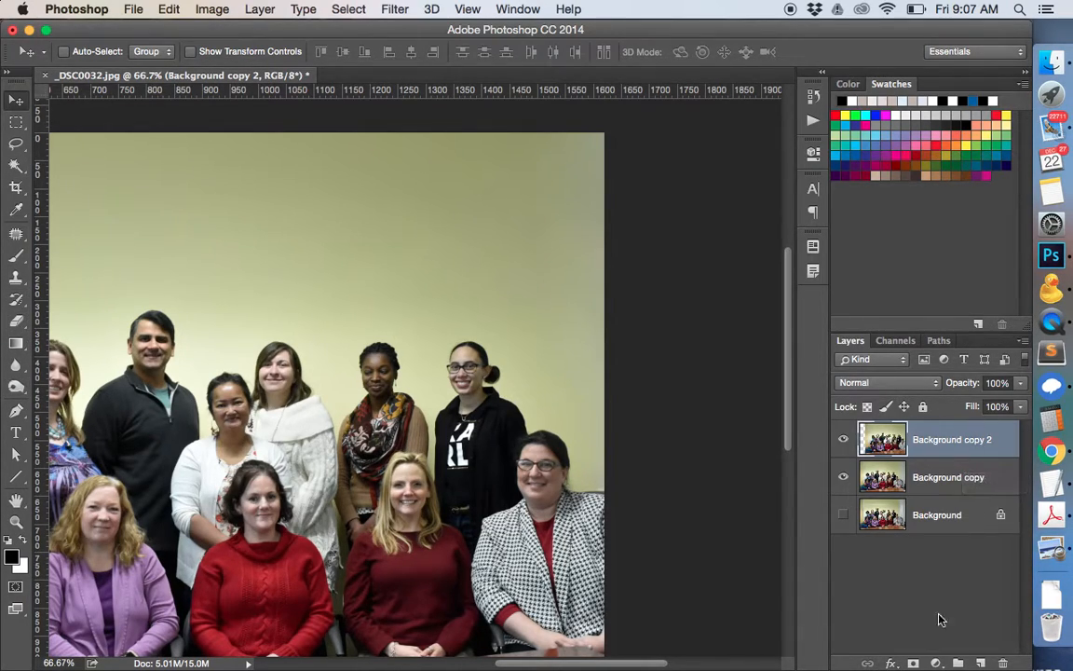
Add a mask to the shifted layer and paint black along the wall's right edge with a 198 px brush at 0% hardness.
left_click(914, 664)
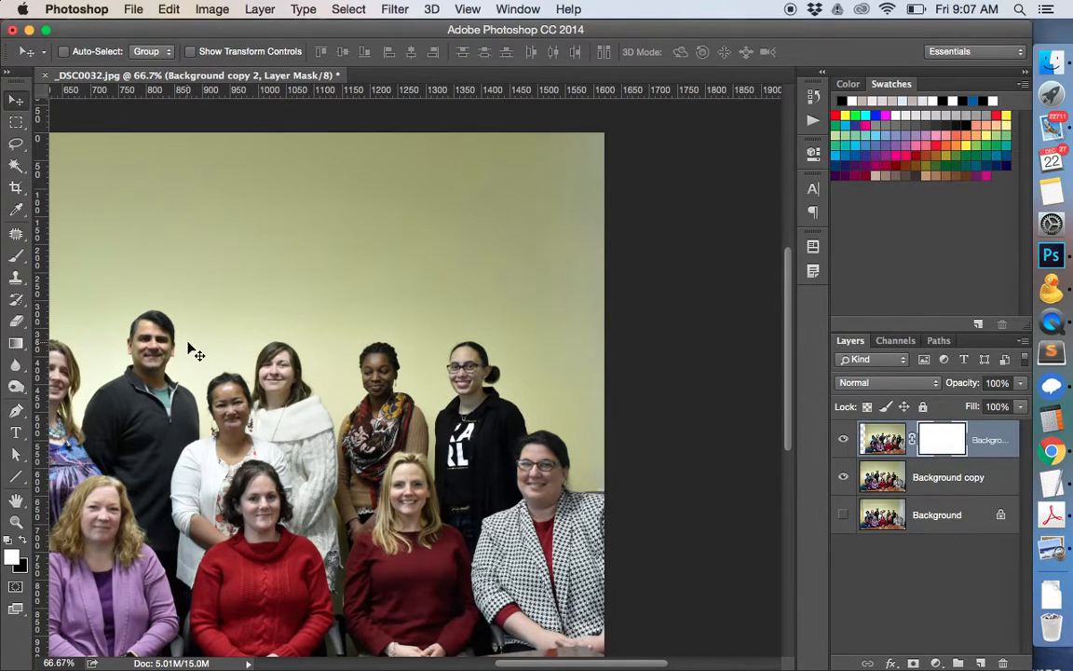
left_click(17, 257)
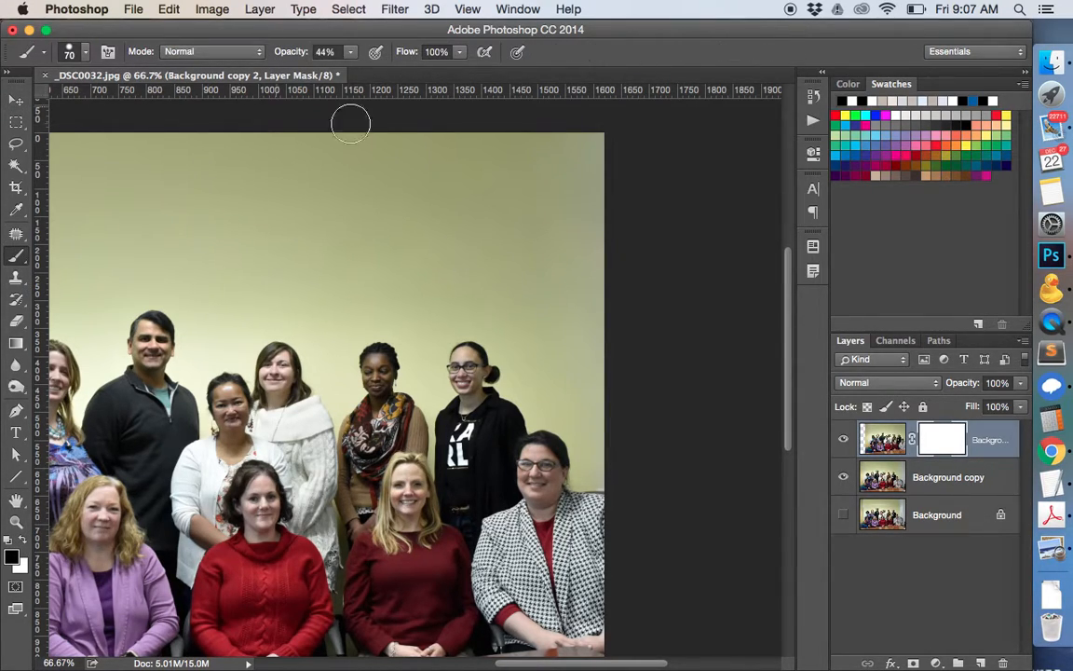
left_click(85, 54)
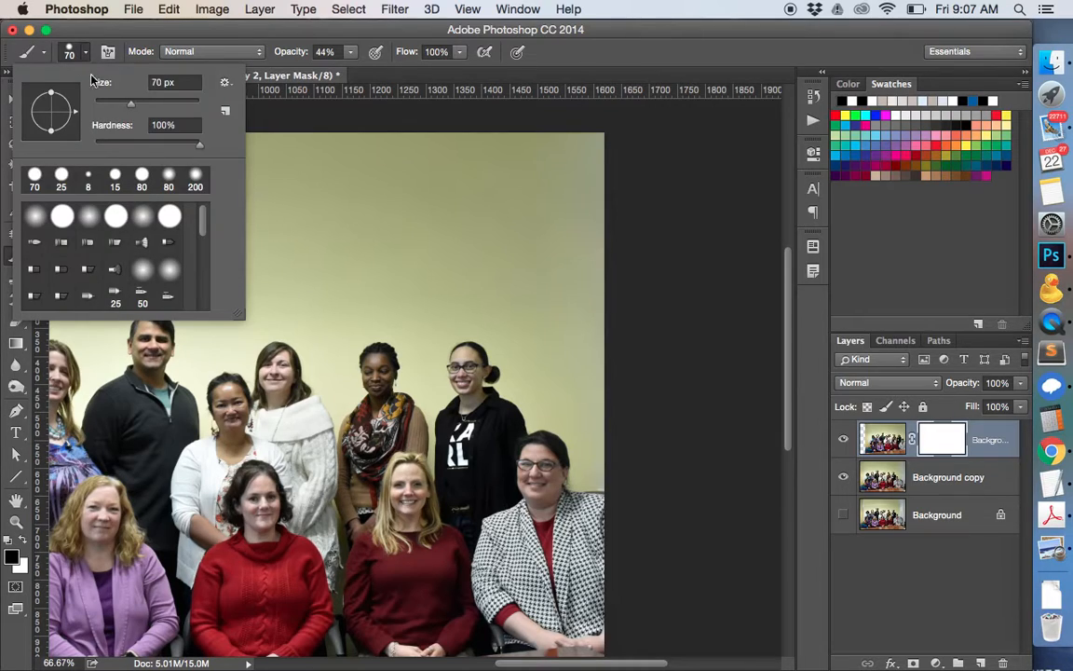
left_click_drag(199, 146, 89, 140)
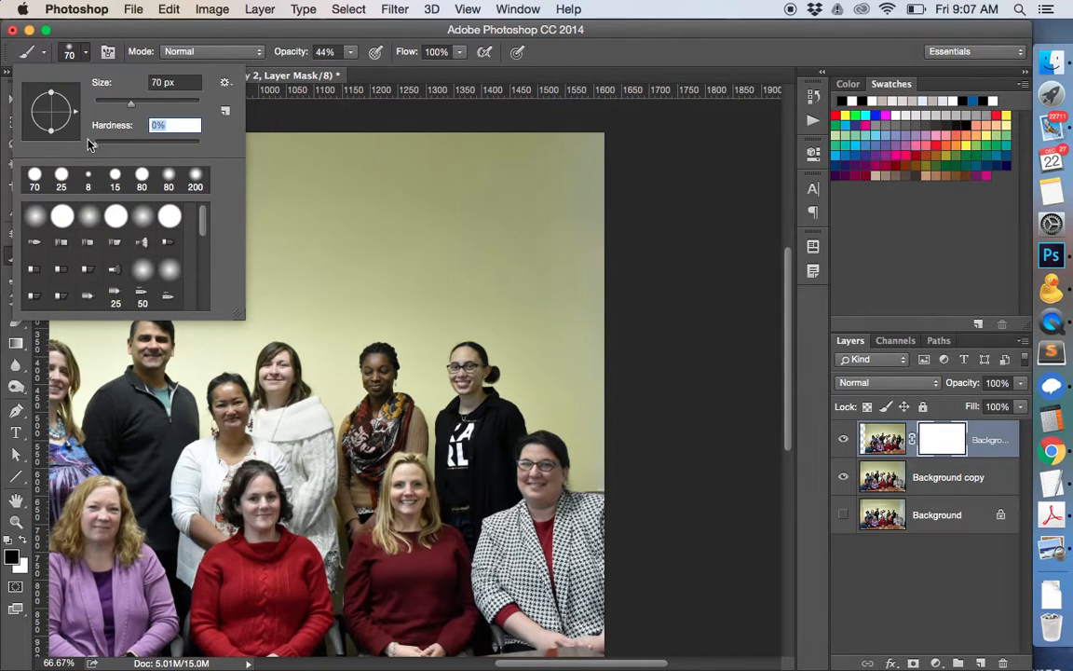
left_click_drag(131, 109, 148, 111)
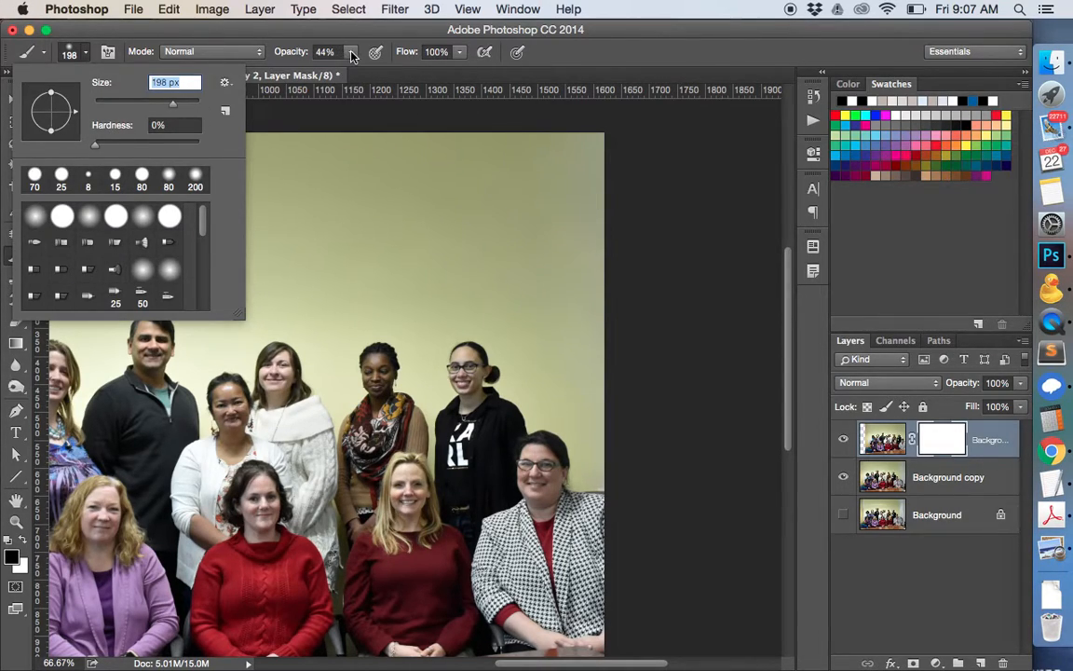
left_click(582, 200)
mouse_move(583, 238)
left_mouse_down()
mouse_move(602, 275)
mouse_move(607, 338)
mouse_move(585, 352)
mouse_move(541, 156)
mouse_move(508, 152)
mouse_move(524, 204)
mouse_move(490, 193)
mouse_move(582, 358)
left_mouse_up()
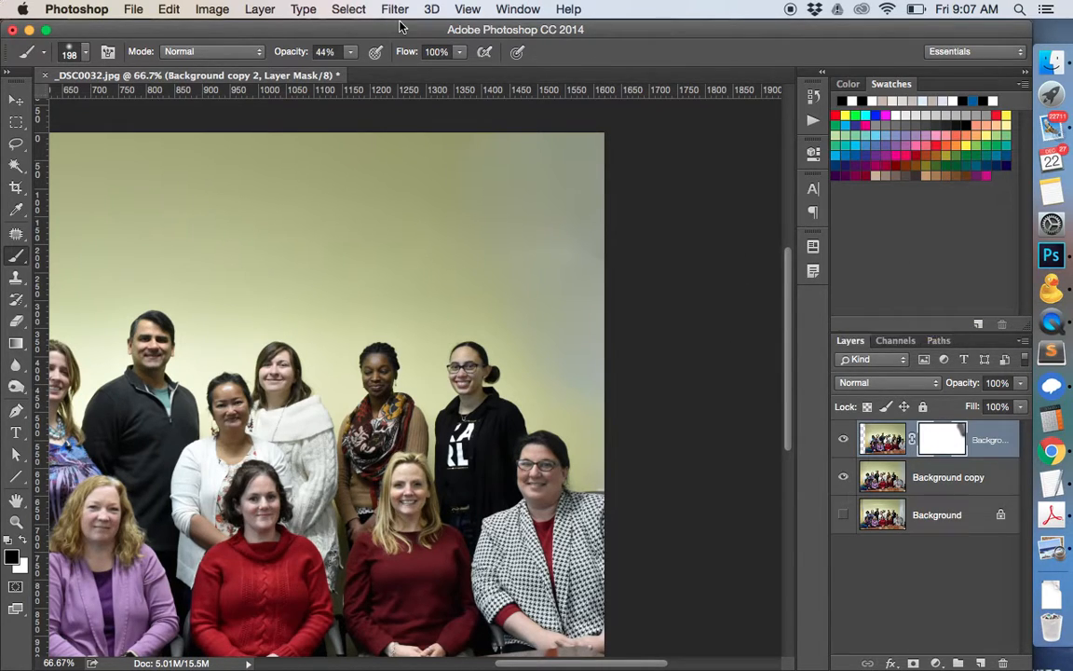
Undo the last brush stroke on the shifted layer's mask.
left_click(166, 9)
mouse_move(205, 8)
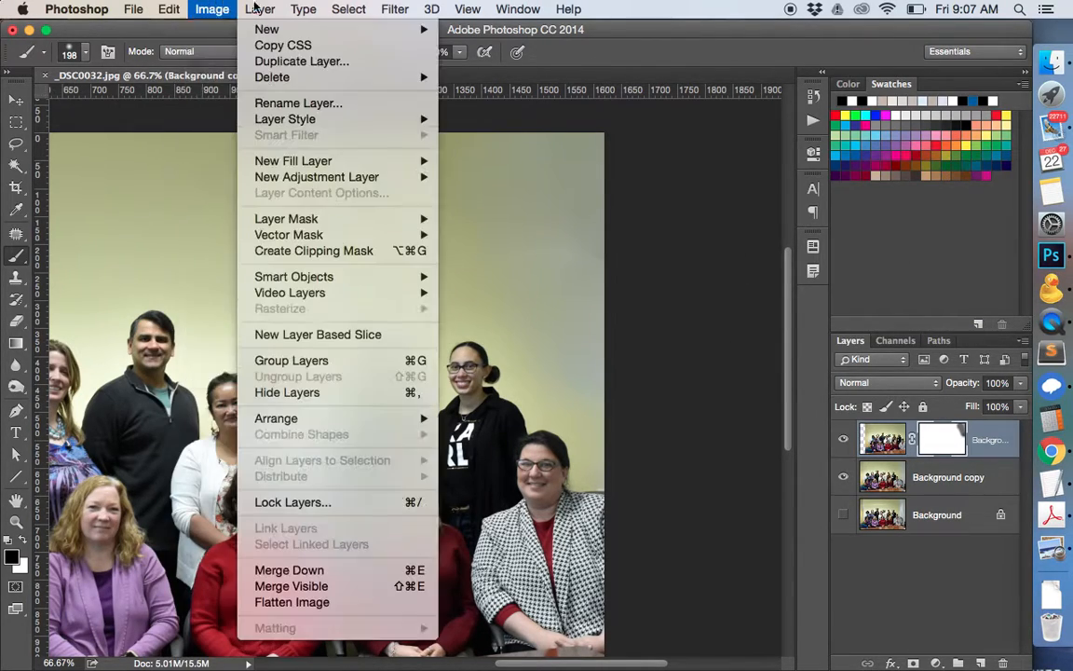
mouse_move(154, 5)
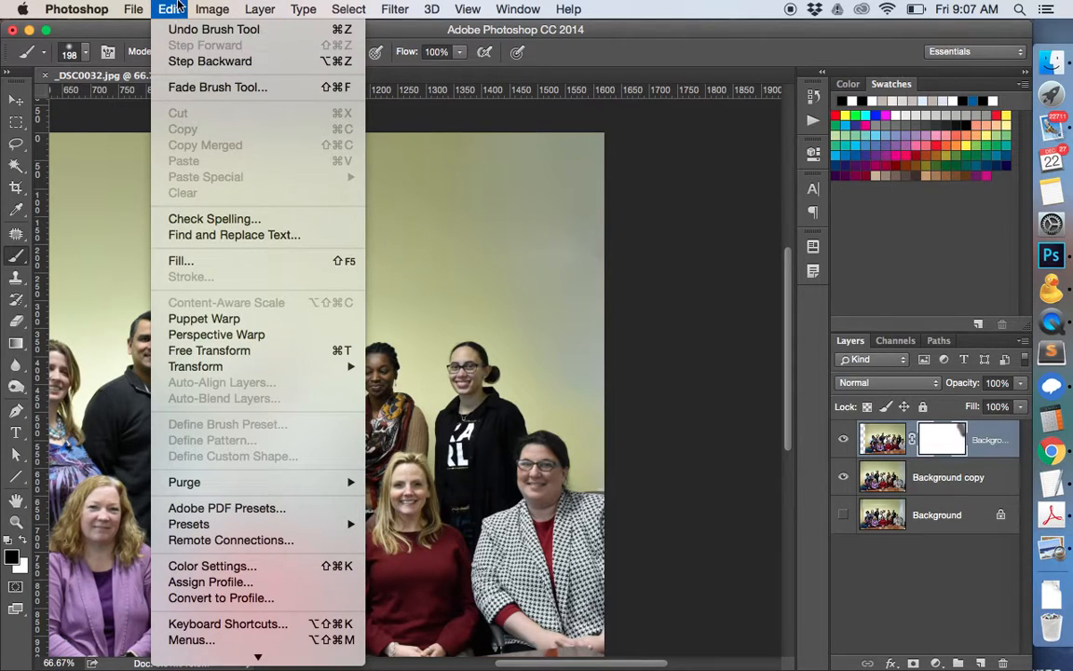
left_click(182, 29)
left_click(169, 8)
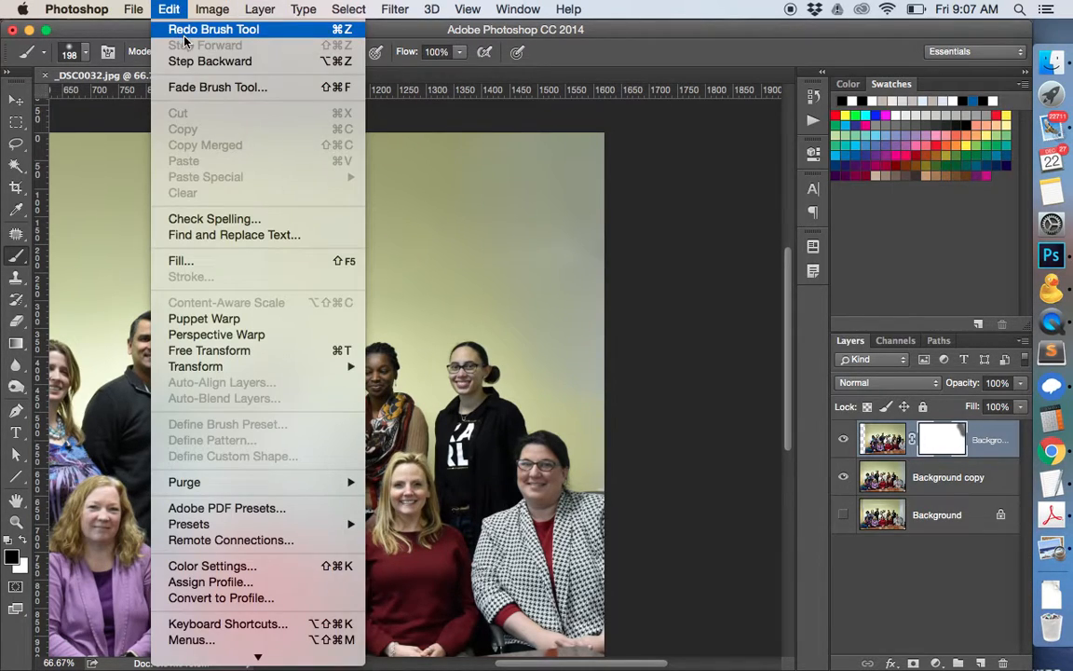
key("Escape")
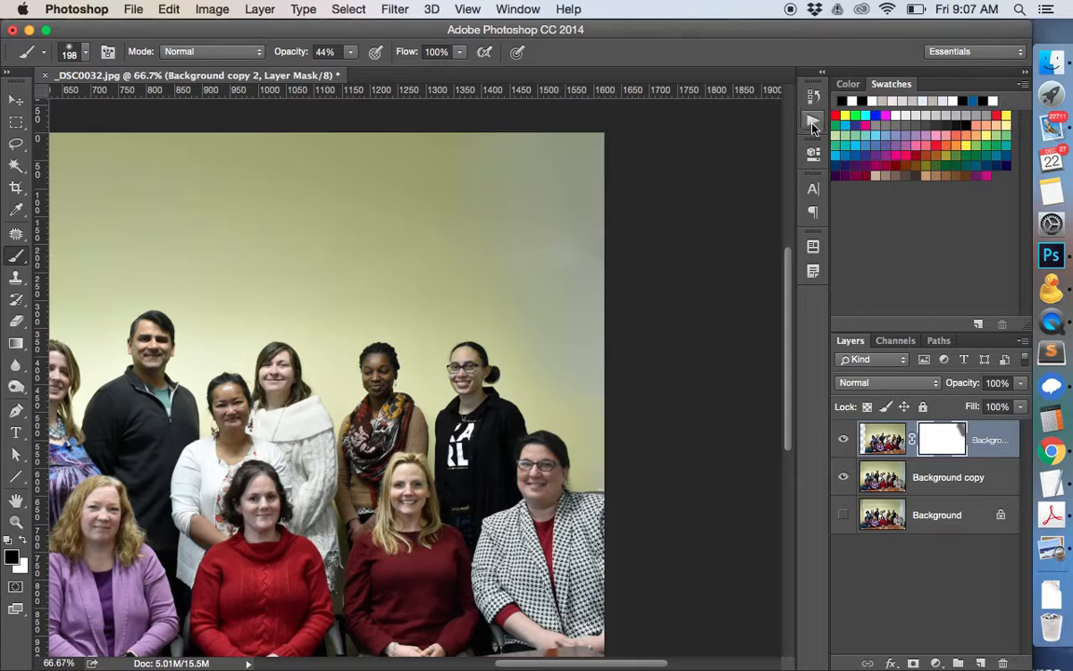
Revert the image to the state right after the layer mask was added and shift the duplicate layer further right.
left_click(813, 99)
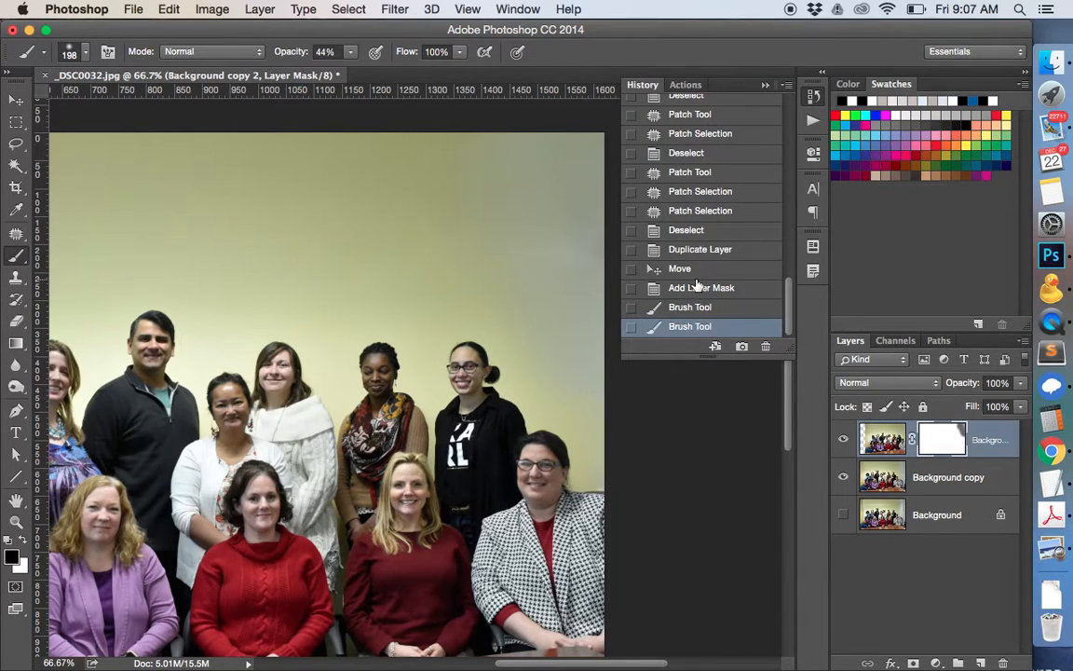
left_click(694, 272)
left_click(731, 293)
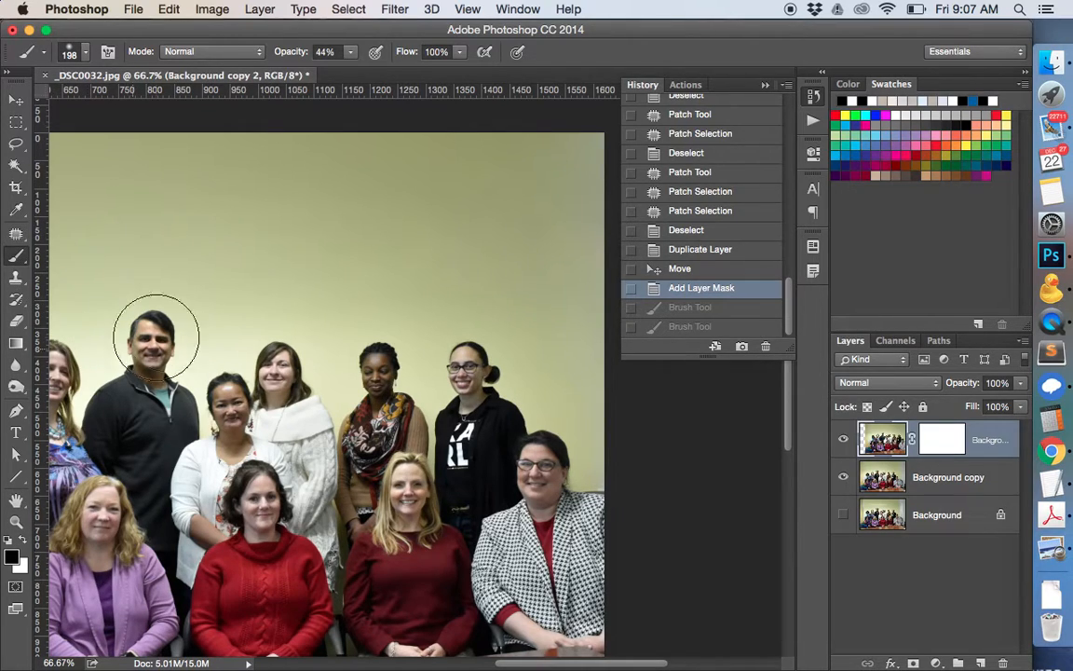
left_click(766, 85)
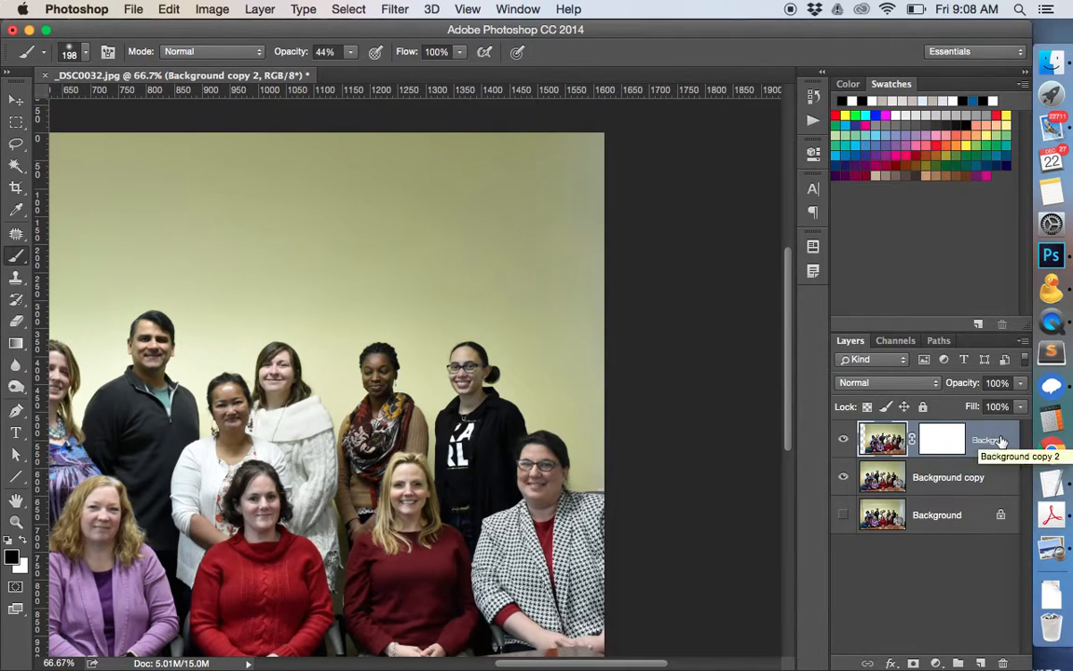
left_click(17, 100)
left_click_drag(267, 237, 305, 236)
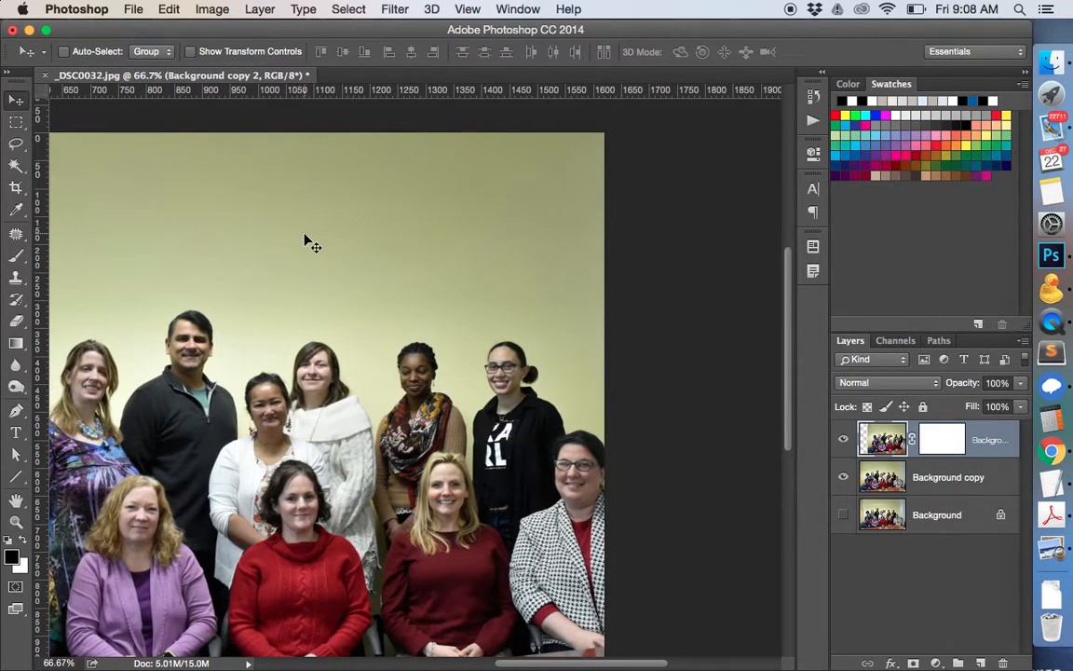
Paint black over the shifted people on the duplicate's mask with a soft 198 px brush at 84% opacity.
left_click(942, 442)
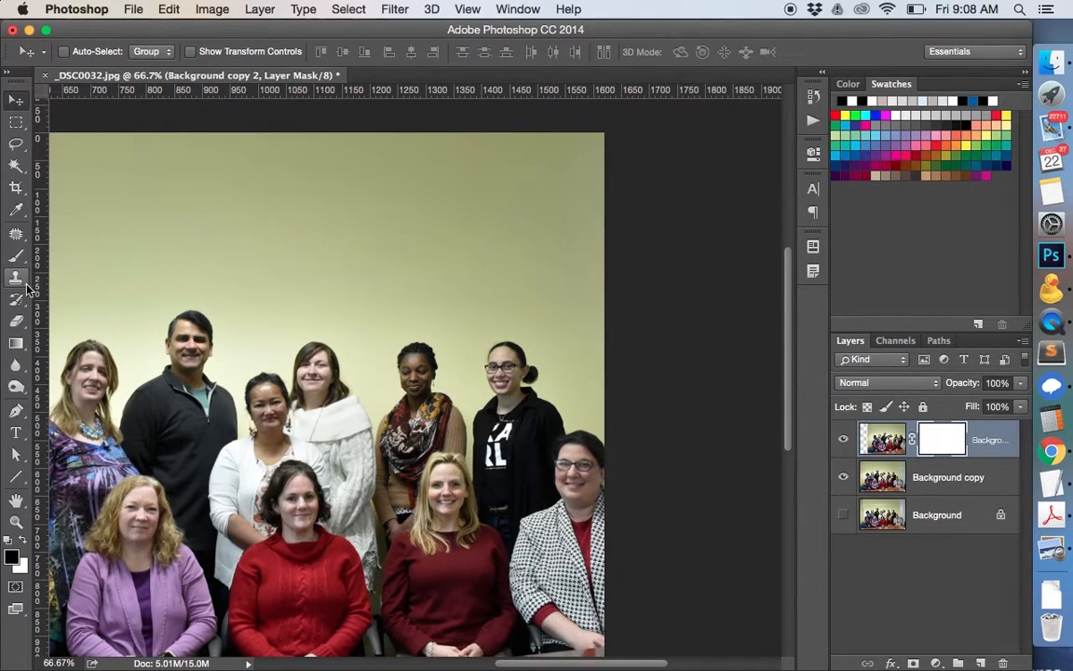
left_click(16, 255)
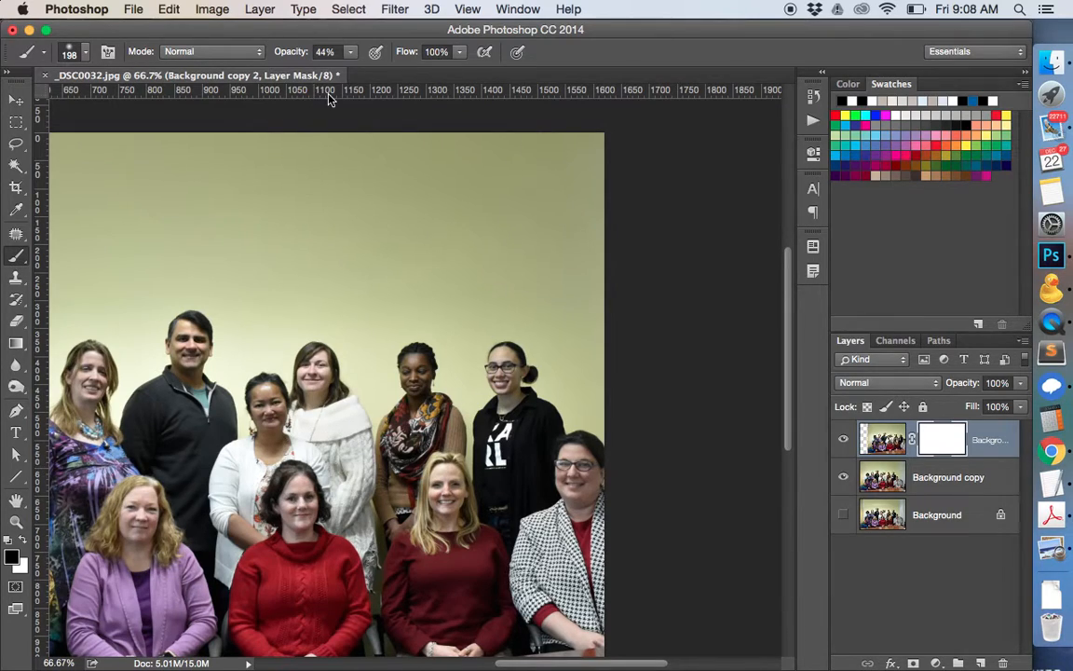
left_click(352, 53)
left_click_drag(355, 70, 386, 73)
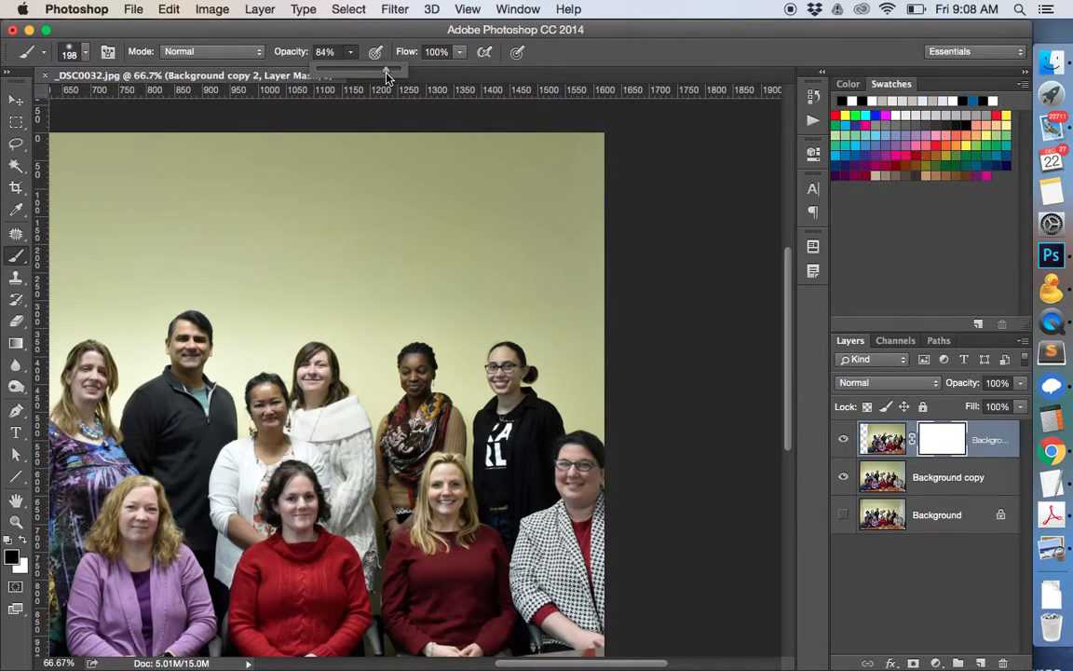
left_click(86, 52)
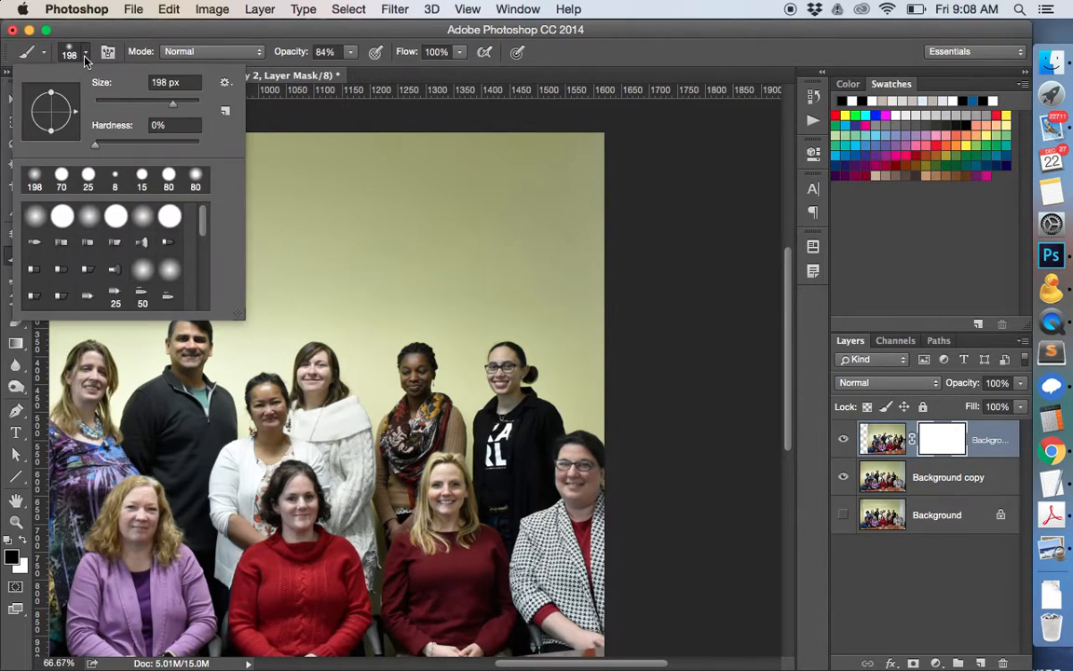
left_click(85, 54)
mouse_move(460, 587)
left_mouse_down()
mouse_move(510, 597)
mouse_move(535, 587)
mouse_move(539, 561)
mouse_move(525, 558)
mouse_move(537, 553)
mouse_move(542, 514)
mouse_move(532, 546)
mouse_move(522, 489)
mouse_move(446, 421)
mouse_move(440, 437)
mouse_move(452, 415)
mouse_move(439, 426)
mouse_move(383, 414)
mouse_move(372, 392)
mouse_move(499, 382)
mouse_move(296, 424)
mouse_move(340, 410)
left_mouse_up()
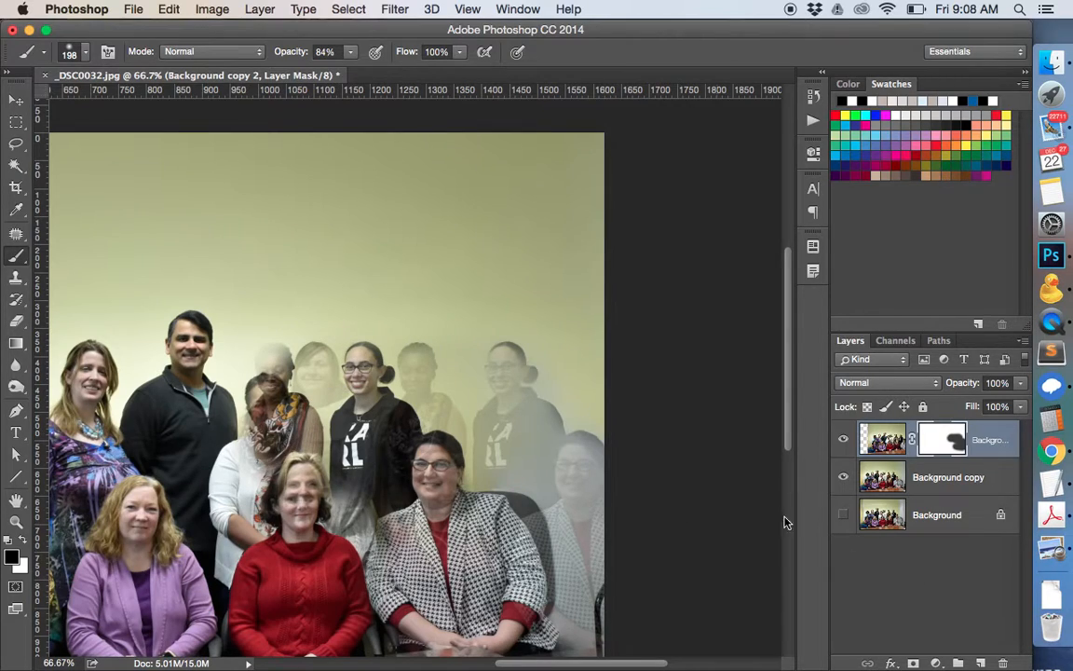
left_click_drag(537, 503, 499, 555)
mouse_move(354, 485)
left_mouse_down()
mouse_move(395, 466)
mouse_move(268, 485)
mouse_move(247, 391)
mouse_move(186, 372)
mouse_move(275, 515)
mouse_move(177, 536)
mouse_move(122, 494)
left_mouse_up()
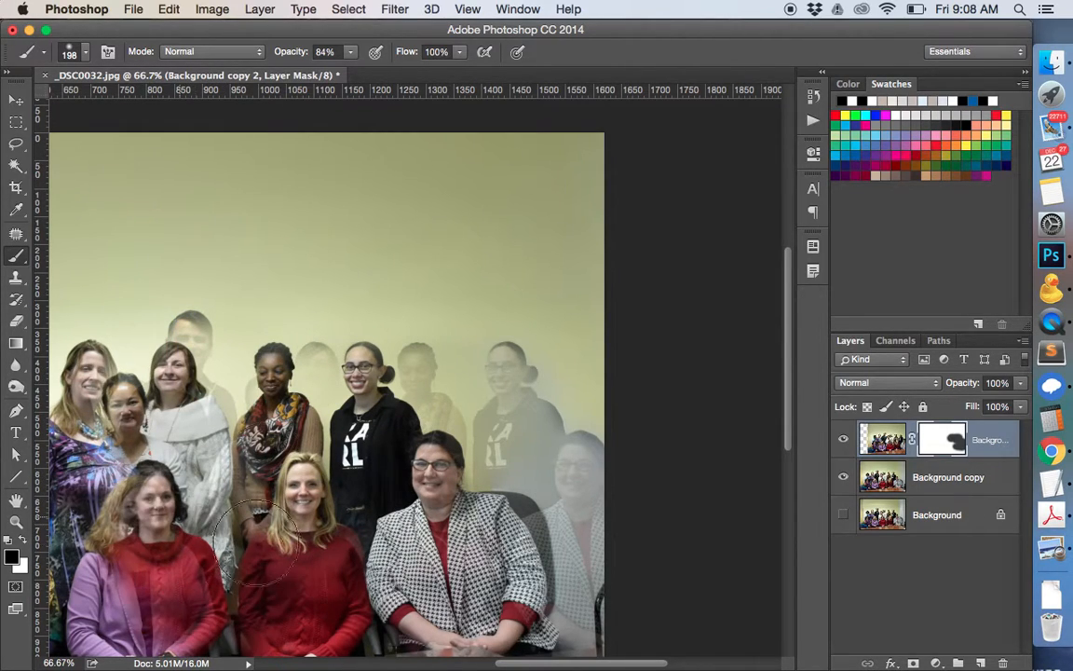
mouse_move(310, 378)
left_mouse_down()
mouse_move(322, 407)
mouse_move(344, 408)
mouse_move(284, 358)
mouse_move(310, 369)
mouse_move(337, 349)
mouse_move(402, 369)
mouse_move(401, 359)
mouse_move(420, 450)
mouse_move(396, 407)
mouse_move(408, 362)
mouse_move(397, 350)
mouse_move(412, 371)
mouse_move(482, 364)
mouse_move(500, 463)
mouse_move(532, 462)
mouse_move(543, 473)
mouse_move(522, 485)
mouse_move(547, 513)
mouse_move(569, 495)
mouse_move(528, 463)
mouse_move(514, 424)
mouse_move(560, 437)
mouse_move(564, 512)
mouse_move(570, 499)
mouse_move(565, 527)
mouse_move(529, 568)
mouse_move(528, 627)
mouse_move(500, 656)
mouse_move(456, 627)
mouse_move(583, 620)
mouse_move(583, 582)
mouse_move(596, 623)
mouse_move(590, 599)
mouse_move(581, 613)
mouse_move(552, 607)
mouse_move(558, 576)
mouse_move(539, 521)
mouse_move(489, 483)
mouse_move(521, 439)
mouse_move(518, 405)
mouse_move(522, 419)
mouse_move(341, 485)
mouse_move(326, 372)
mouse_move(323, 627)
mouse_move(313, 387)
mouse_move(320, 471)
mouse_move(305, 649)
mouse_move(305, 479)
mouse_move(283, 338)
mouse_move(302, 574)
mouse_move(326, 555)
mouse_move(322, 257)
mouse_move(410, 503)
mouse_move(368, 415)
mouse_move(464, 476)
left_mouse_up()
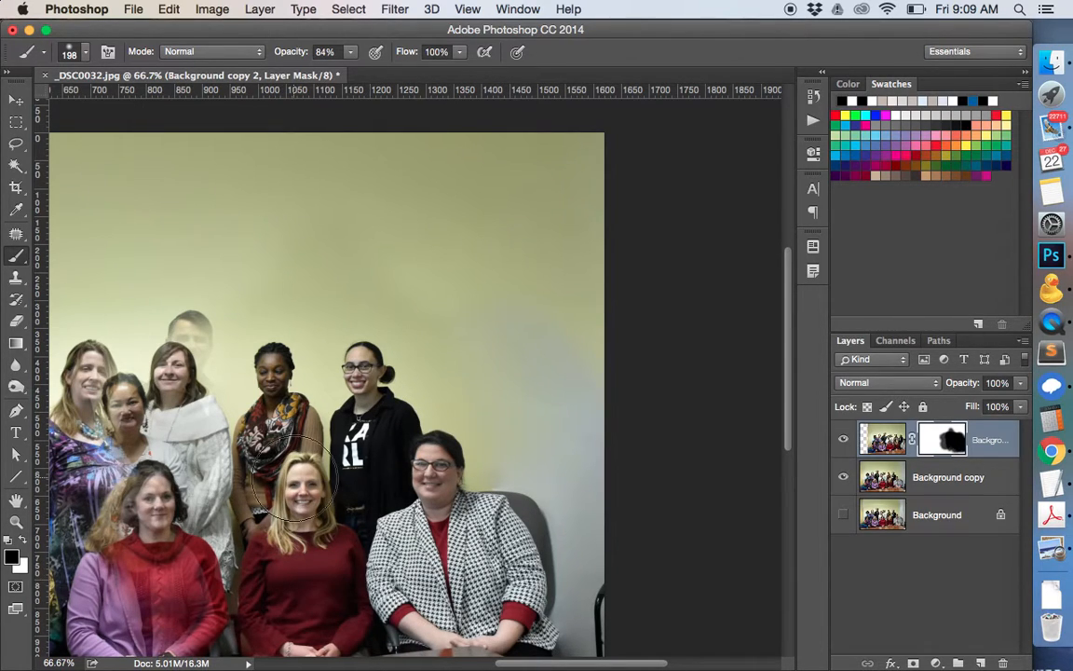
Select a rectangle of plain wall in the photo's upper-right corner and copy it from the shifted layer onto a new layer.
left_click(16, 121)
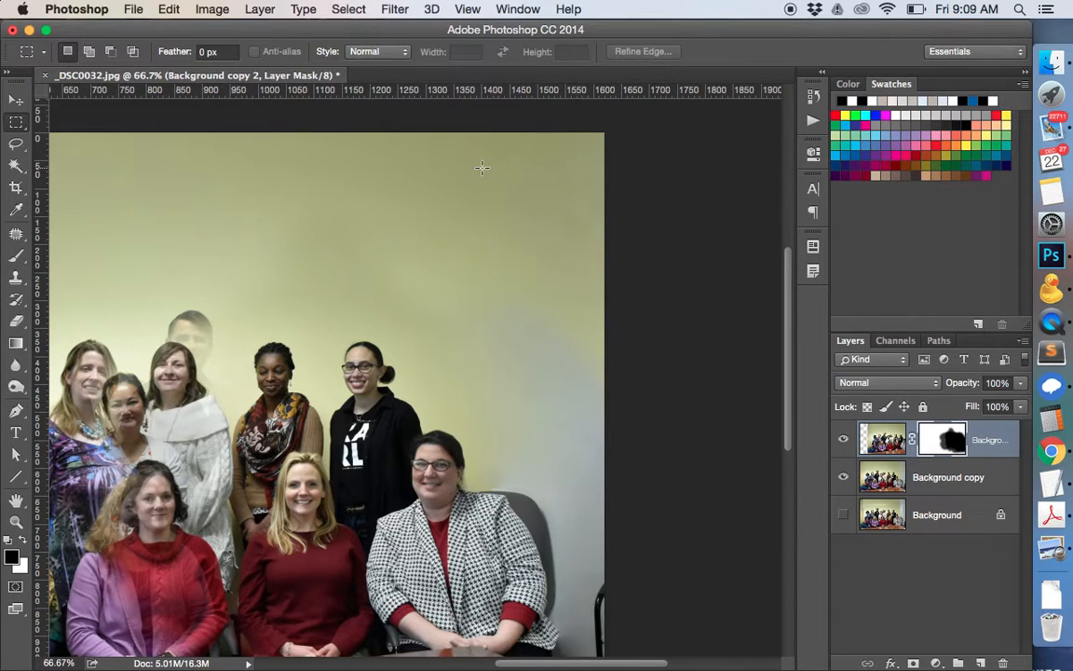
left_click_drag(407, 137, 601, 290)
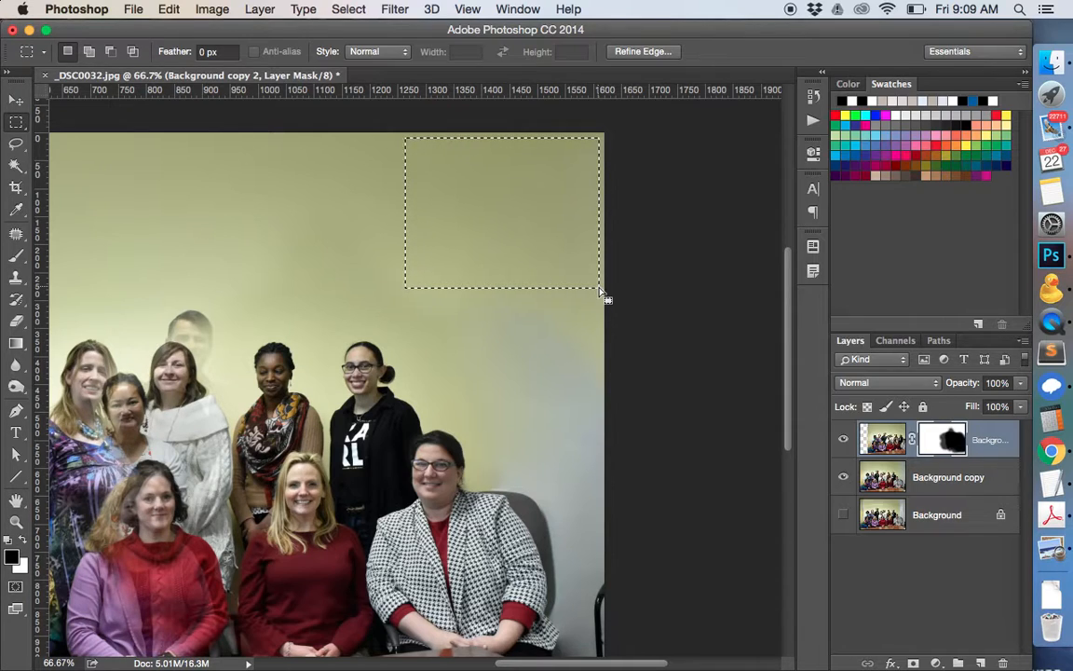
left_click(885, 440)
key("super+c")
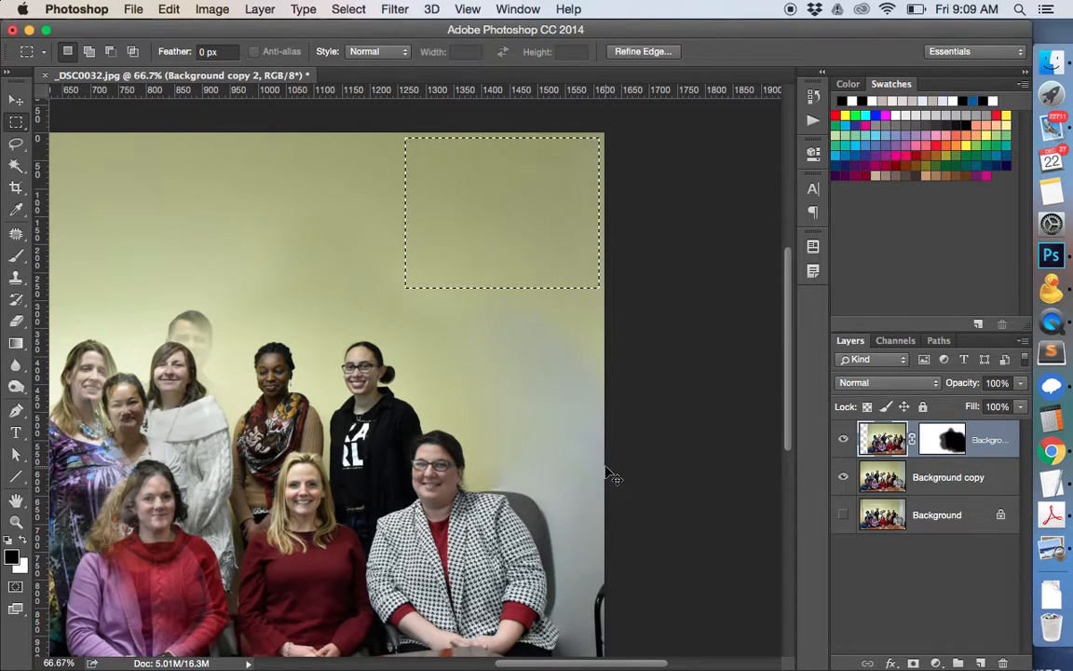
key("super+v")
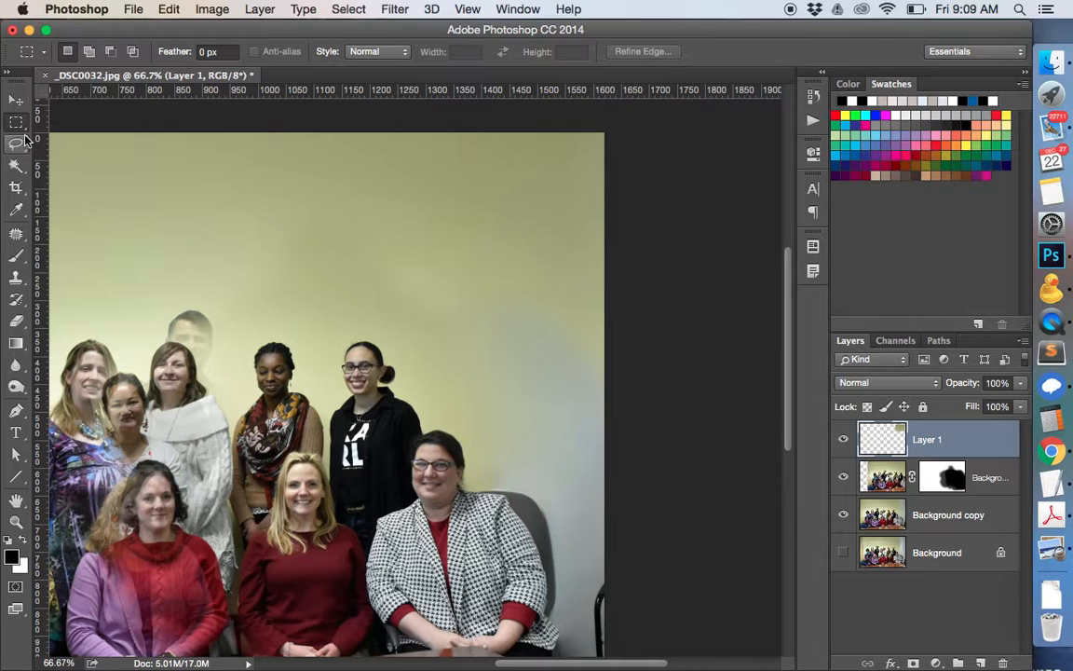
Stretch the copied wall piece to about 382% height and 107% width so it covers the photo's right side.
key("super+t")
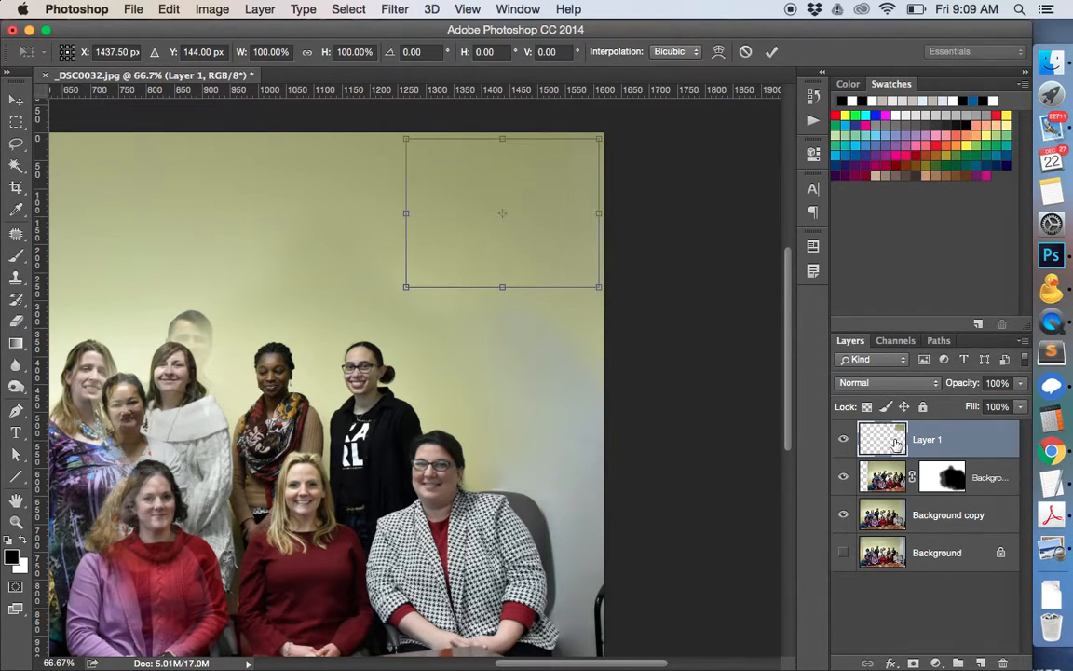
left_click_drag(502, 289, 549, 667)
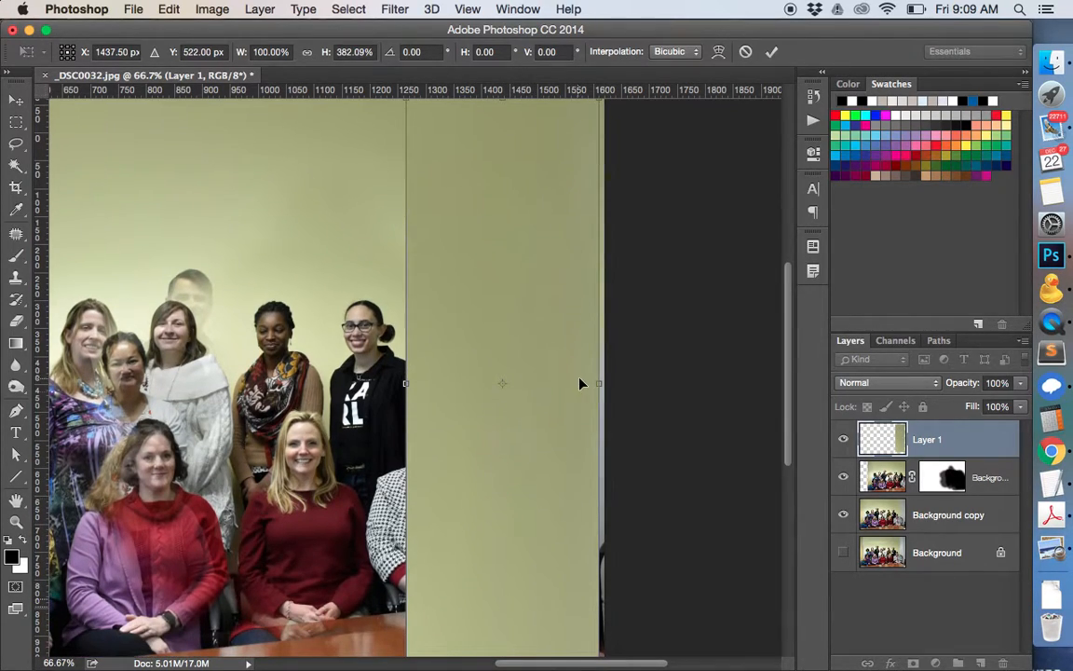
left_click_drag(603, 385, 614, 386)
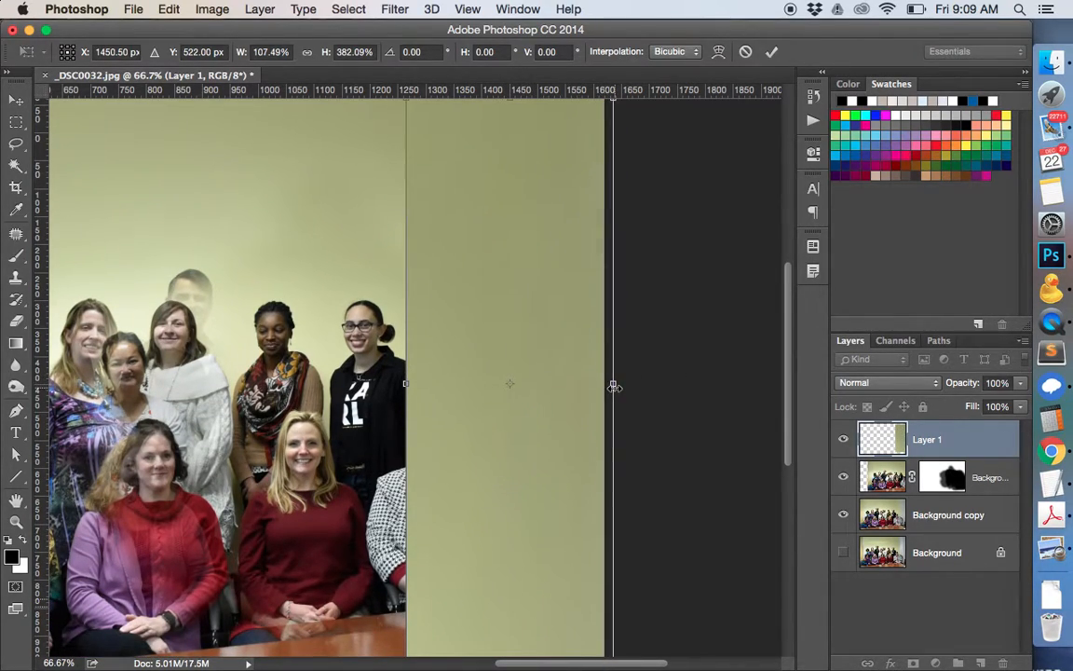
key("Return")
key("m")
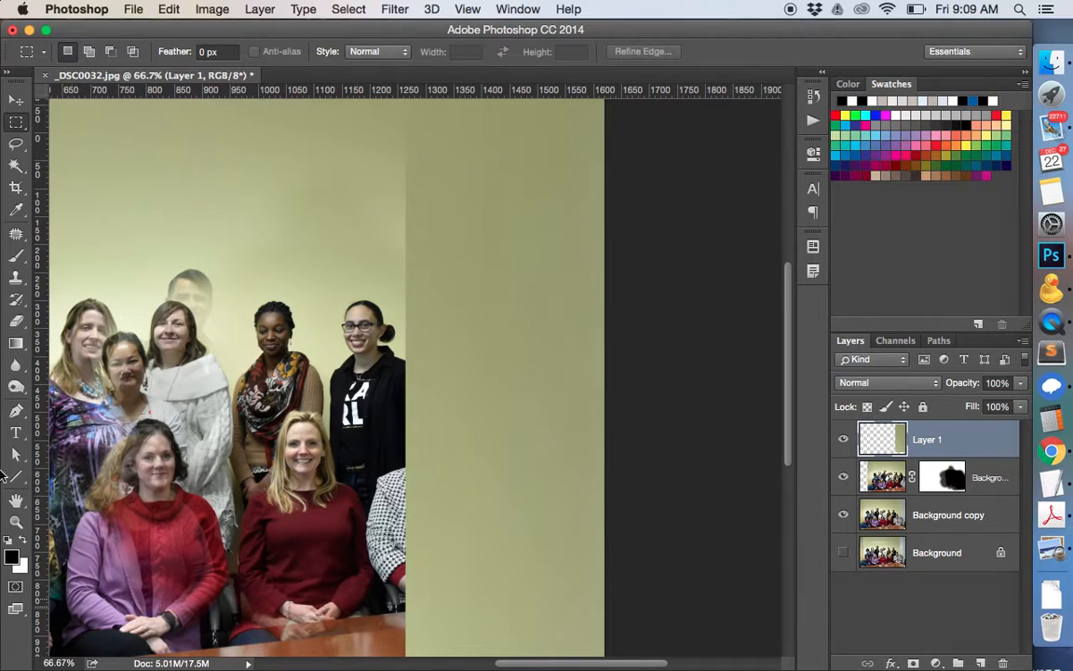
Add a mask to the wall piece and paint black over its inner edge and the covered people at 42% opacity.
left_click(913, 663)
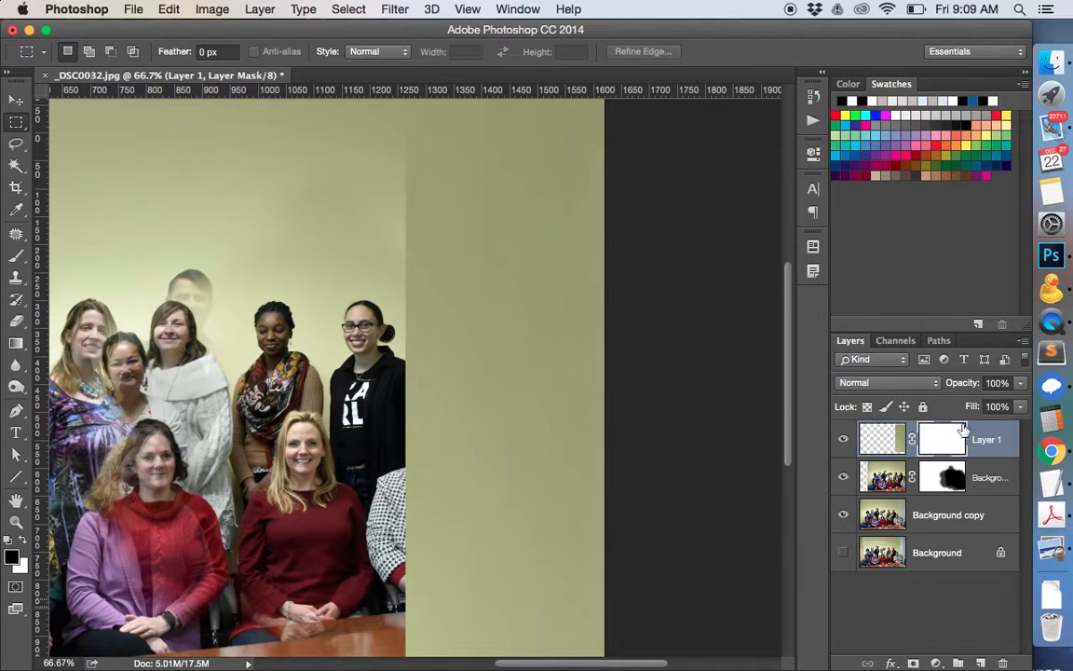
left_click(16, 255)
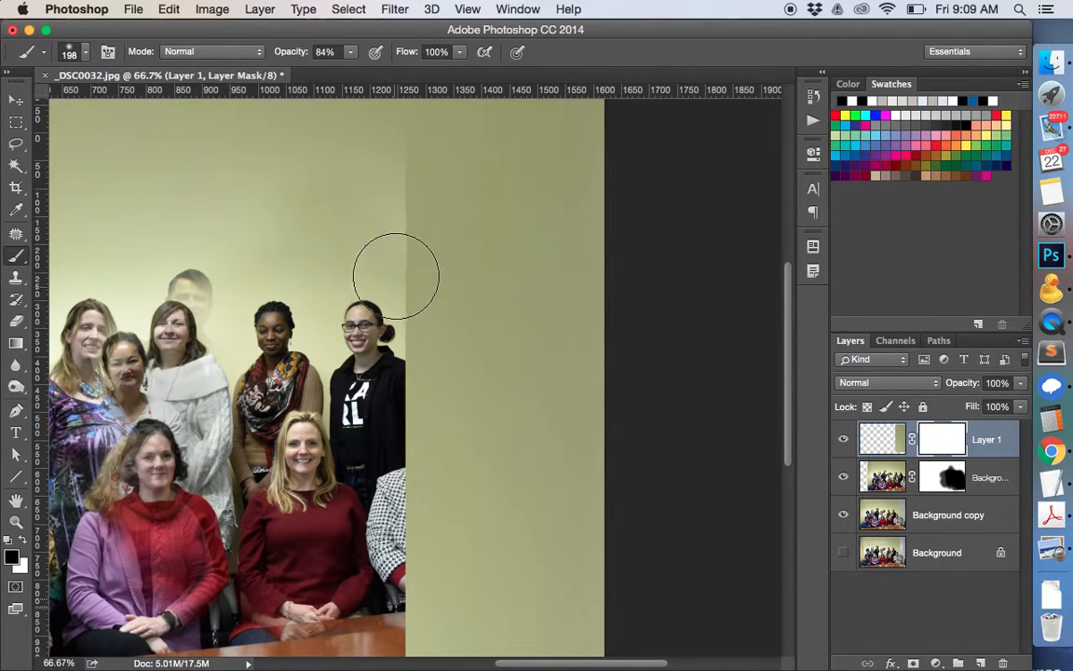
left_click_drag(351, 55, 321, 72)
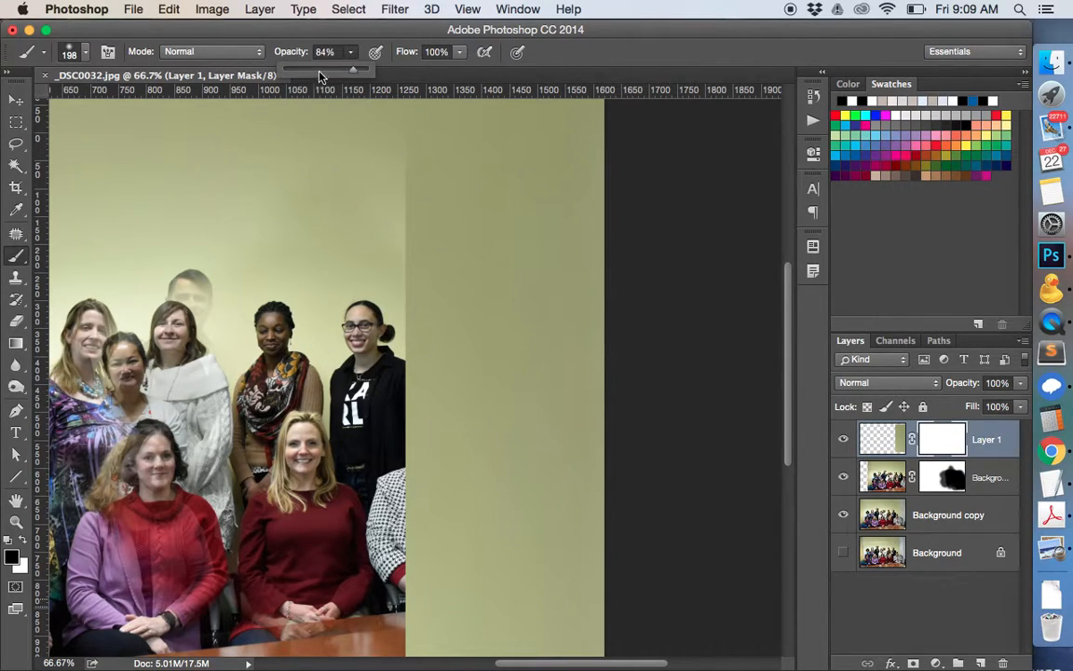
mouse_move(398, 233)
left_mouse_down()
mouse_move(385, 174)
mouse_move(351, 171)
mouse_move(388, 201)
mouse_move(385, 163)
mouse_move(371, 169)
mouse_move(367, 145)
mouse_move(367, 189)
mouse_move(394, 166)
left_mouse_up()
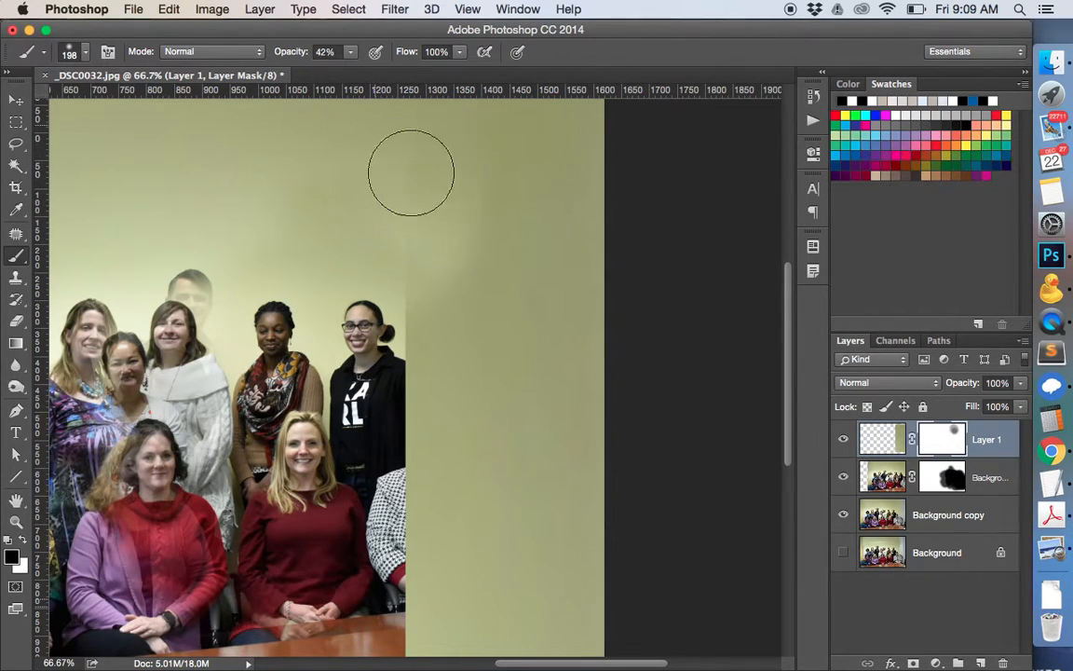
left_click_drag(389, 316, 383, 290)
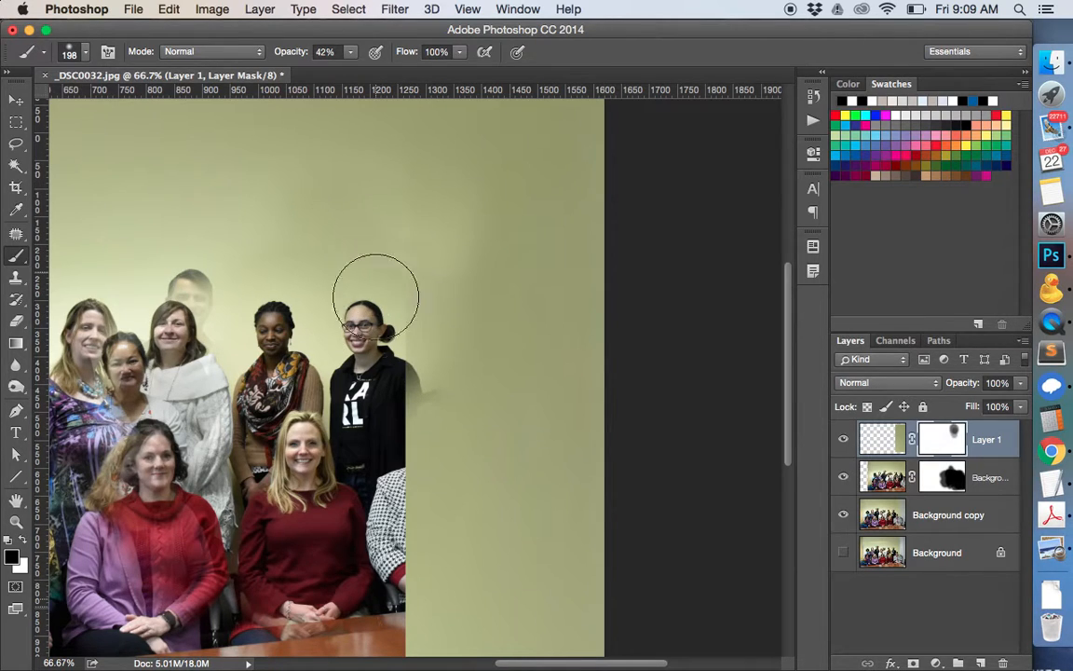
mouse_move(383, 247)
left_mouse_down()
mouse_move(424, 410)
mouse_move(370, 386)
mouse_move(357, 419)
mouse_move(365, 332)
mouse_move(384, 420)
left_mouse_up()
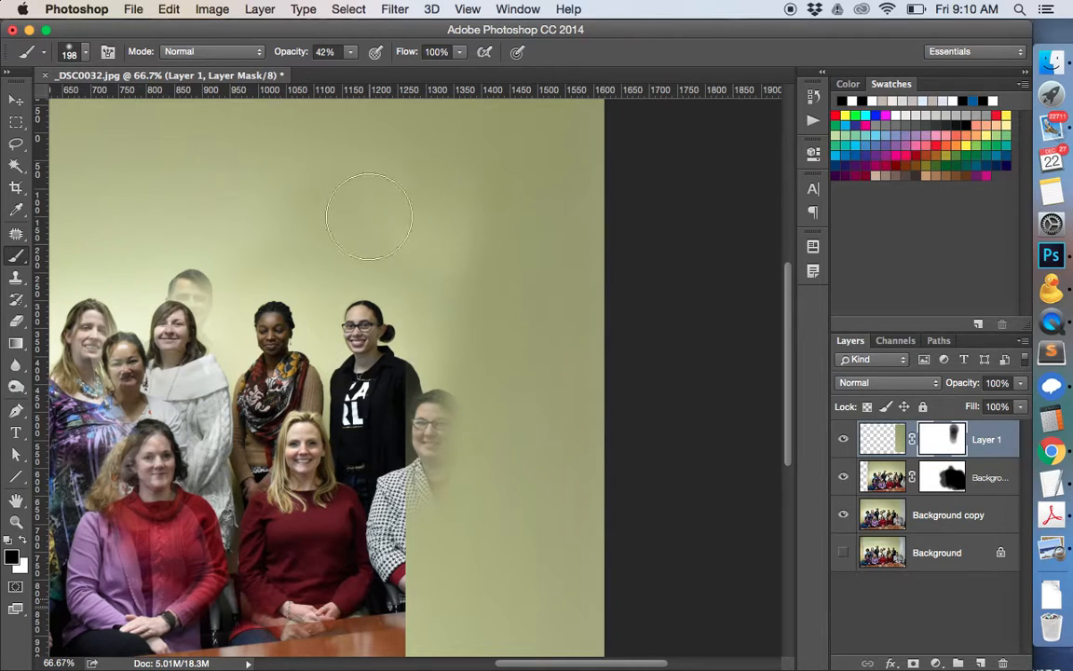
mouse_move(353, 221)
left_mouse_down()
mouse_move(379, 537)
mouse_move(387, 524)
mouse_move(380, 392)
mouse_move(378, 501)
mouse_move(371, 435)
mouse_move(376, 410)
mouse_move(394, 540)
mouse_move(394, 590)
mouse_move(383, 585)
mouse_move(392, 651)
mouse_move(399, 639)
mouse_move(385, 622)
mouse_move(402, 627)
mouse_move(424, 663)
mouse_move(414, 587)
mouse_move(422, 513)
mouse_move(391, 473)
mouse_move(424, 428)
mouse_move(394, 623)
mouse_move(408, 639)
mouse_move(418, 525)
mouse_move(434, 527)
mouse_move(440, 563)
mouse_move(404, 553)
mouse_move(412, 602)
mouse_move(463, 636)
mouse_move(463, 578)
mouse_move(455, 593)
mouse_move(466, 539)
mouse_move(491, 499)
mouse_move(479, 522)
mouse_move(478, 491)
mouse_move(452, 503)
mouse_move(477, 468)
mouse_move(480, 496)
mouse_move(438, 462)
mouse_move(488, 523)
mouse_move(439, 484)
mouse_move(433, 517)
mouse_move(394, 533)
left_mouse_up()
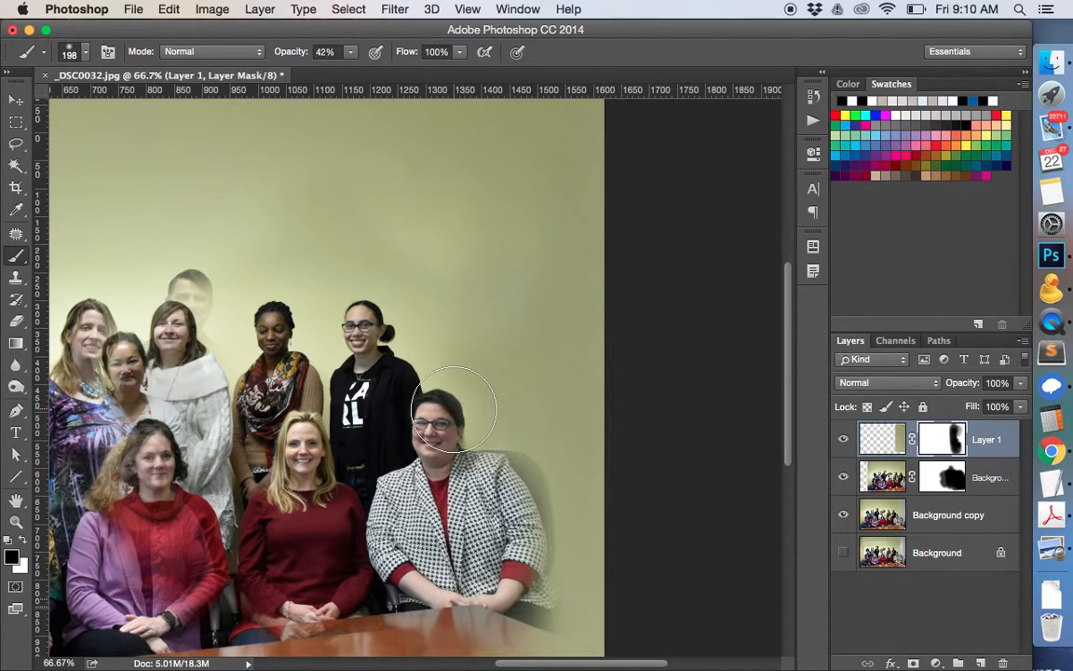
Set the brush to 28 px with 88% hardness and refine the mask around the rightmost woman's jacket and chair.
left_click(85, 53)
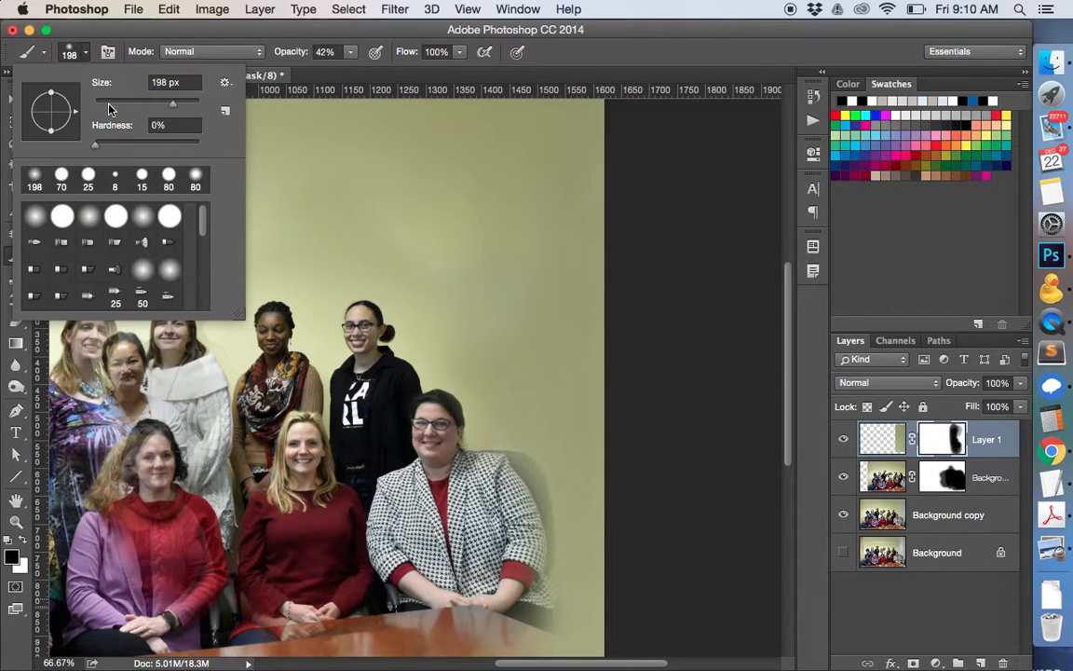
left_click(108, 104)
left_click_drag(96, 149, 188, 155)
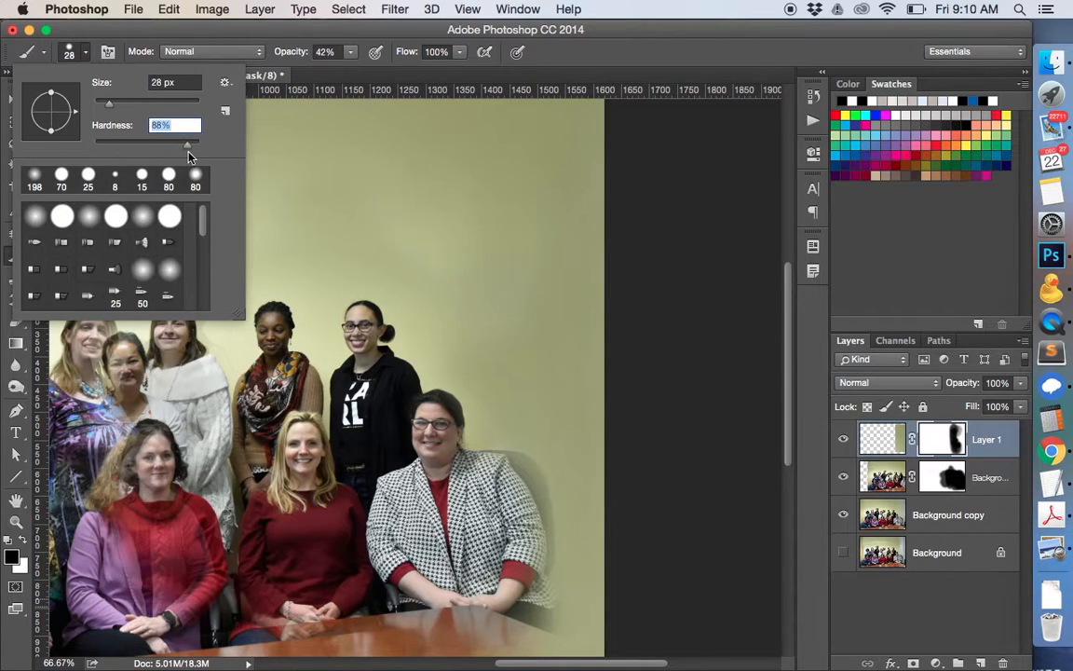
left_click(523, 481)
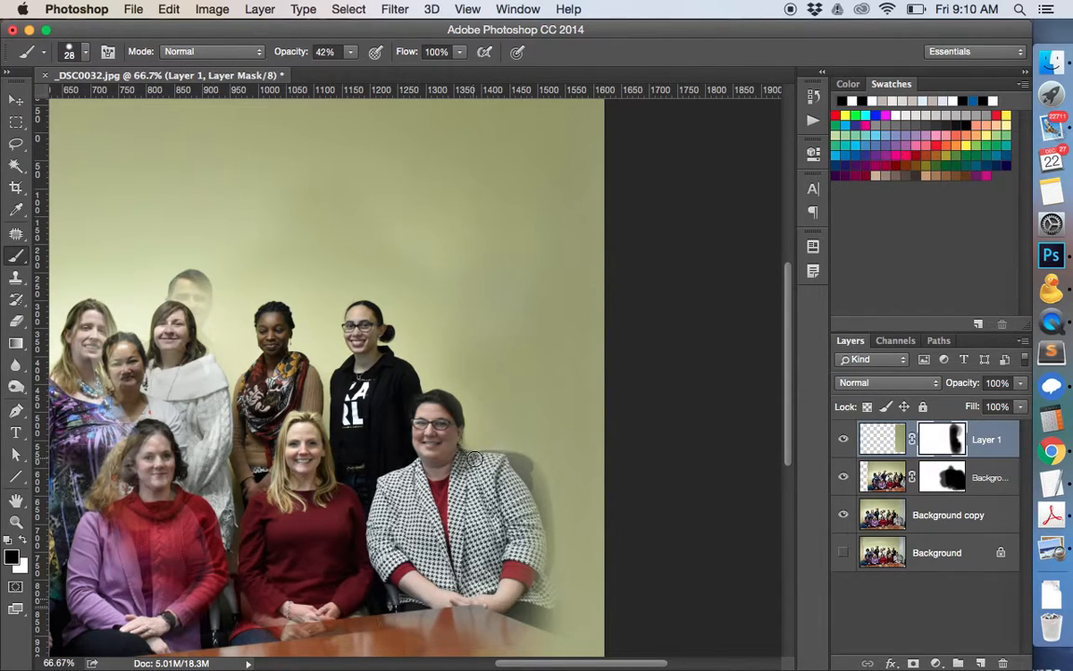
left_click_drag(507, 460, 538, 540)
mouse_move(524, 464)
left_mouse_down()
mouse_move(540, 569)
mouse_move(539, 522)
left_mouse_up()
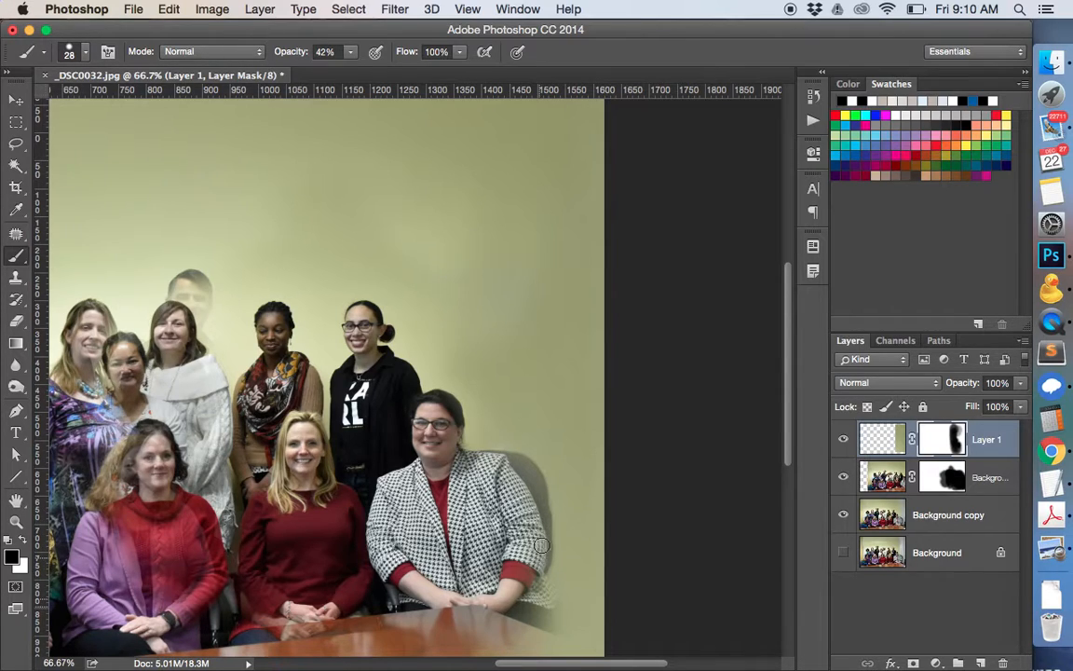
mouse_move(539, 567)
left_mouse_down()
mouse_move(501, 596)
mouse_move(509, 624)
mouse_move(526, 568)
mouse_move(537, 623)
mouse_move(543, 582)
mouse_move(548, 637)
left_mouse_up()
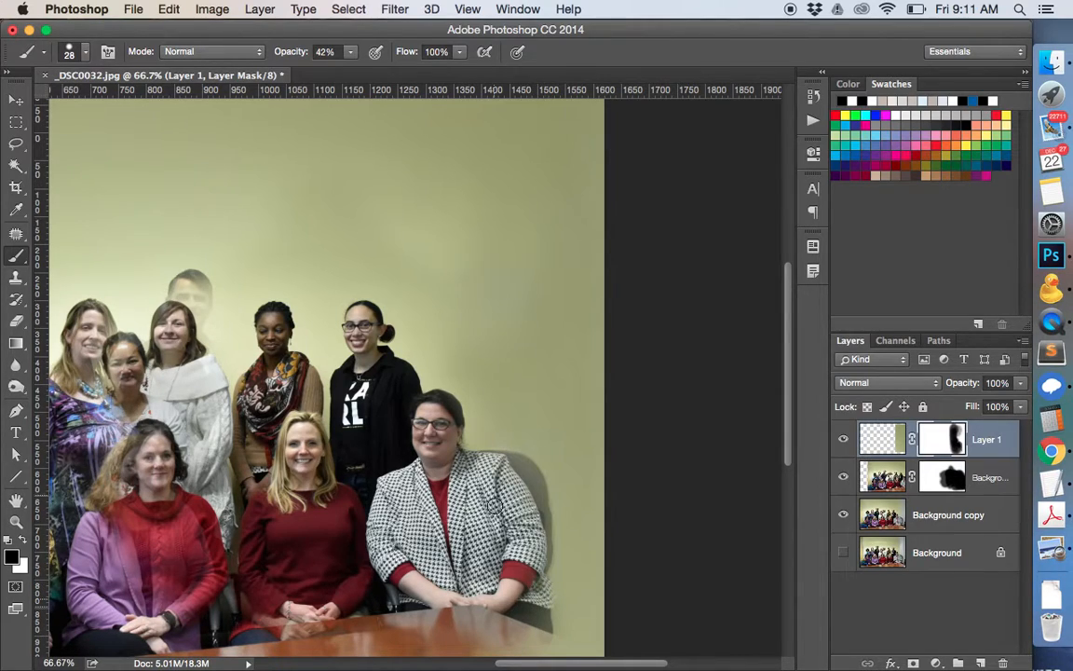
mouse_move(529, 530)
left_mouse_down()
mouse_move(479, 448)
mouse_move(486, 476)
mouse_move(479, 436)
mouse_move(510, 467)
mouse_move(471, 429)
mouse_move(505, 460)
left_mouse_up()
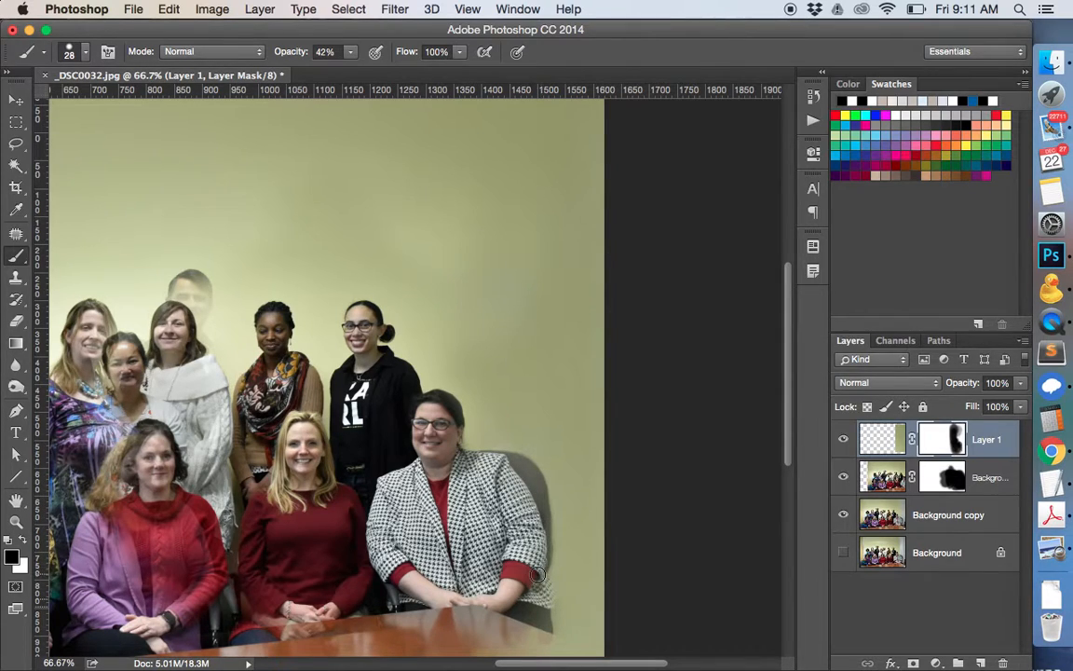
mouse_move(530, 507)
left_mouse_down()
mouse_move(478, 445)
mouse_move(537, 510)
left_mouse_up()
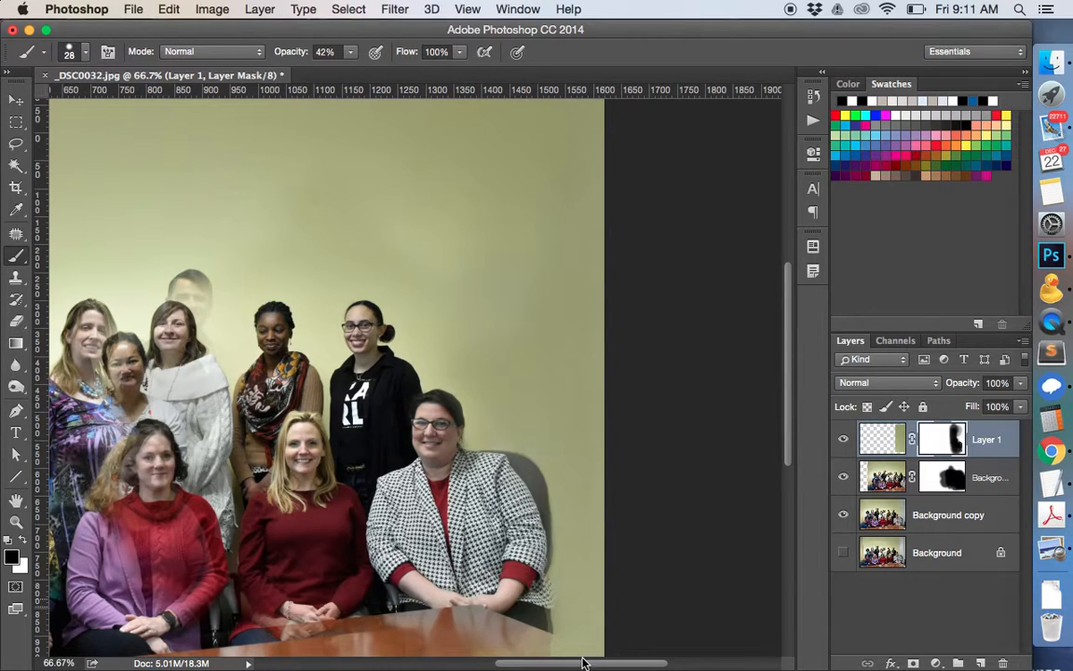
Paint black on Layer 1's mask over the photo's lower-right corner to restore the table's end and edge.
left_click_drag(580, 655, 579, 656)
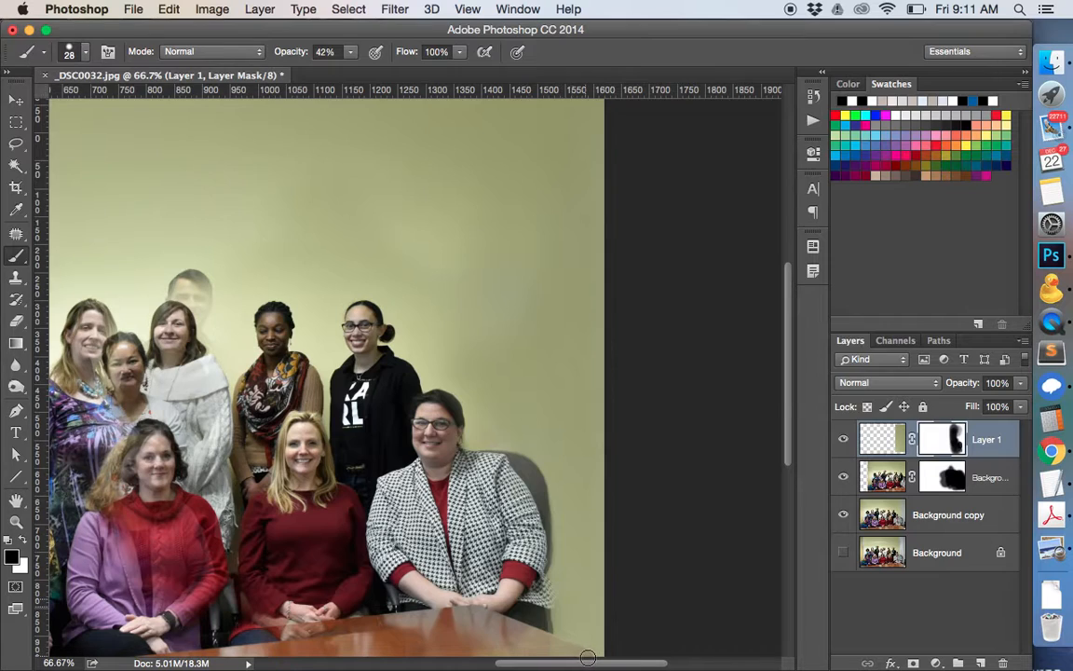
scroll(582, 648, "down", 10)
scroll(653, 522, "up", 5)
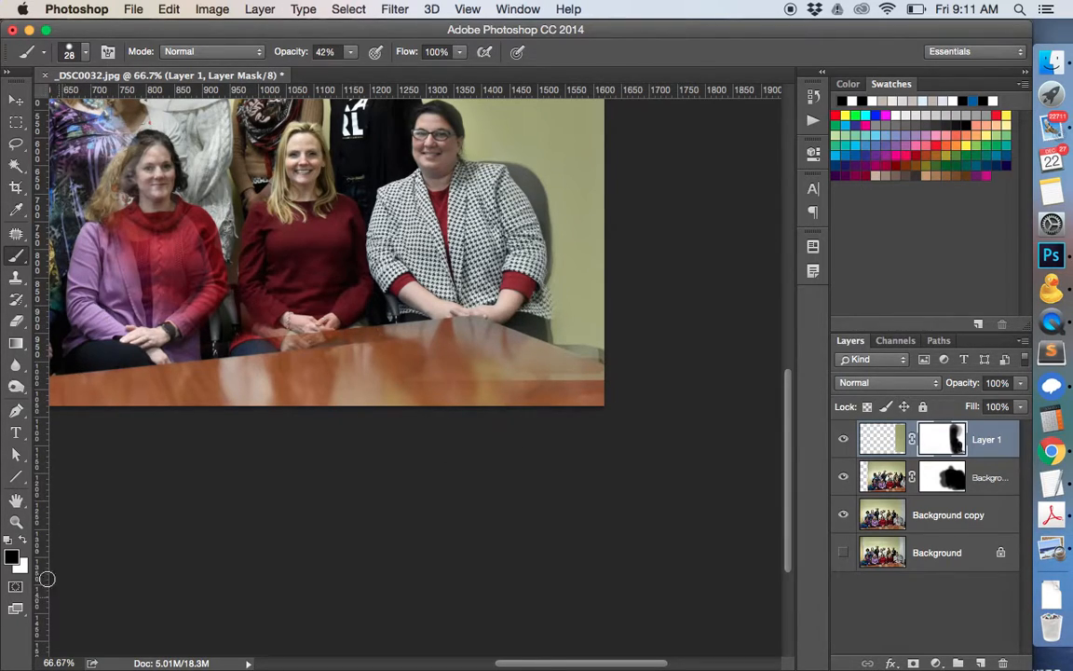
key("x")
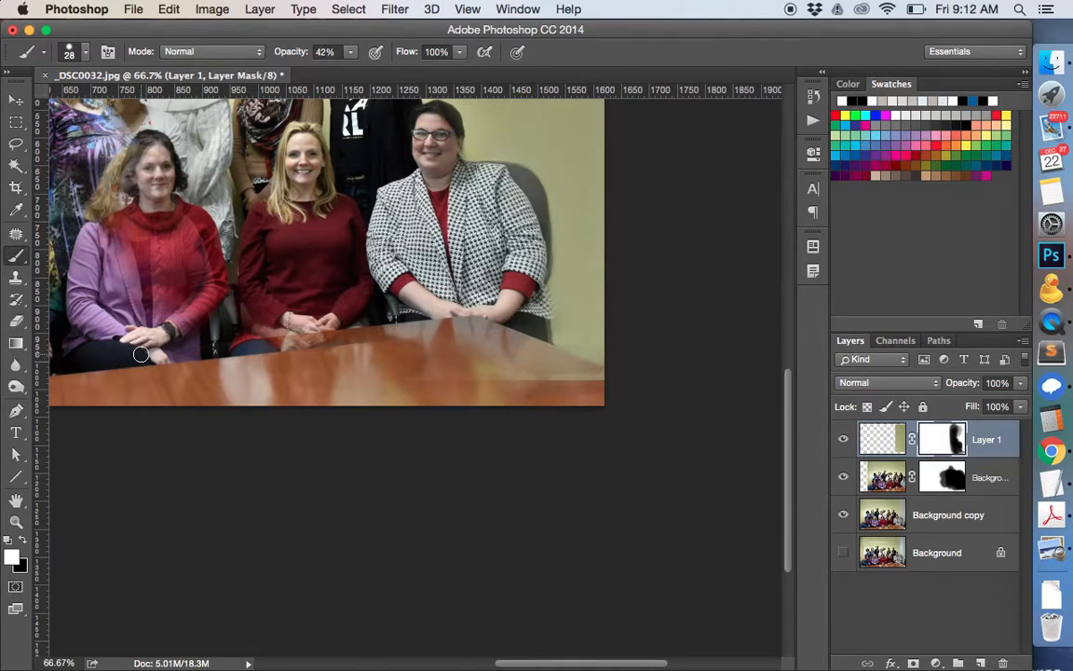
left_click(22, 540)
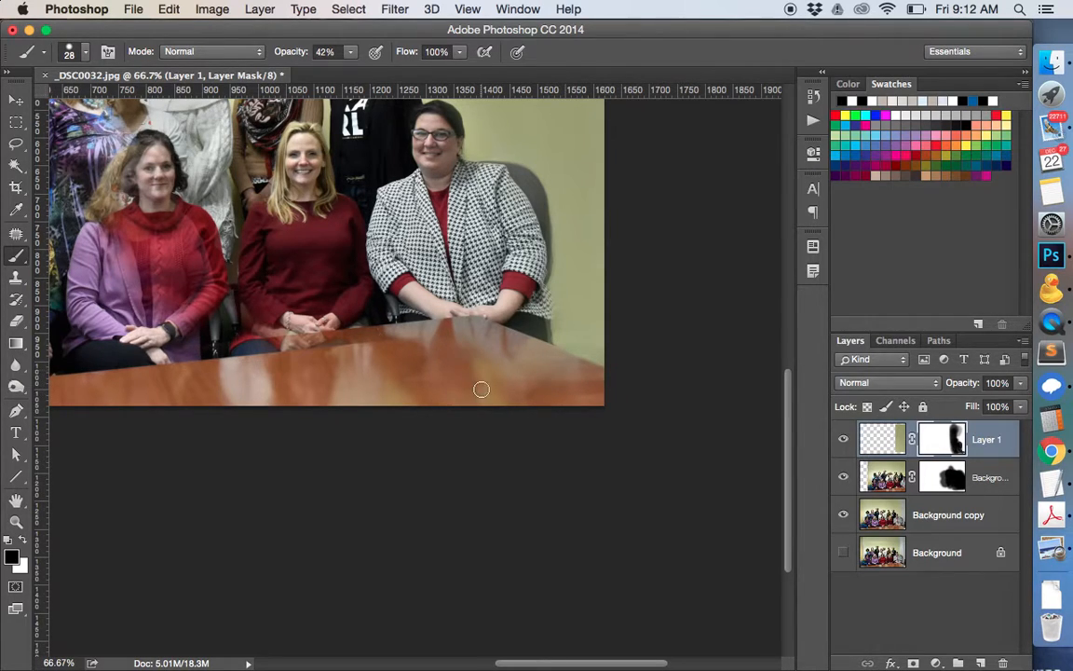
Fit the whole photo in view and set the brush to 140 px with 35% hardness.
key("super+0")
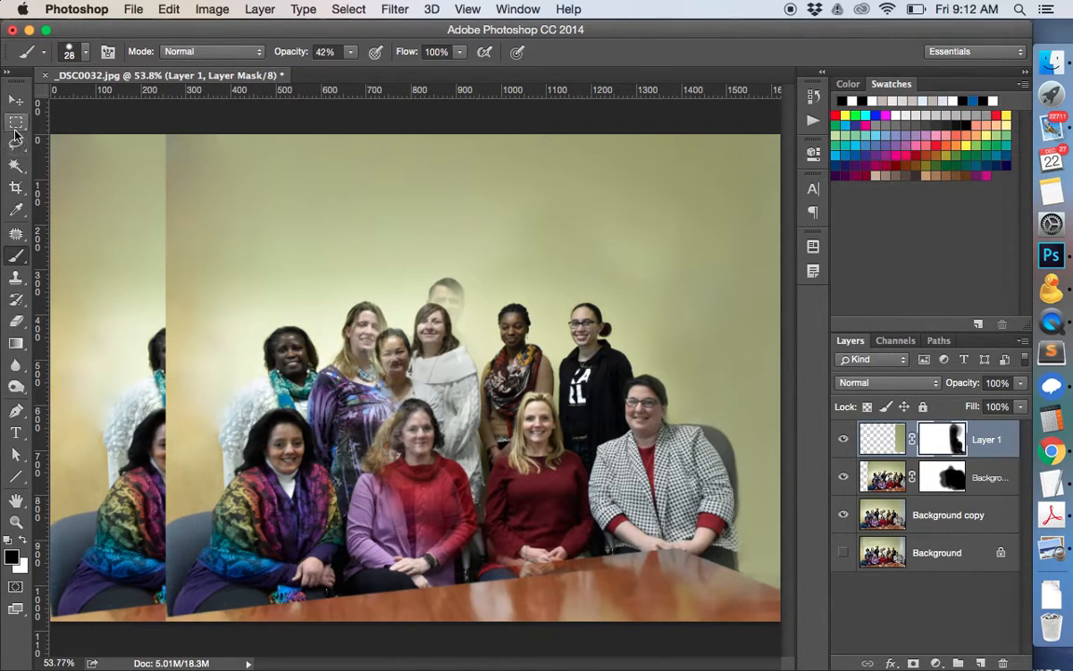
left_click(83, 54)
mouse_move(110, 103)
left_mouse_down()
mouse_move(157, 104)
mouse_move(172, 144)
mouse_move(132, 149)
left_mouse_up()
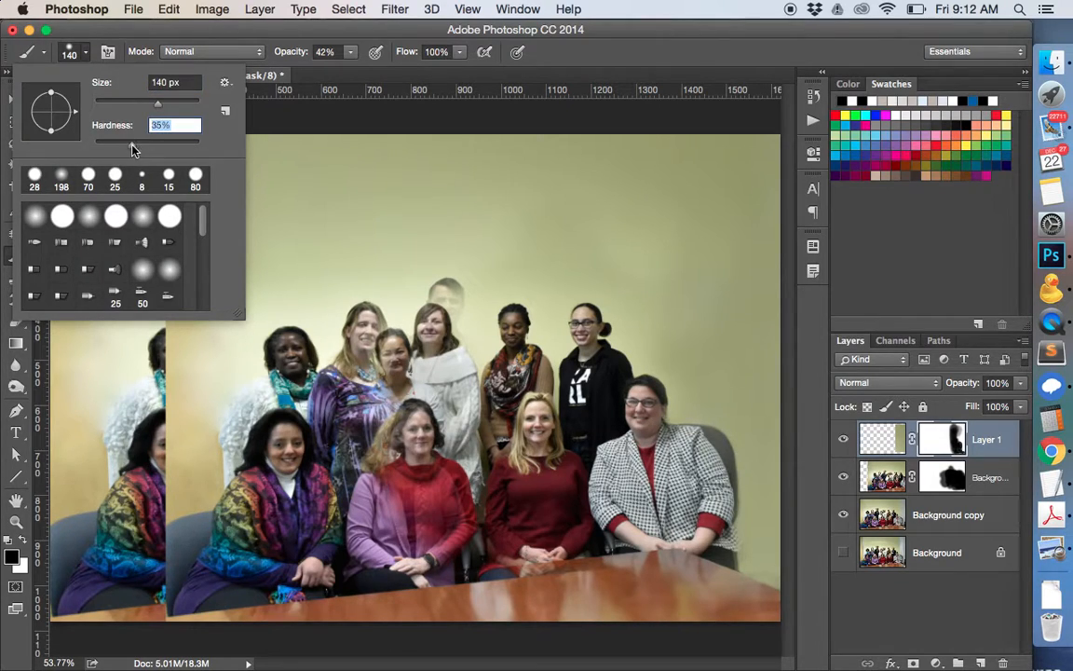
left_click(319, 82)
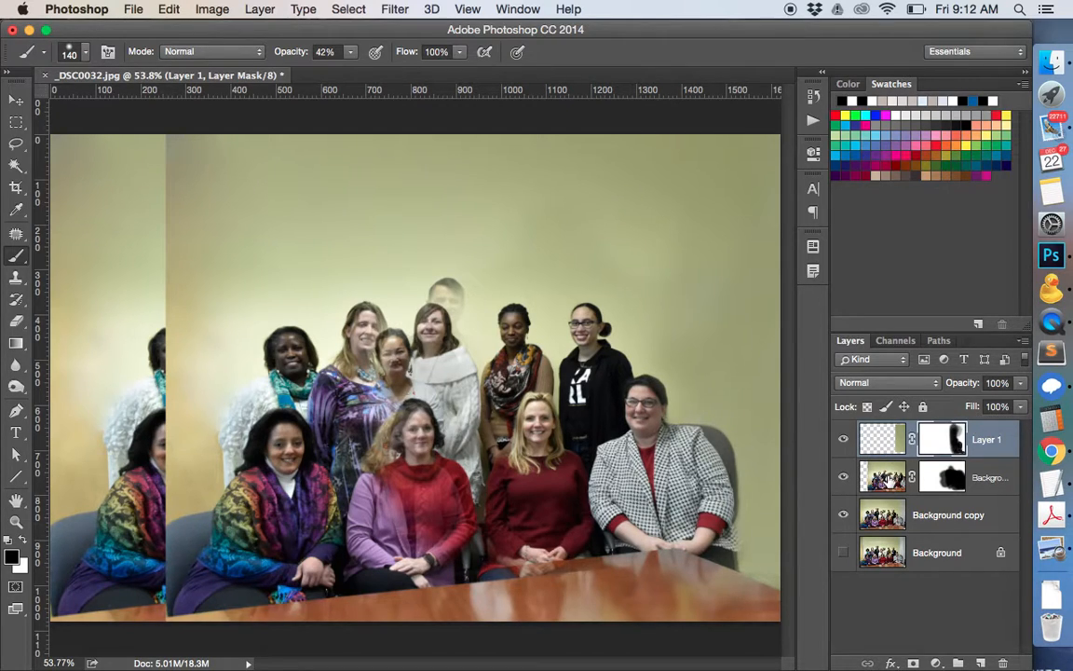
Duplicate the shifted, masked Background copy 2 layer and move the duplicate left until it covers the photo's left edge.
left_click(887, 477)
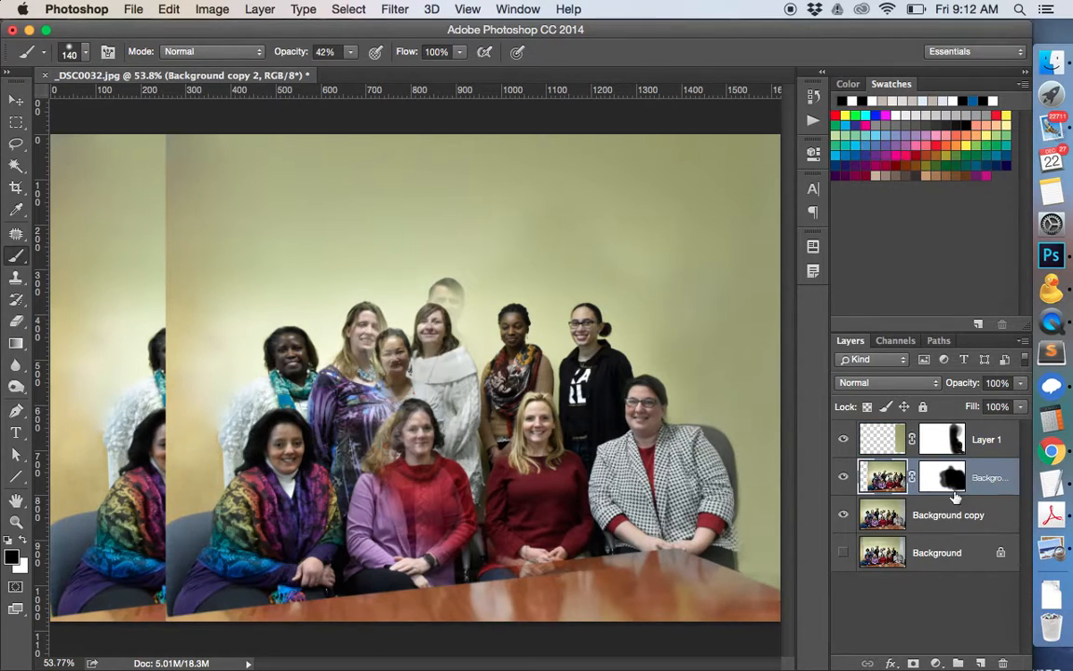
right_click(870, 483)
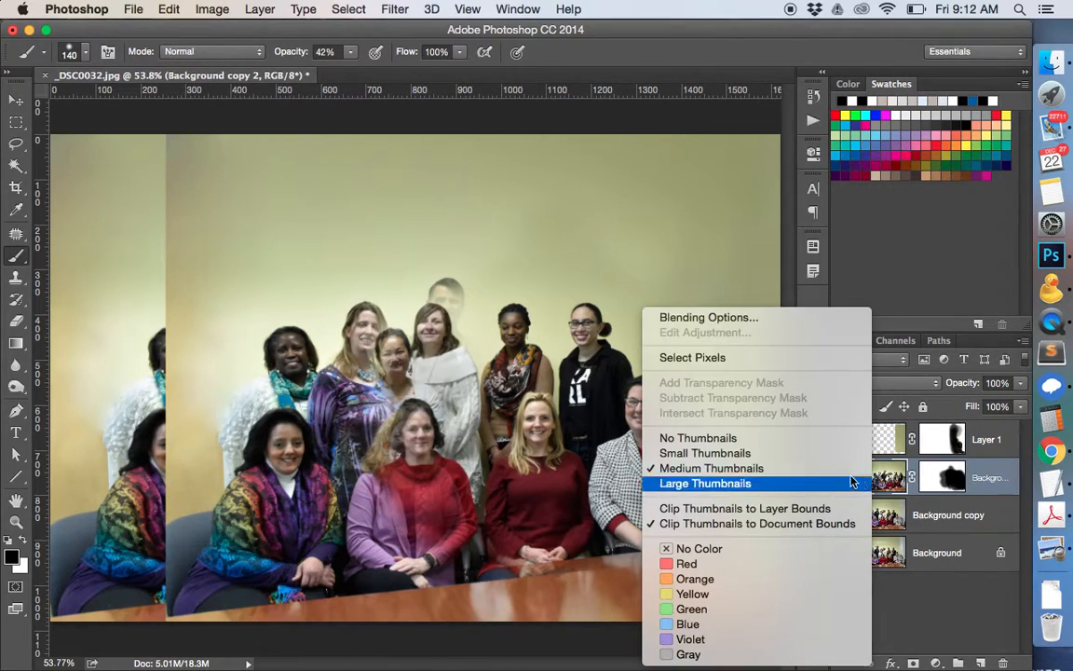
left_click(899, 577)
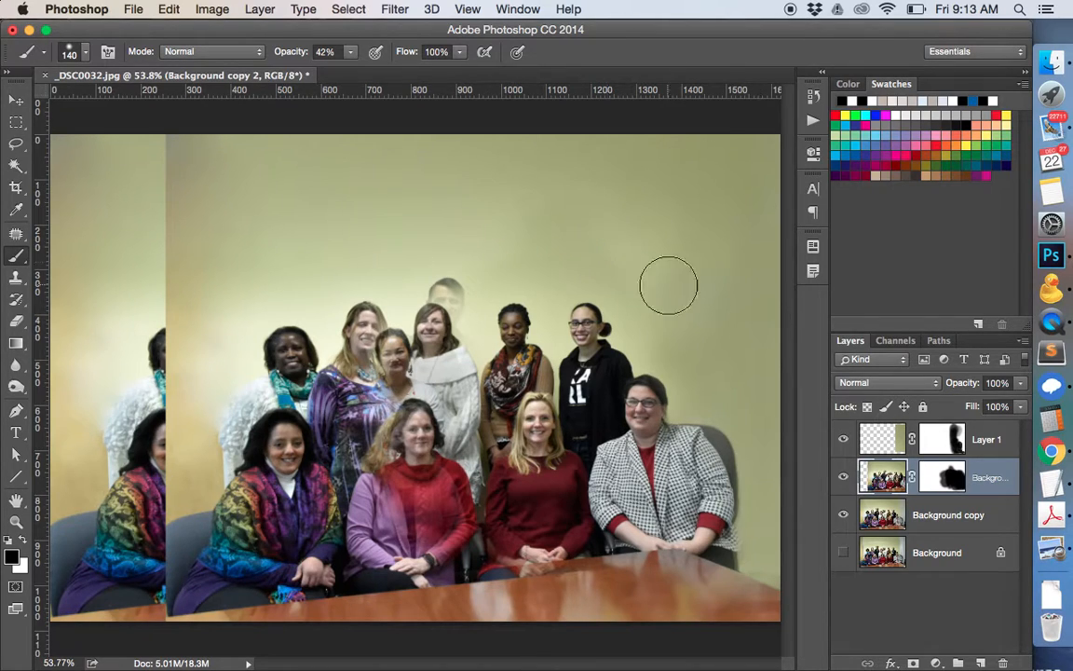
right_click(1003, 477)
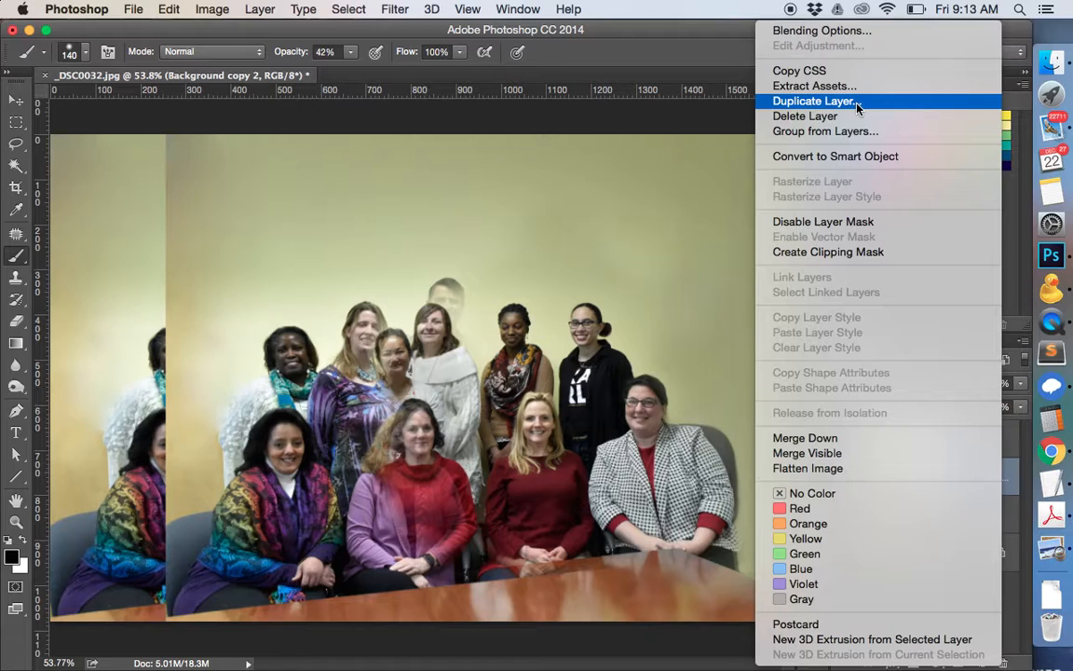
left_click(817, 100)
left_click(699, 246)
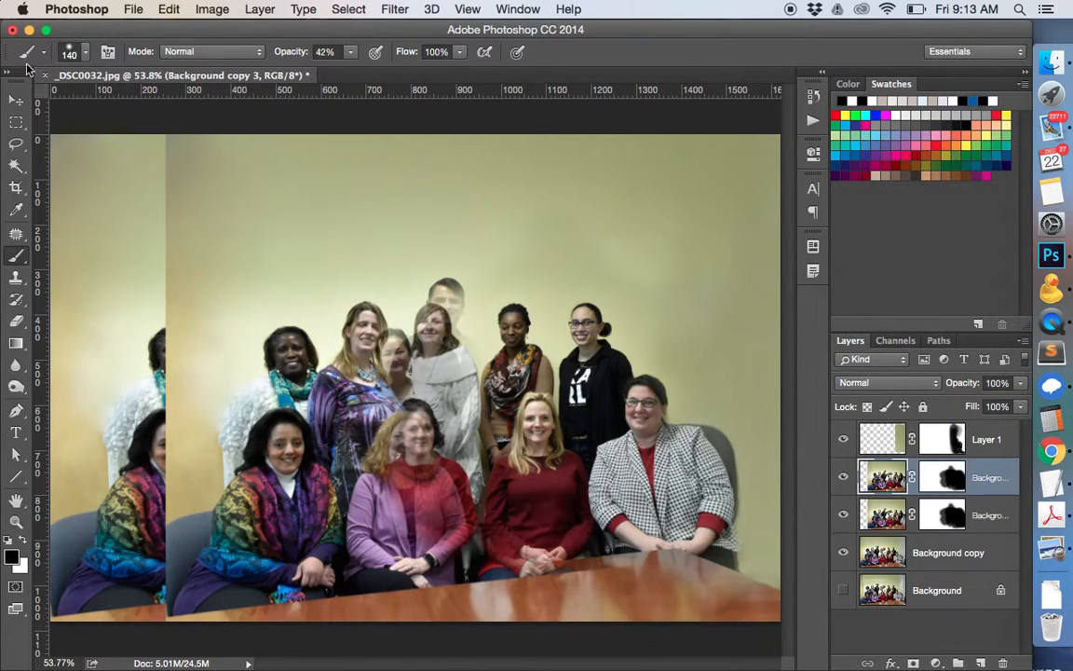
left_click(16, 100)
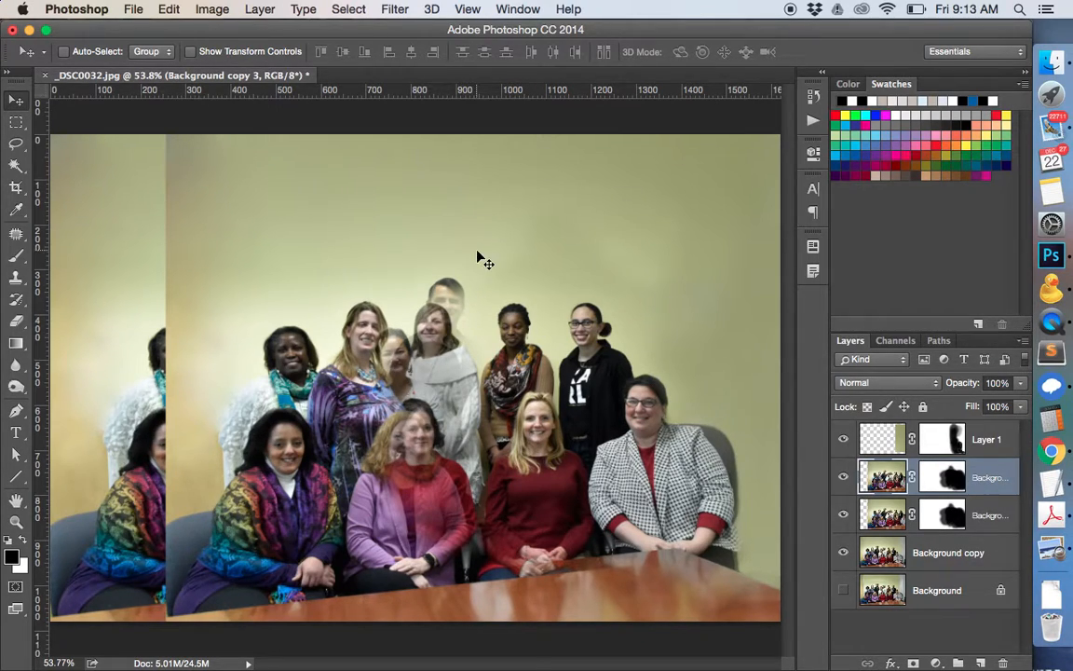
left_click_drag(393, 233, 187, 230)
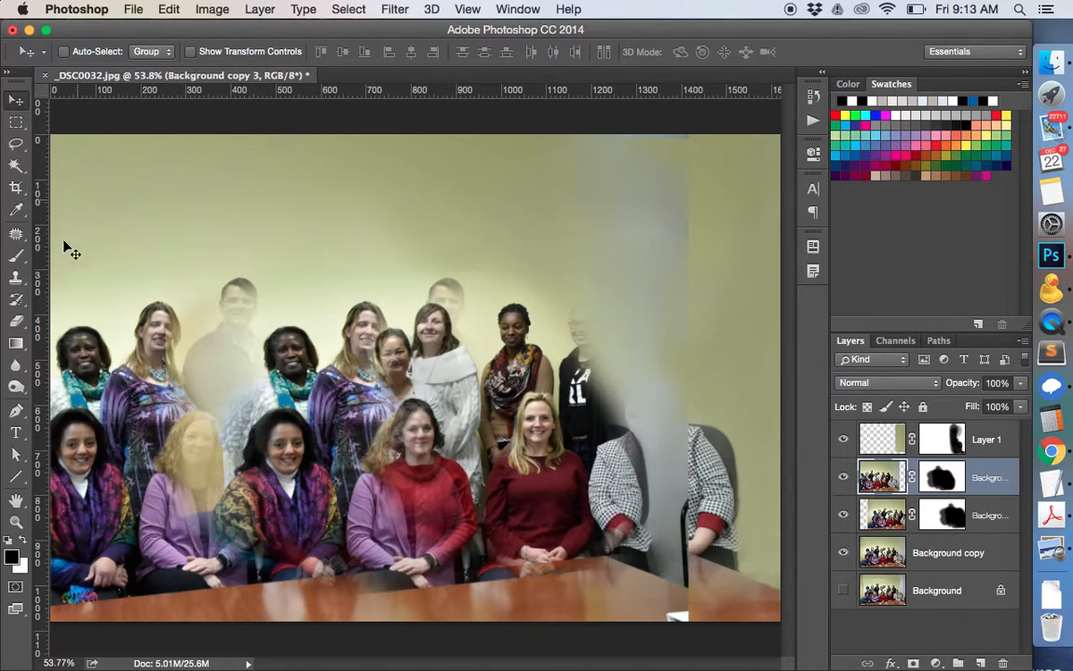
Paint black at 42% opacity on the new duplicate's mask over the people on the photo's left side.
left_click(16, 255)
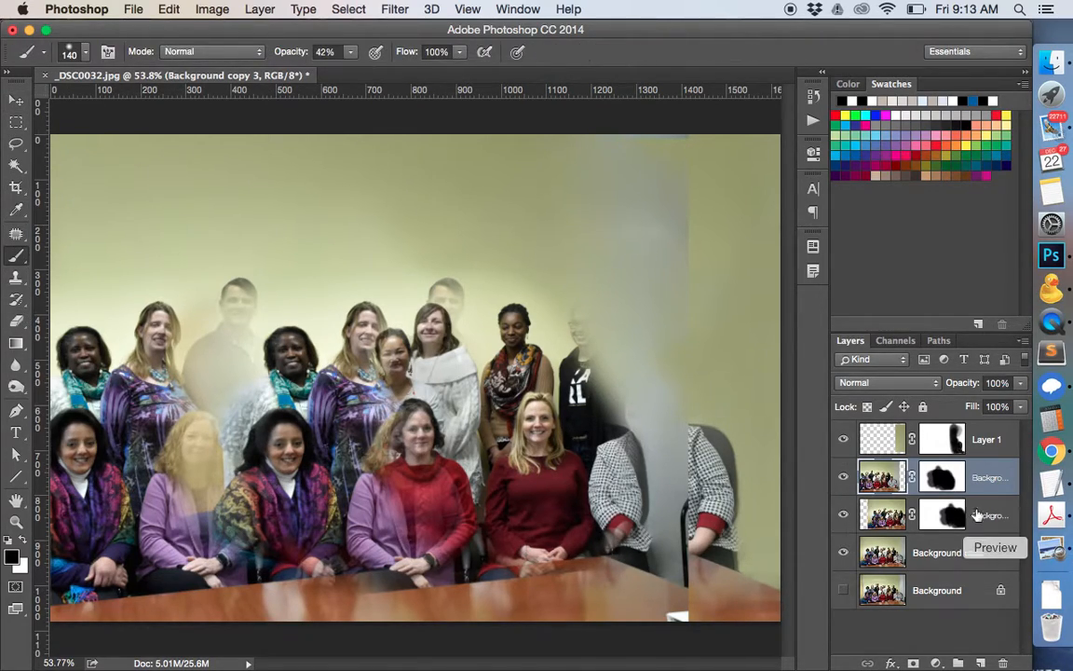
left_click(944, 478)
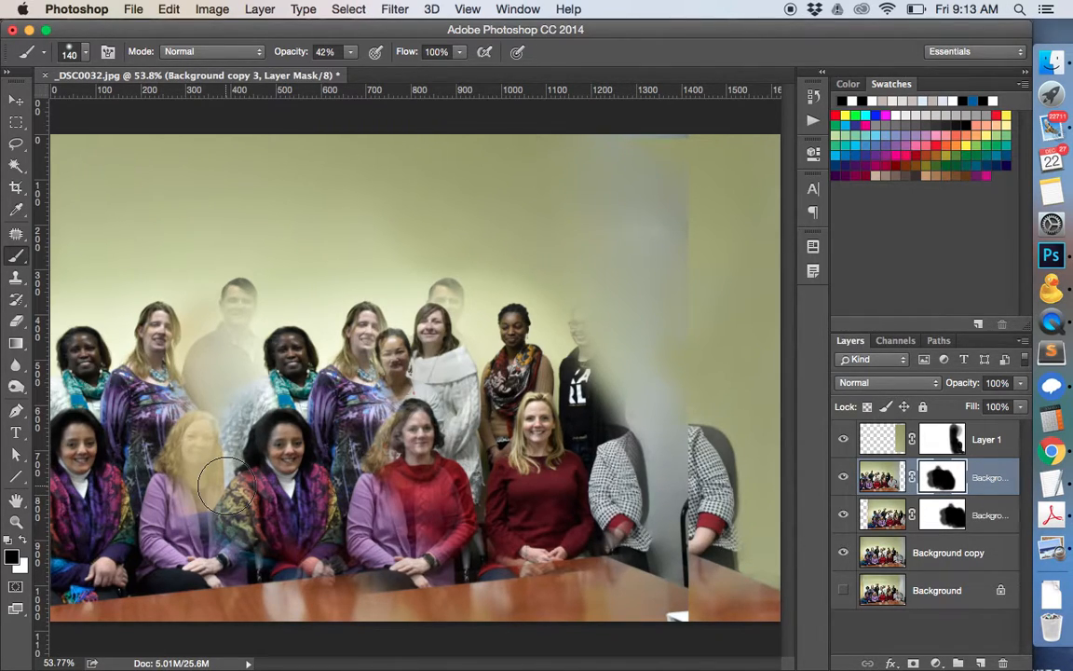
mouse_move(198, 448)
left_mouse_down()
mouse_move(279, 416)
mouse_move(108, 481)
mouse_move(28, 480)
mouse_move(32, 494)
mouse_move(78, 443)
mouse_move(74, 378)
mouse_move(136, 389)
mouse_move(194, 376)
mouse_move(203, 358)
mouse_move(265, 345)
mouse_move(258, 308)
mouse_move(224, 338)
mouse_move(288, 299)
mouse_move(277, 344)
mouse_move(307, 392)
mouse_move(310, 418)
mouse_move(217, 494)
mouse_move(171, 557)
mouse_move(124, 566)
mouse_move(136, 605)
mouse_move(212, 635)
mouse_move(247, 608)
mouse_move(140, 529)
mouse_move(90, 414)
mouse_move(97, 397)
mouse_move(155, 407)
left_mouse_up()
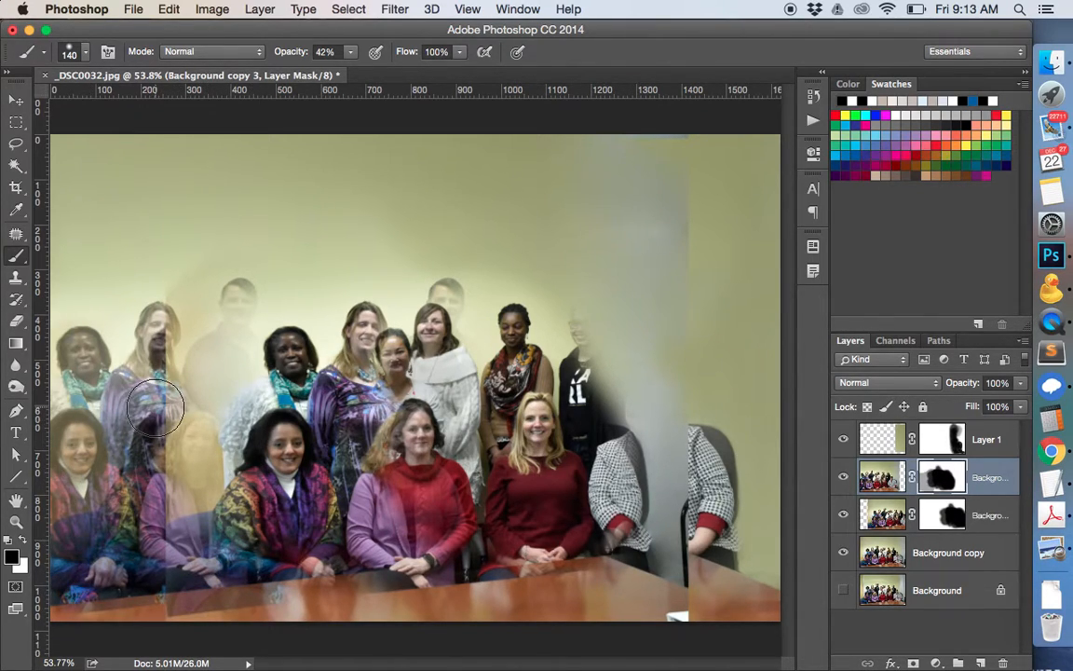
Select the left part of the photo, about 925 px wide, and fill it with black on Background copy 2's mask.
left_click(947, 518)
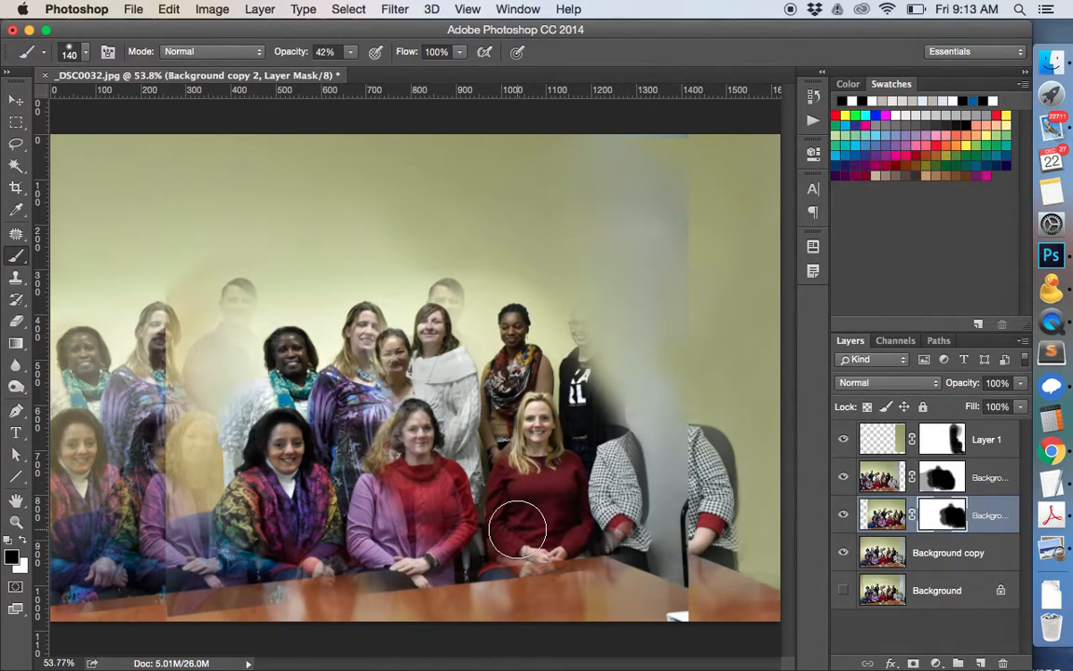
key("super+minus")
key("super+minus")
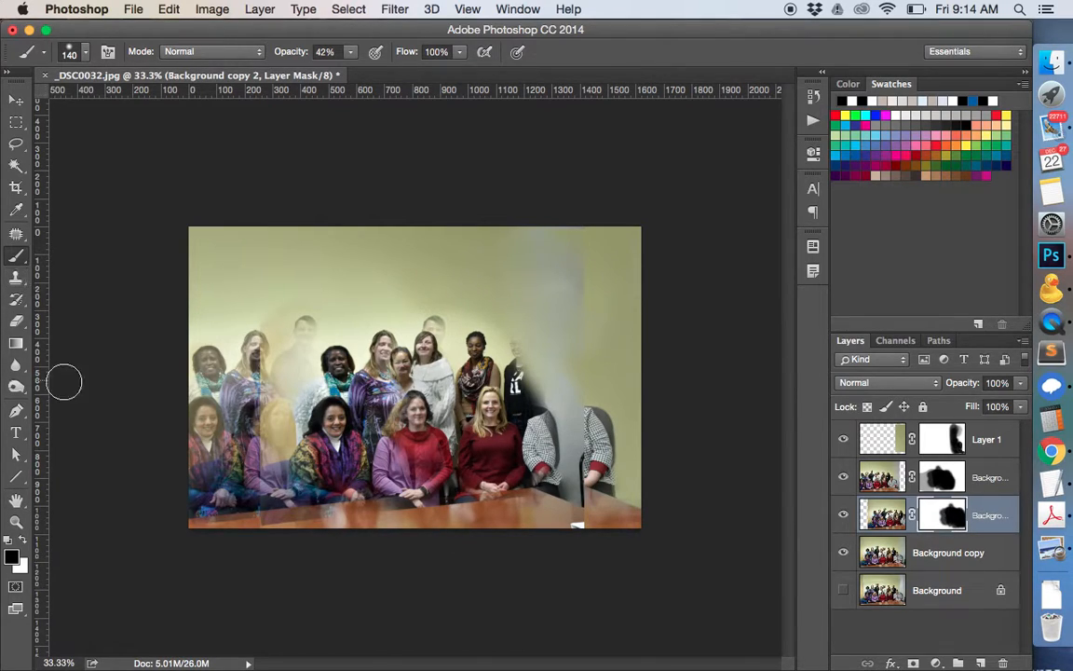
left_click(21, 124)
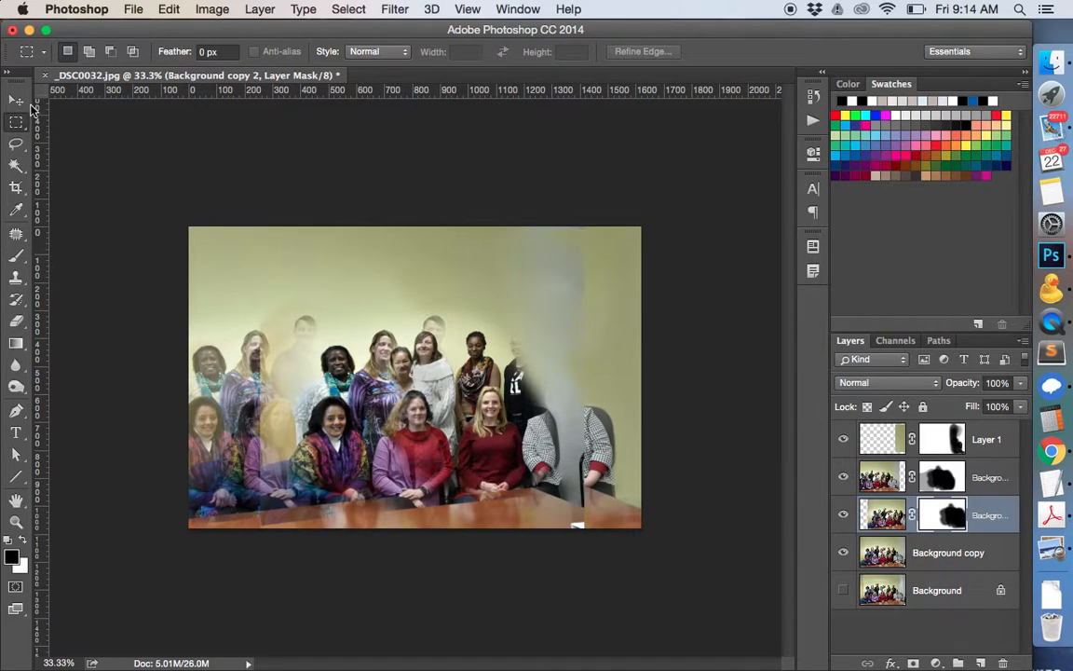
left_click_drag(144, 189, 451, 601)
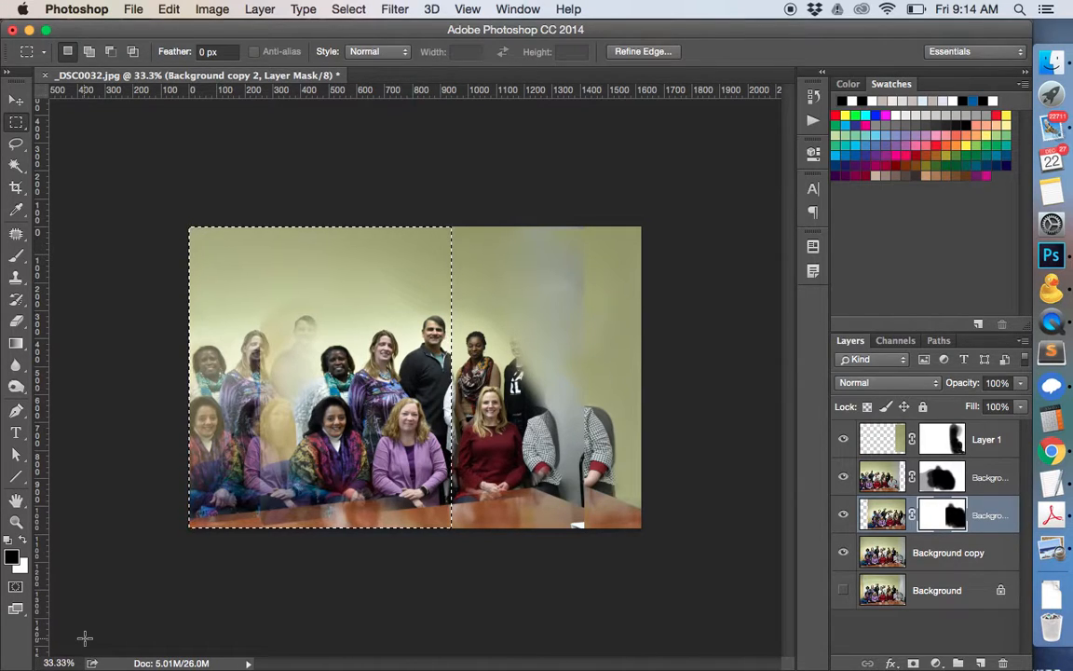
key("alt")
key("alt+BackSpace")
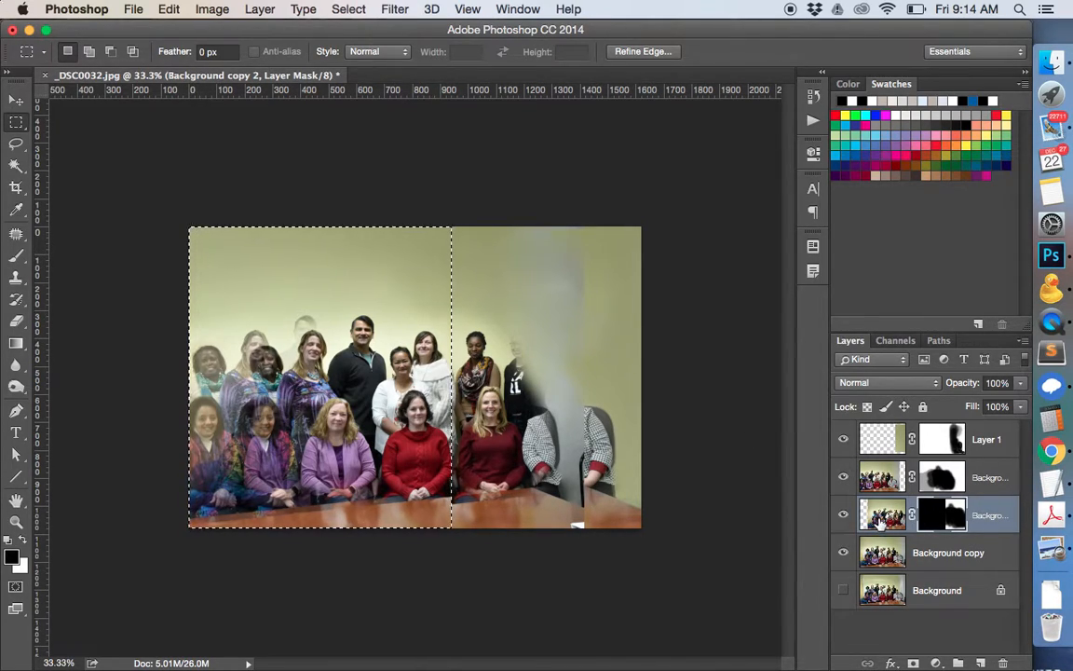
Select the photo from just left of its centre to the right edge and fill that area black on Background copy 3's mask.
left_click(946, 473)
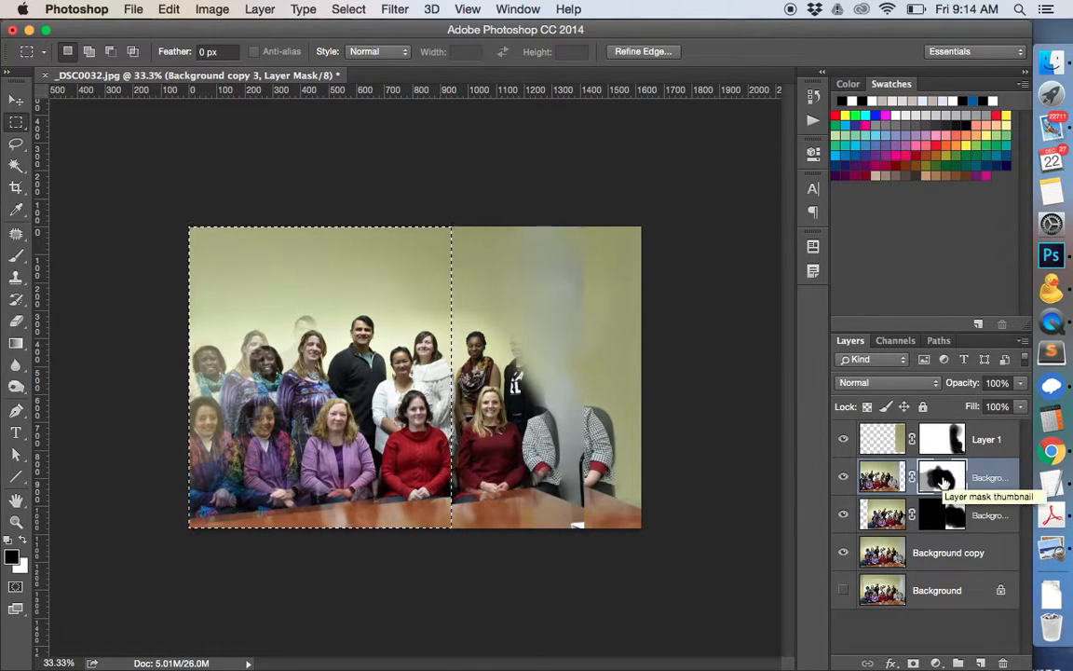
left_click(16, 120)
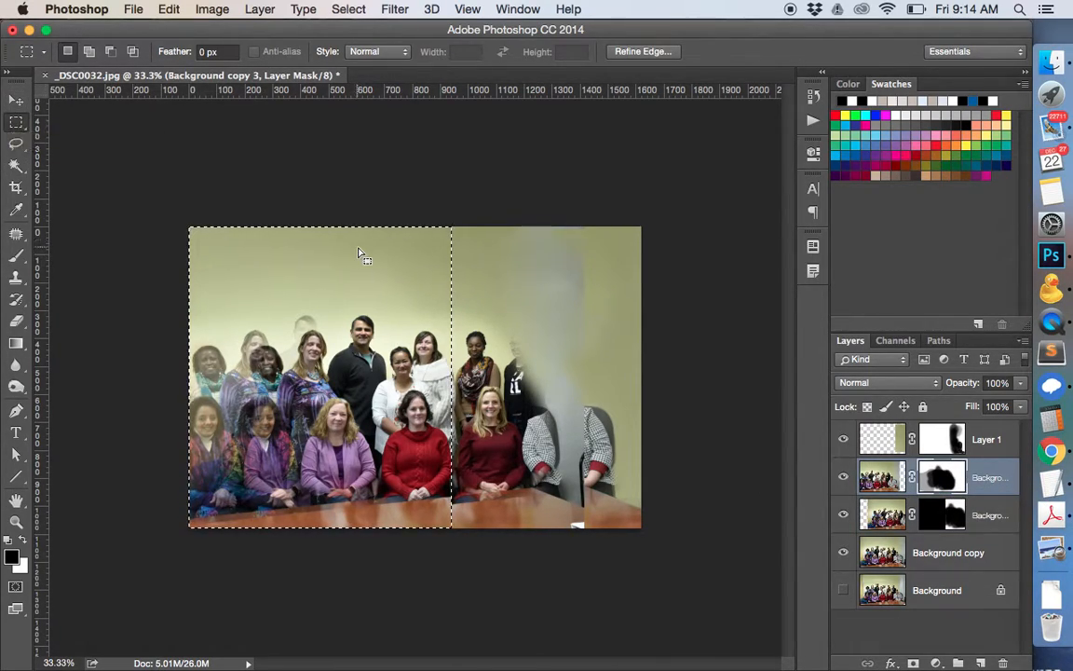
left_click_drag(404, 199, 692, 590)
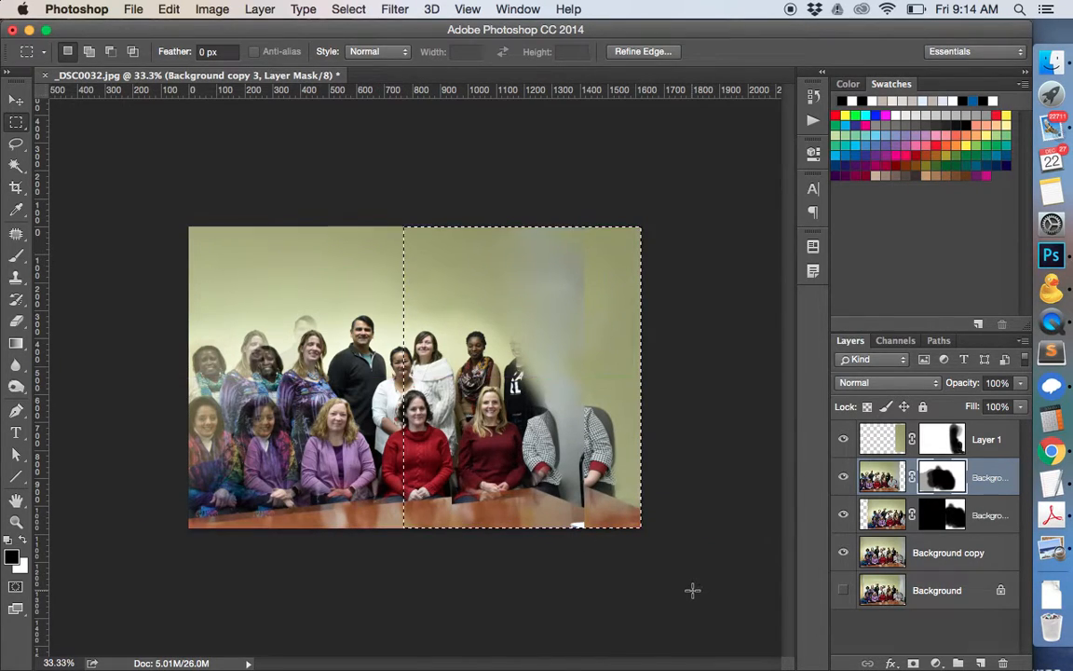
key("alt+BackSpace")
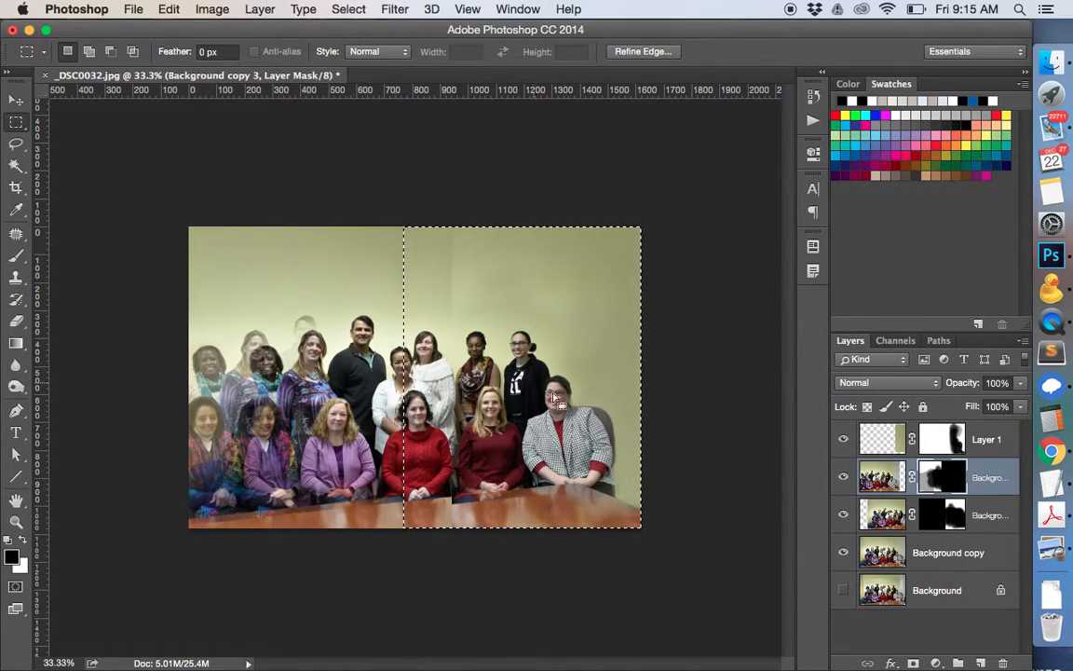
Deselect and brush black on Background copy 3's mask over the ghosted people at the photo's left side.
left_click(16, 99)
left_click(16, 257)
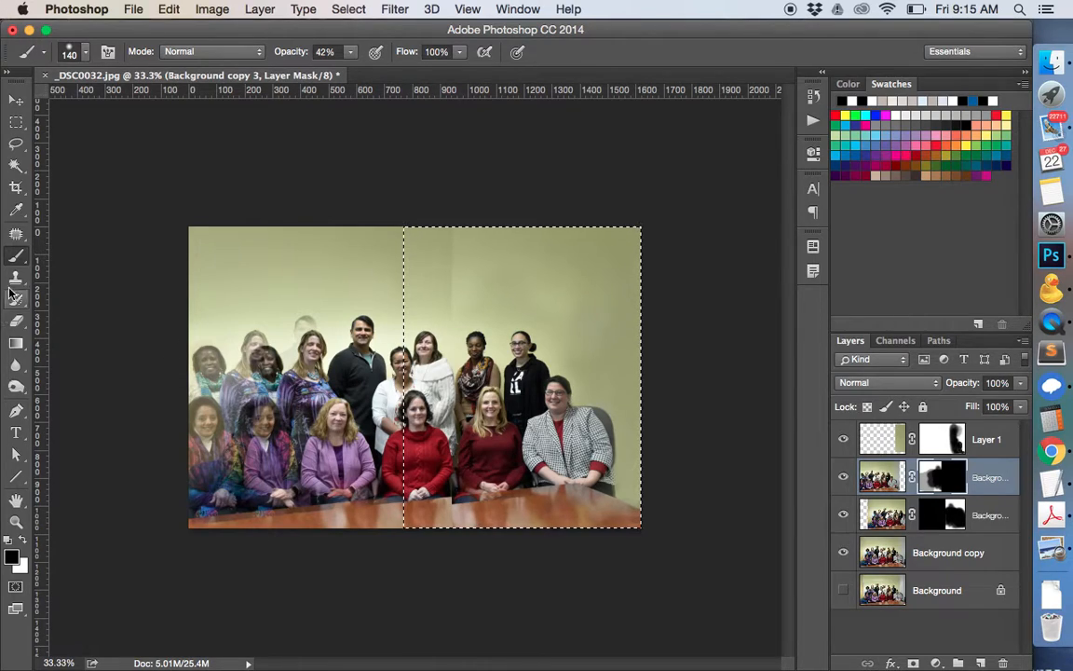
key("super+d")
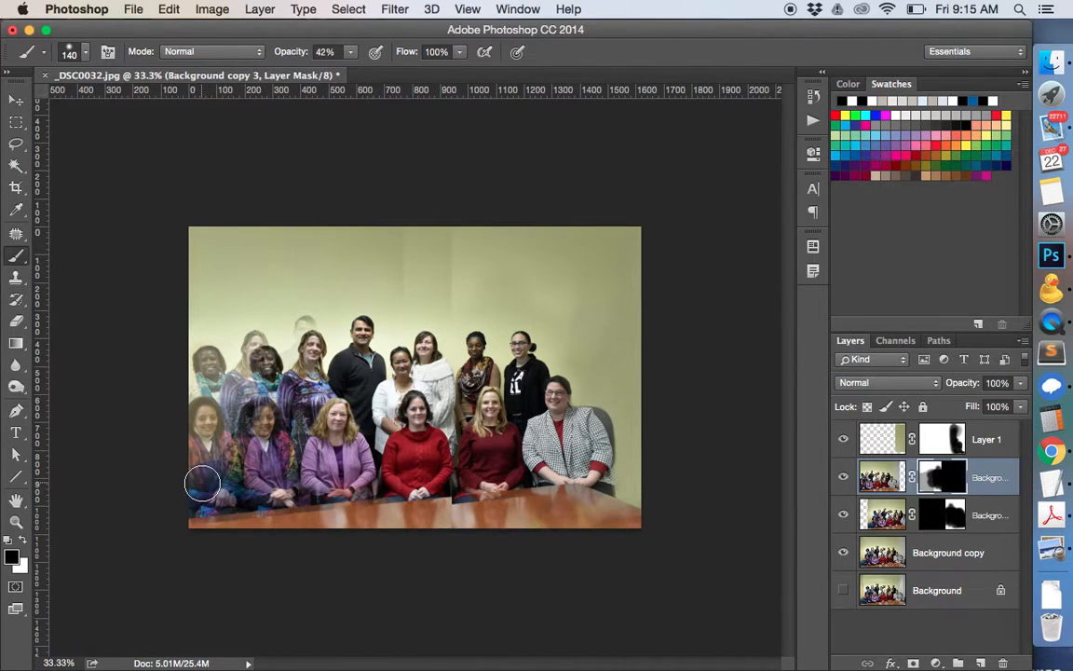
mouse_move(237, 407)
left_mouse_down()
mouse_move(263, 467)
mouse_move(216, 480)
mouse_move(194, 475)
mouse_move(198, 457)
mouse_move(189, 461)
mouse_move(206, 488)
mouse_move(178, 488)
mouse_move(194, 481)
mouse_move(216, 407)
mouse_move(297, 383)
mouse_move(284, 346)
mouse_move(290, 325)
mouse_move(305, 328)
mouse_move(273, 335)
mouse_move(294, 383)
mouse_move(271, 395)
mouse_move(245, 405)
mouse_move(224, 367)
mouse_move(196, 380)
mouse_move(197, 482)
mouse_move(204, 494)
mouse_move(220, 488)
mouse_move(208, 501)
mouse_move(202, 494)
mouse_move(226, 495)
mouse_move(224, 522)
mouse_move(210, 441)
mouse_move(242, 375)
mouse_move(213, 374)
left_mouse_up()
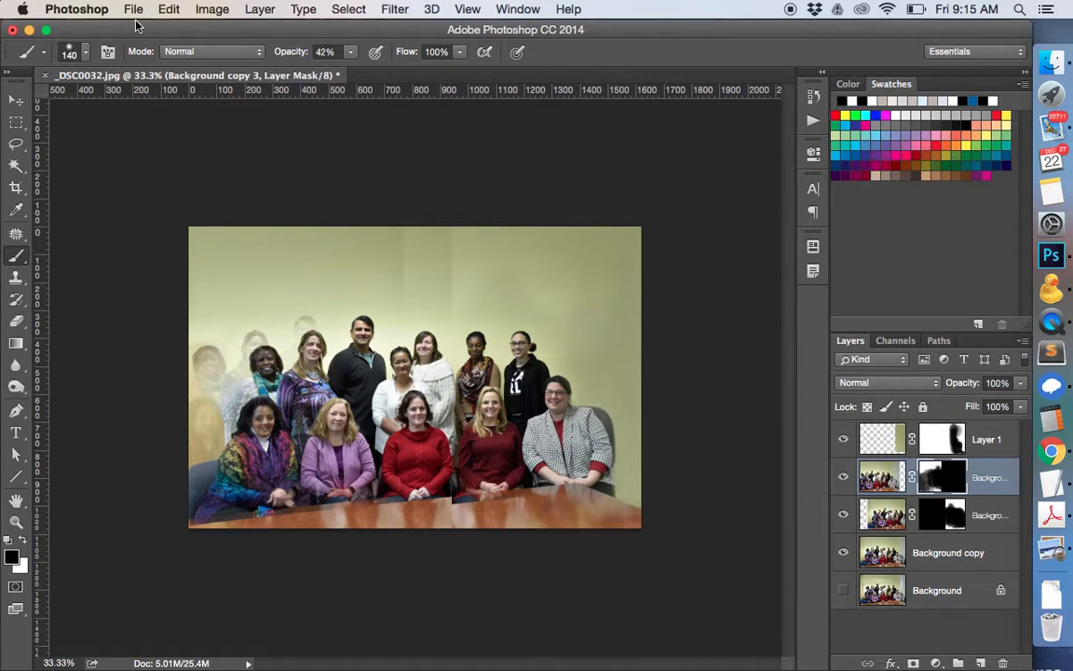
Raise the brush opacity to 79% and paint out the remaining ghosts and table overlap on the left of Background copy 3's mask.
left_click(88, 52)
left_click(323, 30)
left_click(351, 52)
left_click_drag(371, 75, 389, 74)
left_click(216, 436)
mouse_move(212, 427)
left_mouse_down()
mouse_move(191, 332)
mouse_move(245, 356)
mouse_move(229, 307)
mouse_move(272, 311)
mouse_move(328, 337)
mouse_move(322, 314)
mouse_move(354, 368)
left_mouse_up()
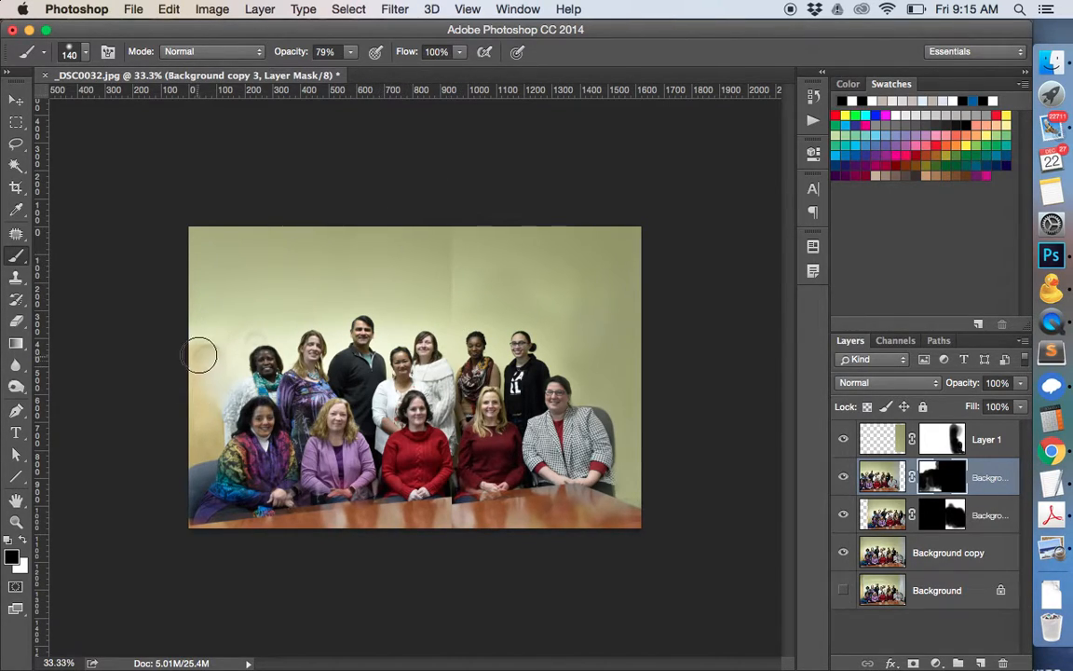
mouse_move(195, 389)
left_mouse_down()
mouse_move(211, 369)
mouse_move(257, 357)
mouse_move(259, 405)
left_mouse_up()
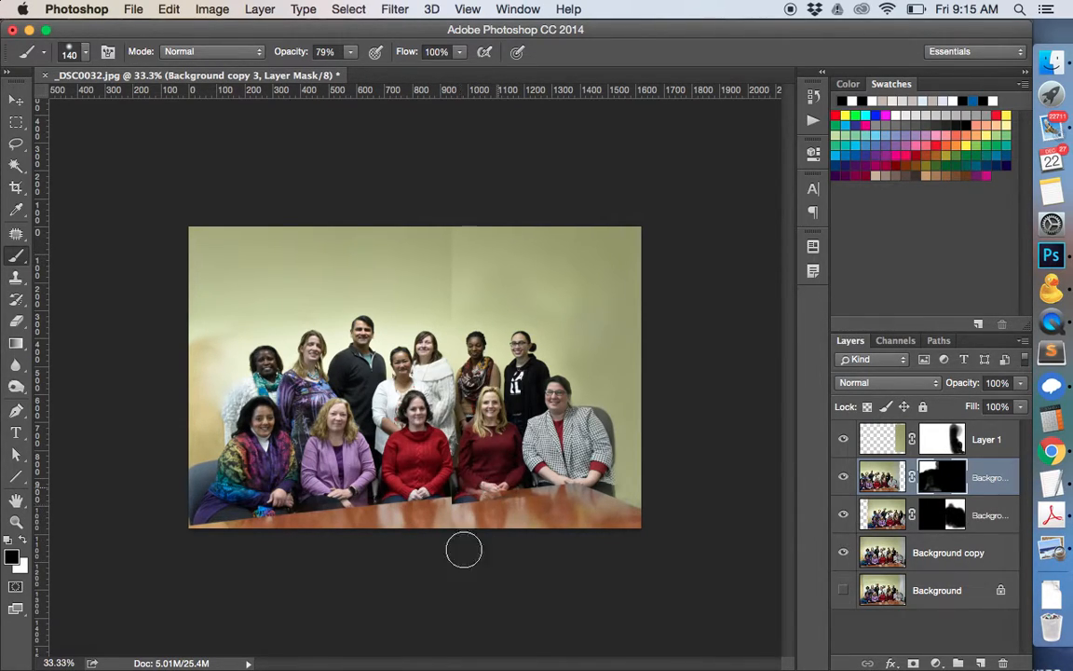
left_click(224, 499)
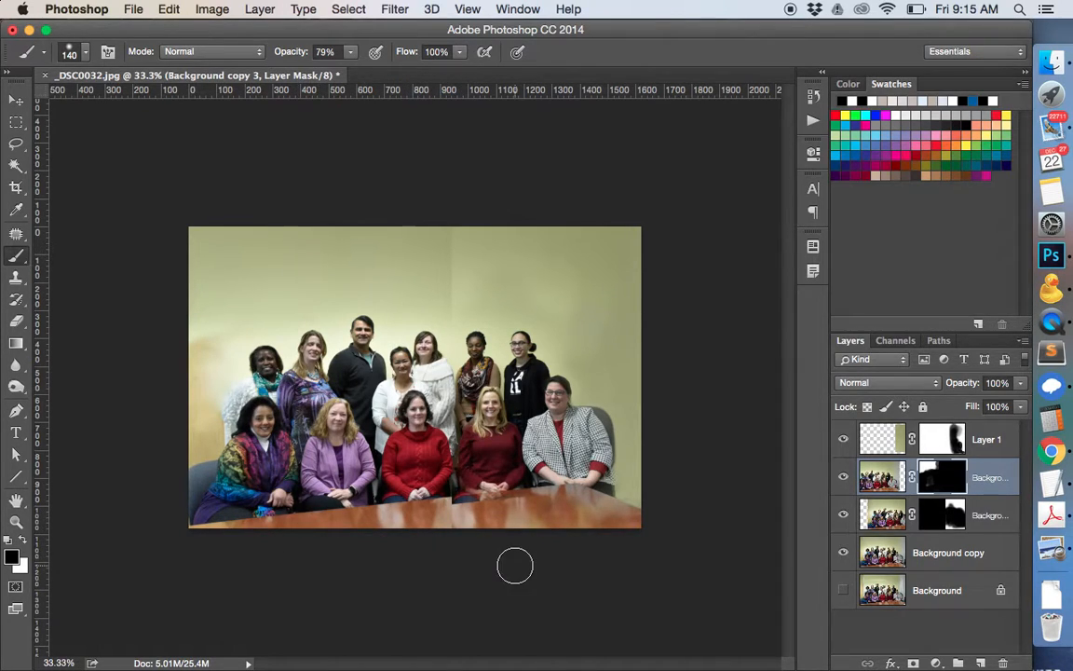
Paint black on Background copy 2's mask over the central wall and table seam, lowering the brush opacity to 22% for the final wall blending.
left_click(943, 515)
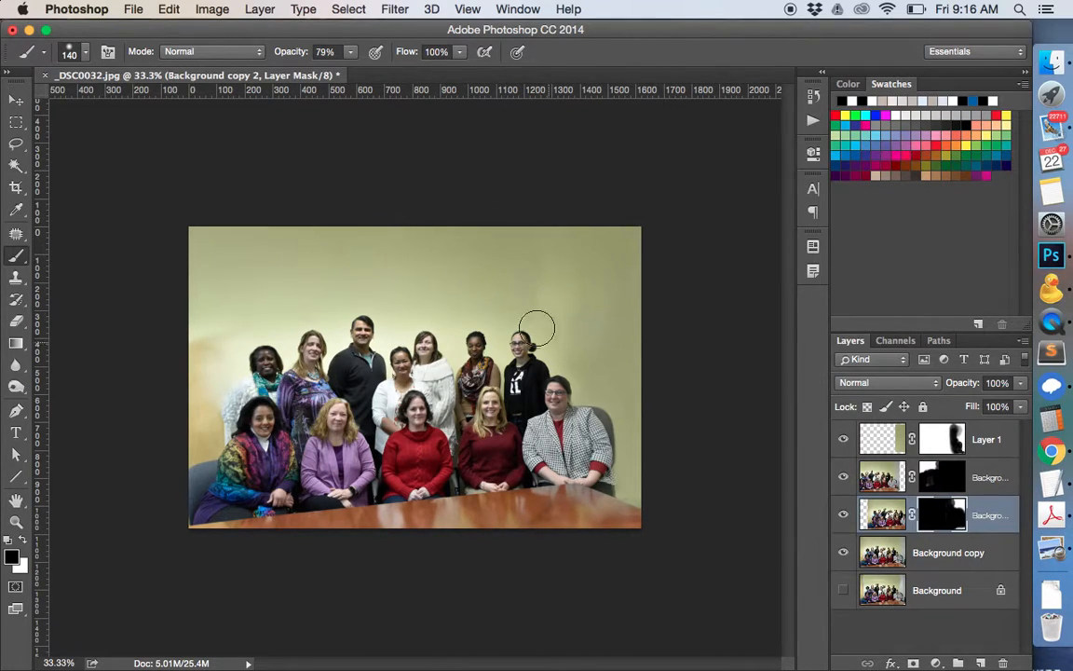
left_click(350, 53)
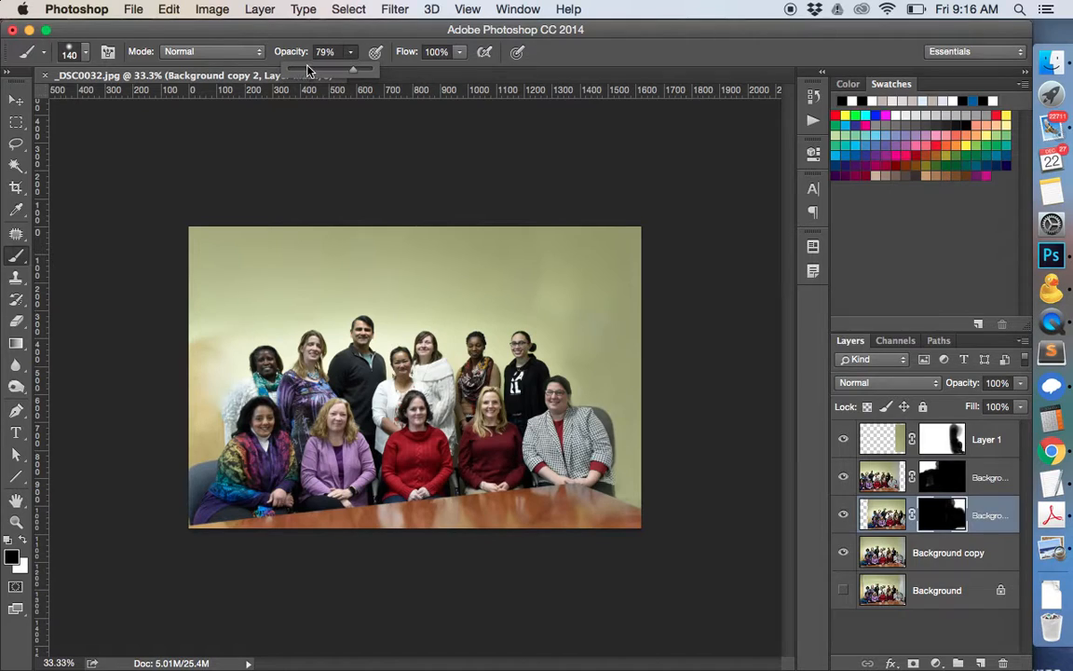
left_click(543, 309)
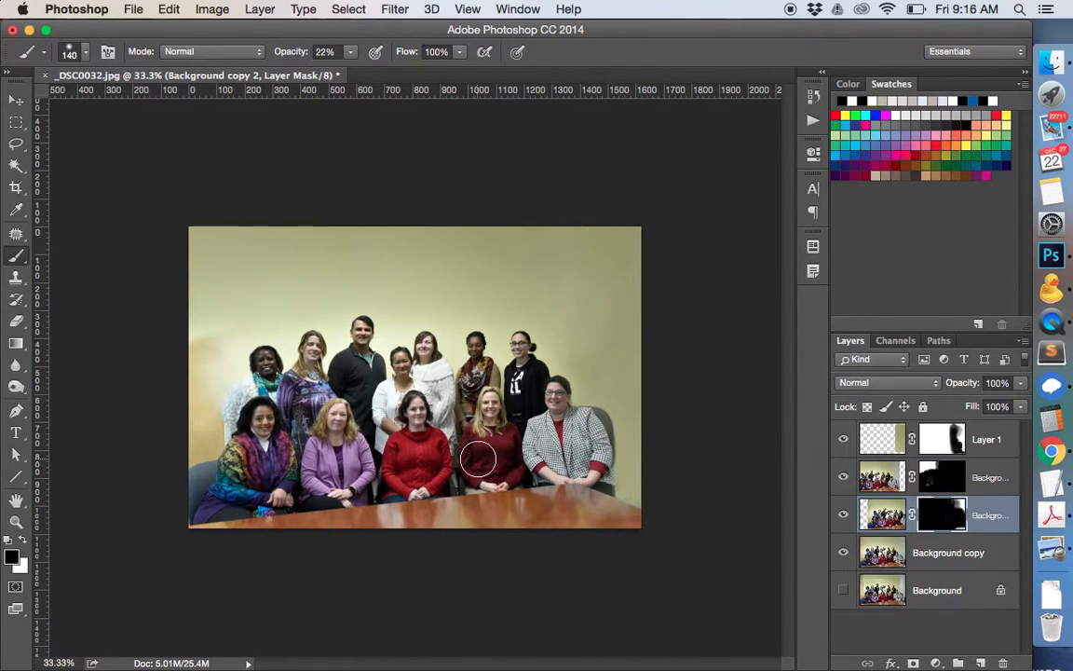
Copy the upper-left corner of the wall from Background copy 3 and paste it in place as a new layer.
left_click(939, 478)
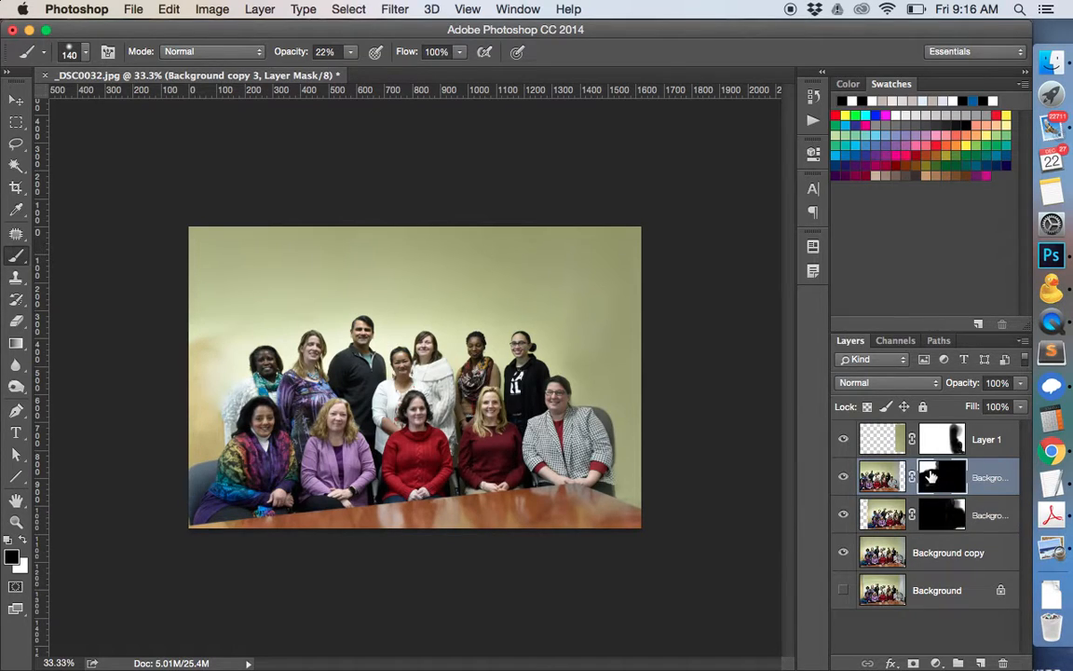
left_click(882, 477)
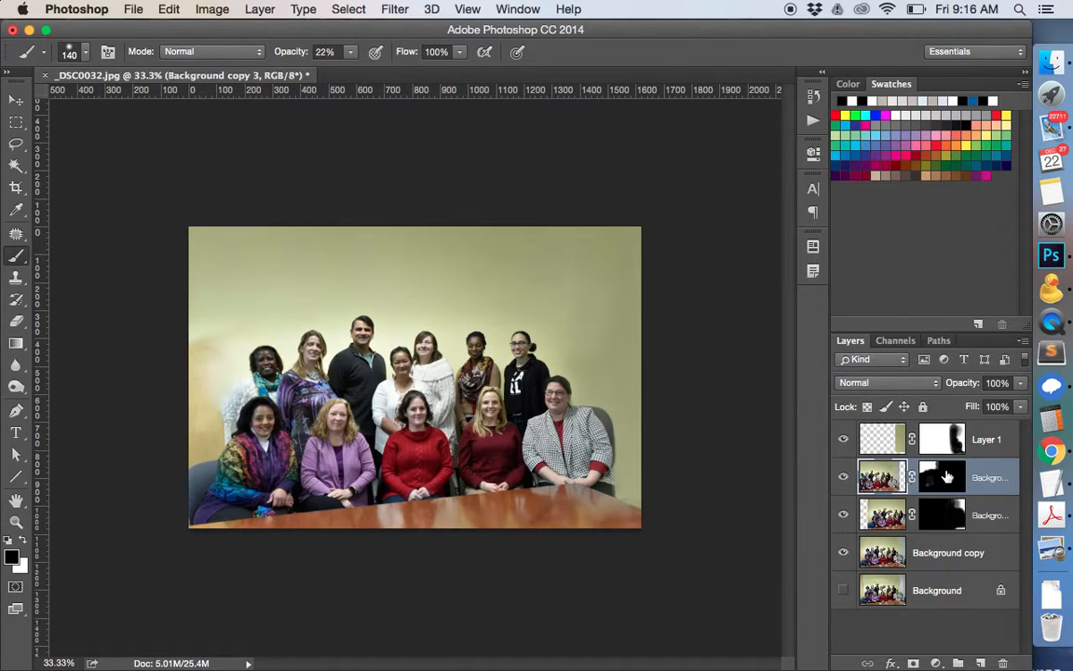
left_click(15, 120)
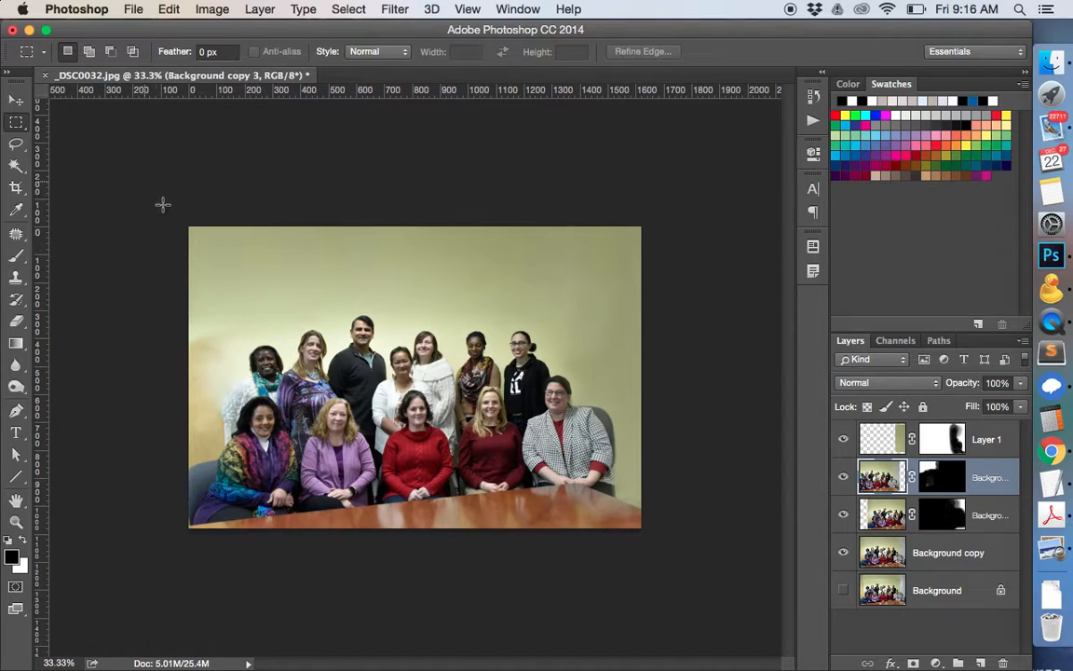
left_click_drag(188, 226, 262, 305)
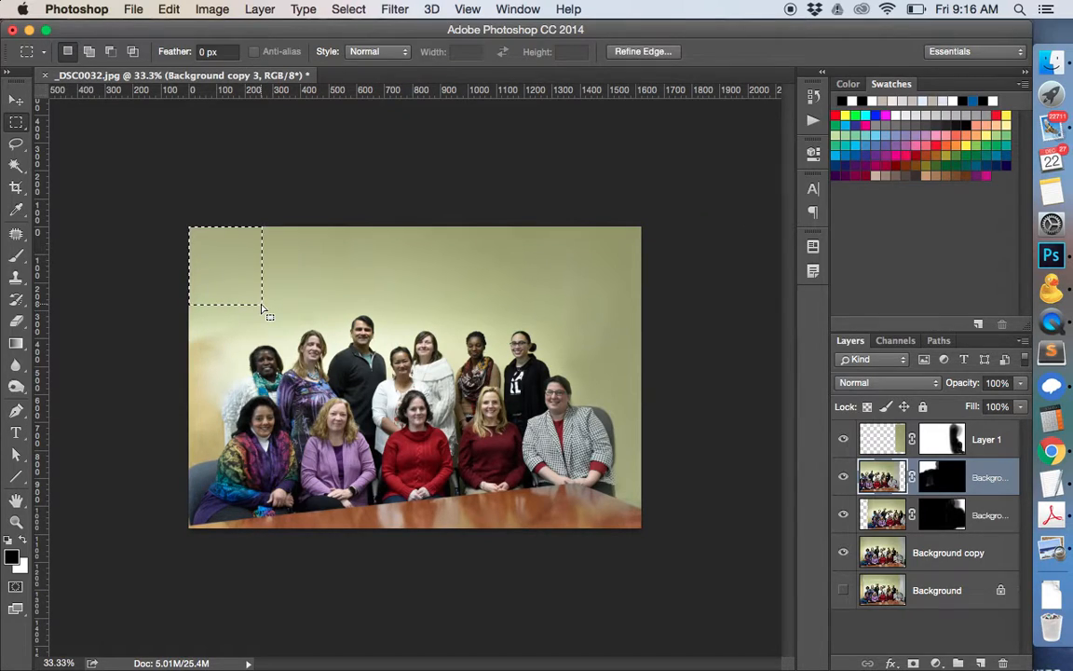
key("super+c")
key("shift+super+v")
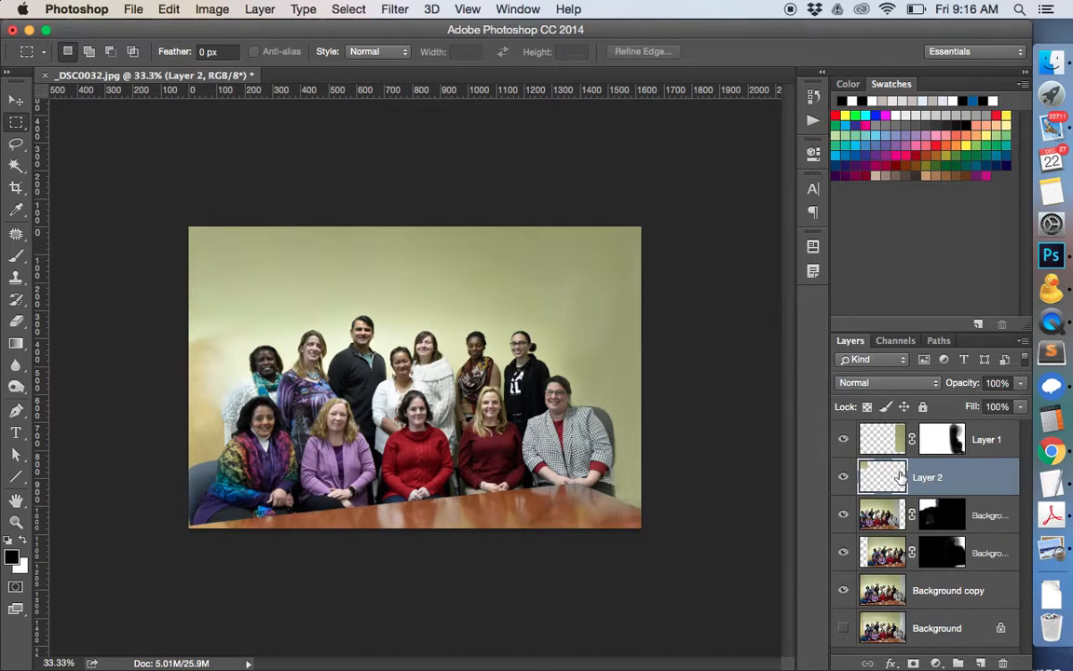
Stretch the pasted wall piece down to the photo's bottom edge, at 385.71% height, and add a layer mask to it.
key("super+t")
left_click_drag(225, 303, 250, 529)
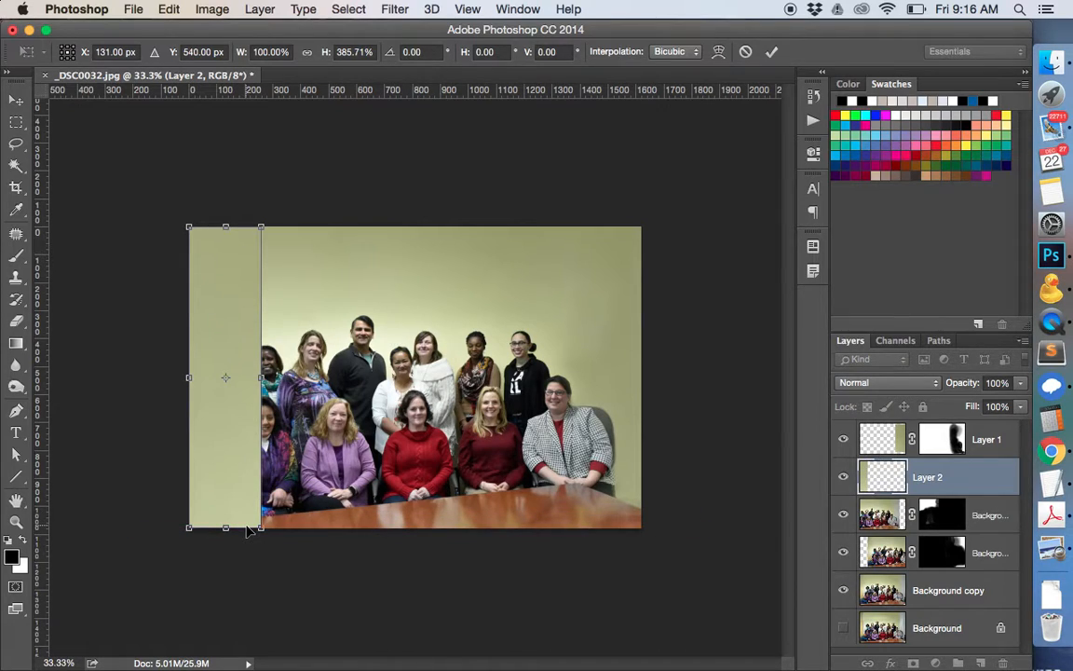
key("Return")
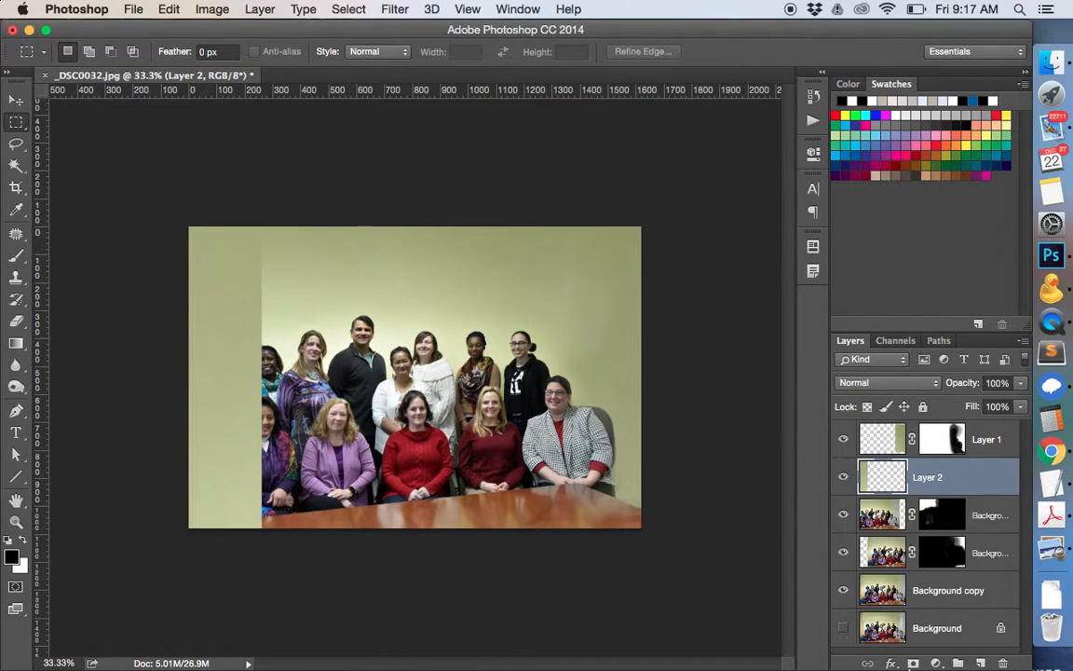
left_click(913, 662)
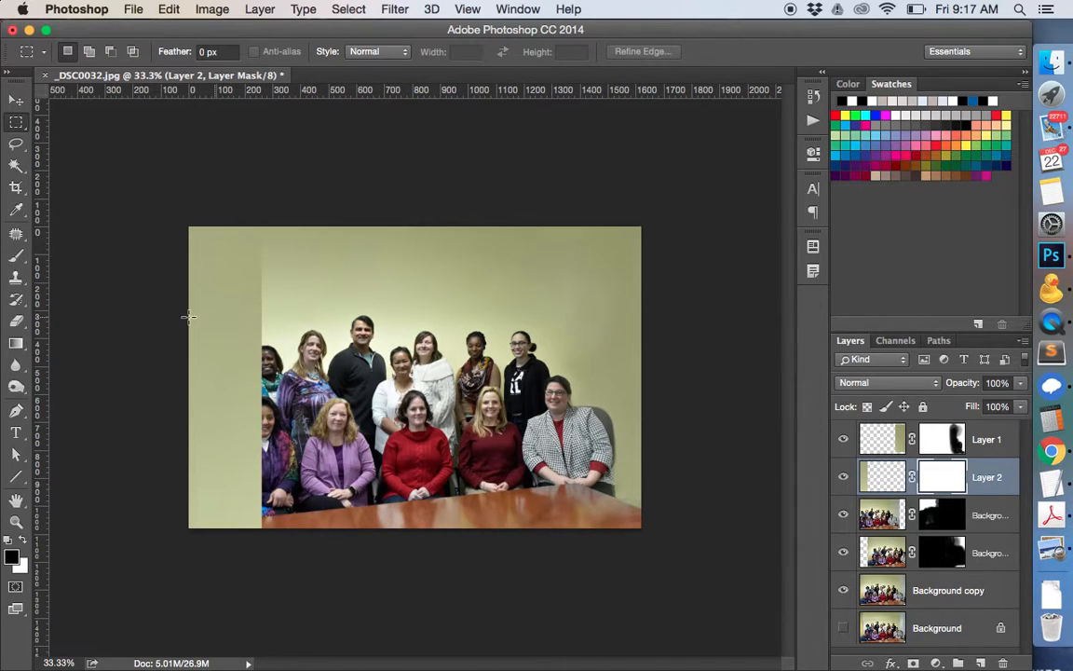
Paint black on Layer 2's mask over the two covered women at the left, raising the brush opacity from 22% to 64%.
left_click(14, 258)
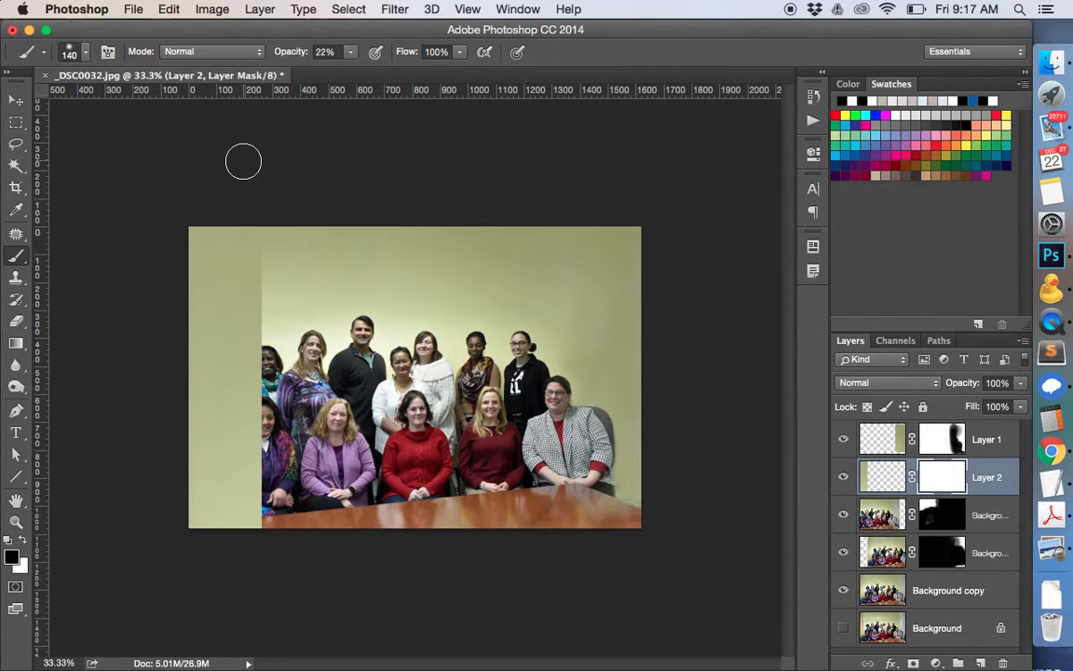
mouse_move(268, 522)
left_mouse_down()
mouse_move(244, 466)
mouse_move(257, 458)
mouse_move(263, 540)
mouse_move(228, 408)
mouse_move(238, 352)
mouse_move(267, 372)
mouse_move(233, 328)
mouse_move(270, 383)
left_mouse_up()
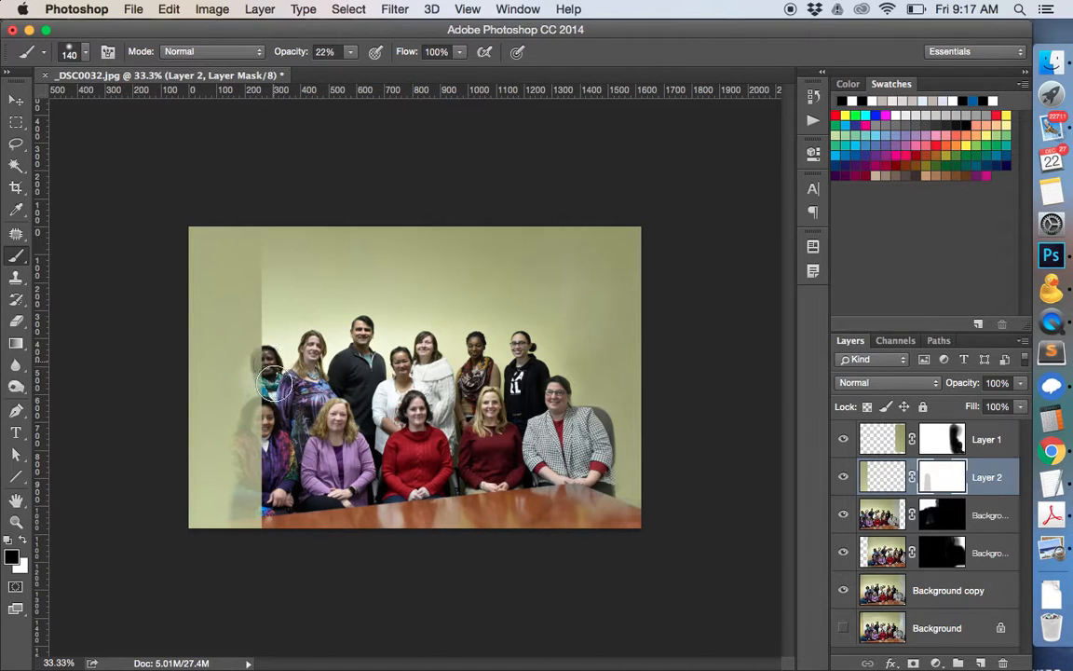
key("super+plus")
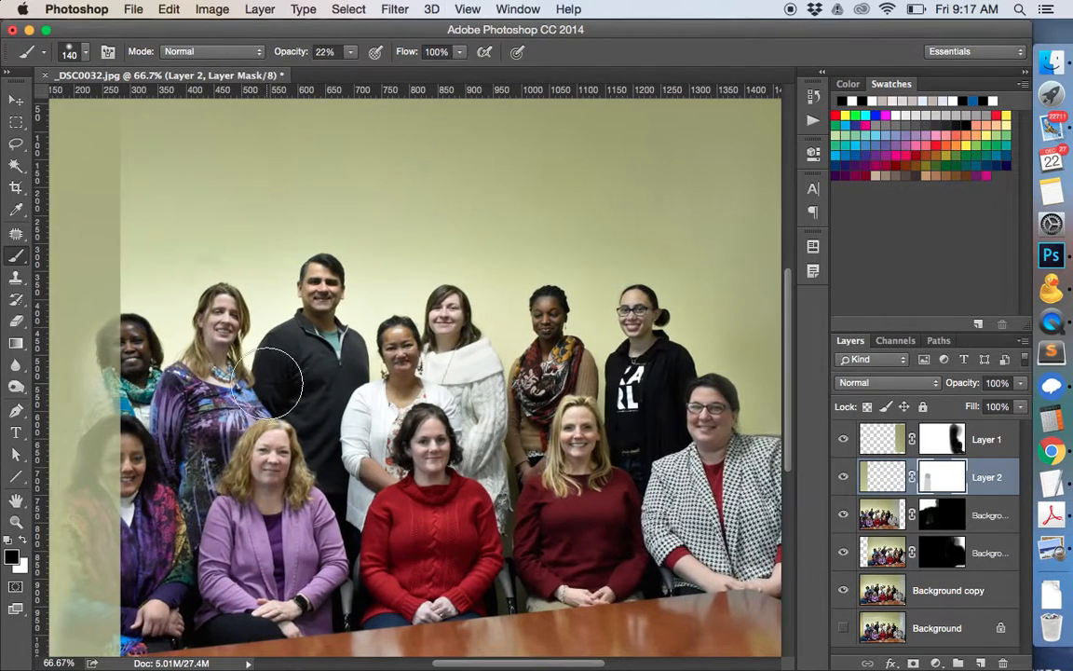
scroll(268, 381, "left", 5)
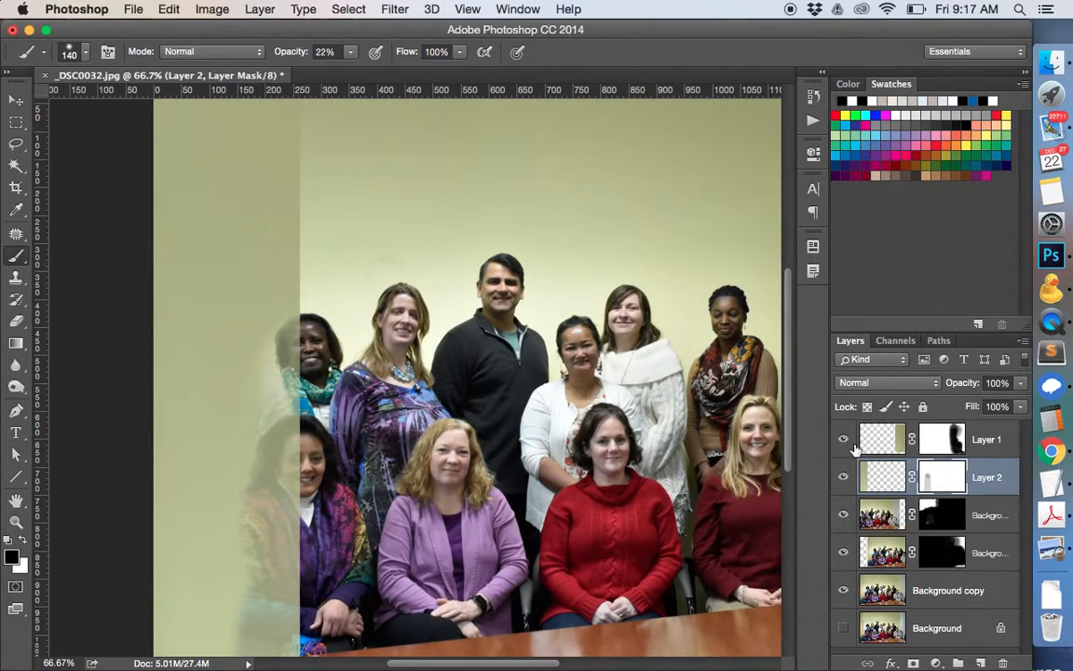
left_click(938, 517)
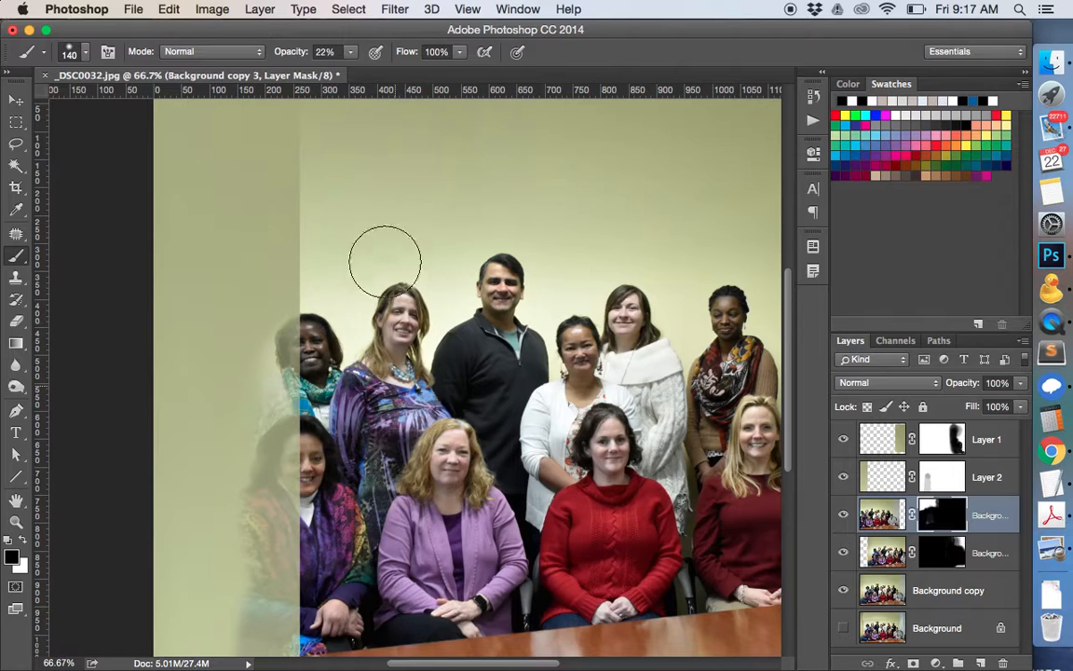
left_click(351, 52)
left_click_drag(381, 76, 388, 71)
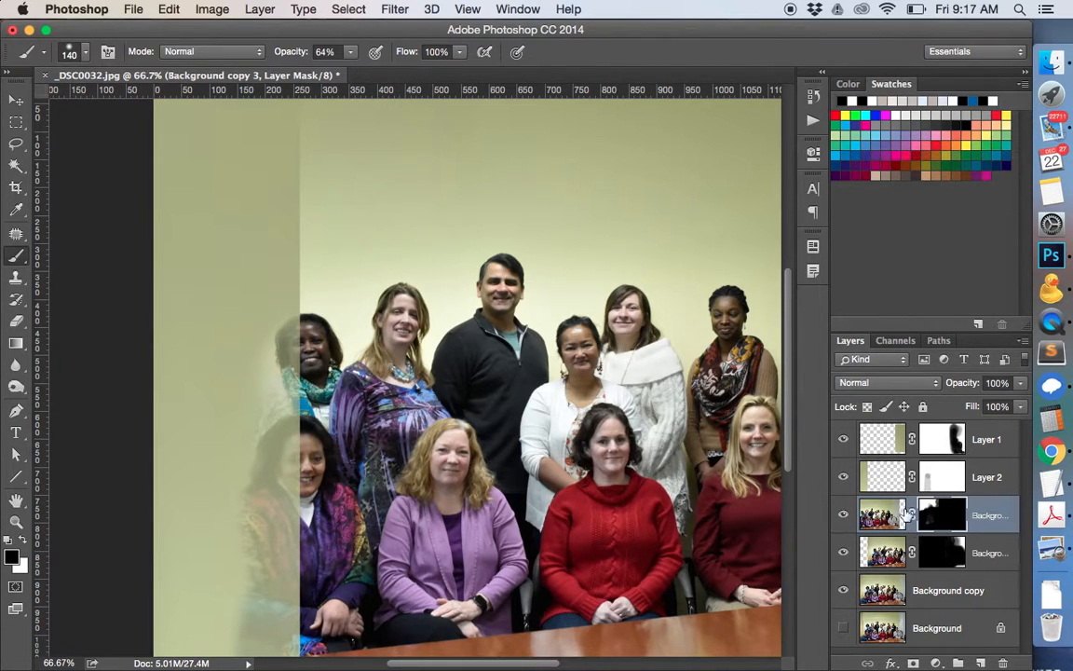
left_click(939, 482)
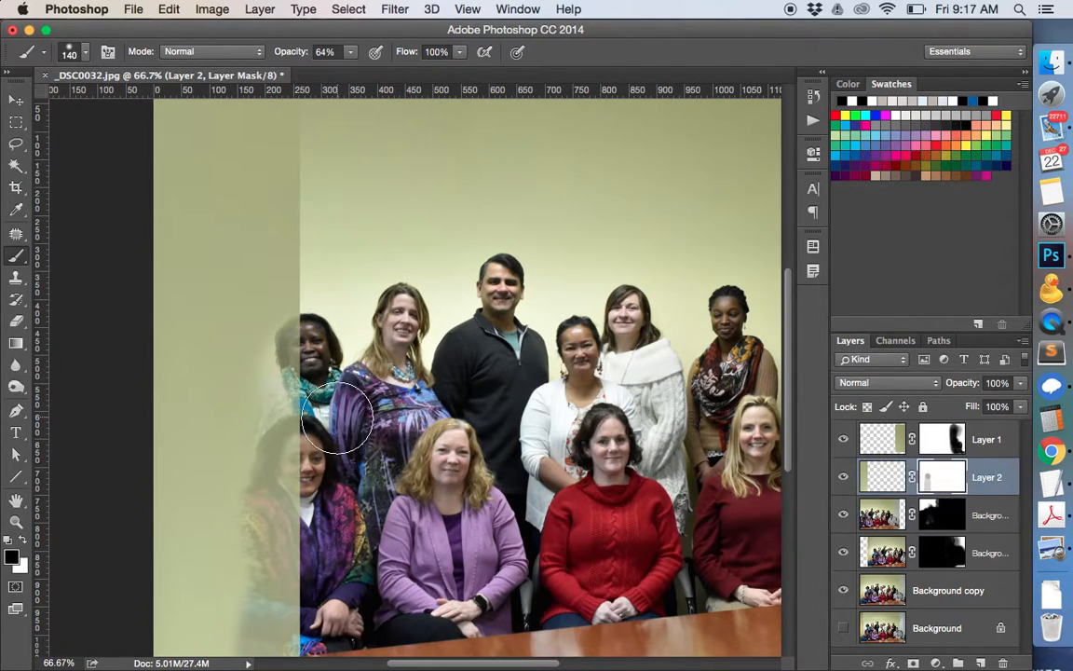
mouse_move(311, 355)
left_mouse_down()
mouse_move(296, 326)
mouse_move(308, 352)
mouse_move(271, 372)
mouse_move(306, 451)
mouse_move(261, 410)
mouse_move(310, 564)
mouse_move(280, 494)
mouse_move(279, 438)
mouse_move(284, 503)
mouse_move(310, 415)
mouse_move(299, 424)
mouse_move(270, 377)
mouse_move(286, 313)
mouse_move(280, 551)
left_mouse_up()
Switch to white with a 28 px brush and touch up Layer 2's mask beside the leftmost back-row woman's head.
left_click(23, 540)
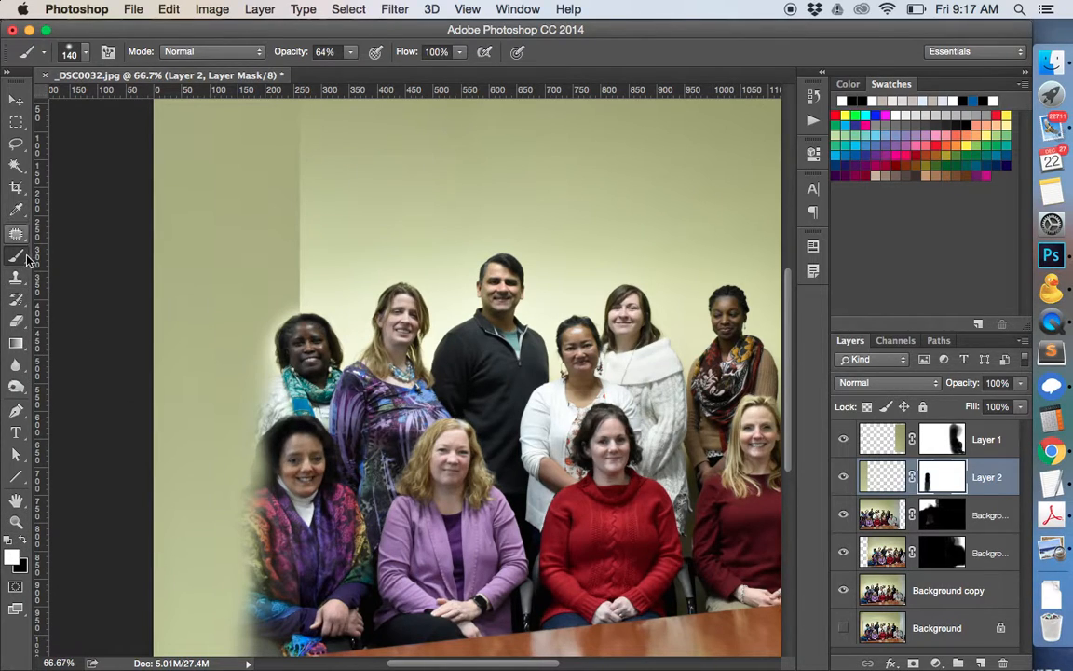
left_click(85, 53)
left_click_drag(118, 99, 109, 101)
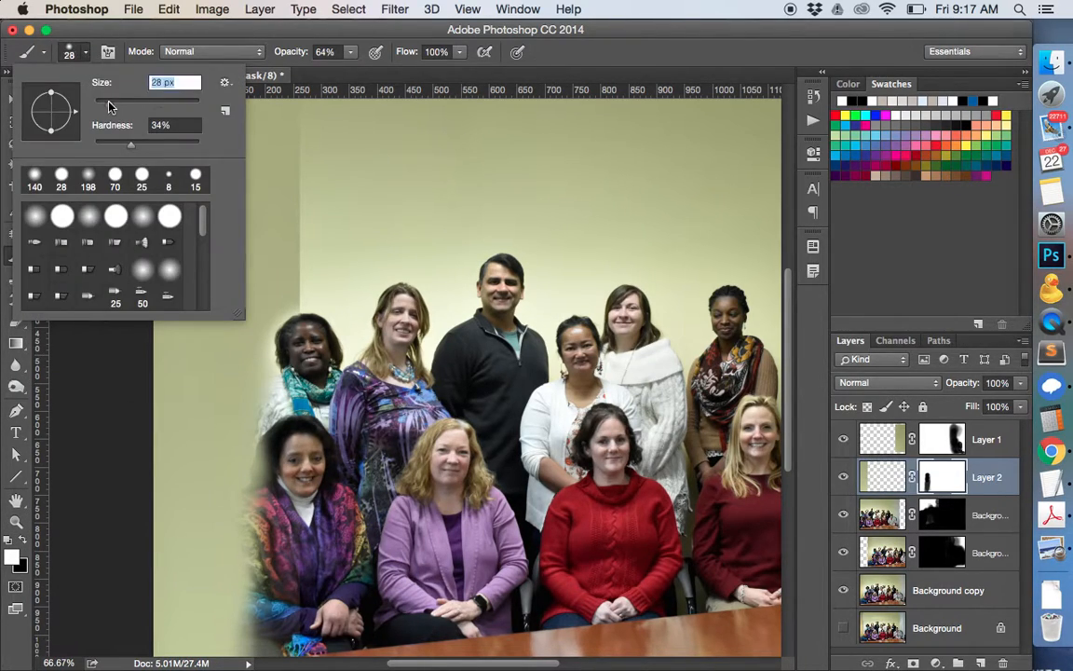
left_click(266, 336)
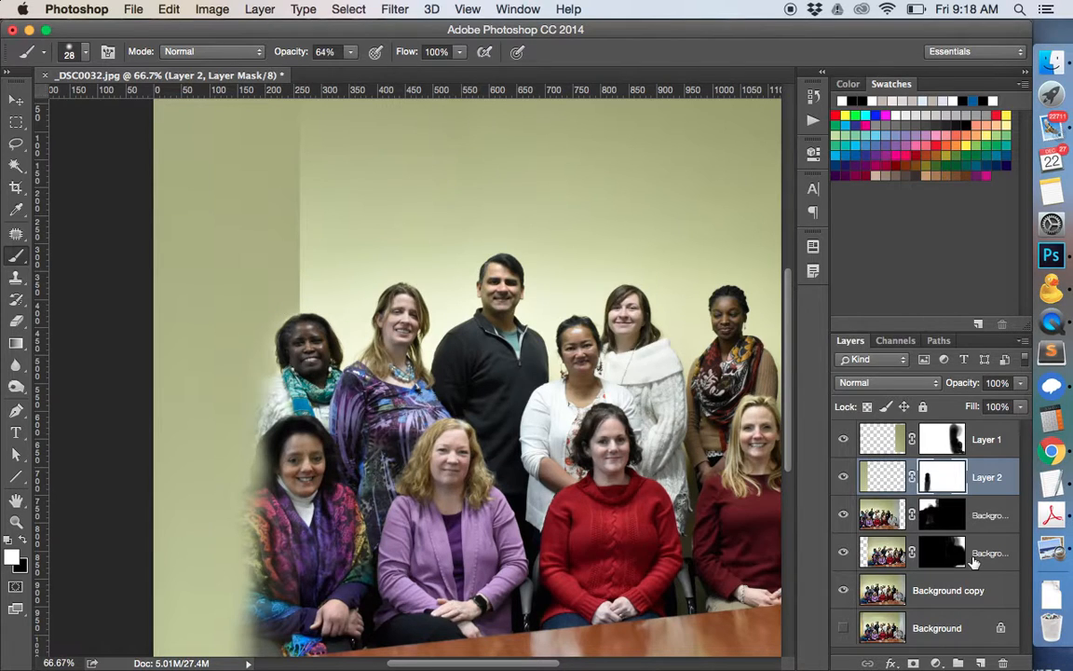
Paint black on Layer 2's mask over the wall seam above the leftmost women, using a 127 px brush at 30% opacity.
scroll(593, 370, "up", 5)
scroll(357, 322, "right", 2)
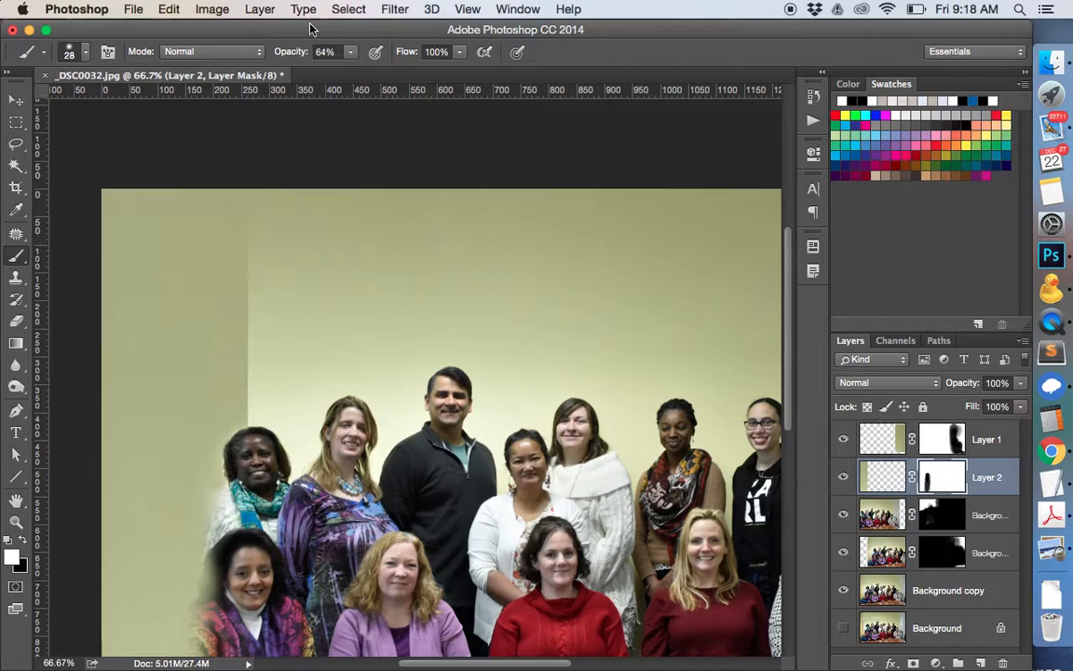
left_click(86, 55)
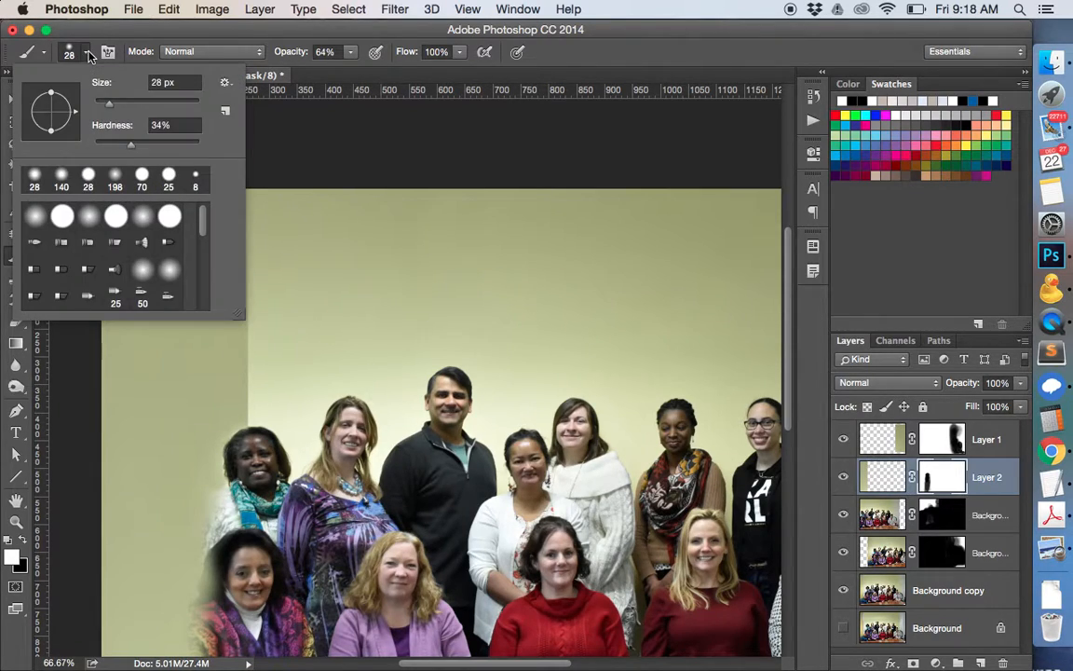
left_click_drag(107, 100, 156, 109)
left_click(352, 52)
left_click(325, 71)
mouse_move(261, 245)
left_mouse_down()
mouse_move(244, 242)
mouse_move(278, 242)
mouse_move(288, 265)
mouse_move(255, 244)
left_mouse_up()
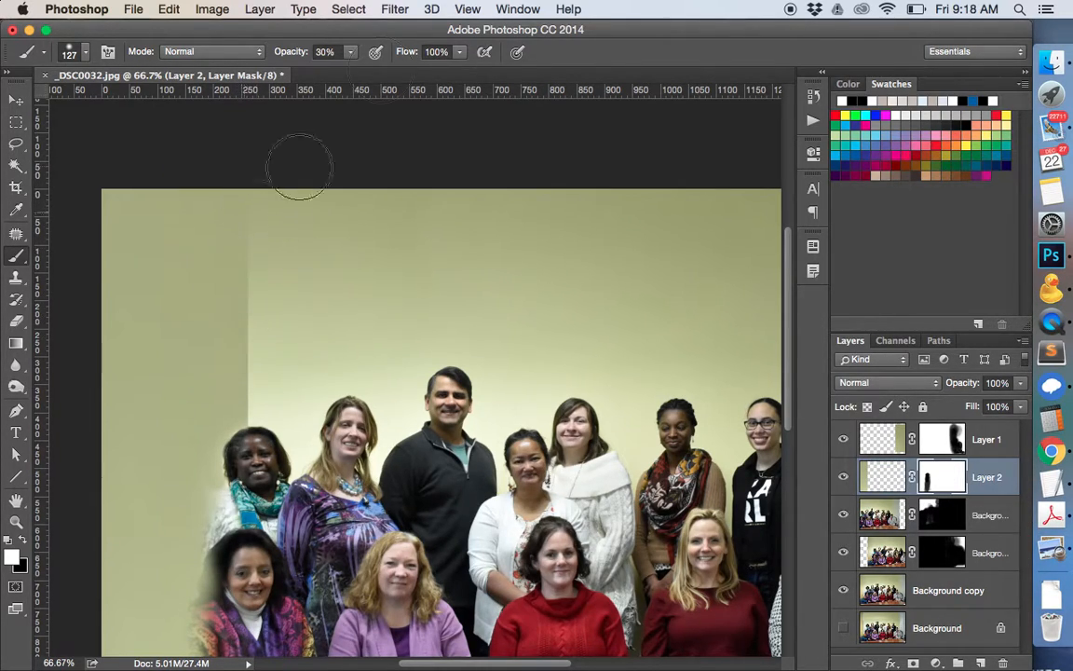
left_click(352, 53)
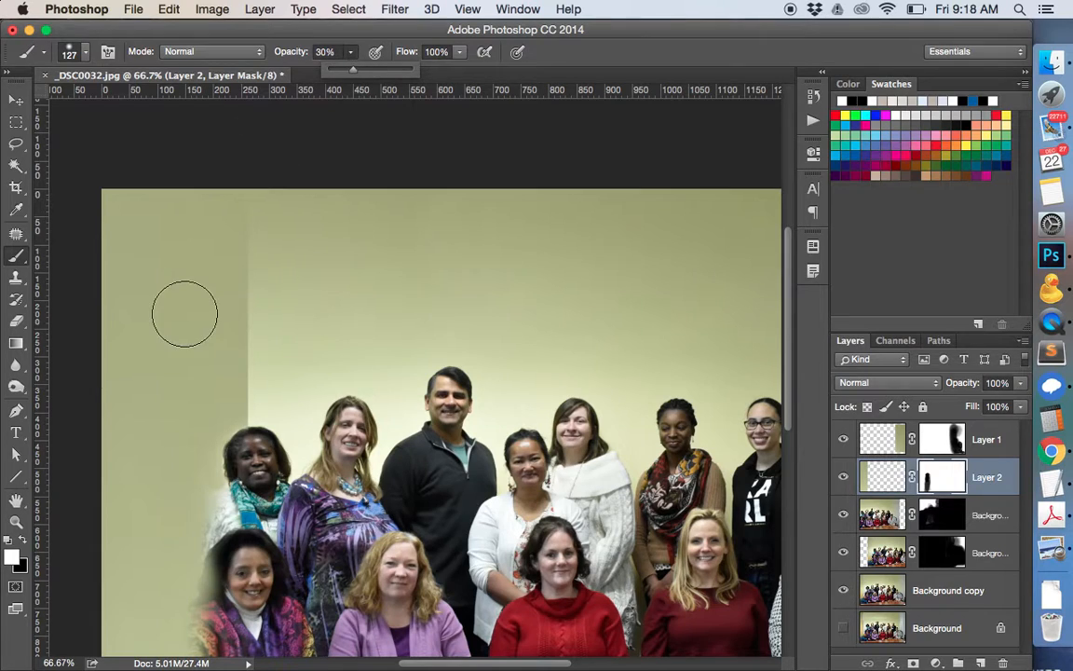
left_click(33, 540)
mouse_move(279, 252)
left_mouse_down()
mouse_move(215, 278)
mouse_move(256, 328)
mouse_move(247, 302)
mouse_move(267, 309)
mouse_move(227, 254)
mouse_move(247, 271)
mouse_move(206, 213)
mouse_move(178, 216)
mouse_move(234, 248)
mouse_move(242, 292)
mouse_move(242, 264)
mouse_move(244, 305)
mouse_move(230, 336)
mouse_move(185, 297)
mouse_move(130, 223)
mouse_move(227, 242)
mouse_move(207, 318)
mouse_move(225, 311)
mouse_move(225, 374)
mouse_move(242, 343)
mouse_move(211, 339)
mouse_move(209, 350)
mouse_move(173, 294)
mouse_move(177, 244)
mouse_move(220, 266)
mouse_move(177, 289)
mouse_move(84, 247)
mouse_move(104, 238)
mouse_move(139, 350)
mouse_move(171, 302)
mouse_move(230, 338)
mouse_move(101, 561)
mouse_move(132, 483)
mouse_move(128, 322)
mouse_move(114, 335)
mouse_move(266, 357)
mouse_move(267, 348)
mouse_move(253, 375)
mouse_move(471, 181)
mouse_move(140, 392)
mouse_move(163, 308)
mouse_move(114, 357)
mouse_move(127, 318)
mouse_move(110, 359)
left_mouse_up()
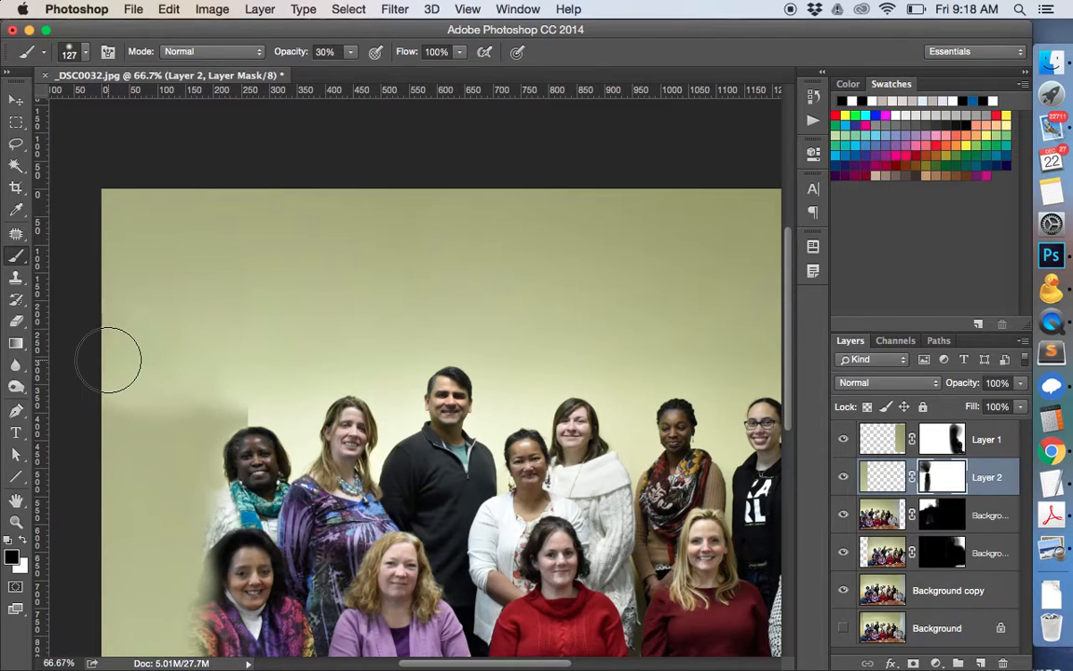
key("super+minus")
key("super+0")
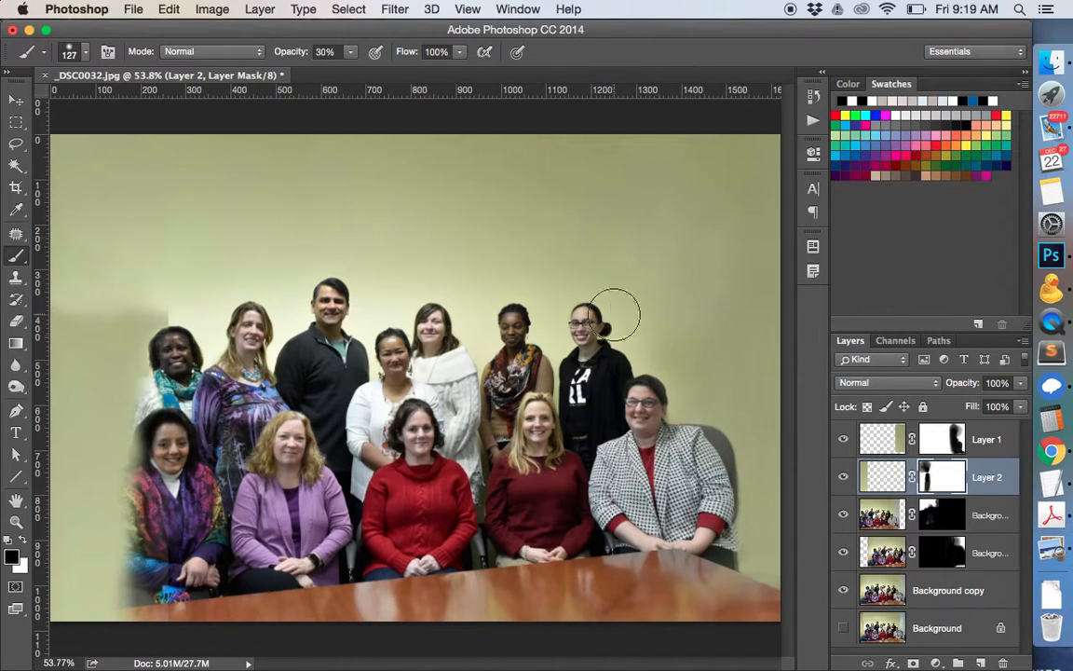
key("super+minus")
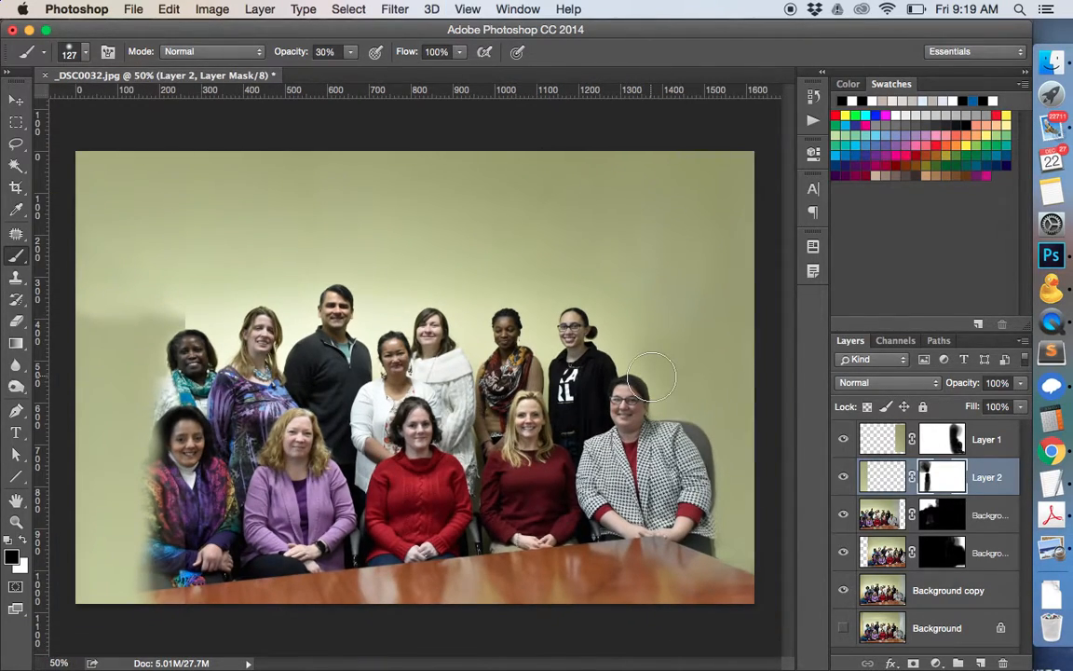